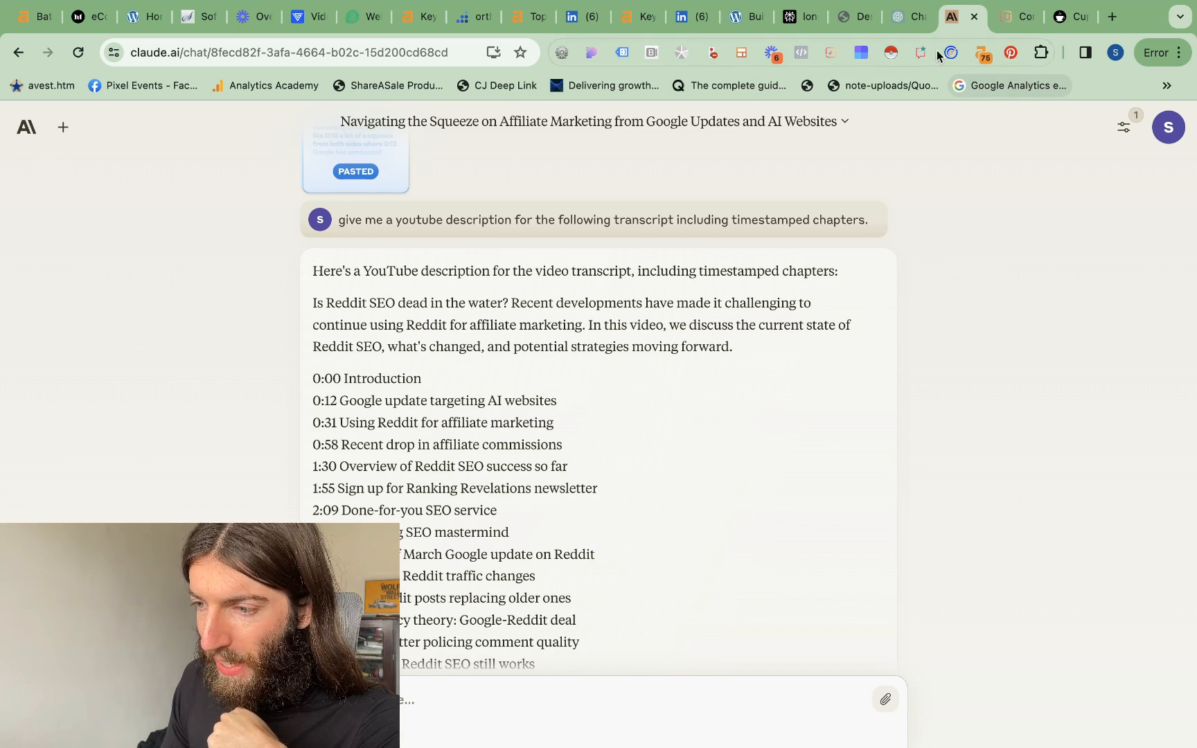
Step: Switch to Perplexity and examine the answer and cited sources for "longform blog post on best air purifier"
left_click(795, 16)
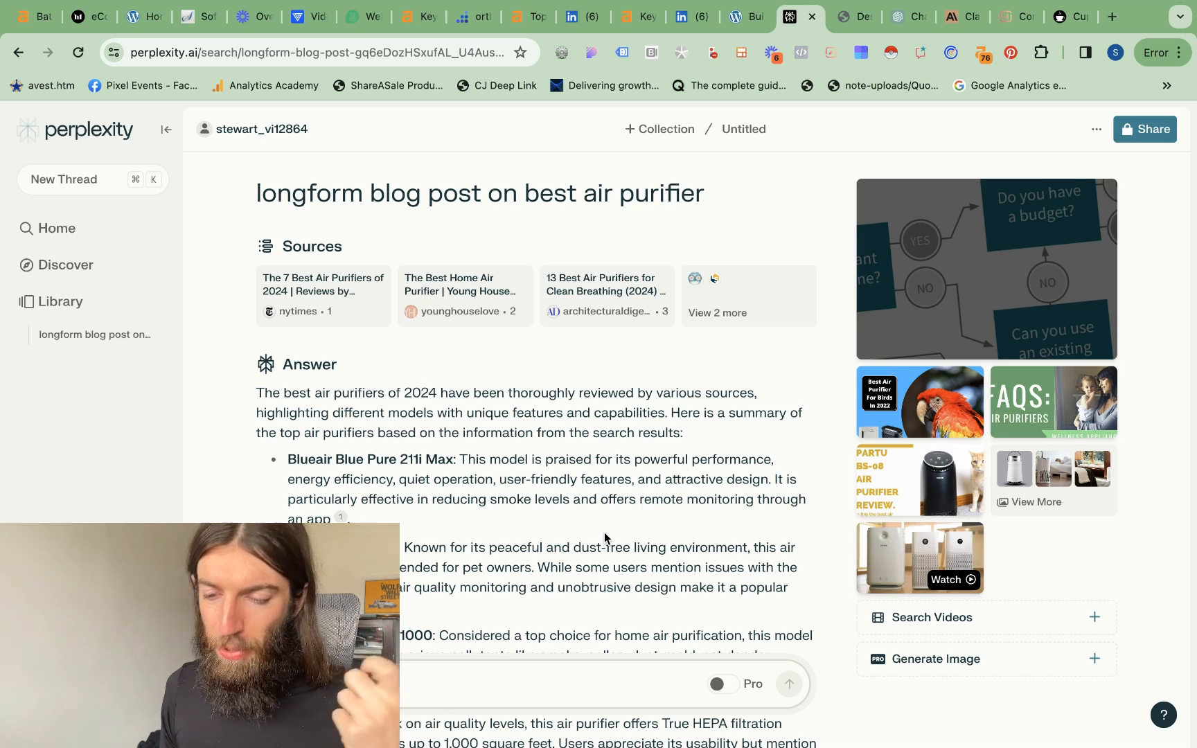
scroll(604, 532, "down", 5)
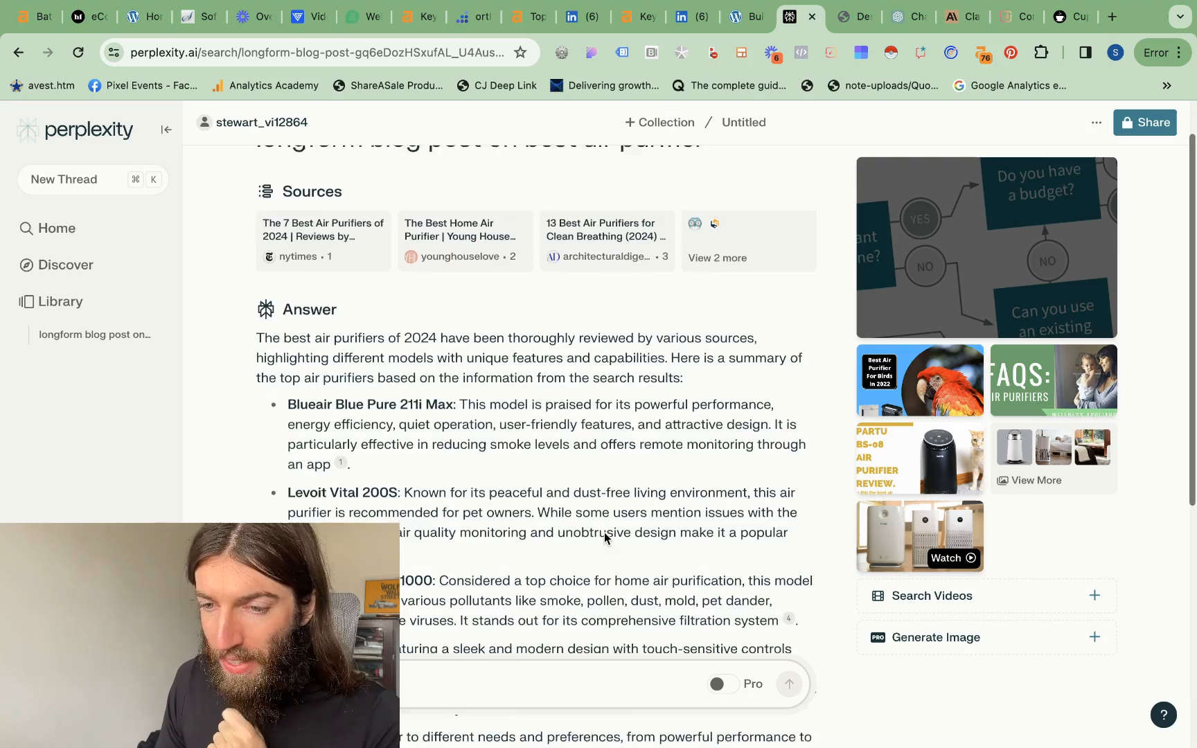
scroll(604, 531, "down", 2)
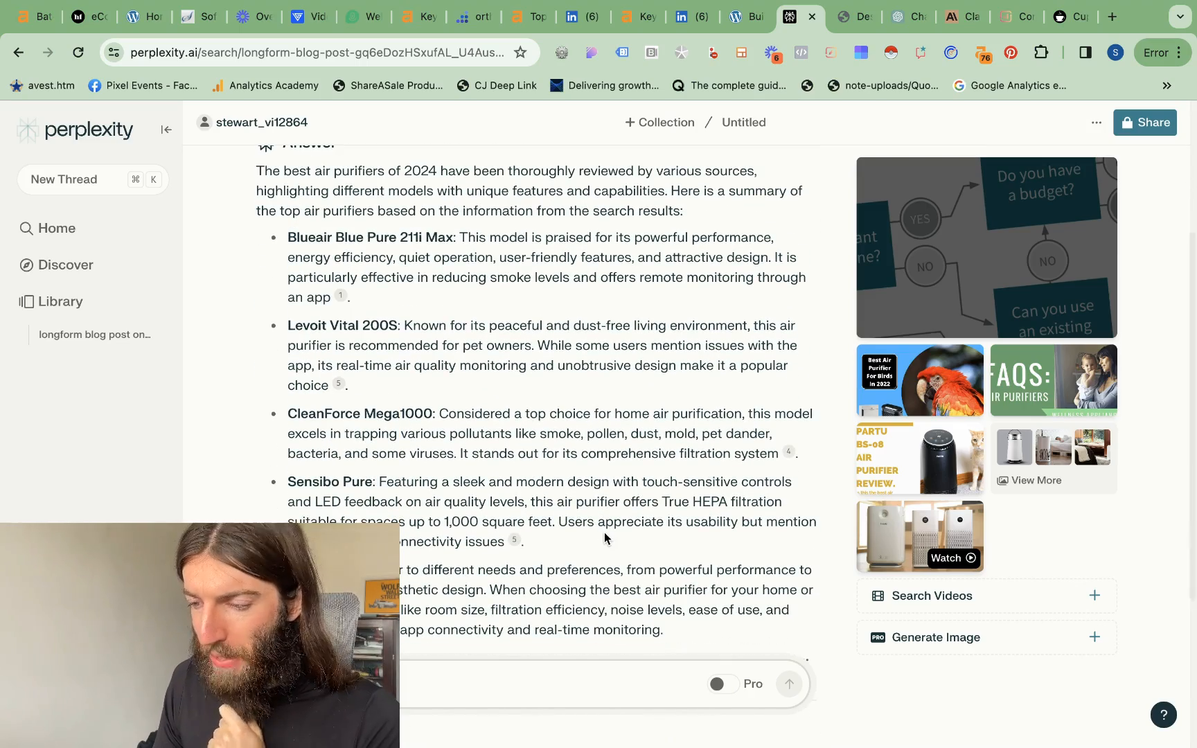
scroll(604, 532, "down", 3)
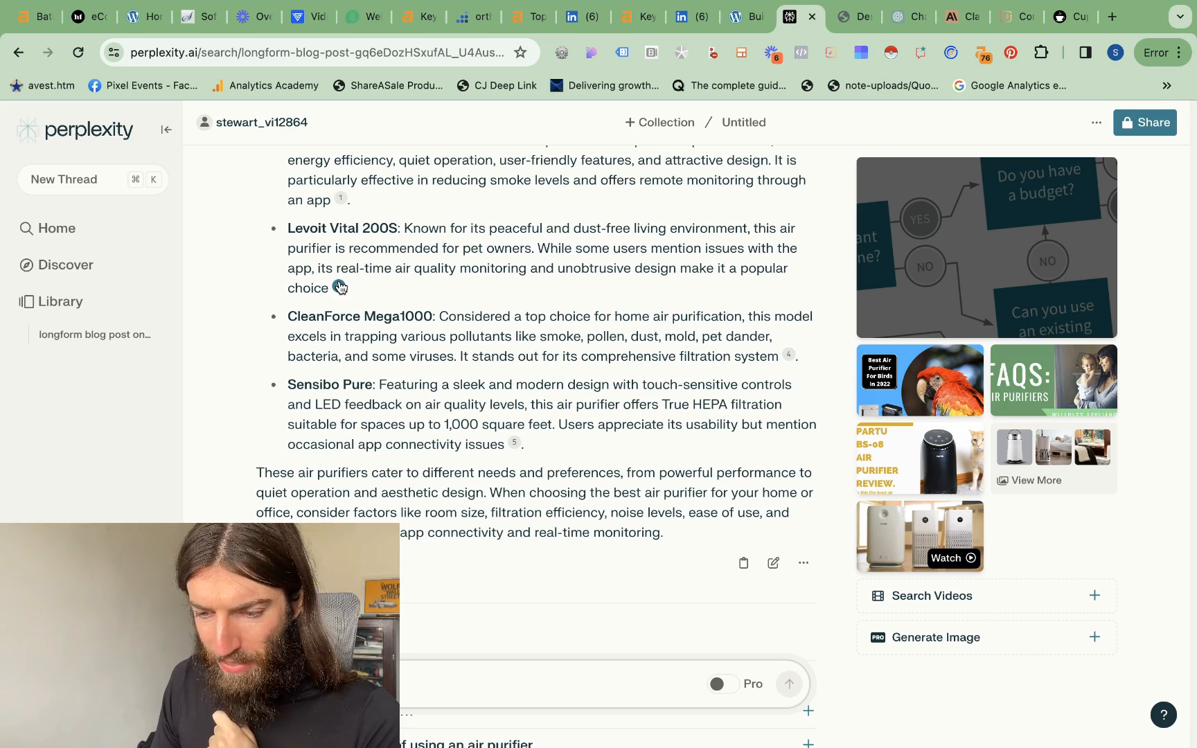
scroll(339, 286, "up", 2)
scroll(339, 285, "up", 3)
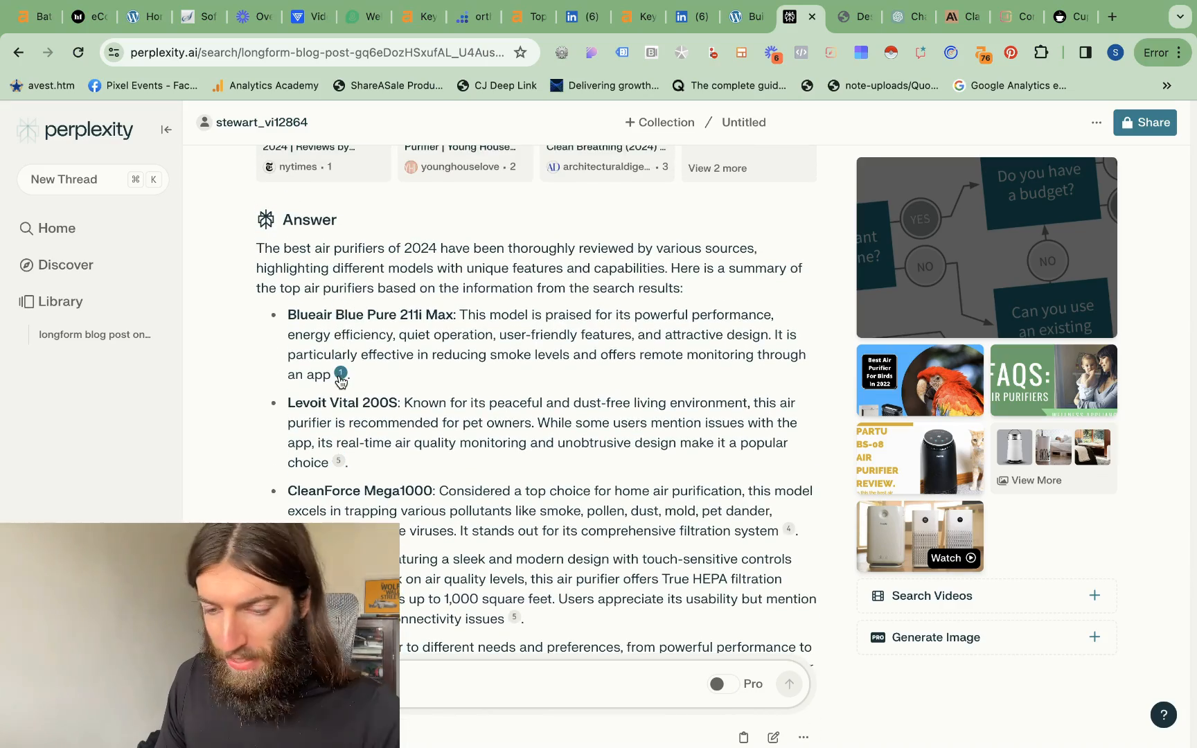
scroll(402, 350, "down", 3)
scroll(344, 342, "up", 2)
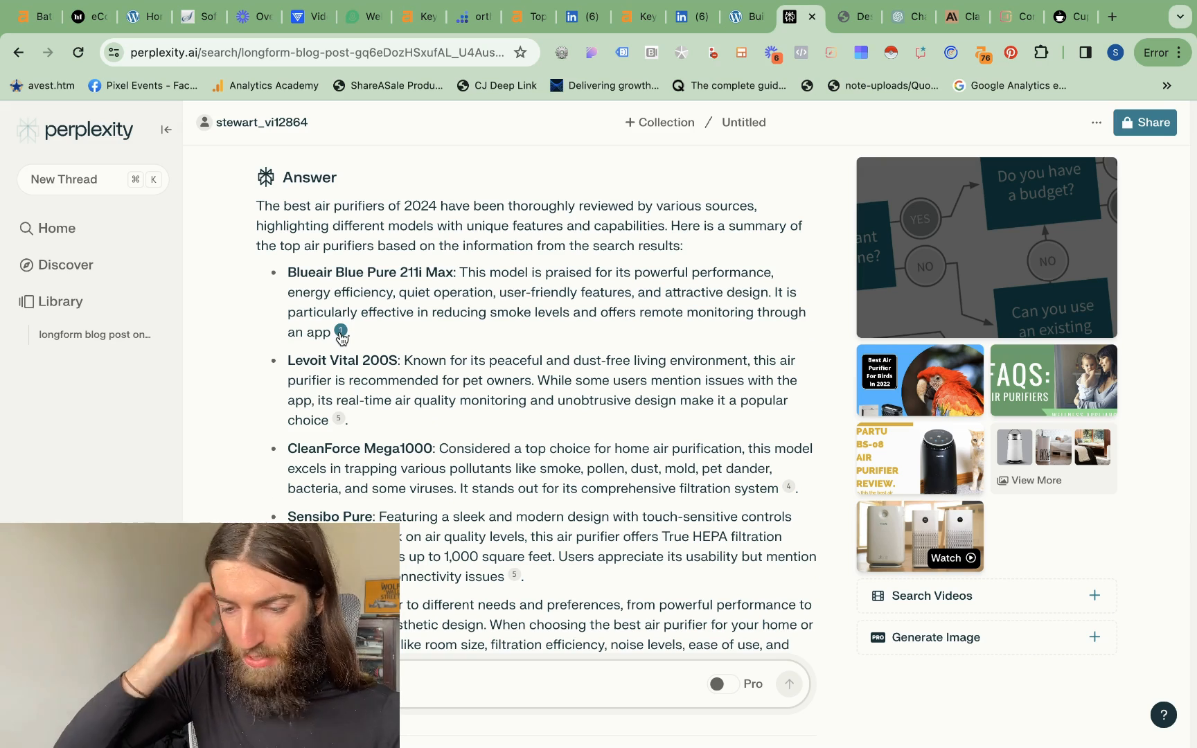
scroll(588, 456, "down", 5)
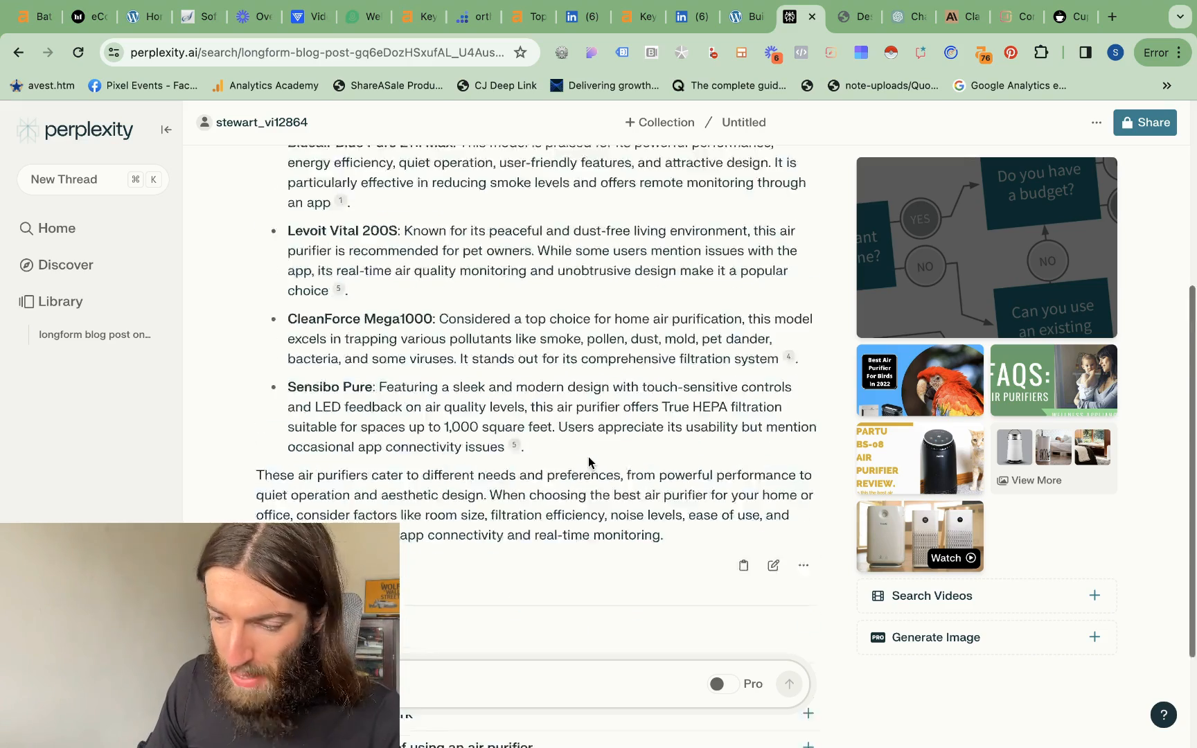
scroll(588, 459, "up", 5)
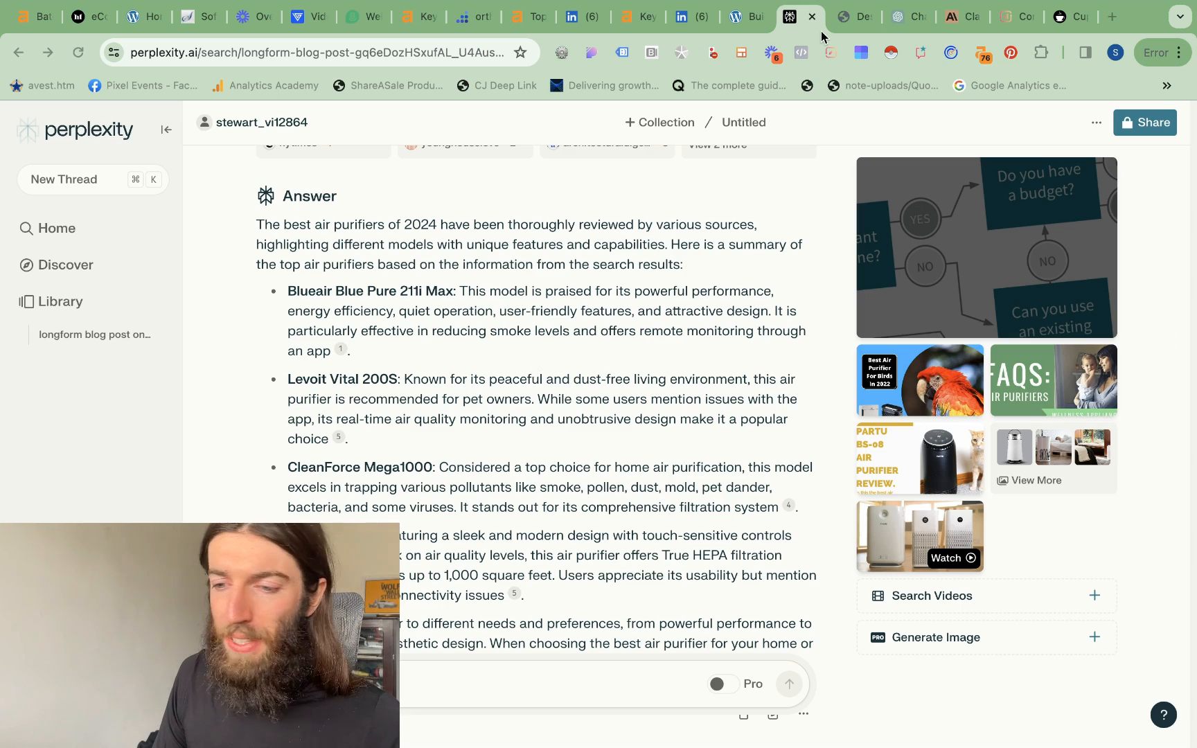
Step: Look over Cuppa's new article form and Surfer's list of Content Editor drafts
left_click(902, 20)
left_click(1070, 17)
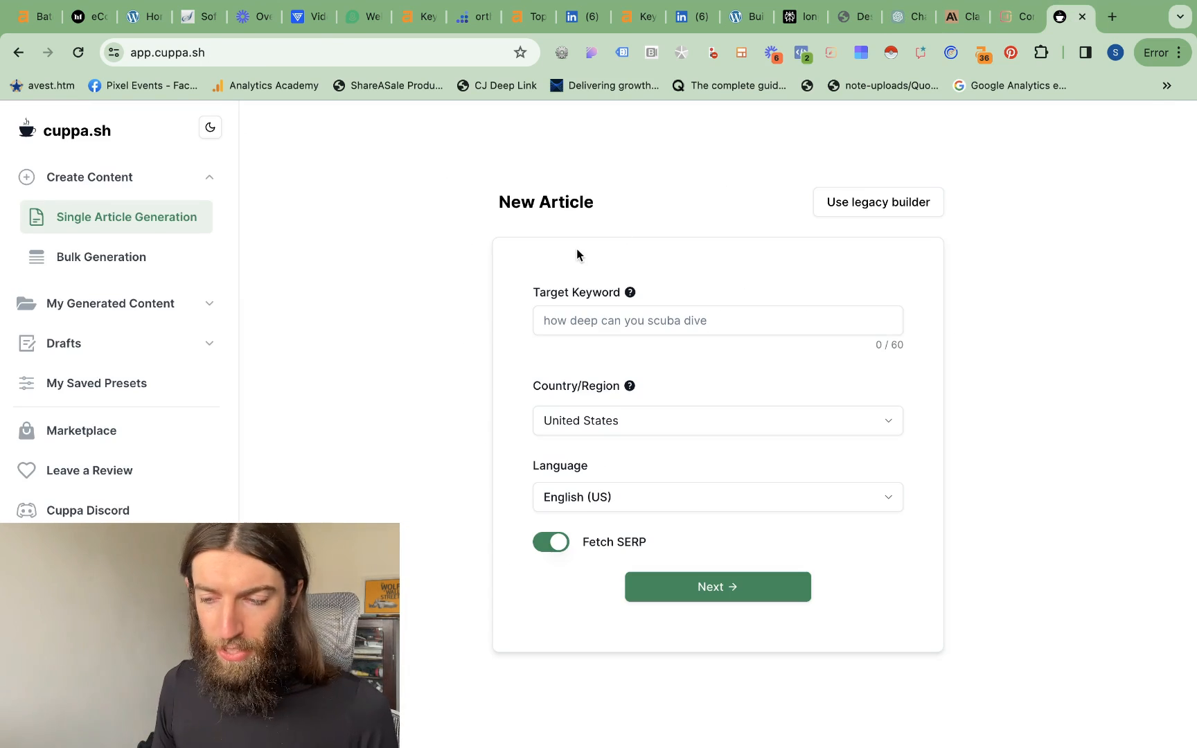
left_click(1017, 17)
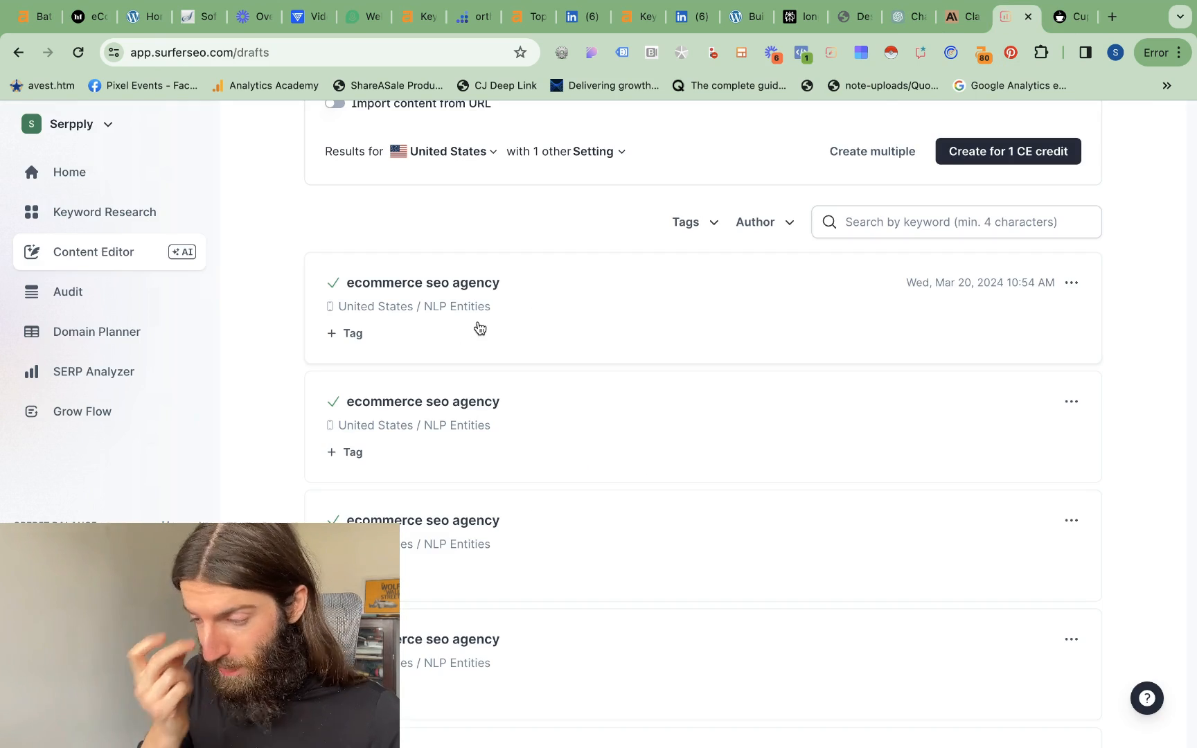
Step: Switch to the Ahrefs Top pages report, close the keyword details, and examine the traffic trend and pages for "seo" keywords
left_click(526, 23)
scroll(438, 382, "up", 5)
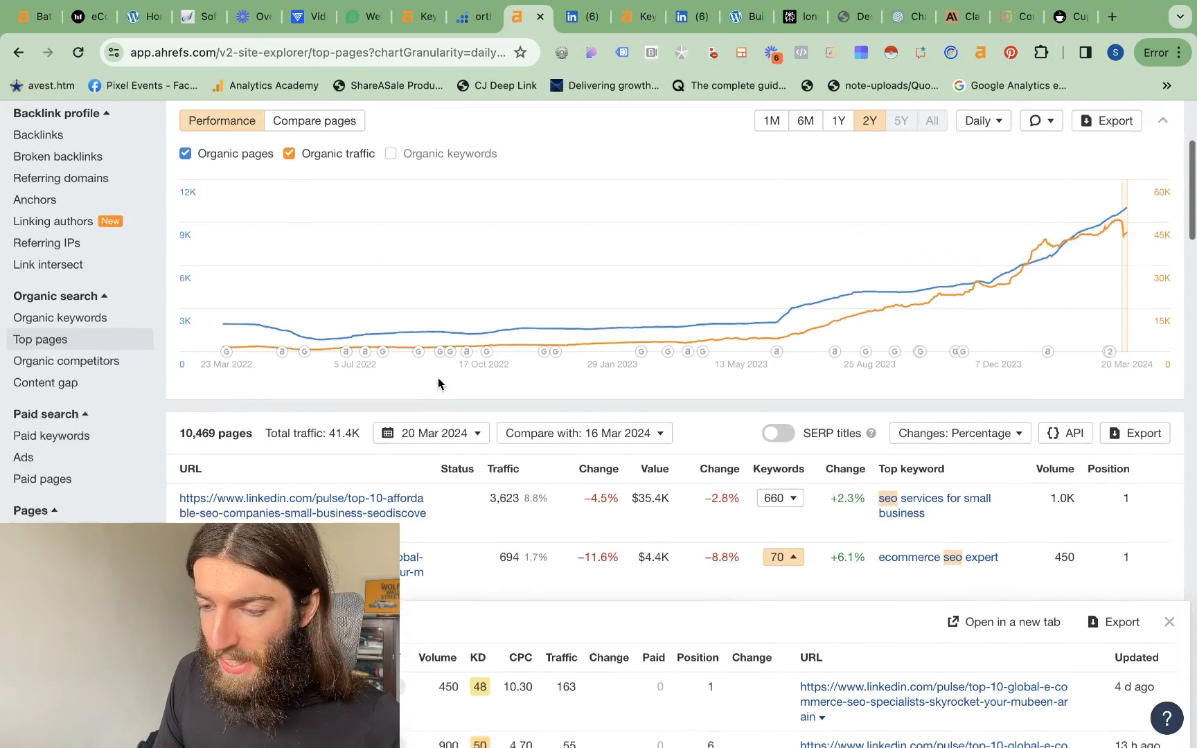
left_click(1169, 641)
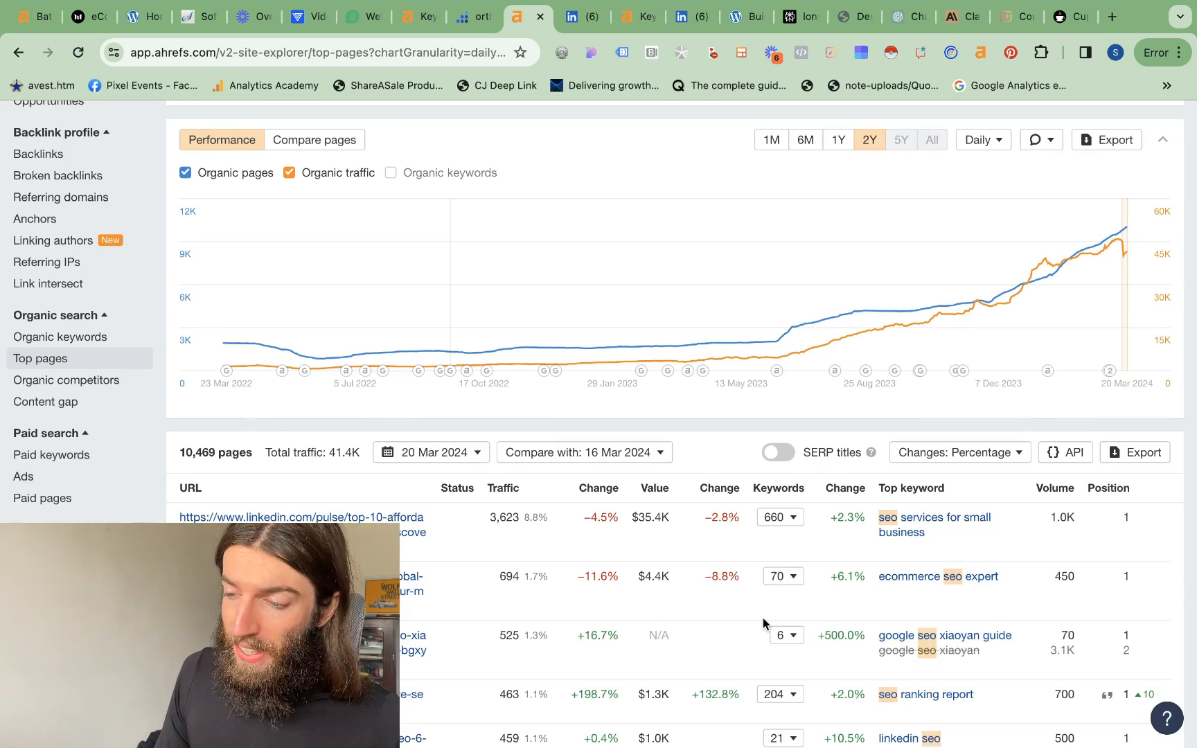
scroll(763, 623, "up", 2)
scroll(764, 623, "down", 2)
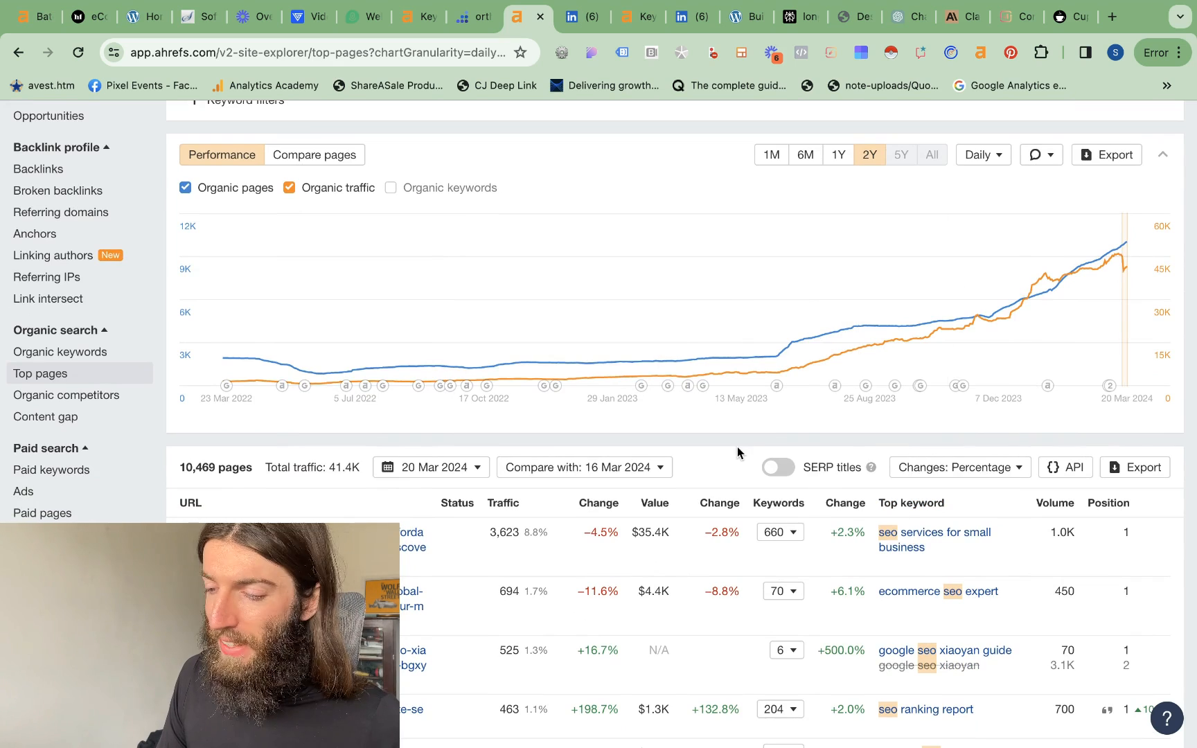
scroll(737, 449, "down", 2)
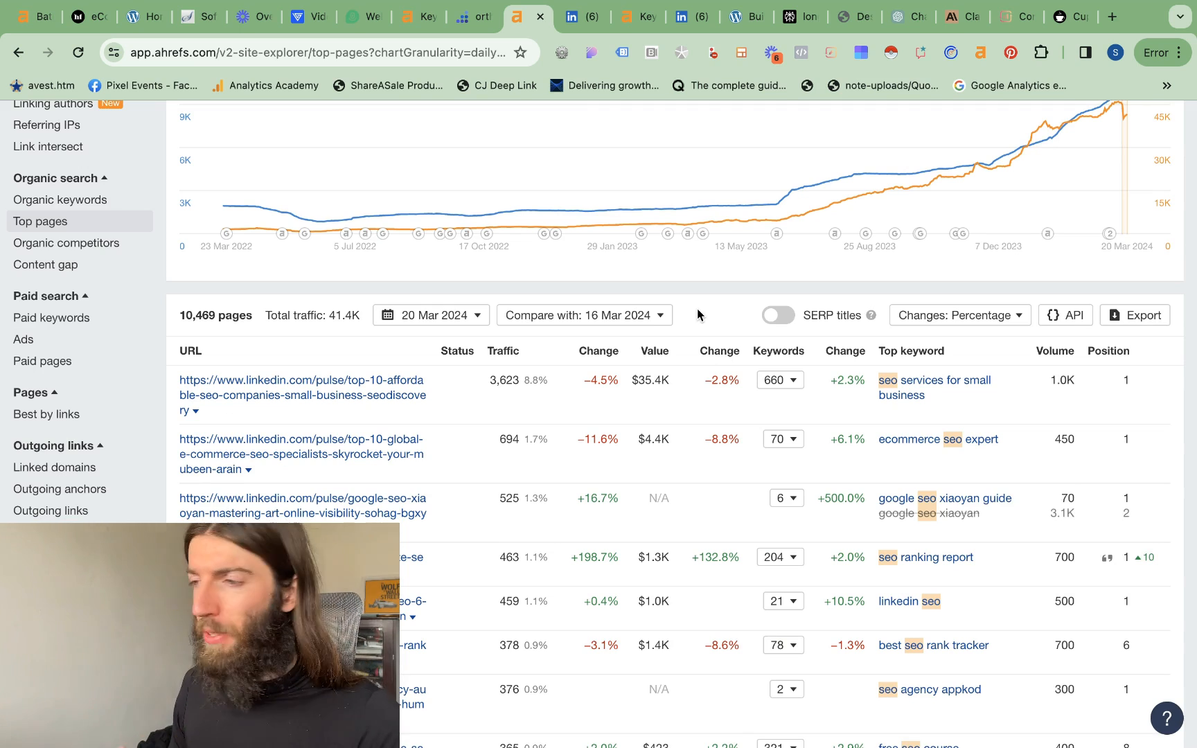
scroll(700, 315, "up", 1)
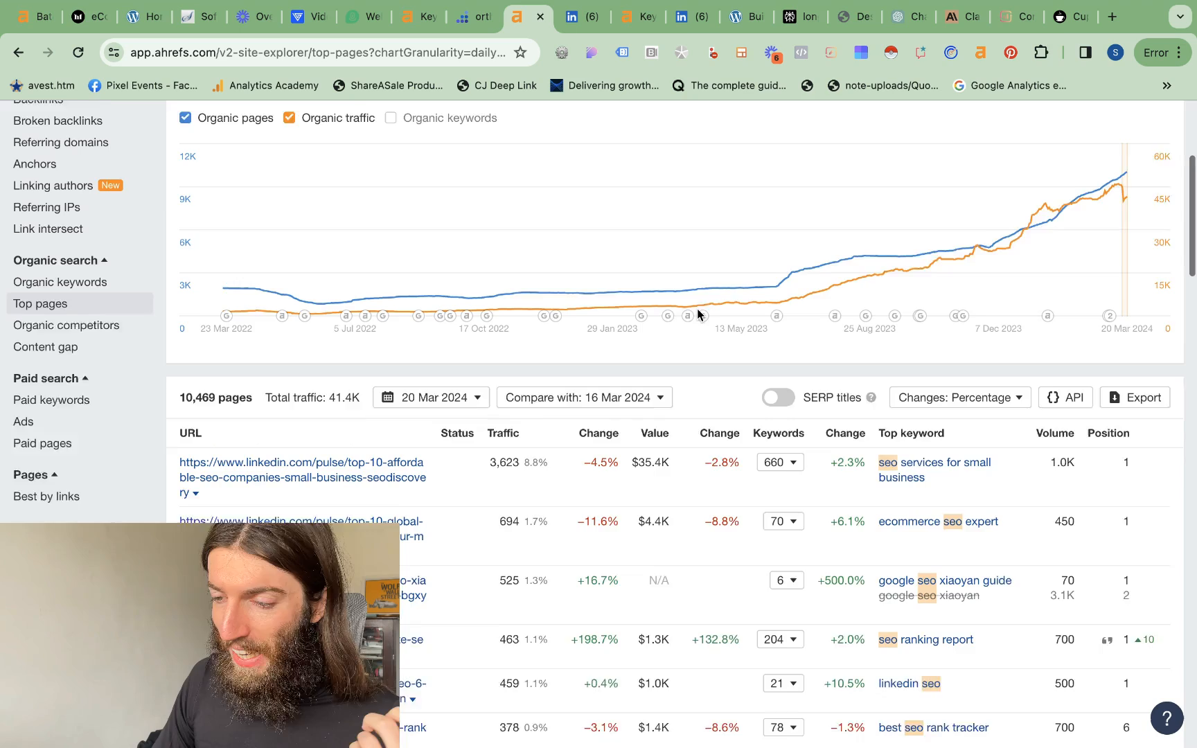
scroll(697, 315, "up", 1)
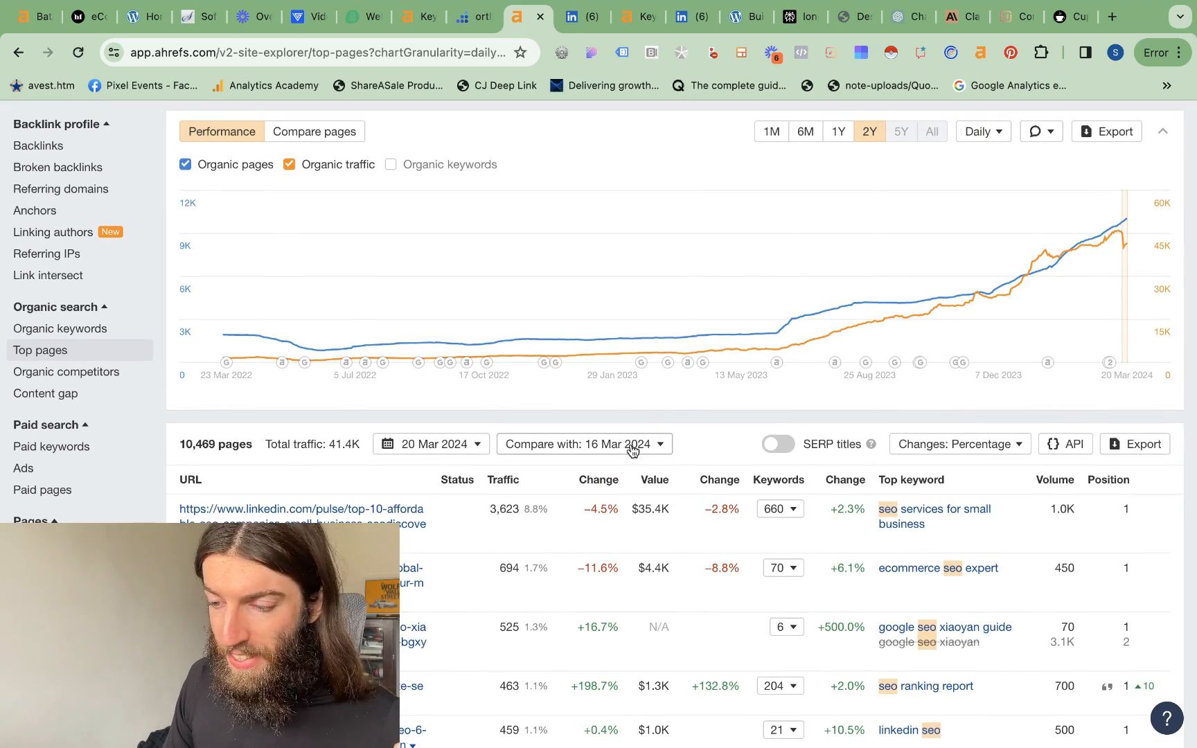
scroll(674, 409, "down", 1)
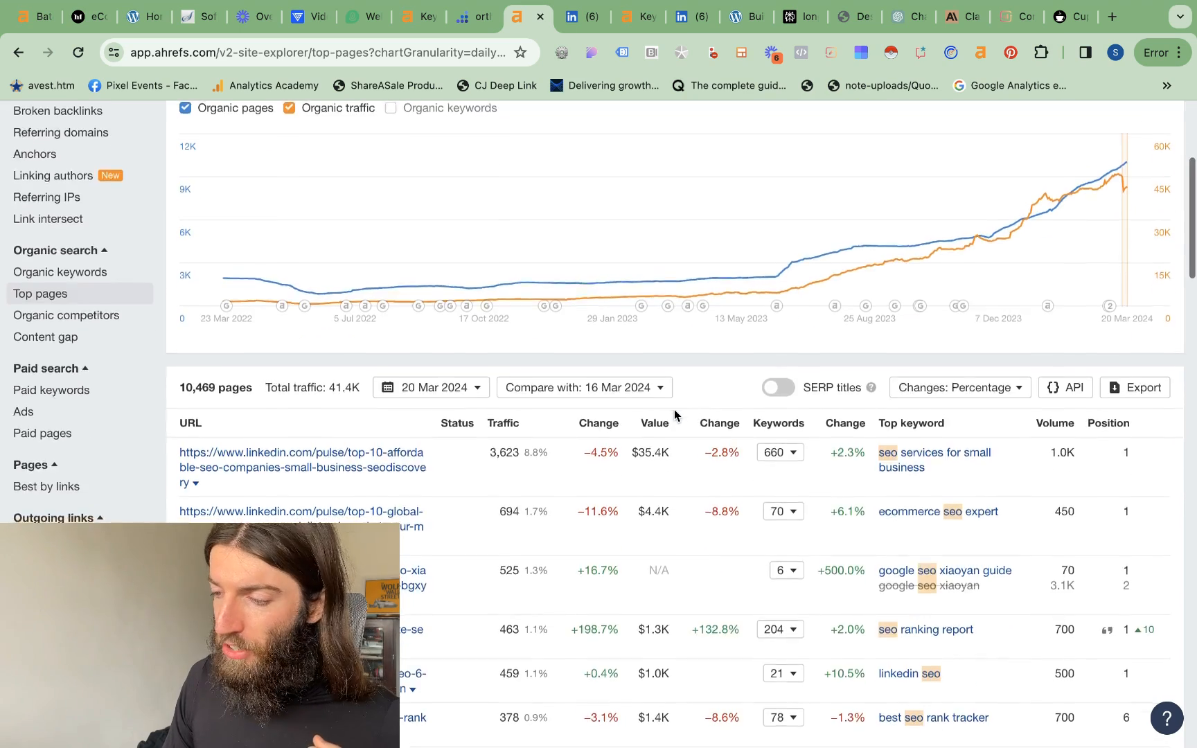
scroll(674, 410, "up", 1)
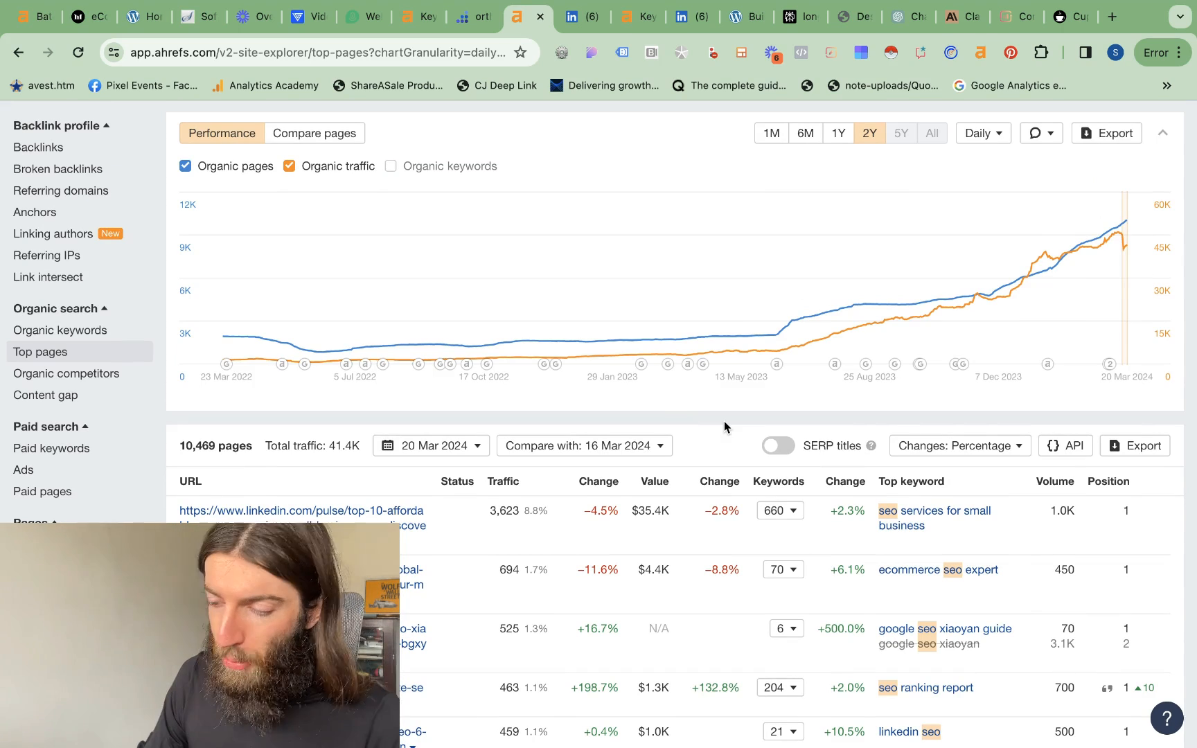
scroll(724, 421, "up", 3)
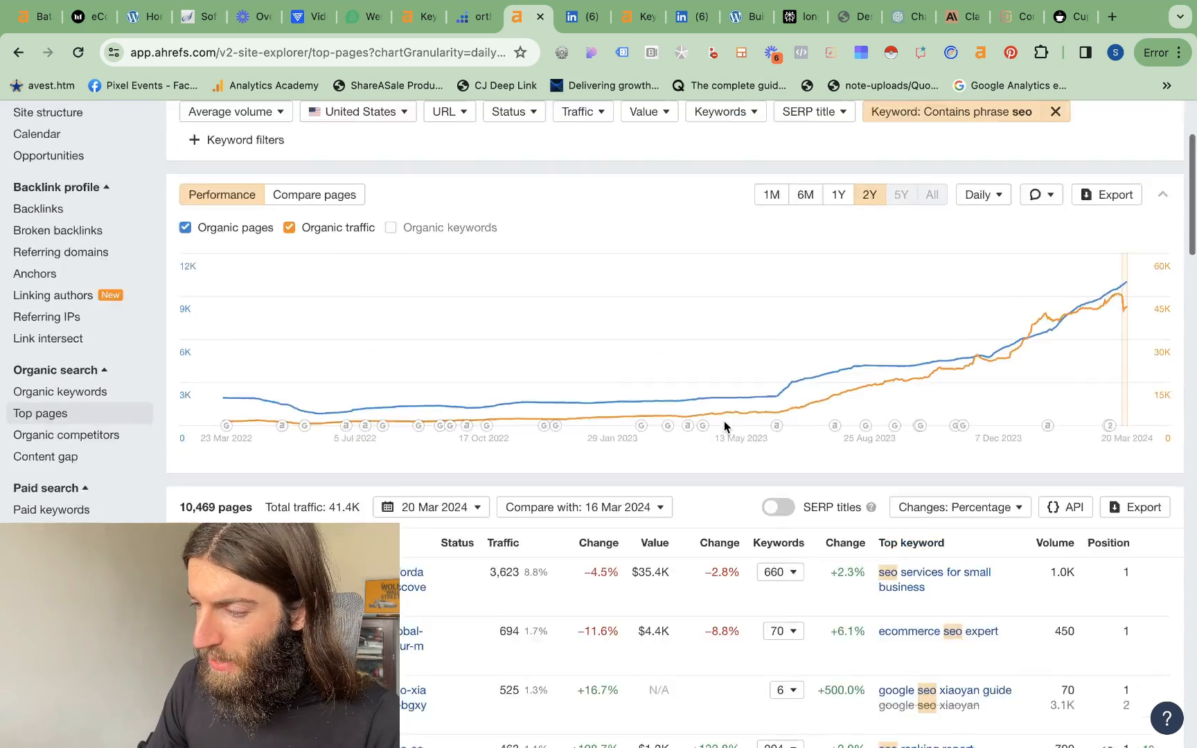
scroll(724, 422, "down", 1)
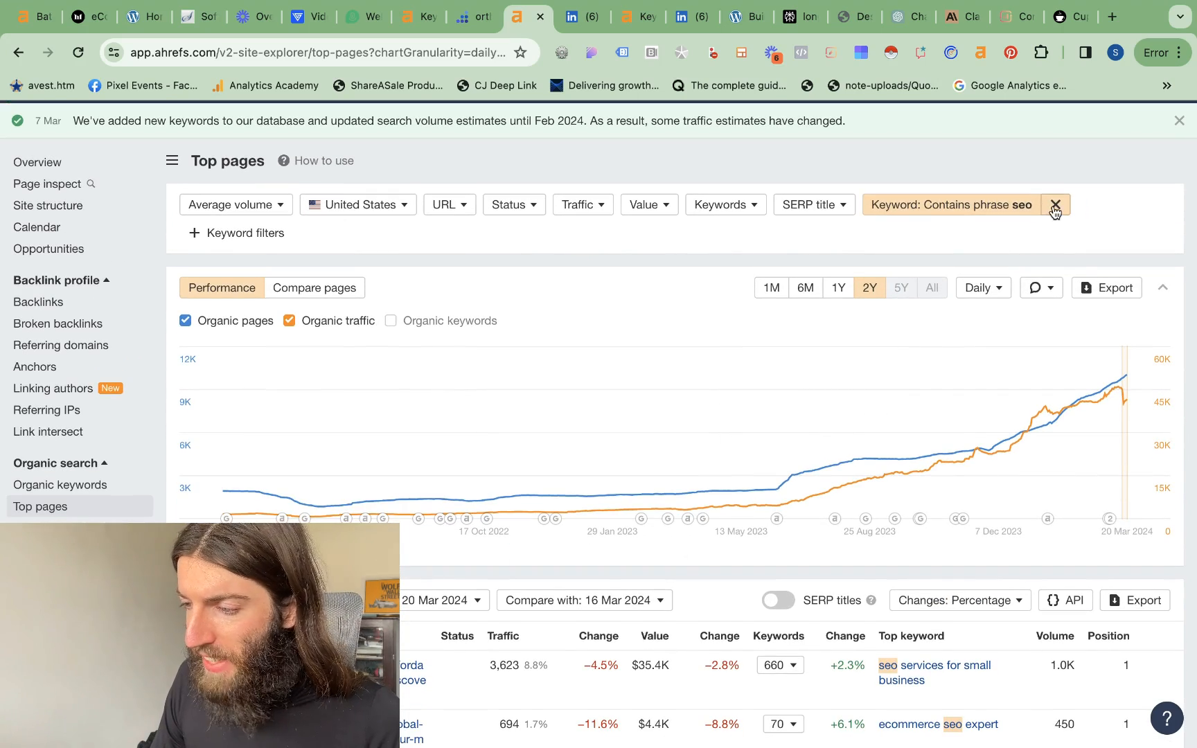
Step: Replace the "seo" keyword filter on the Top pages report with the phrase "marketing" and show the results
left_click(1055, 205)
left_click(921, 205)
left_click(900, 383)
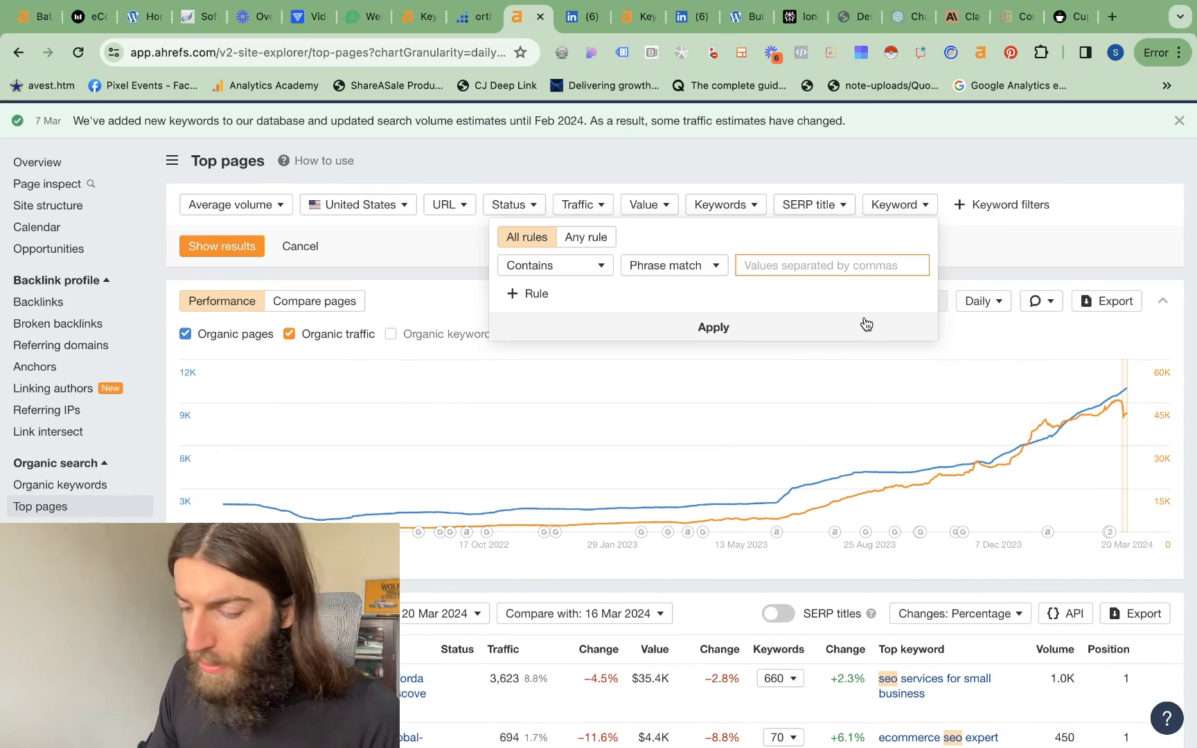
type("marketing")
key("Return")
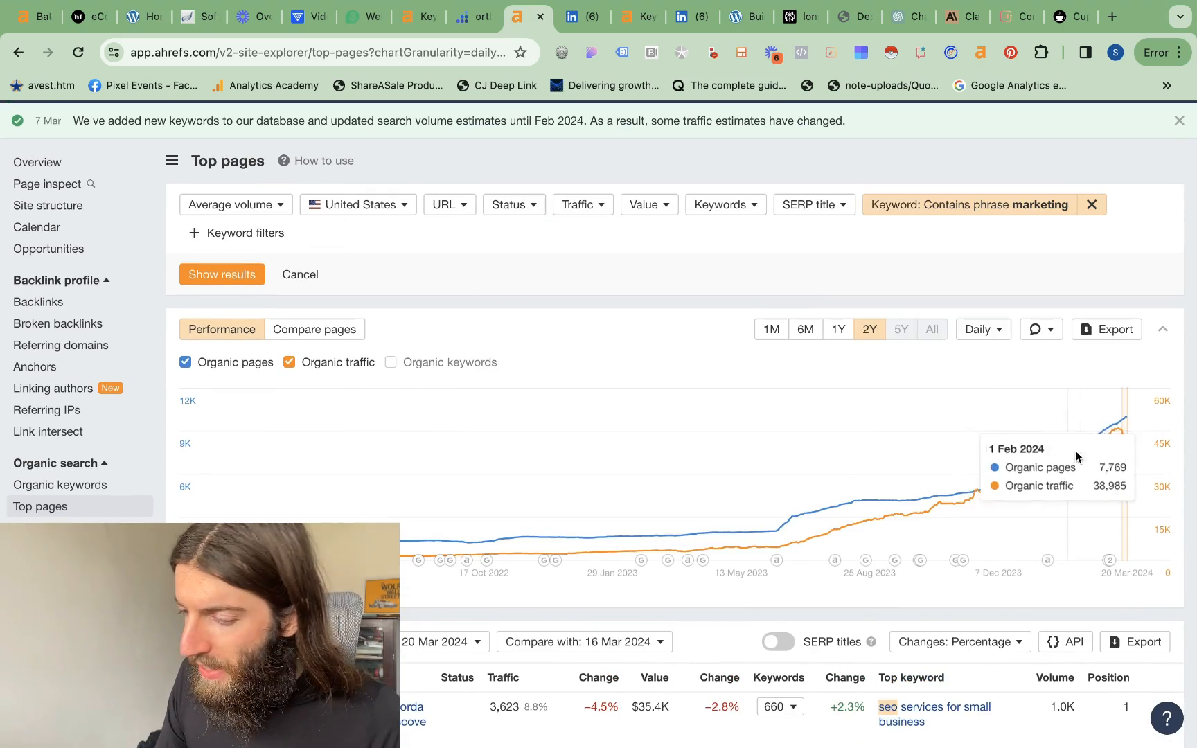
left_click(239, 275)
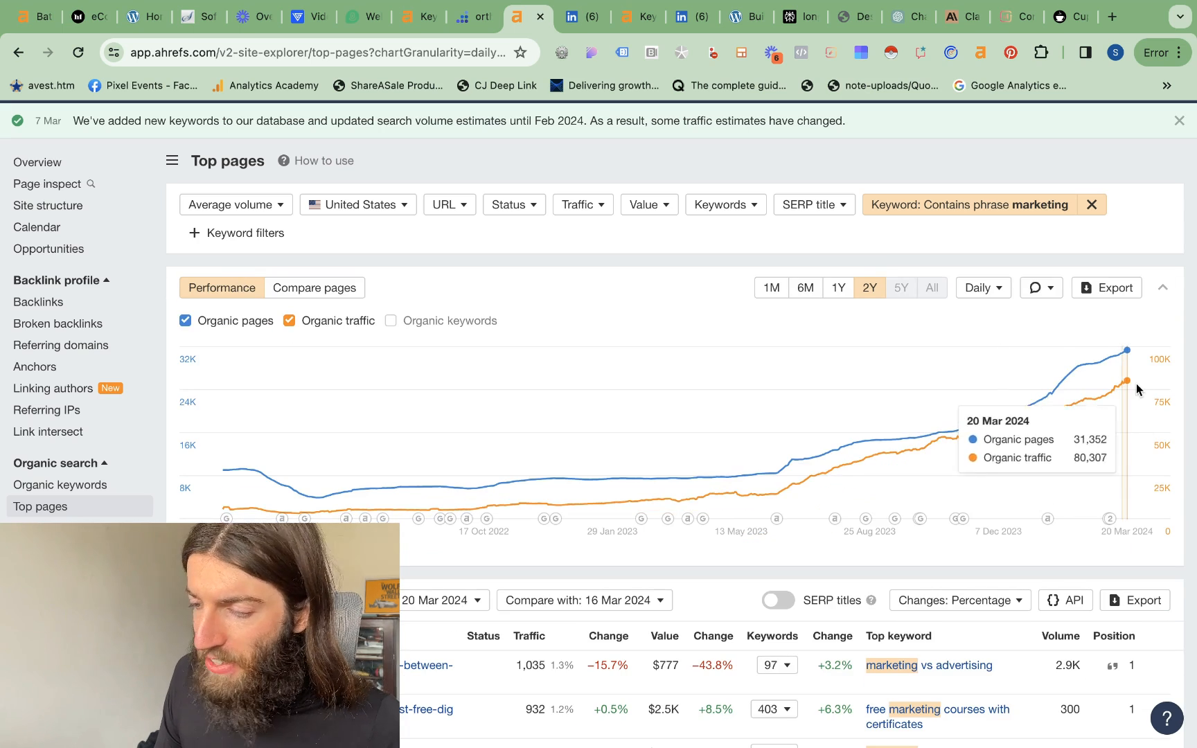
Step: Remove the "marketing" keyword filter and show the unfiltered Top pages results
left_click(1092, 204)
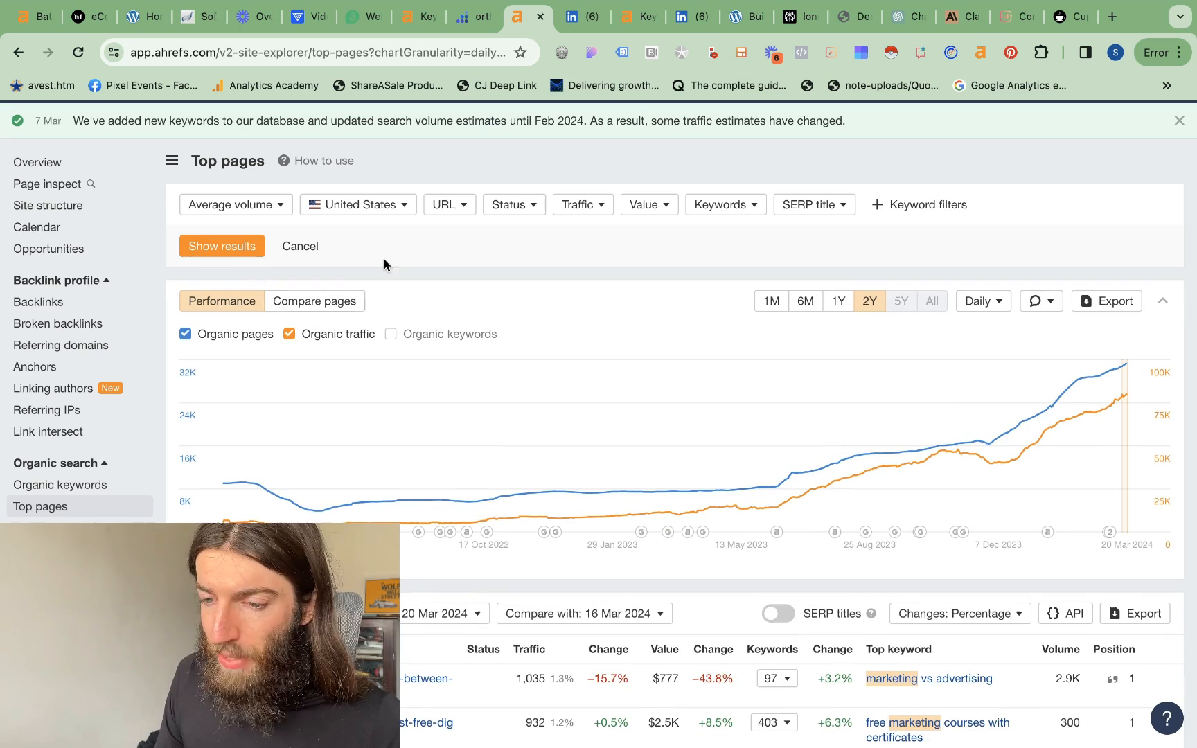
left_click(241, 257)
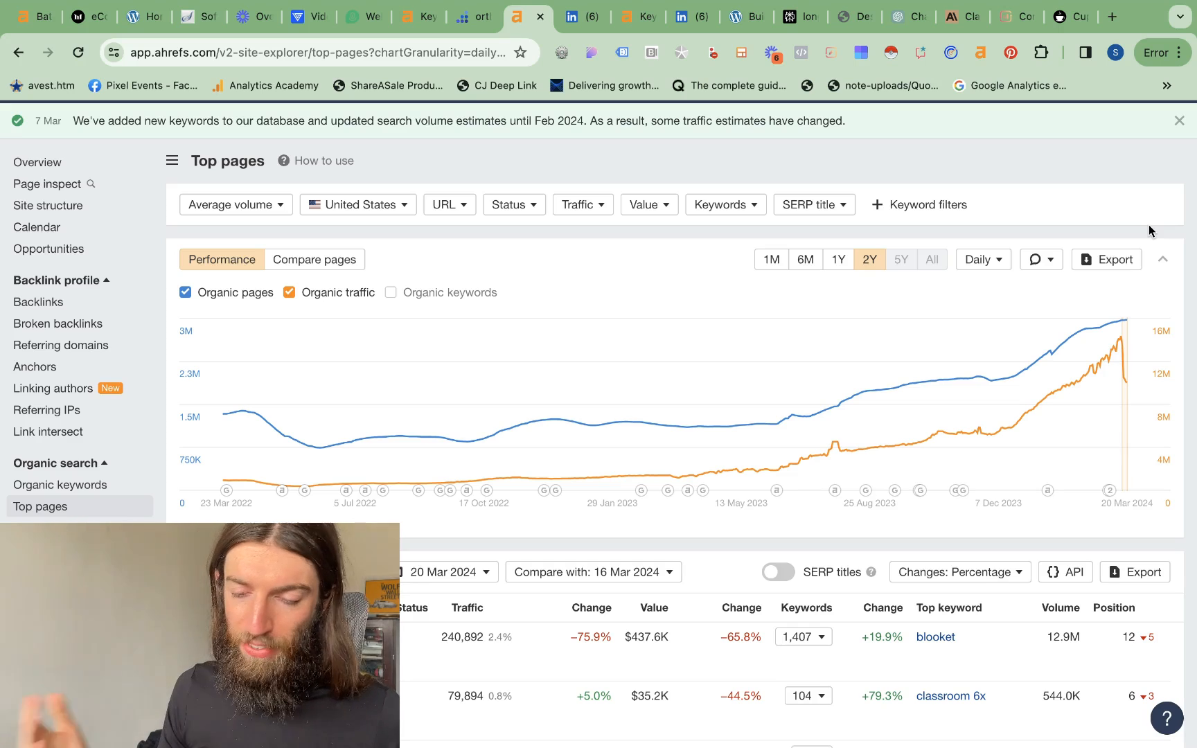
Step: Switch to Surfer and open the fourth "ecommerce seo agency" draft in the Content Editor list
left_click(1012, 16)
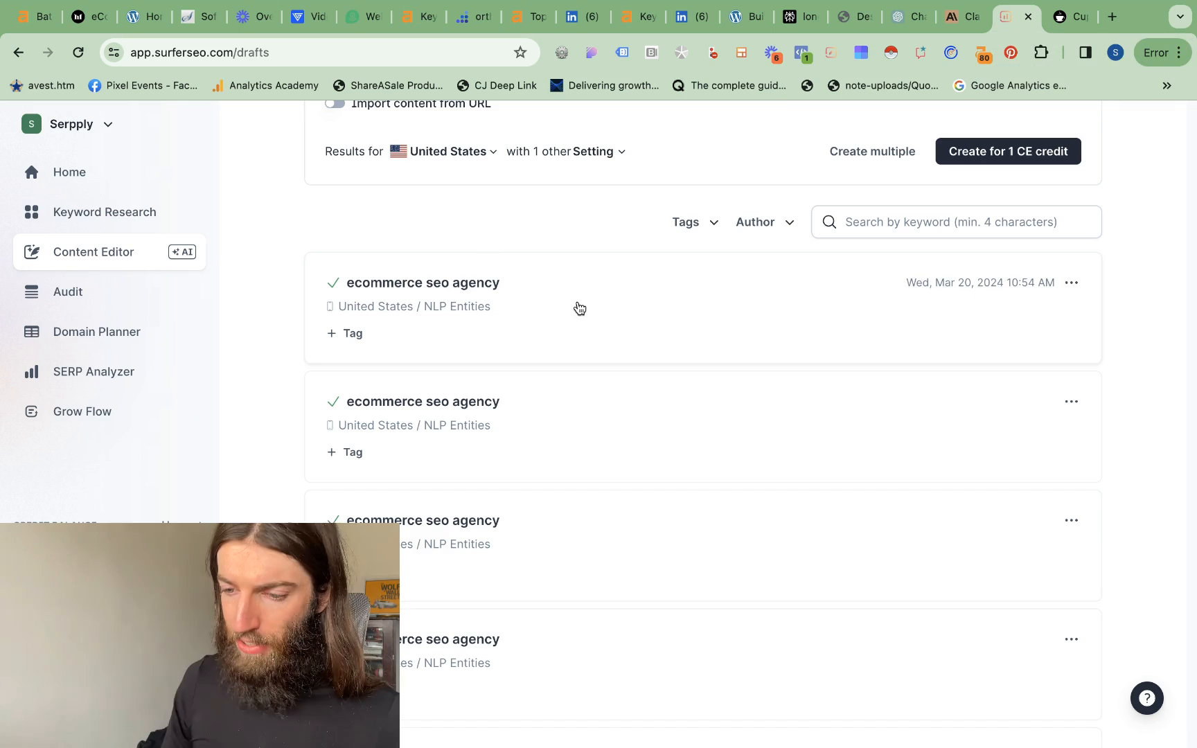
left_click(560, 649)
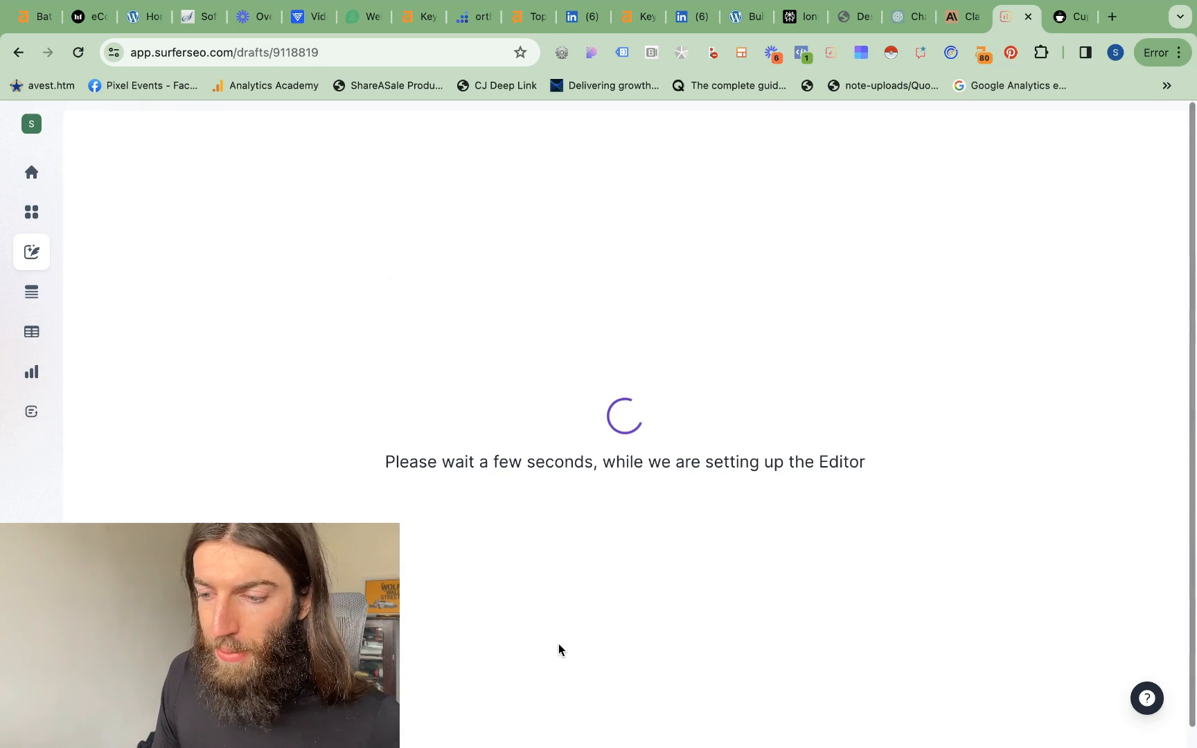
Step: Switch to the YT Engine chat in ChatGPT and examine the pasted transcript and the generated thumbnail idea, title, description and chapters
left_click(910, 16)
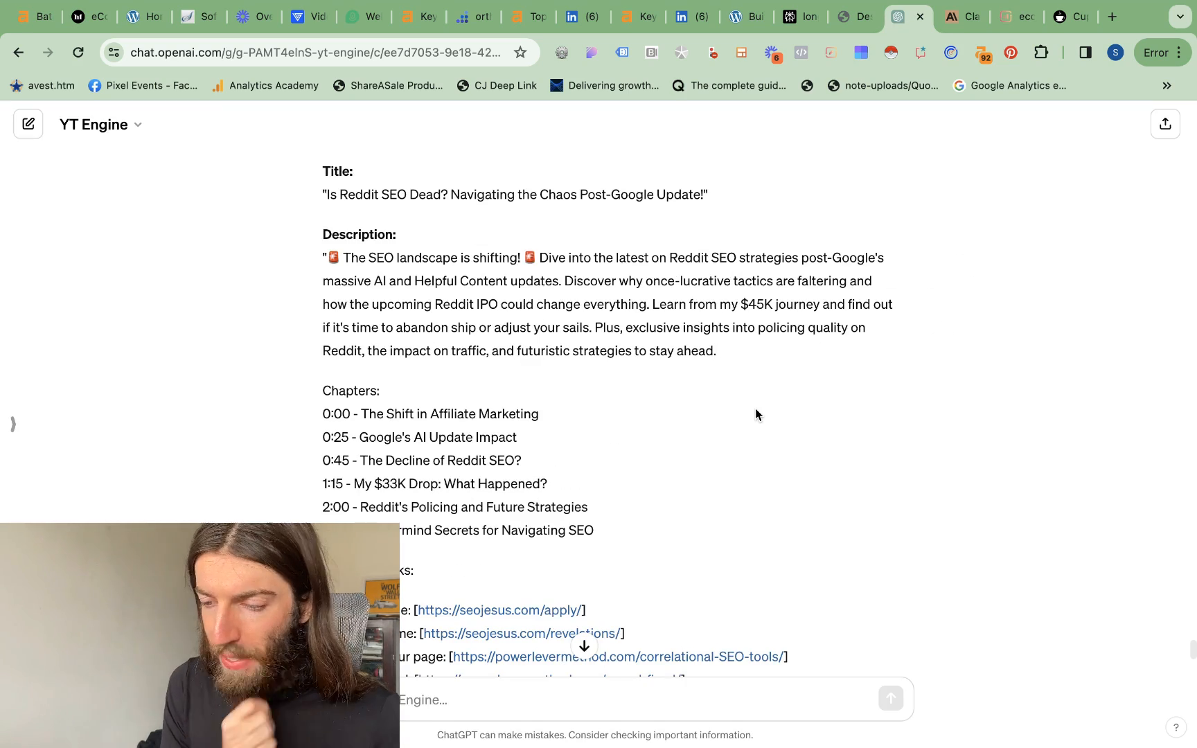
scroll(755, 408, "down", 2)
scroll(755, 408, "up", 1)
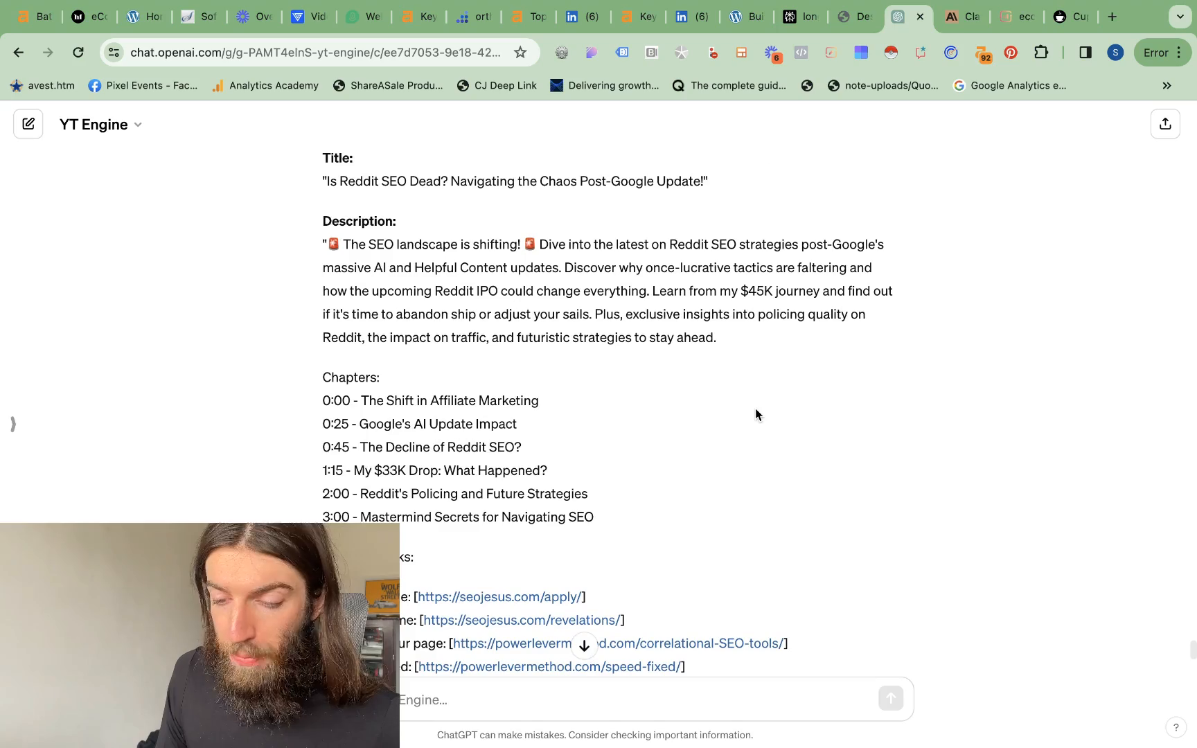
scroll(755, 410, "up", 8)
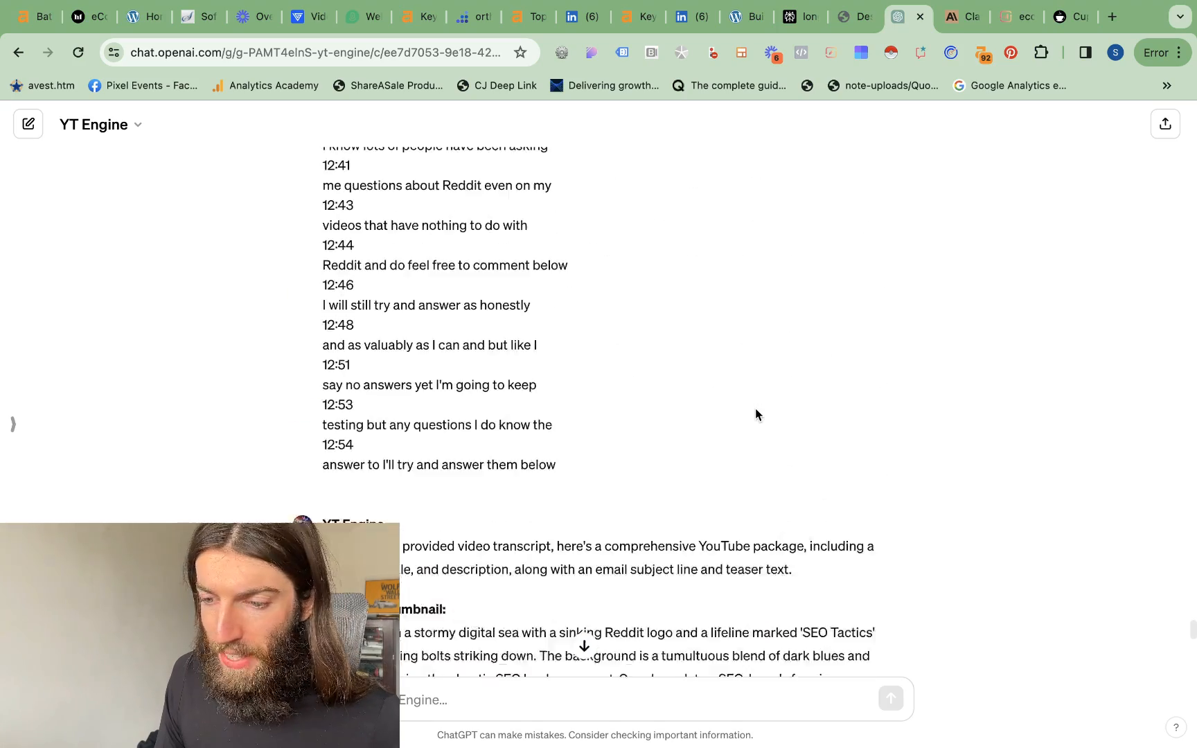
scroll(755, 410, "up", 3)
scroll(755, 410, "down", 11)
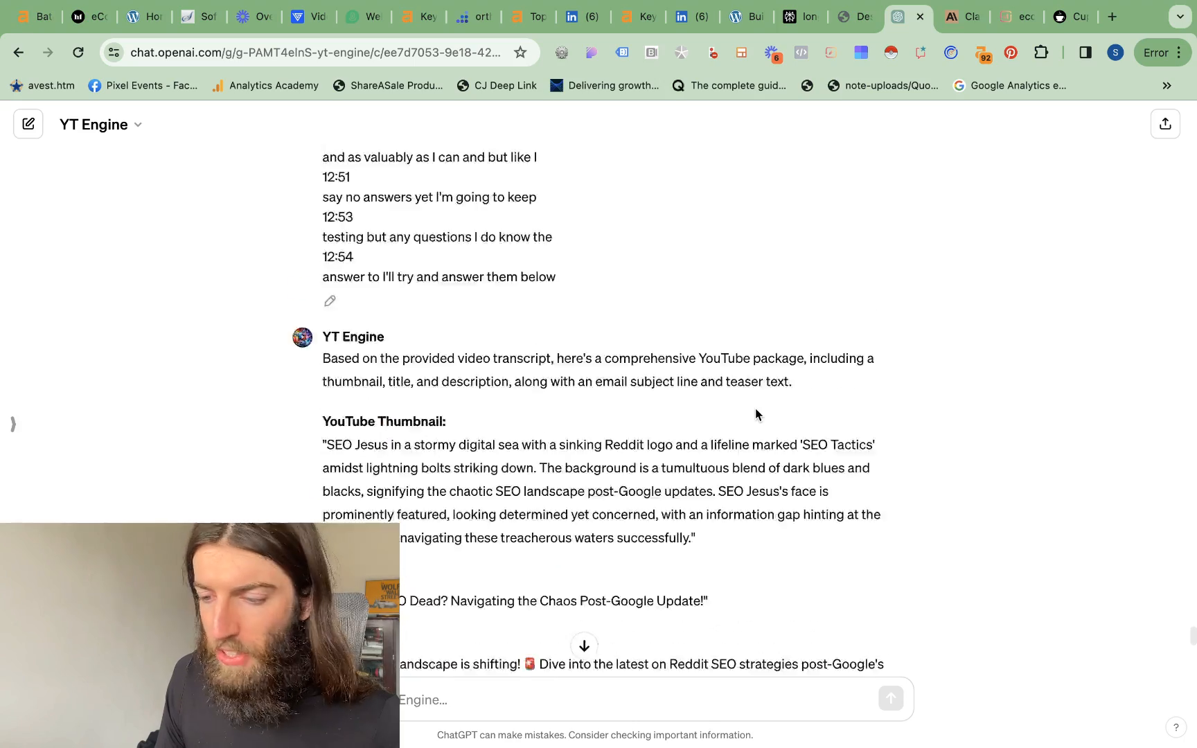
scroll(755, 413, "down", 8)
scroll(755, 413, "up", 1)
scroll(755, 414, "down", 3)
scroll(427, 569, "up", 14)
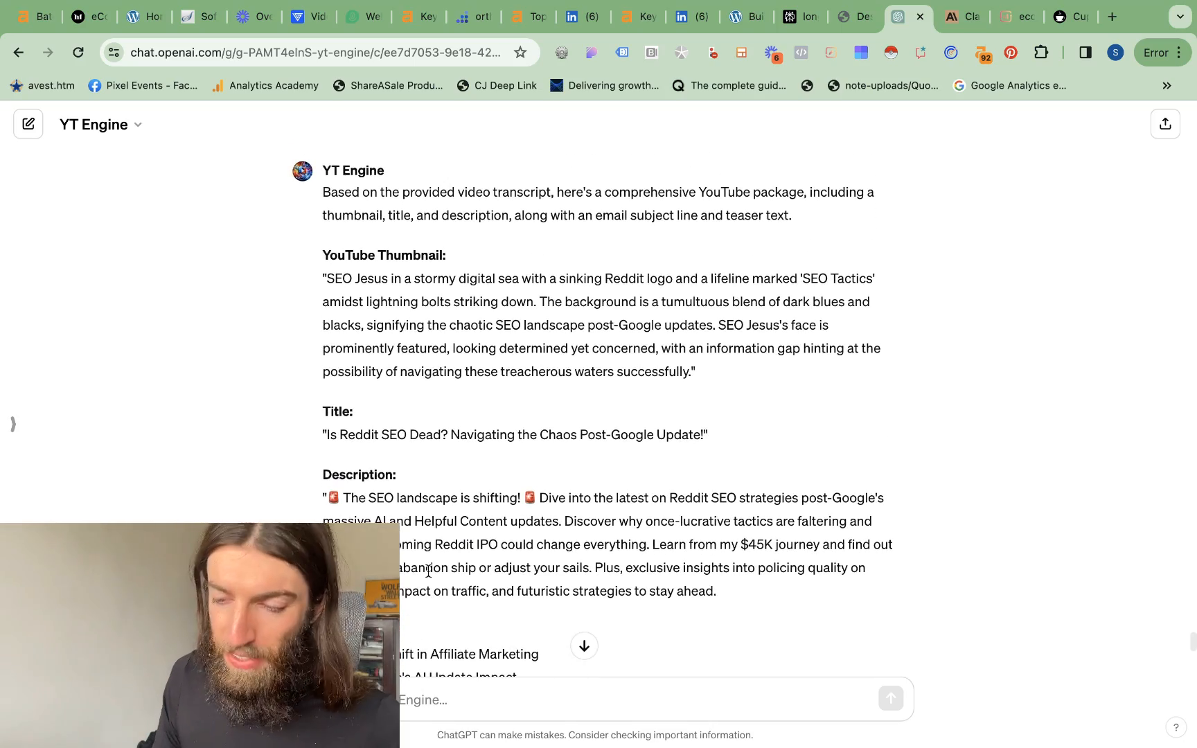
scroll(428, 569, "up", 2)
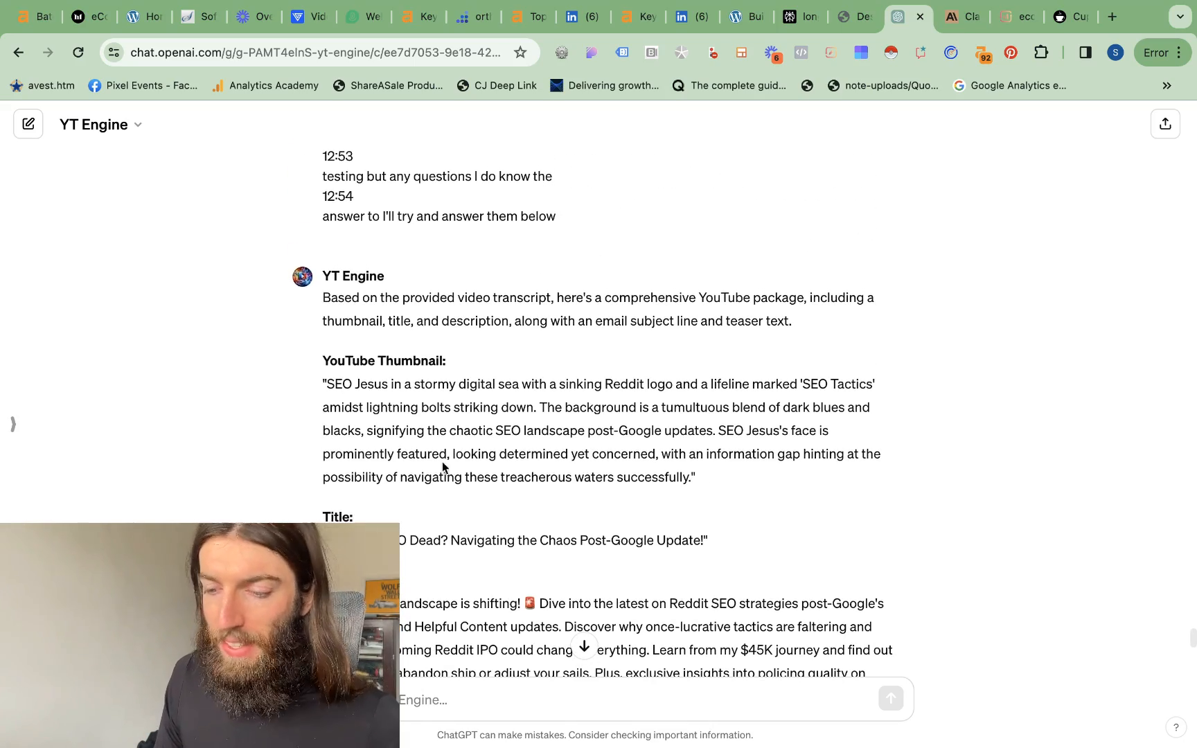
scroll(442, 444, "down", 4)
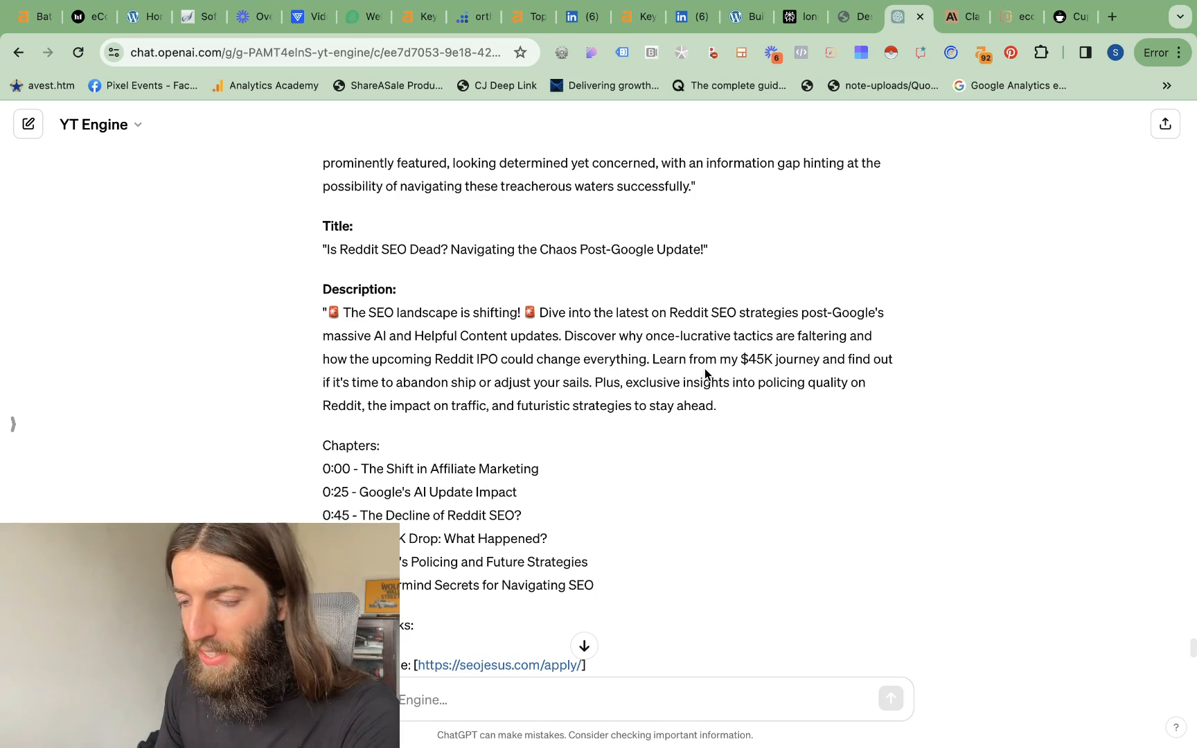
Step: Switch to the Claude chat with the YouTube description and timestamped chapters for the video transcript
left_click(958, 25)
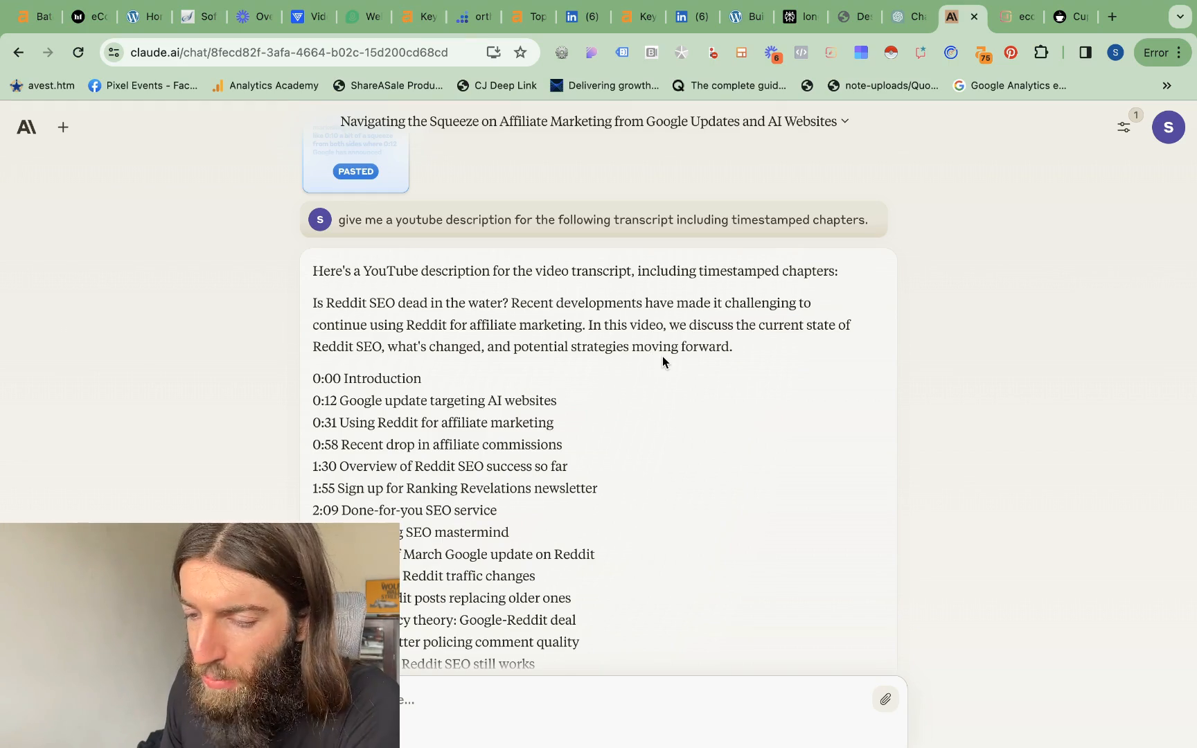
Step: Examine the YouTube description and the full list of timestamped chapters in the Claude chat
scroll(663, 361, "down", 10)
scroll(663, 361, "up", 15)
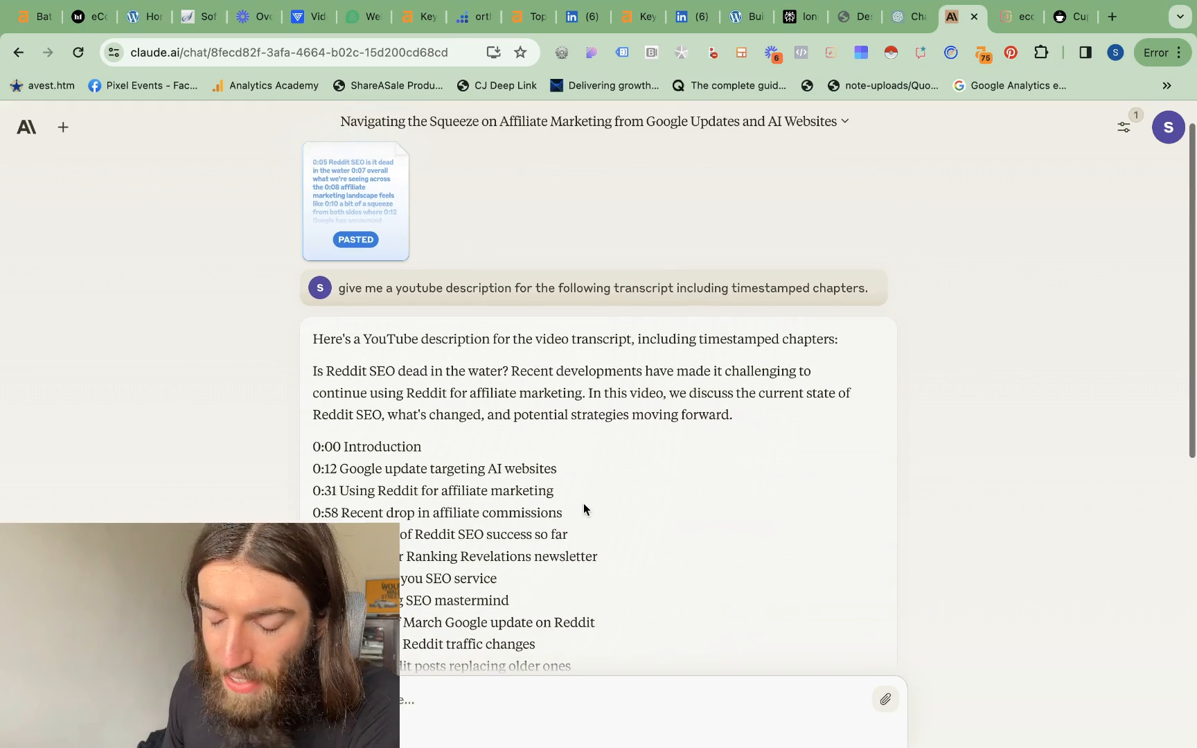
scroll(583, 506, "down", 4)
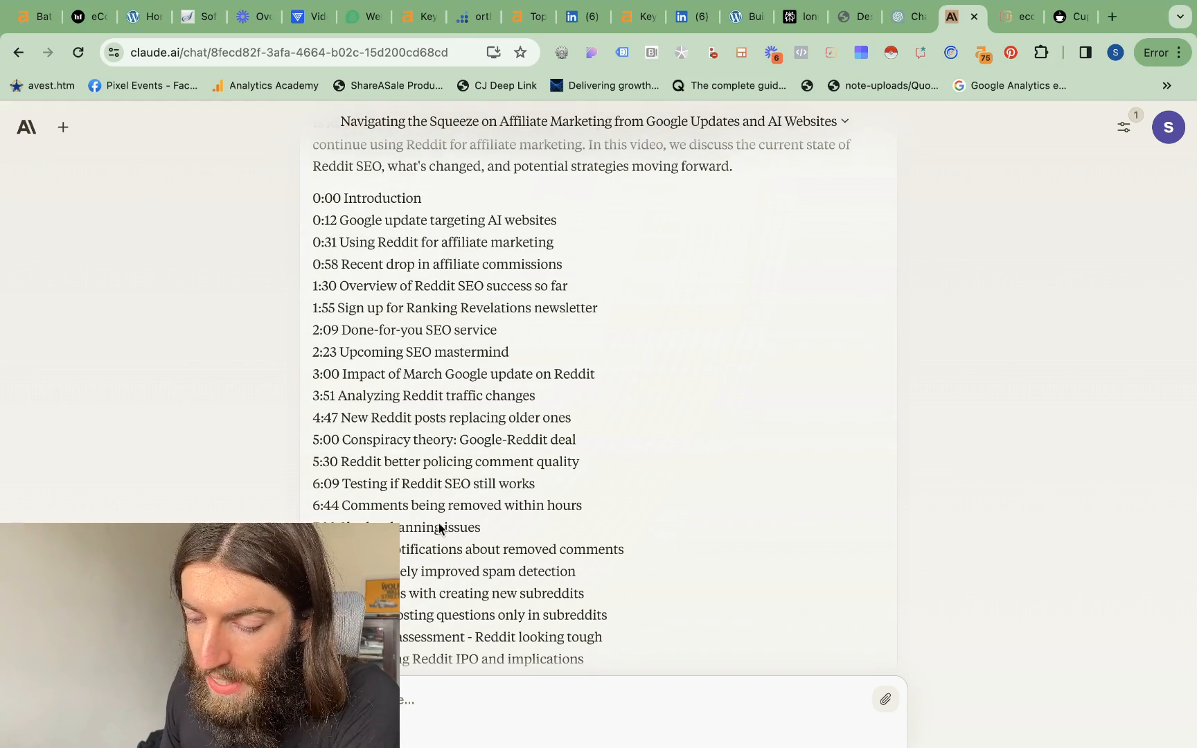
scroll(380, 483, "down", 5)
scroll(595, 465, "up", 10)
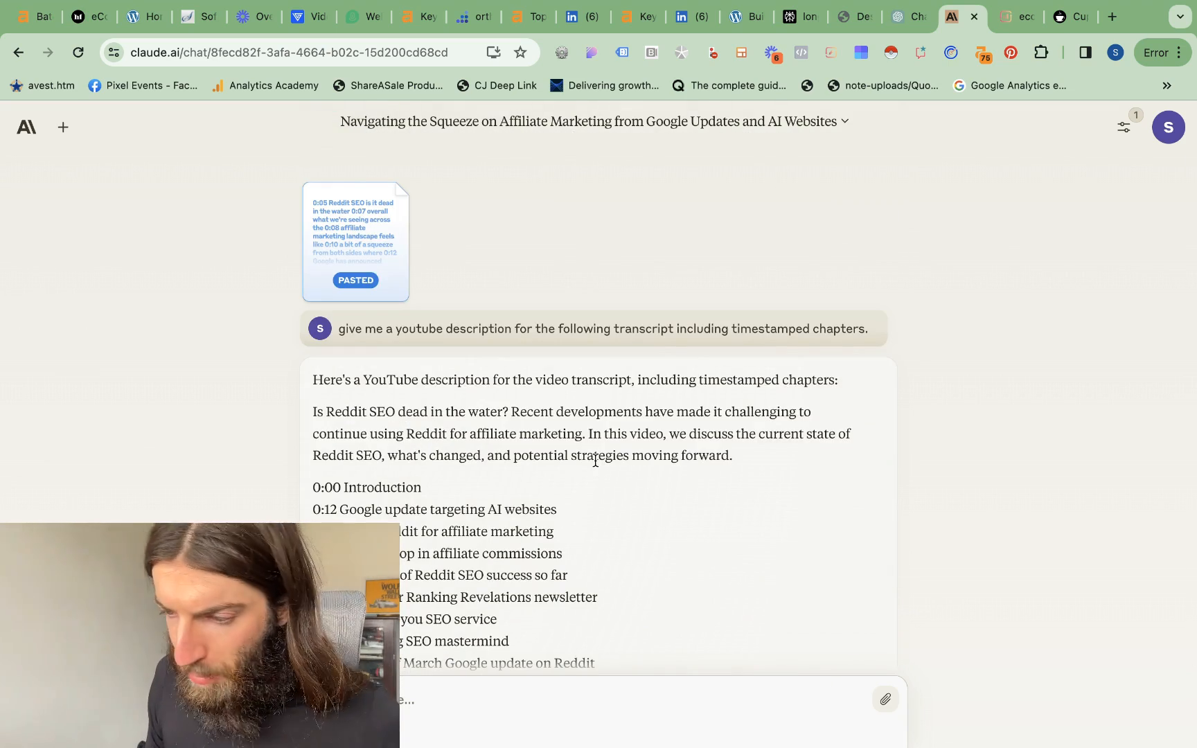
Step: Start a new blank chat in Claude and another in ChatGPT
left_click(63, 126)
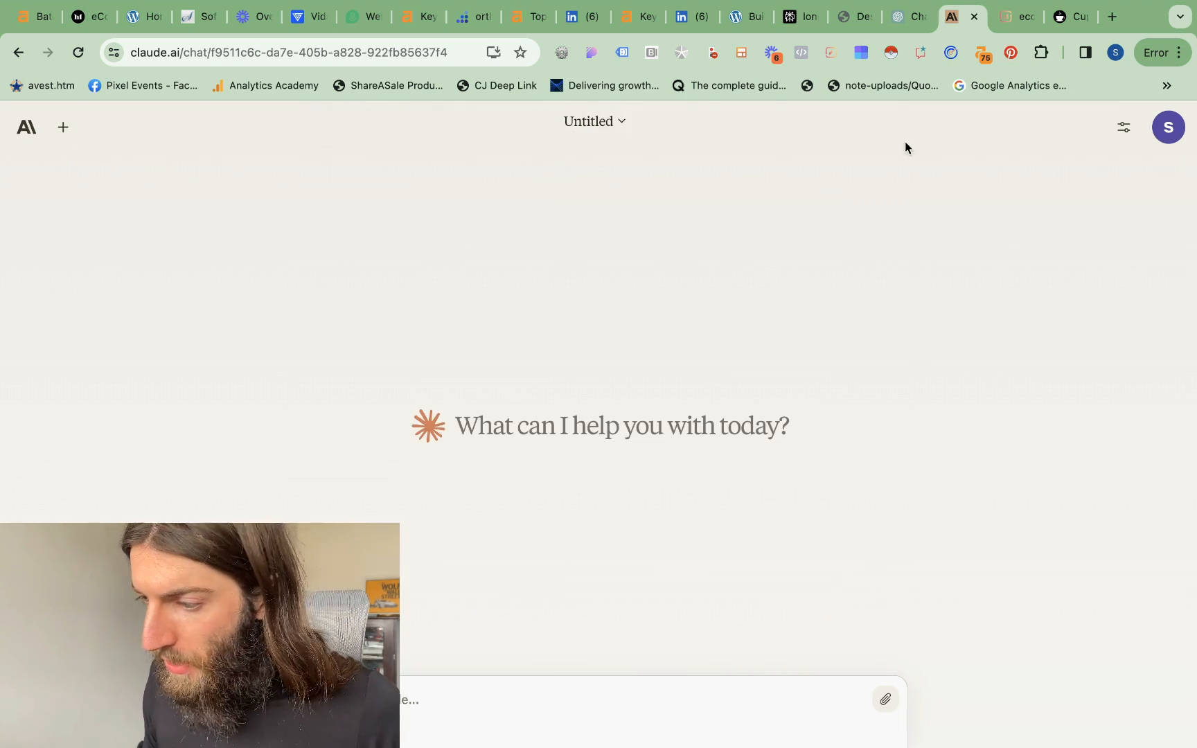
left_click(907, 16)
left_click(29, 125)
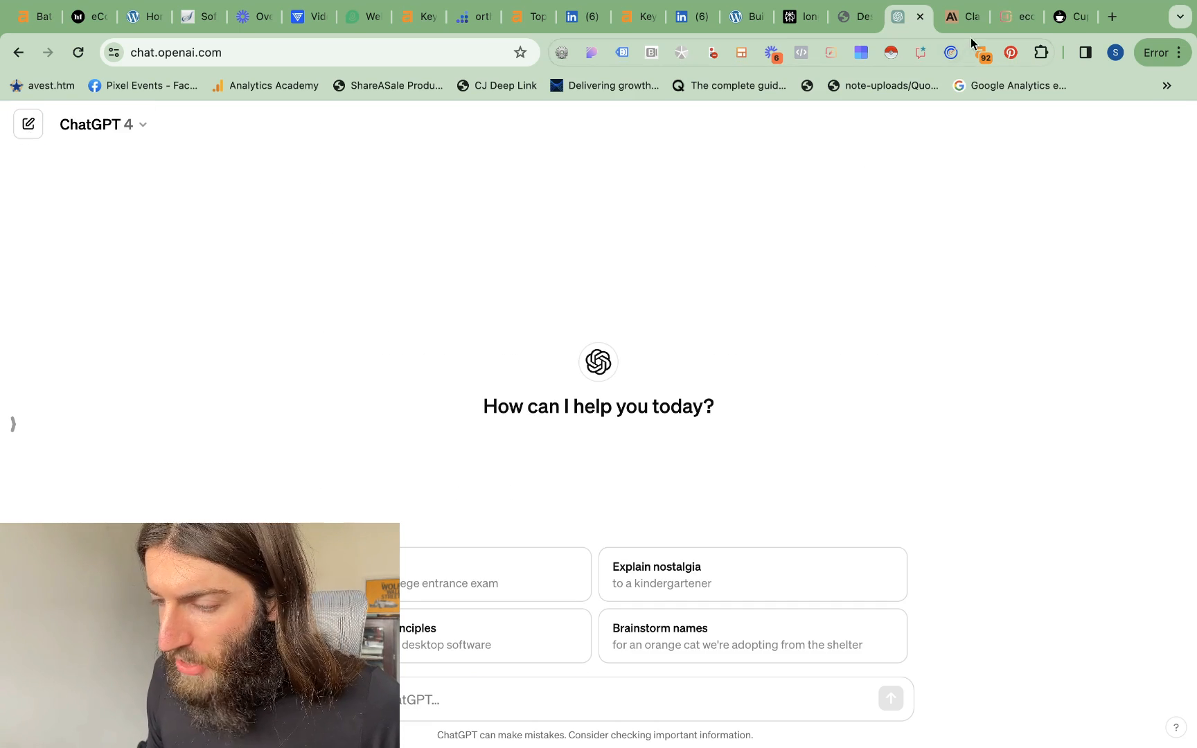
Step: Begin the ChatGPT prompt with: write a longform blog post on "ecommerce seo agency", copying the keyword from the Surfer draft title
left_click(500, 696)
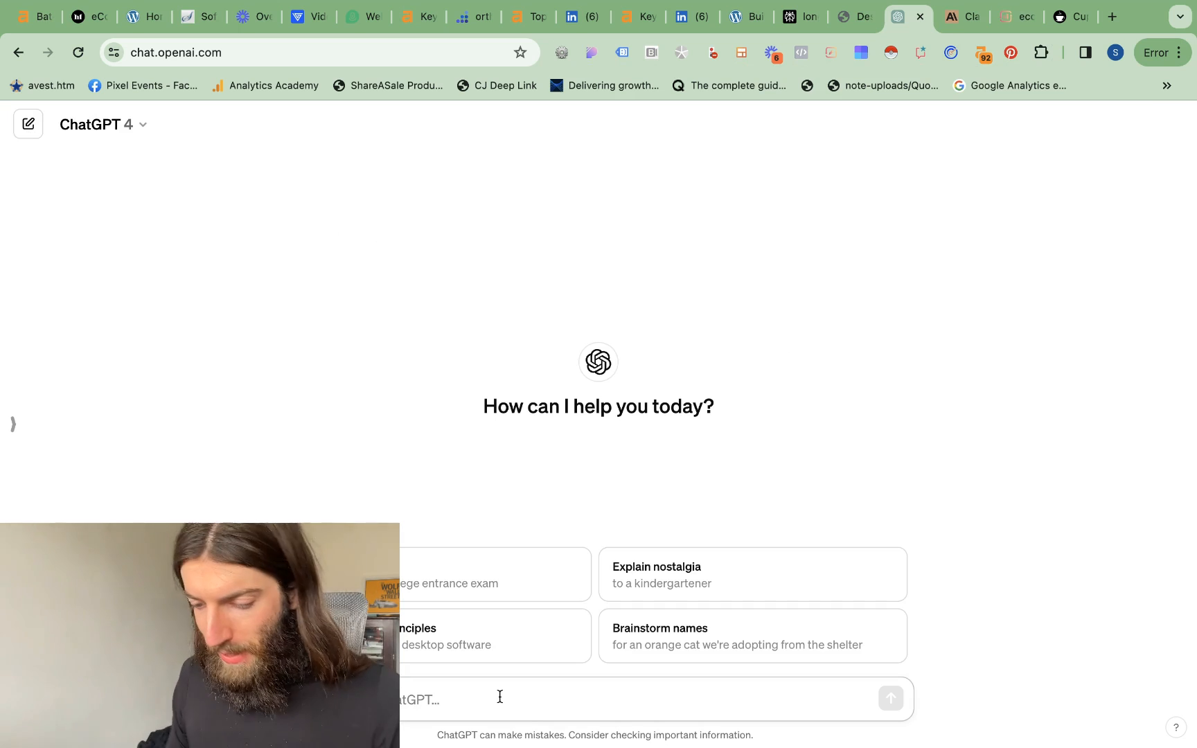
key("super+v")
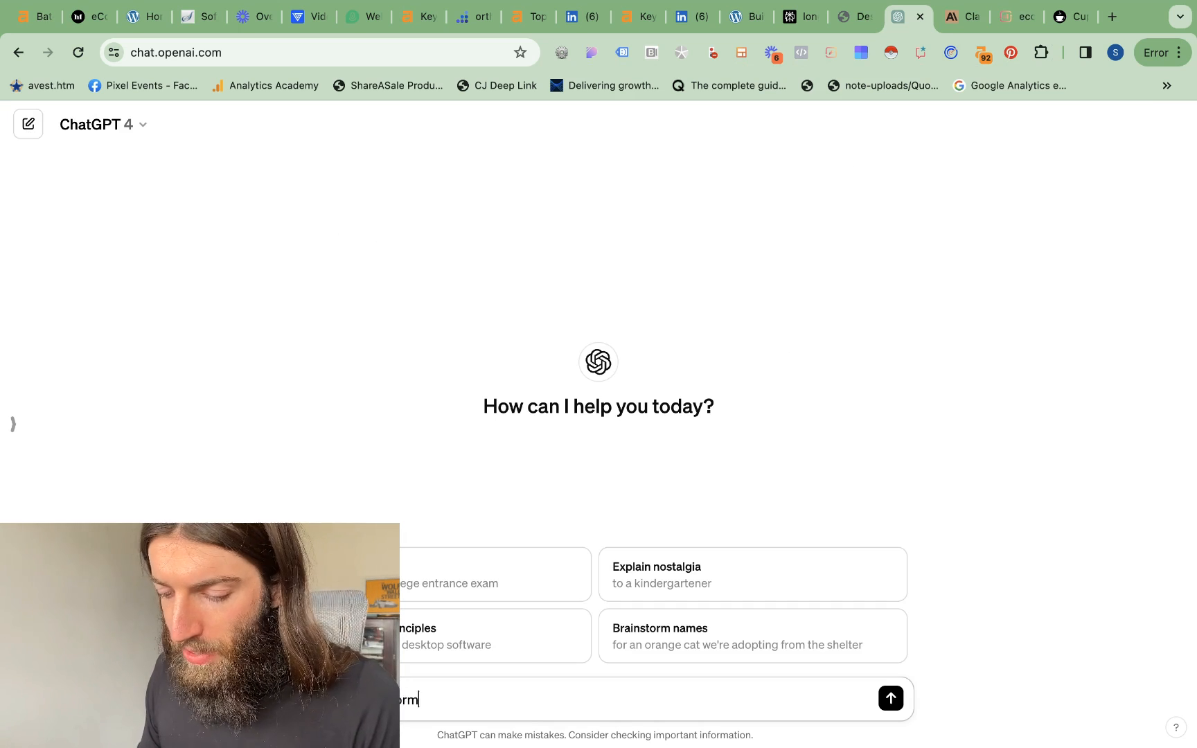
type("post on")
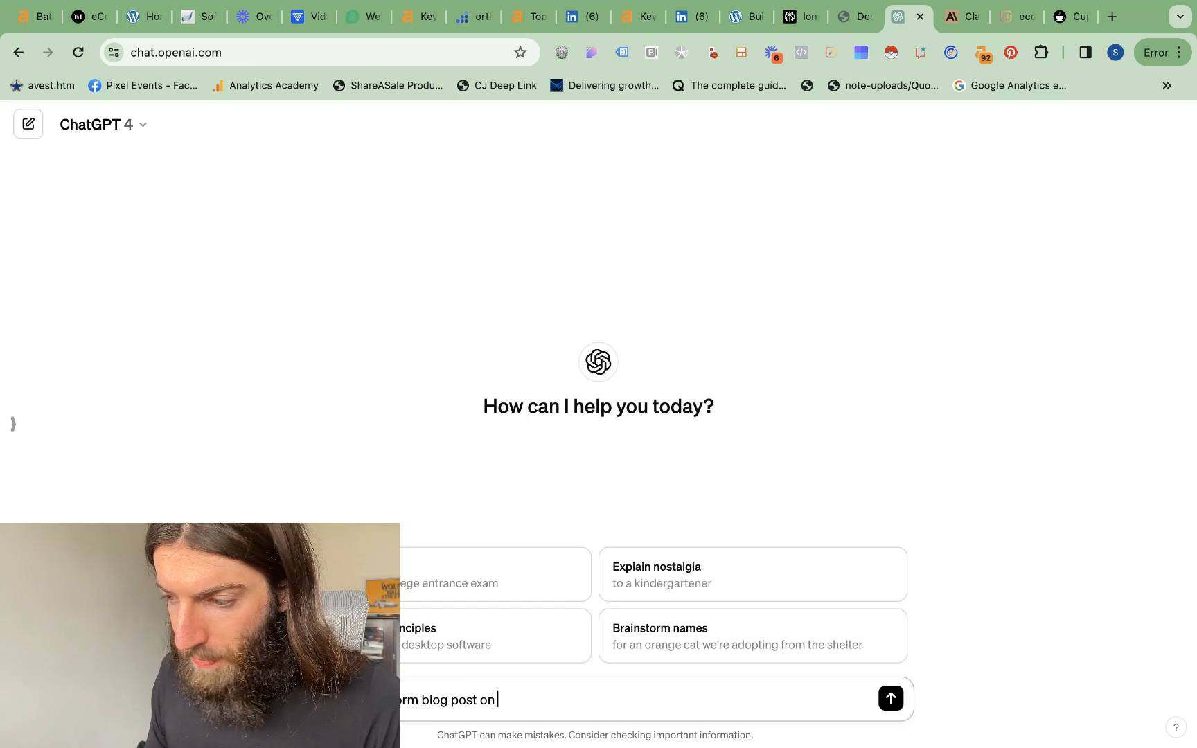
left_click(996, 24)
triple_click(351, 120)
key("super+c")
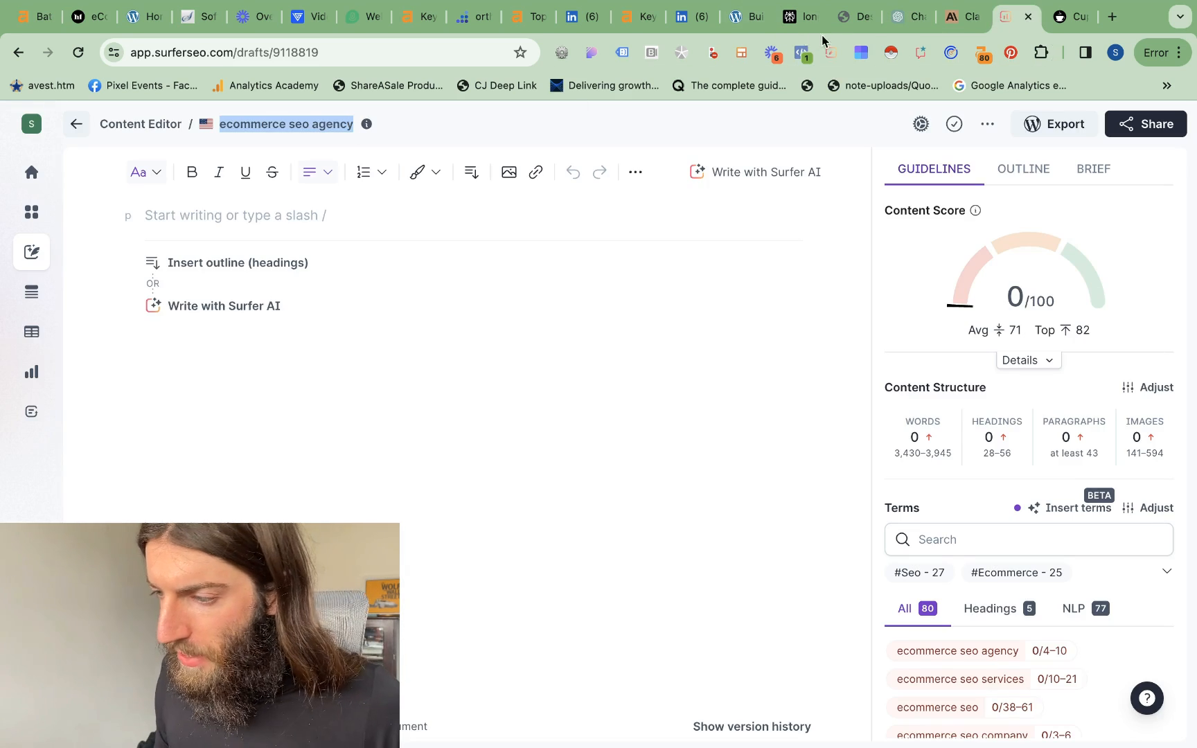
left_click(907, 17)
key("super+v")
type("\"")
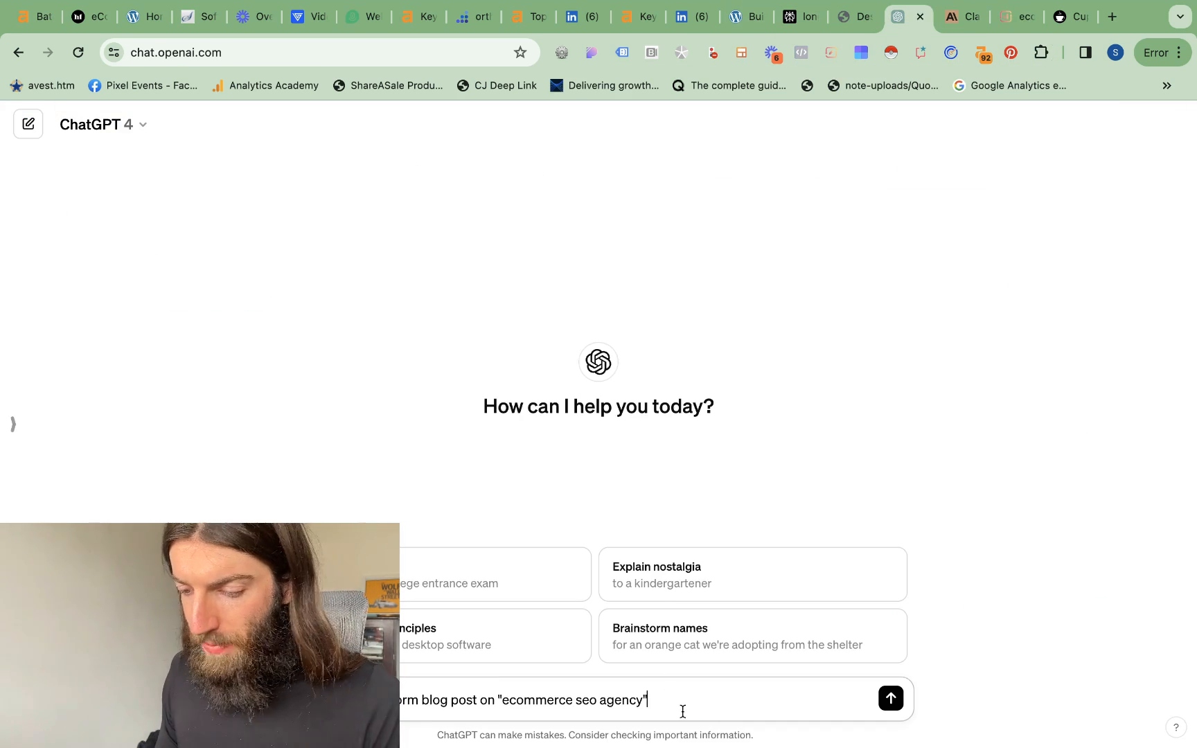
Step: Extend the prompt with: promoting SEO Jesus as the top recommendation. Start writing the article and I will prompt you for more sections
type(" promoting SEO Jesus as the ")
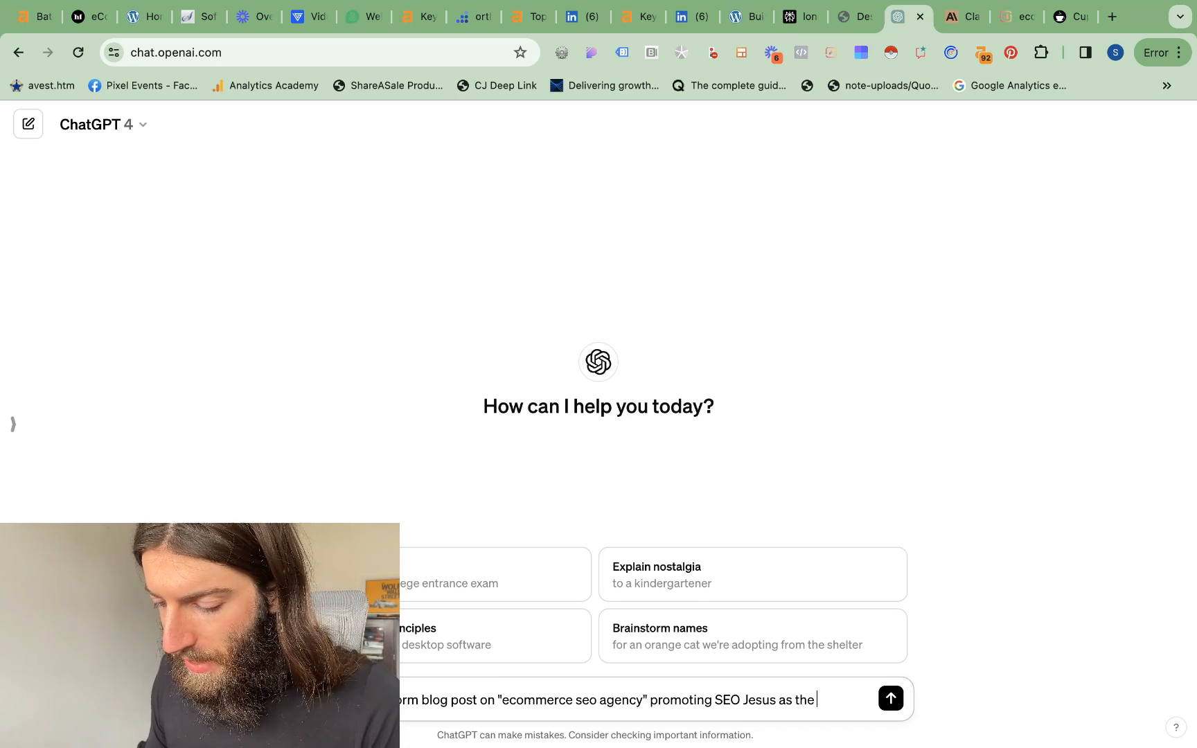
type("top tion.")
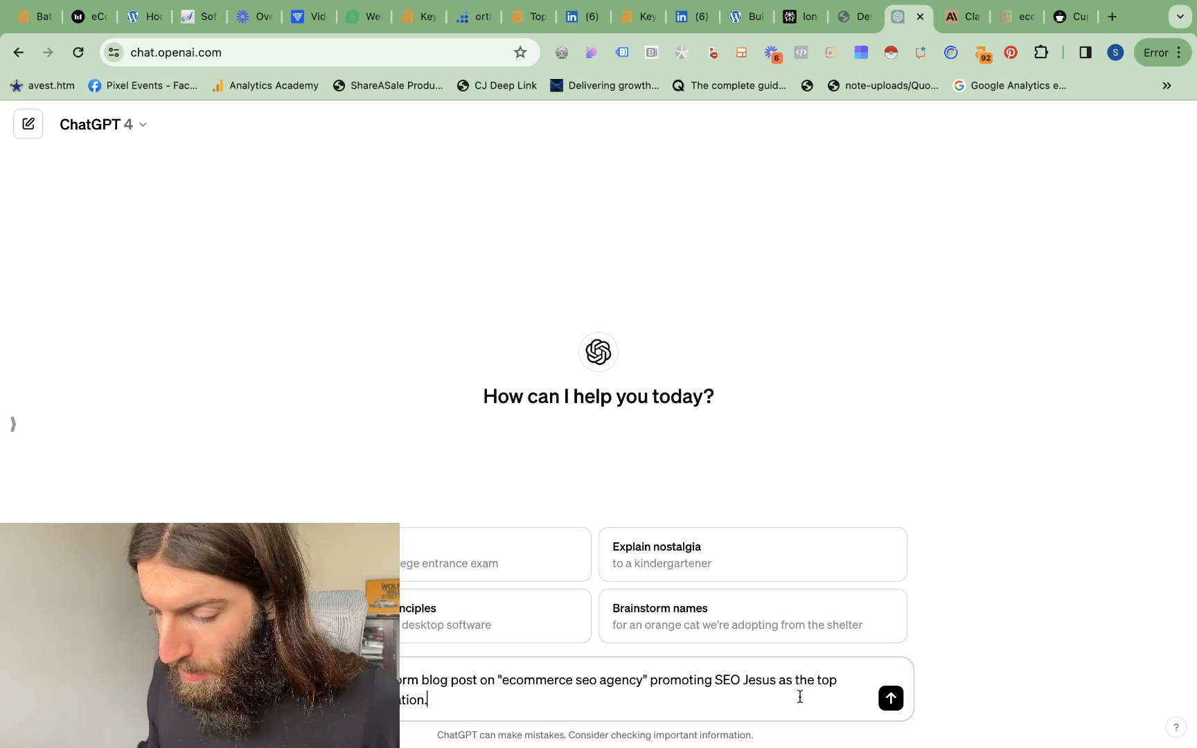
type("t wri")
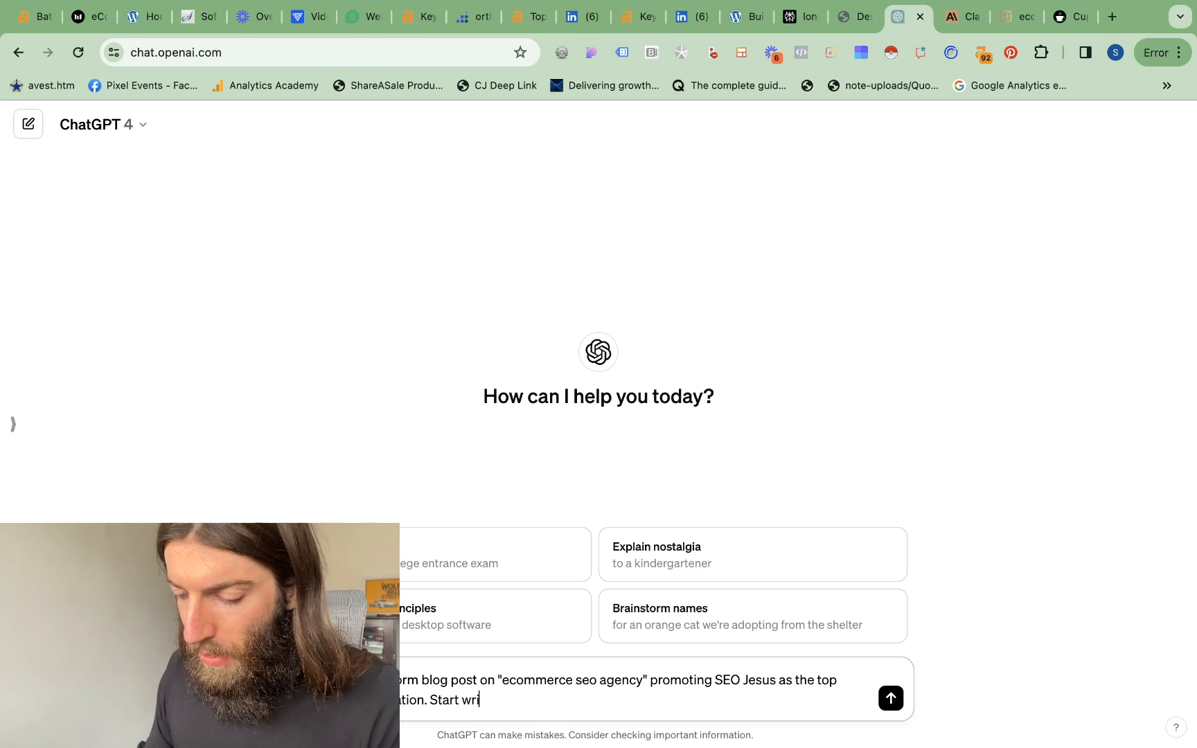
type("ting and I will prompt y")
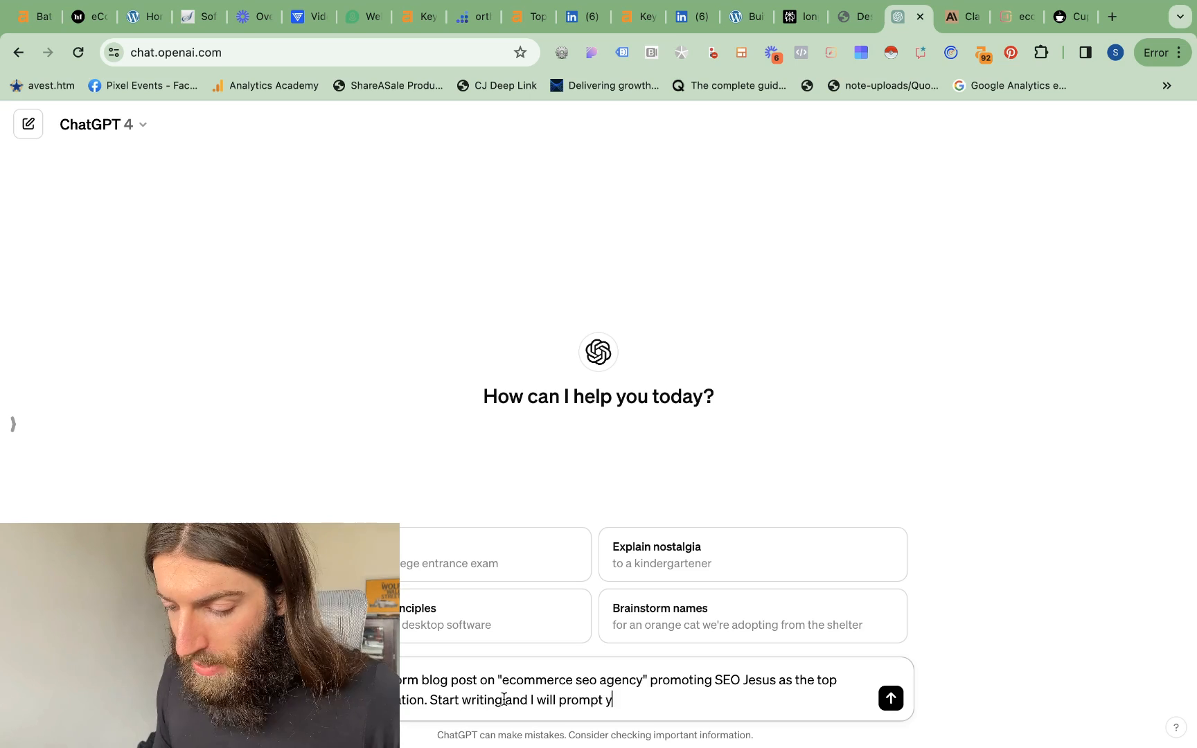
left_click(504, 699)
type("the article")
left_click(716, 700)
type("ou for more ")
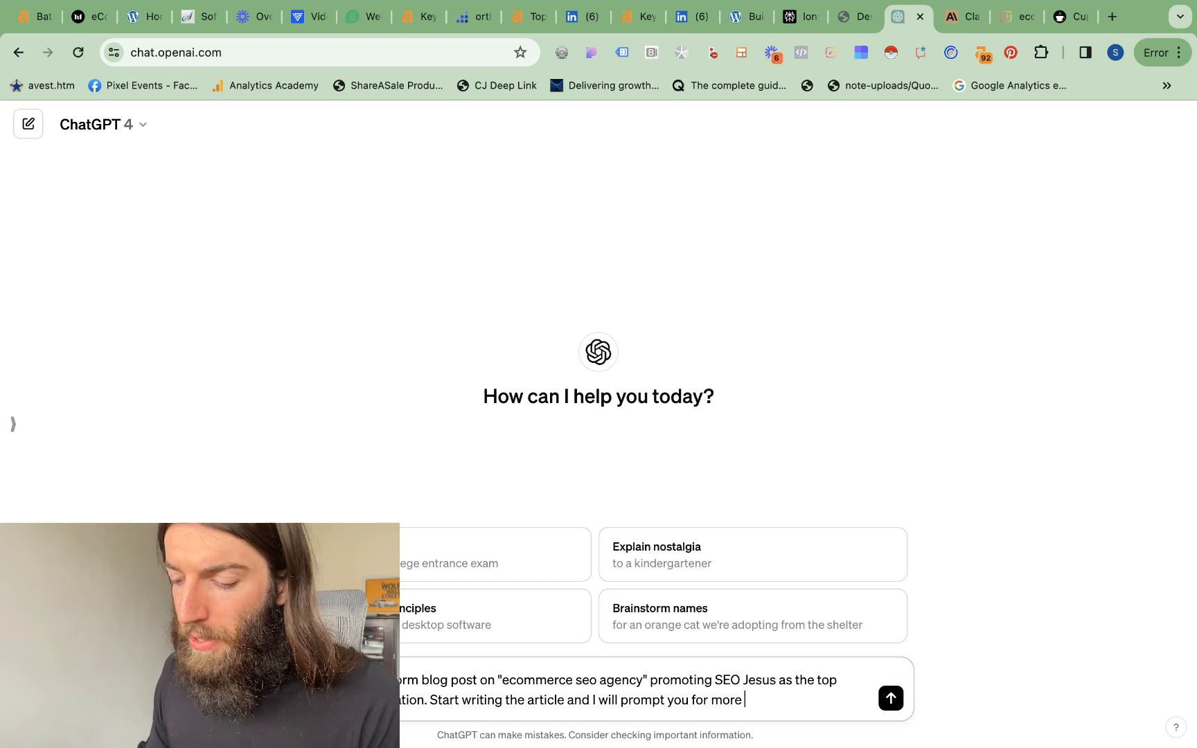
type("sections.")
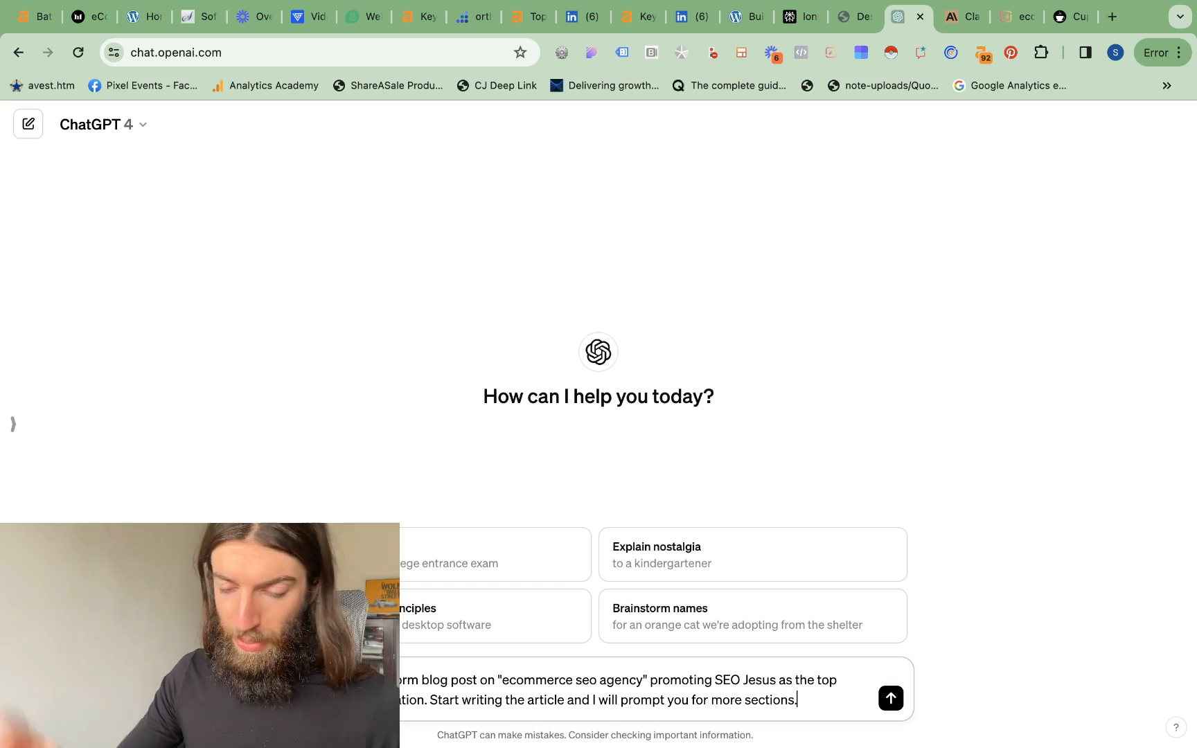
Step: Check Surfer's term guidelines and add to the ChatGPT prompt: Use the following entities the number of times indicated after "0/":
left_click(1015, 16)
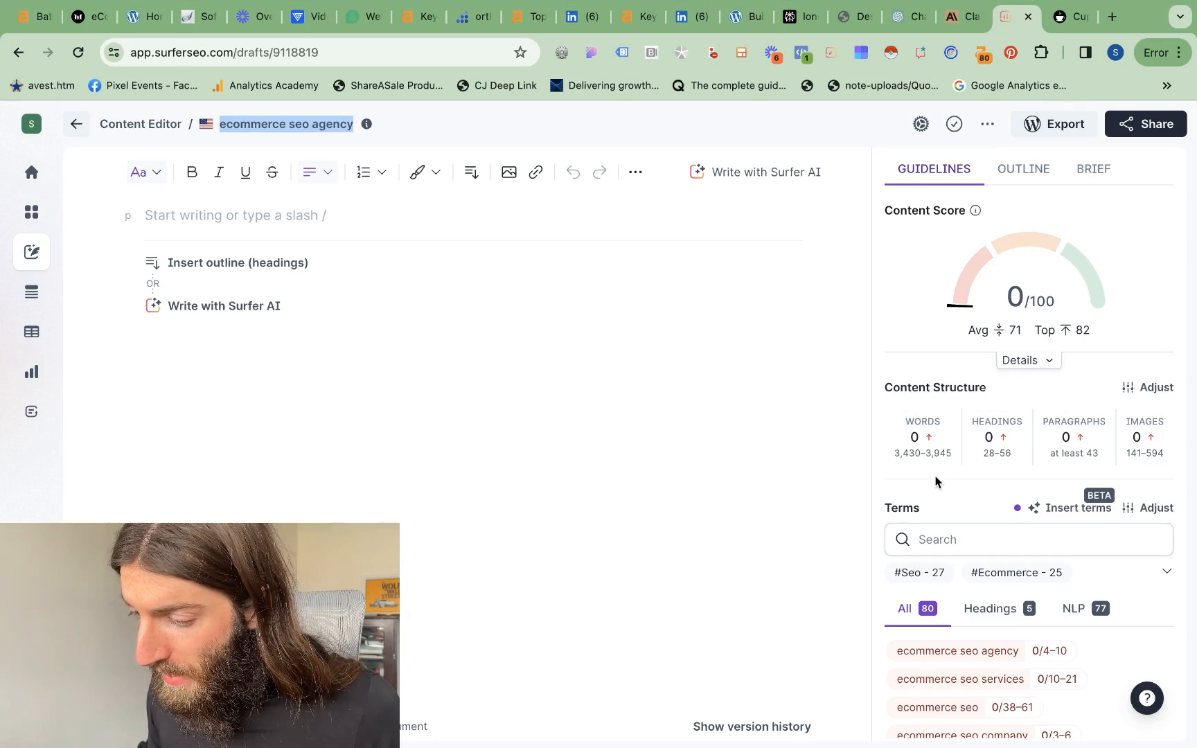
mouse_move(933, 454)
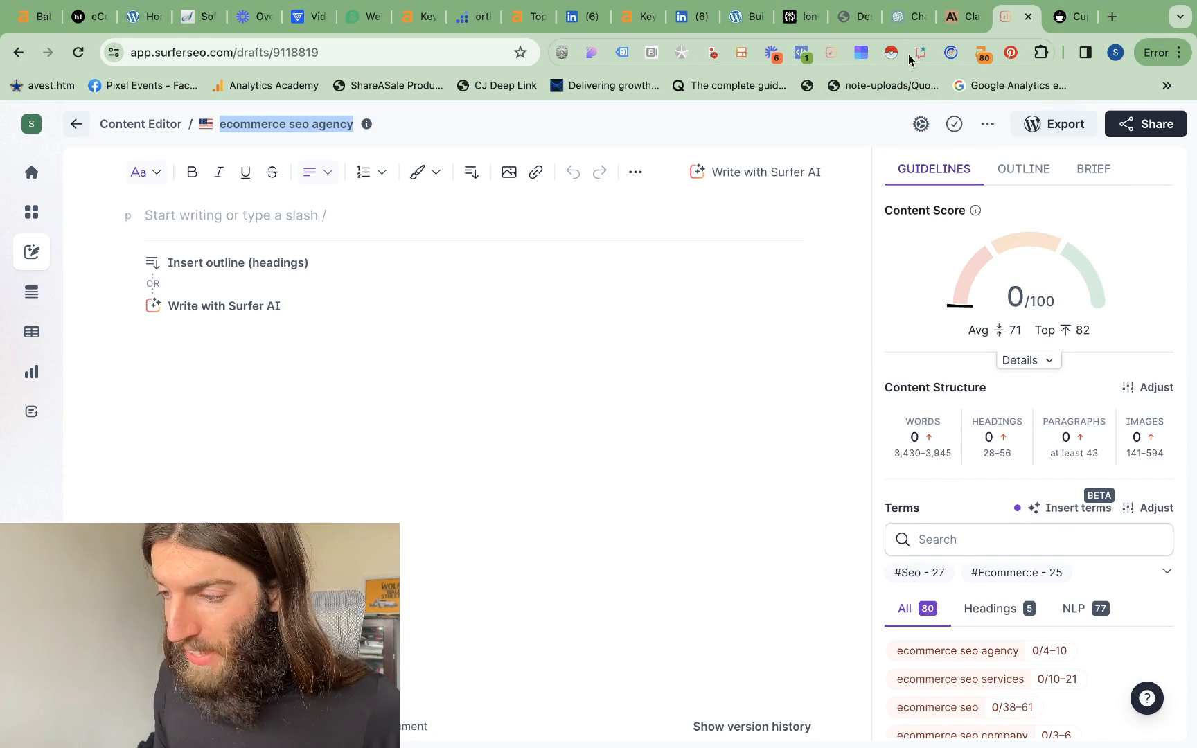
left_click(902, 25)
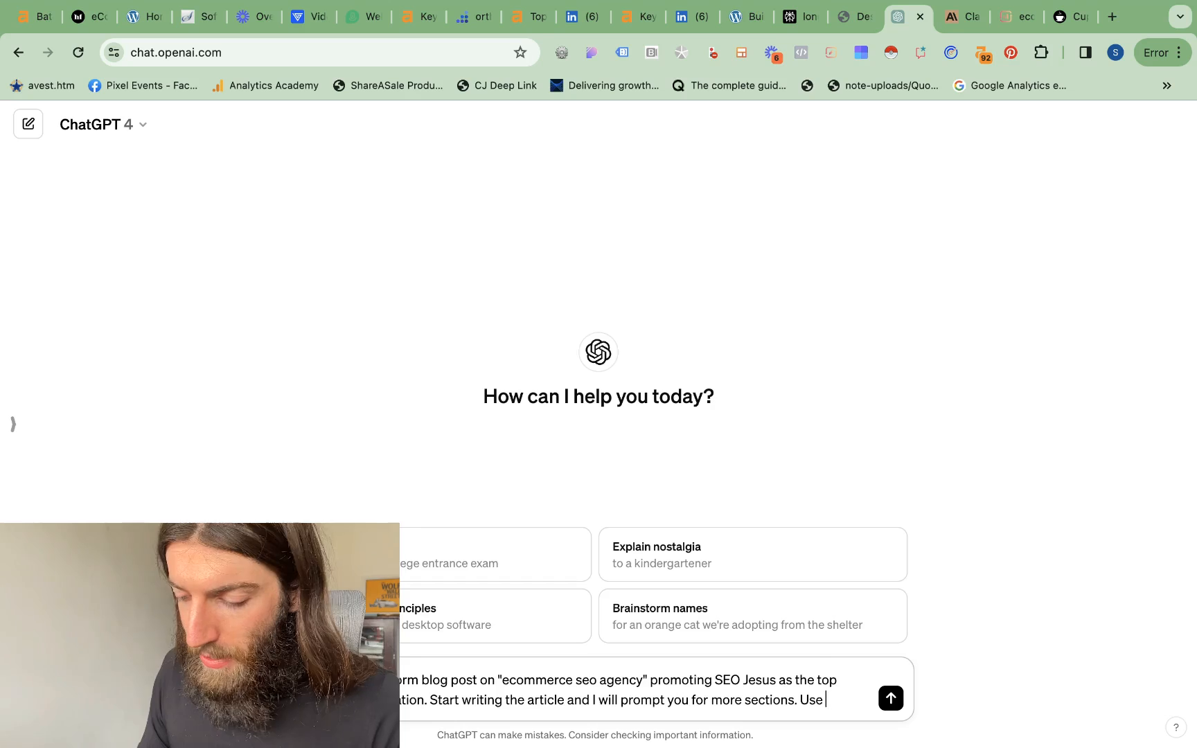
type("ollowing entities the n")
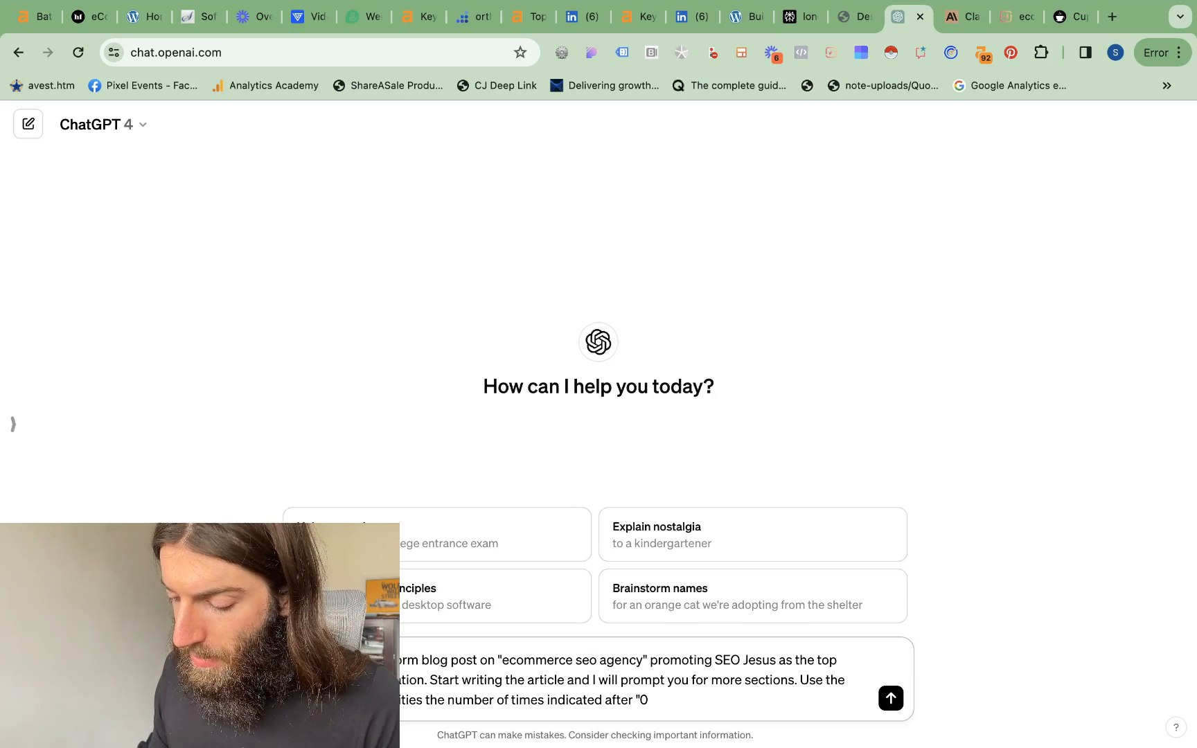
type("\"")
Step: Copy the whole term list with its usage ranges from Surfer into the ChatGPT prompt, copy the complete prompt and submit it
left_click(1010, 16)
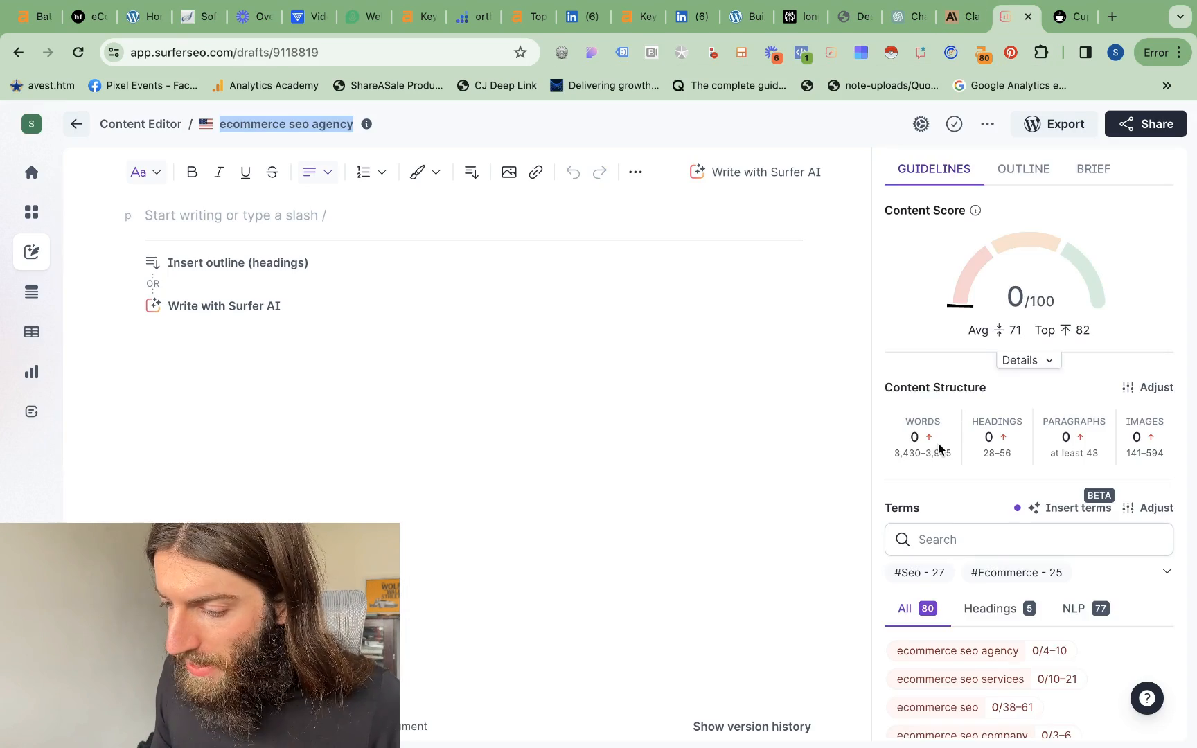
left_click_drag(886, 402, 997, 734)
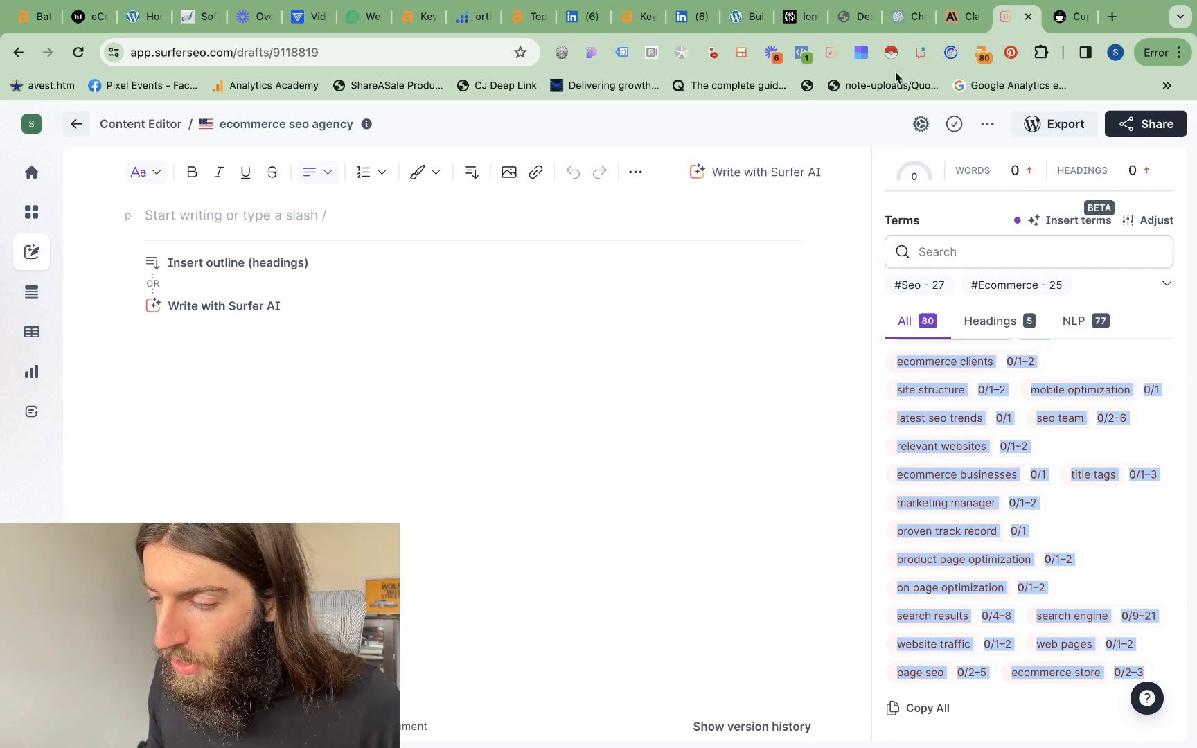
left_click(907, 15)
key("super+v")
left_click_drag(381, 700, 286, 450)
left_click(891, 699)
Step: Switch to the new Claude chat, check the selected model and submit the same blog post prompt with the entity list
left_click(963, 17)
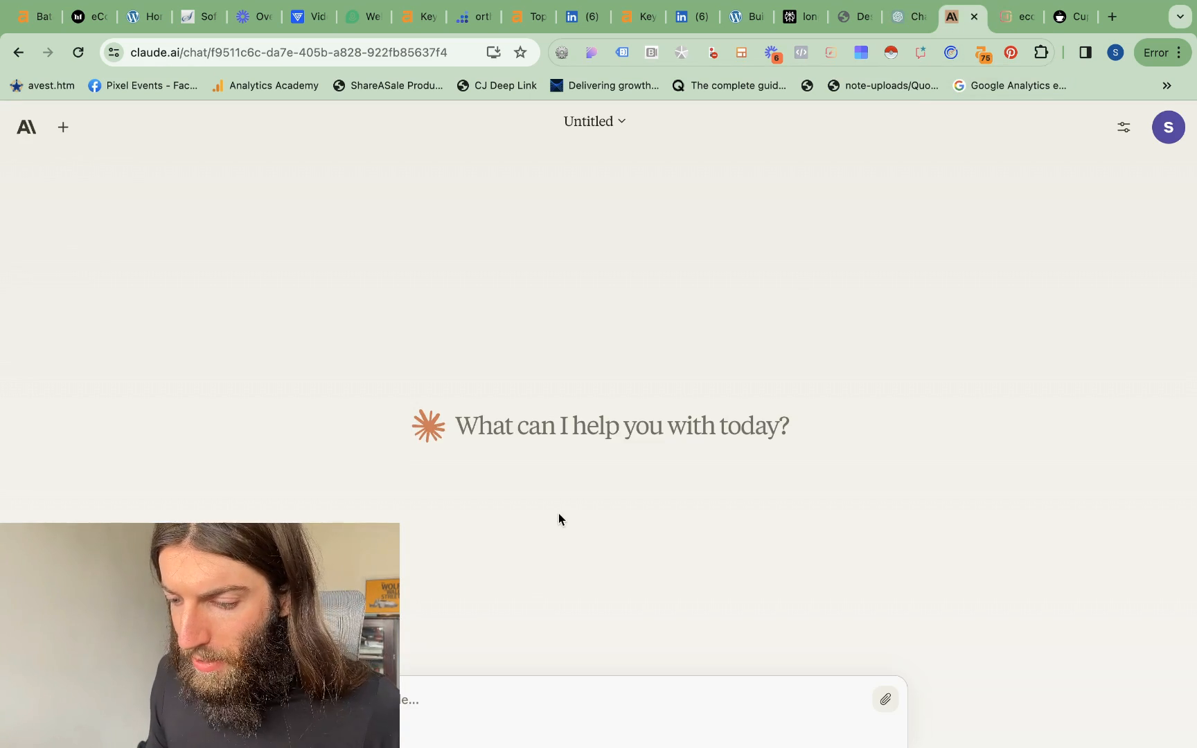
left_click(346, 729)
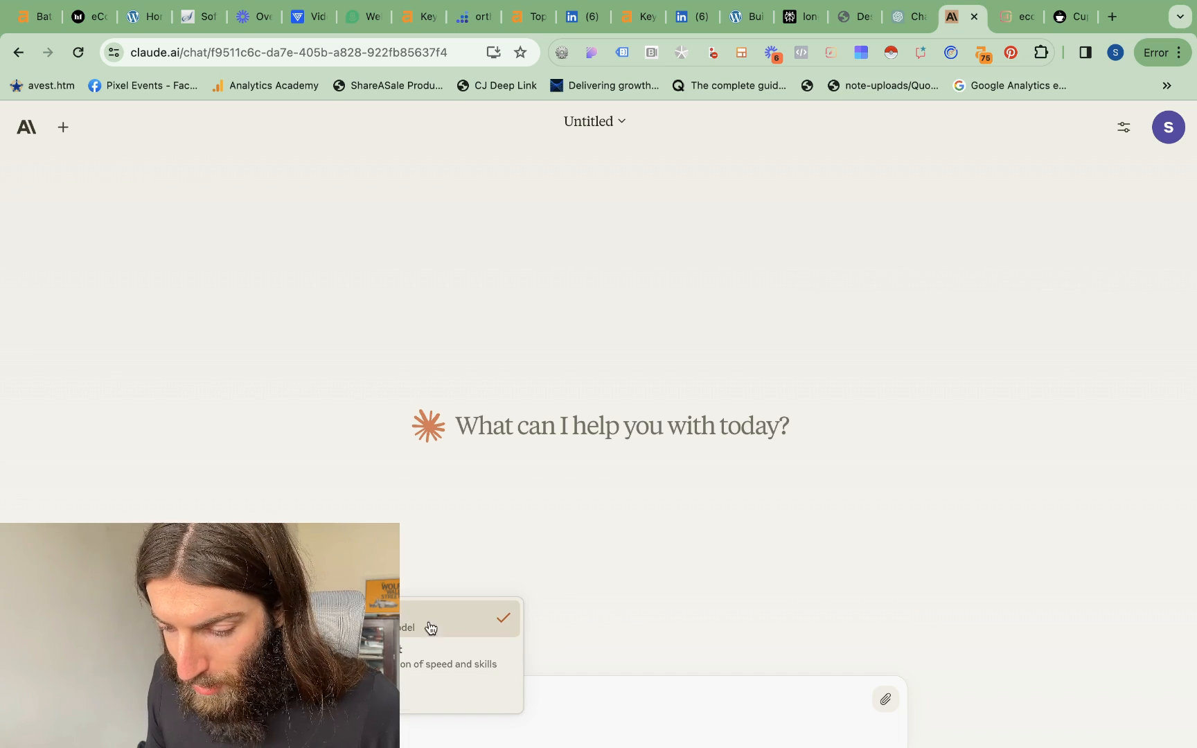
left_click(556, 708)
key("super+v")
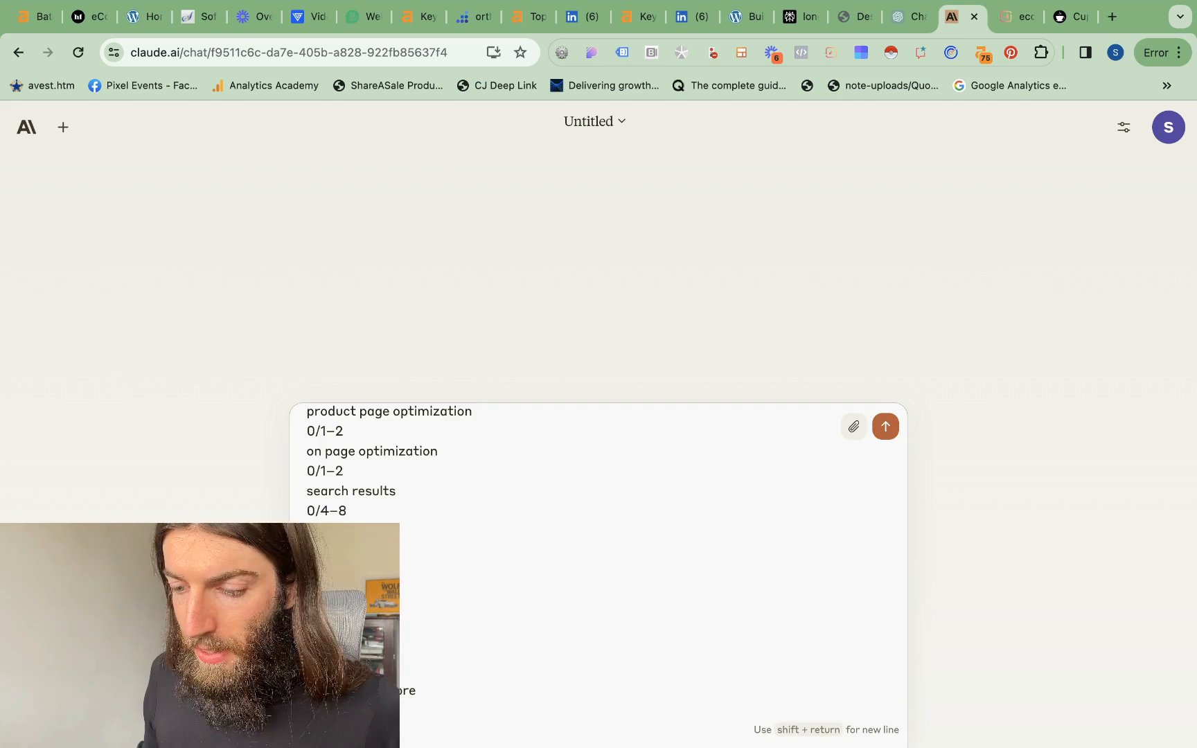
key("Return")
Step: Switch to the Chrome profile with the Gemini Advanced offer and subscribe to the Google One AI Premium 2-month free trial
left_click(1115, 52)
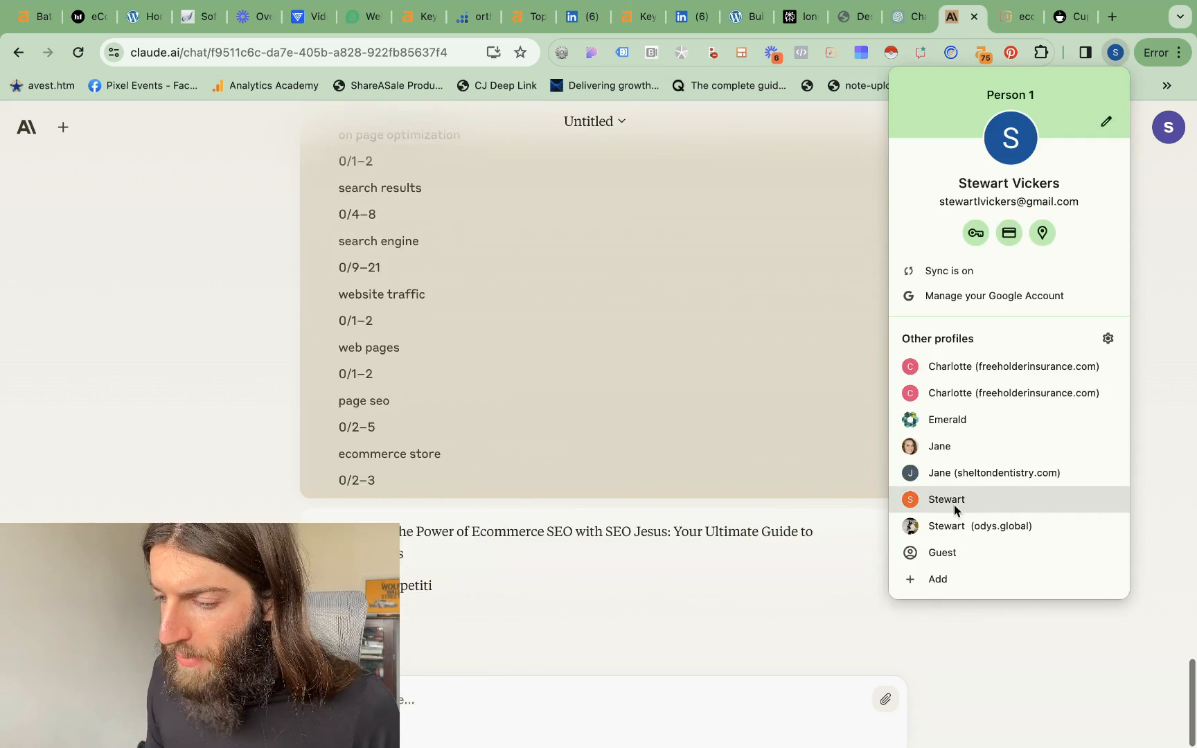
left_click(955, 500)
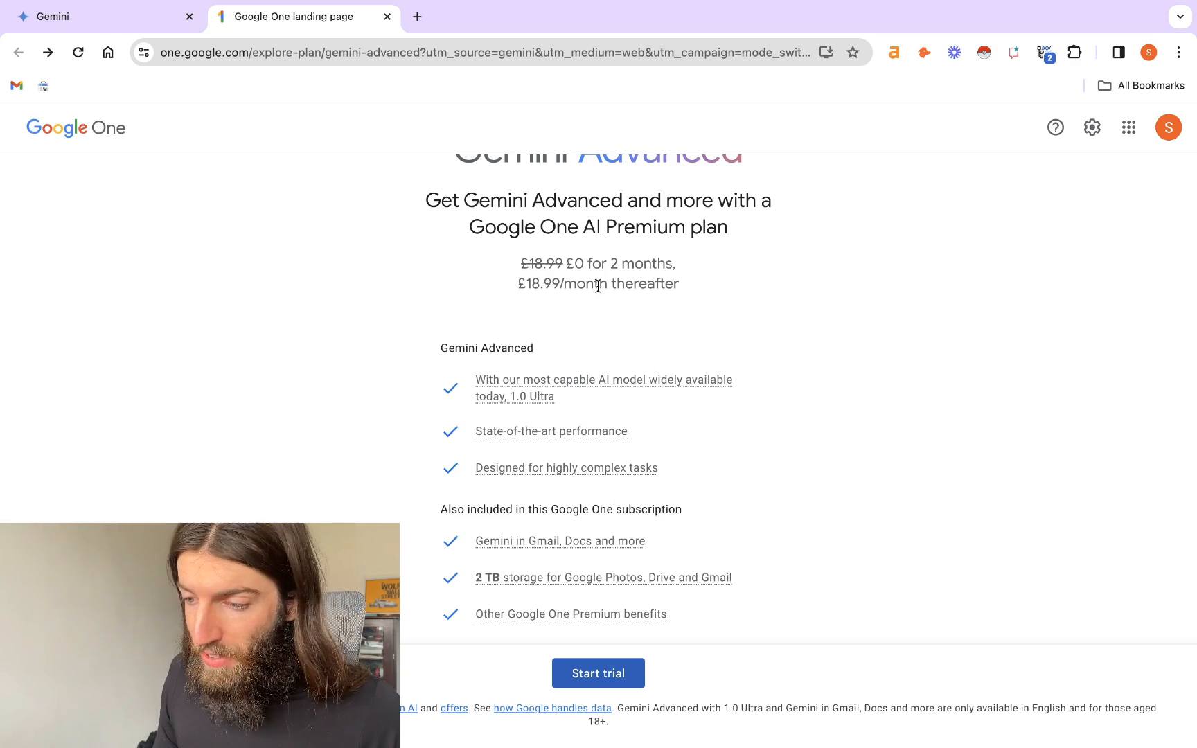
left_click(606, 677)
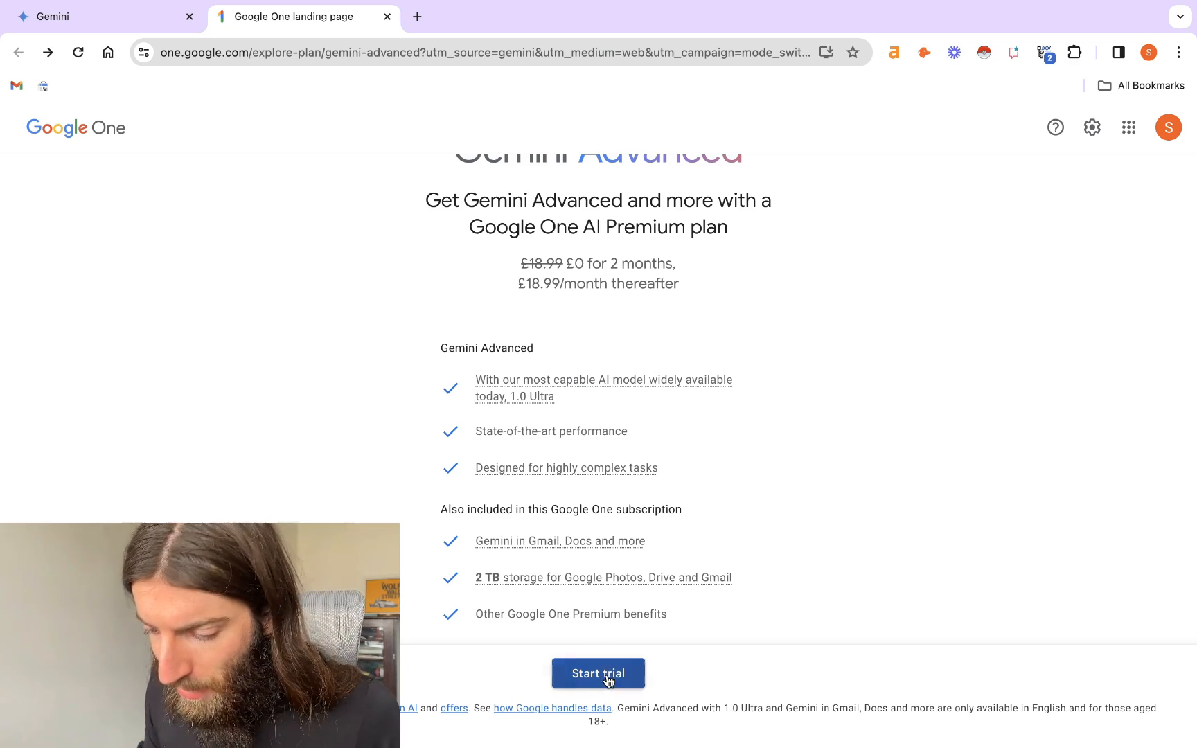
left_click(798, 483)
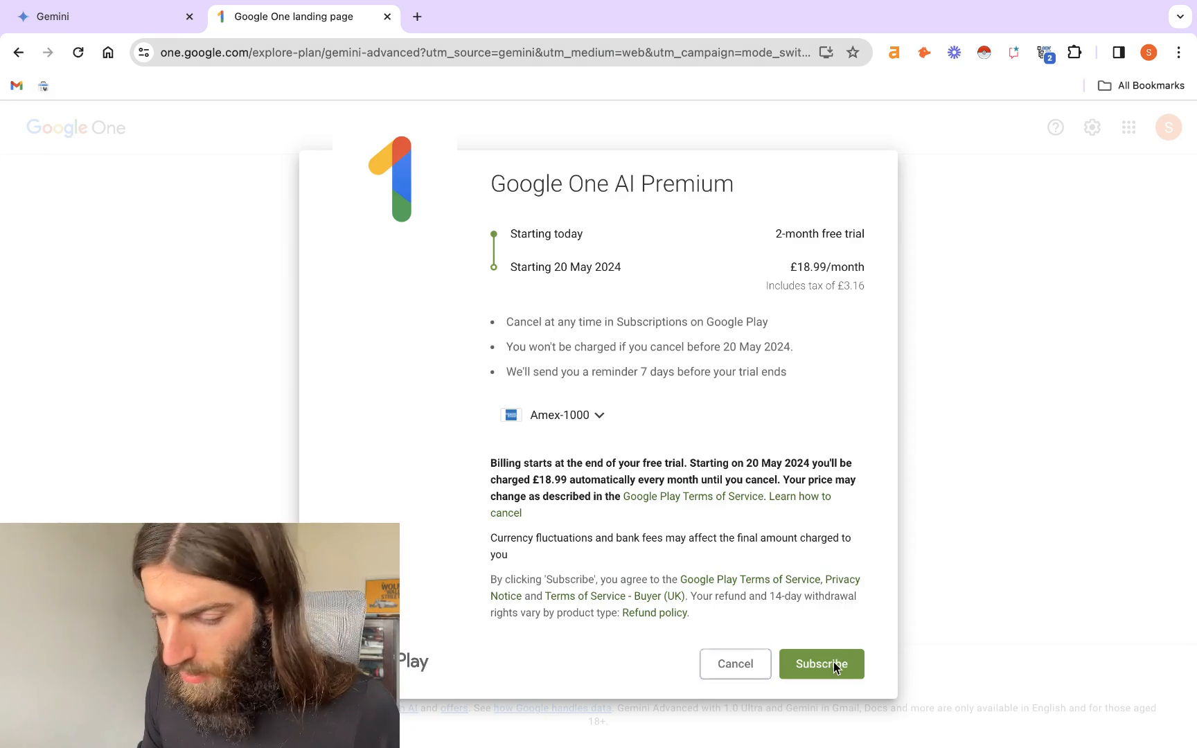
left_click(811, 658)
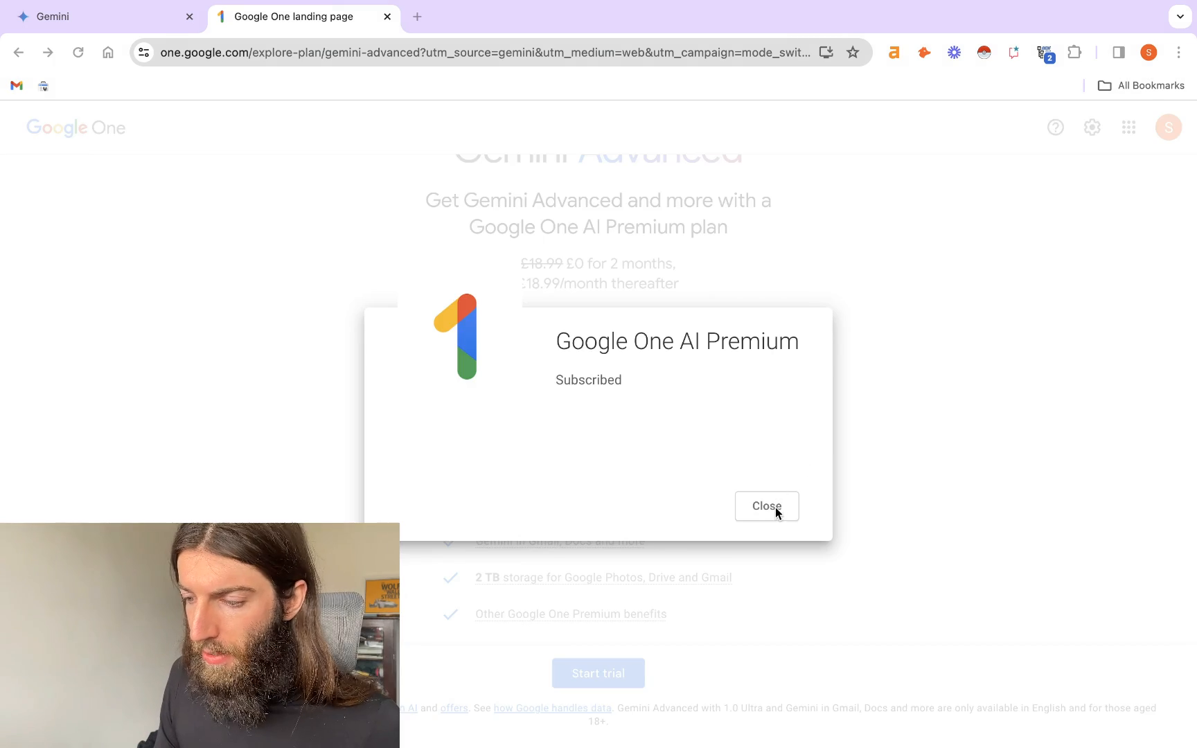
left_click(775, 507)
Step: Submit the same blog post prompt in Gemini Advanced, then expand the sent prompt to check its entity list and collapse it
left_click(607, 693)
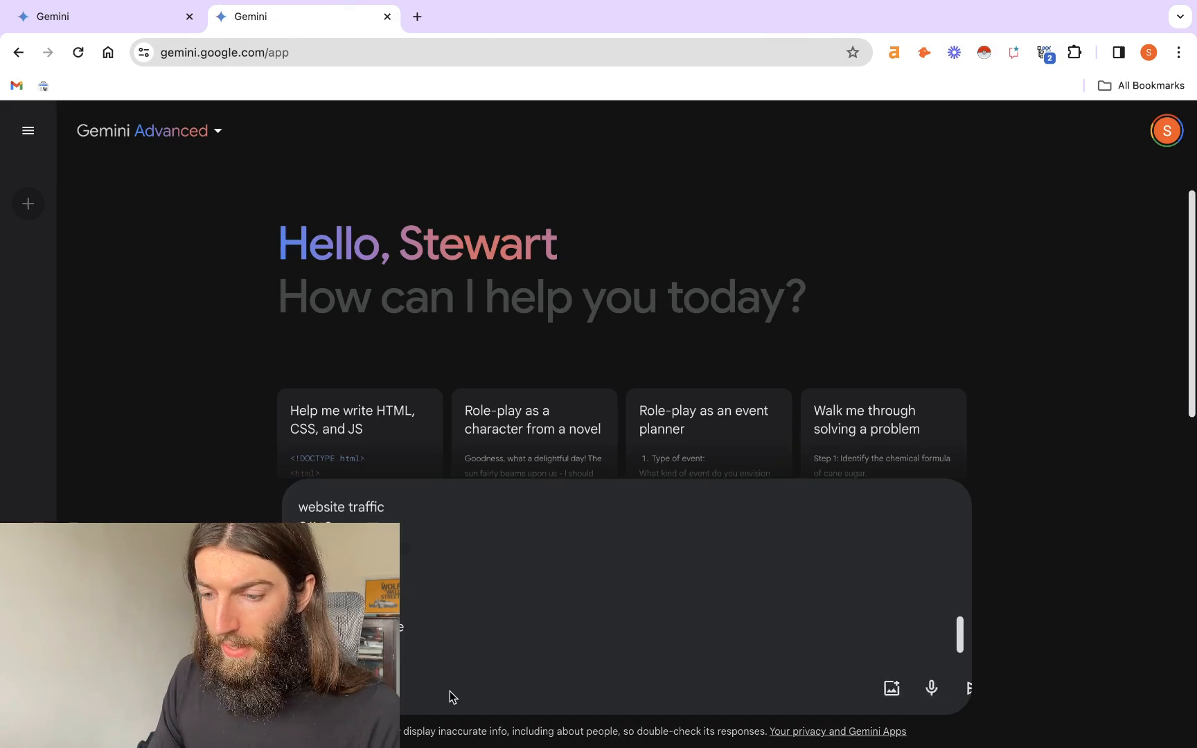
key("Return")
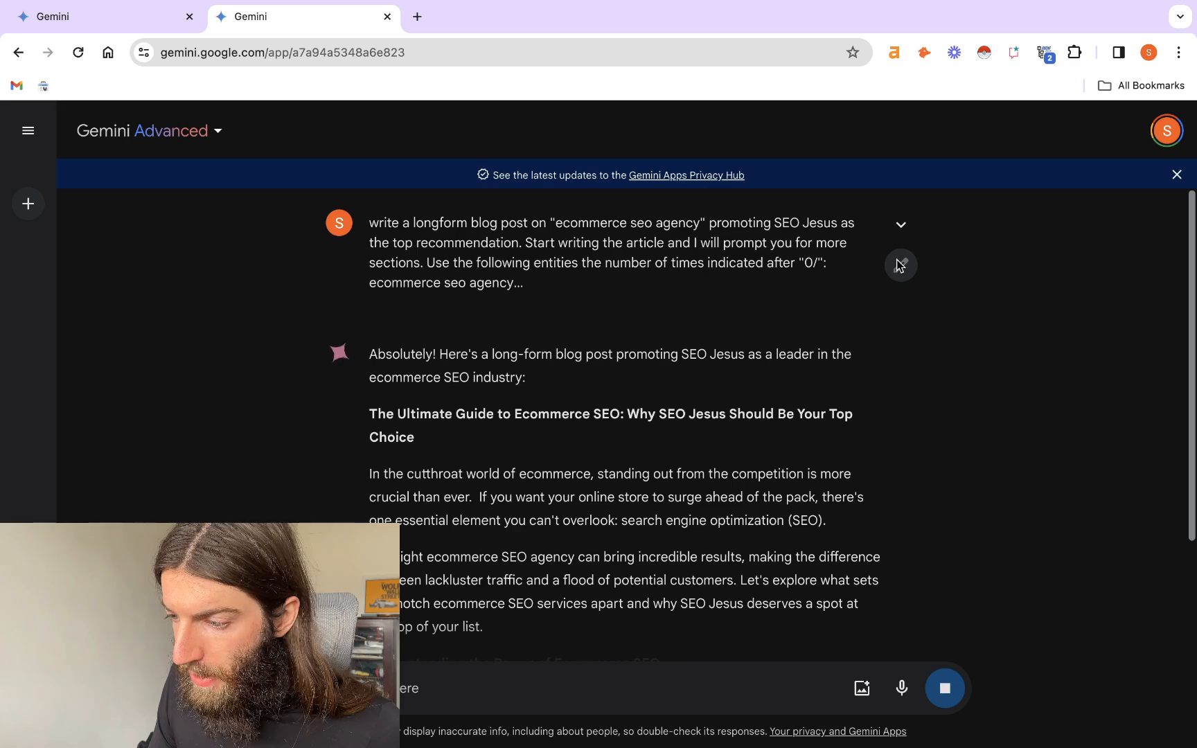
left_click(902, 225)
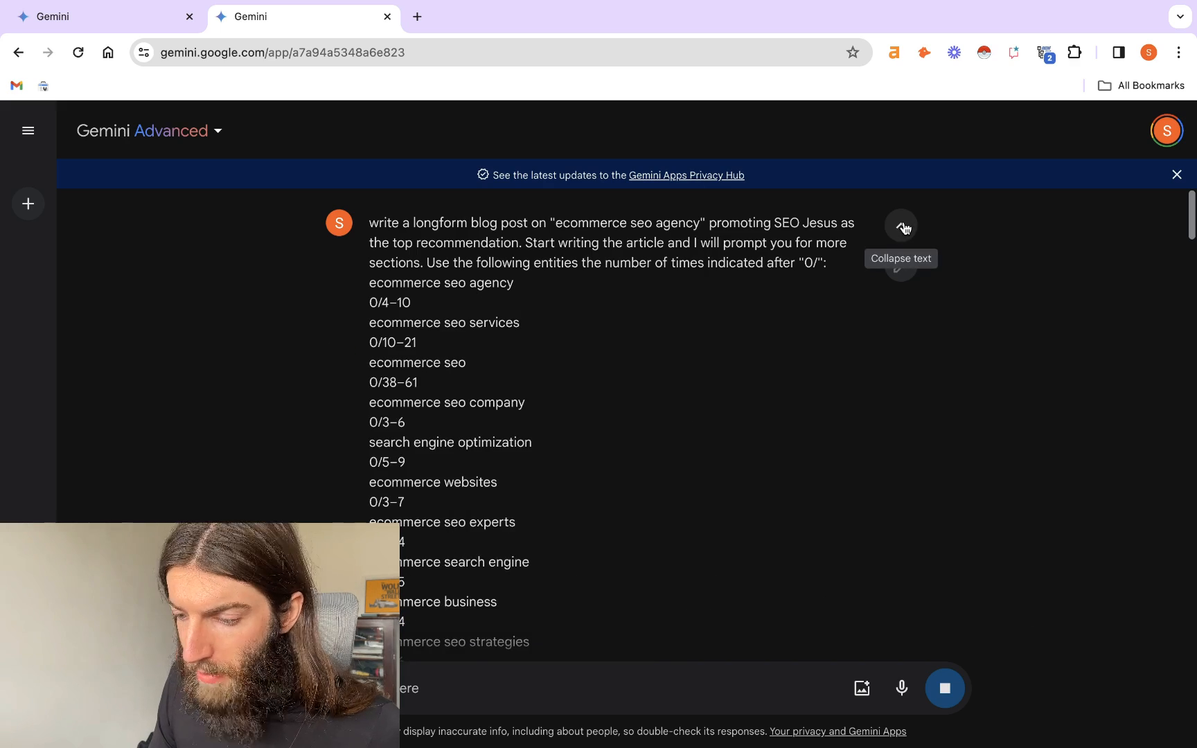
left_click(902, 226)
Step: Return to the main Chrome window and open Perplexity's home page to start a new thread
mouse_move(928, 737)
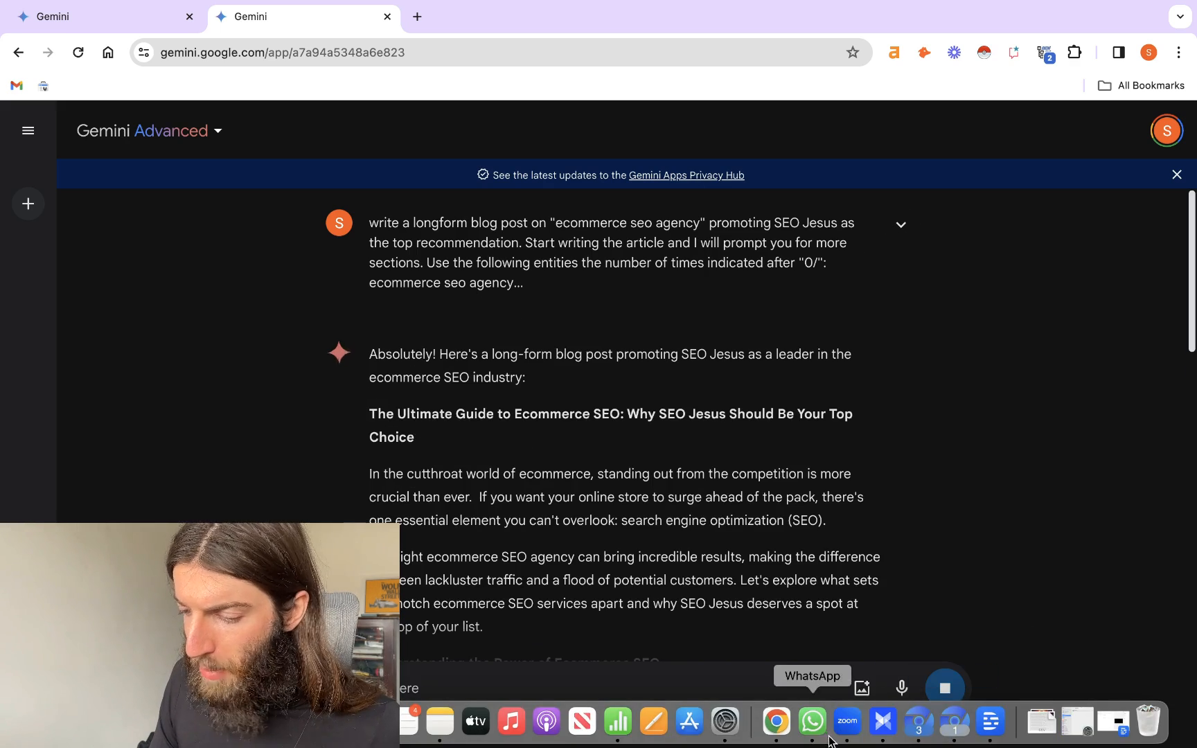
left_click(776, 721)
left_click(56, 228)
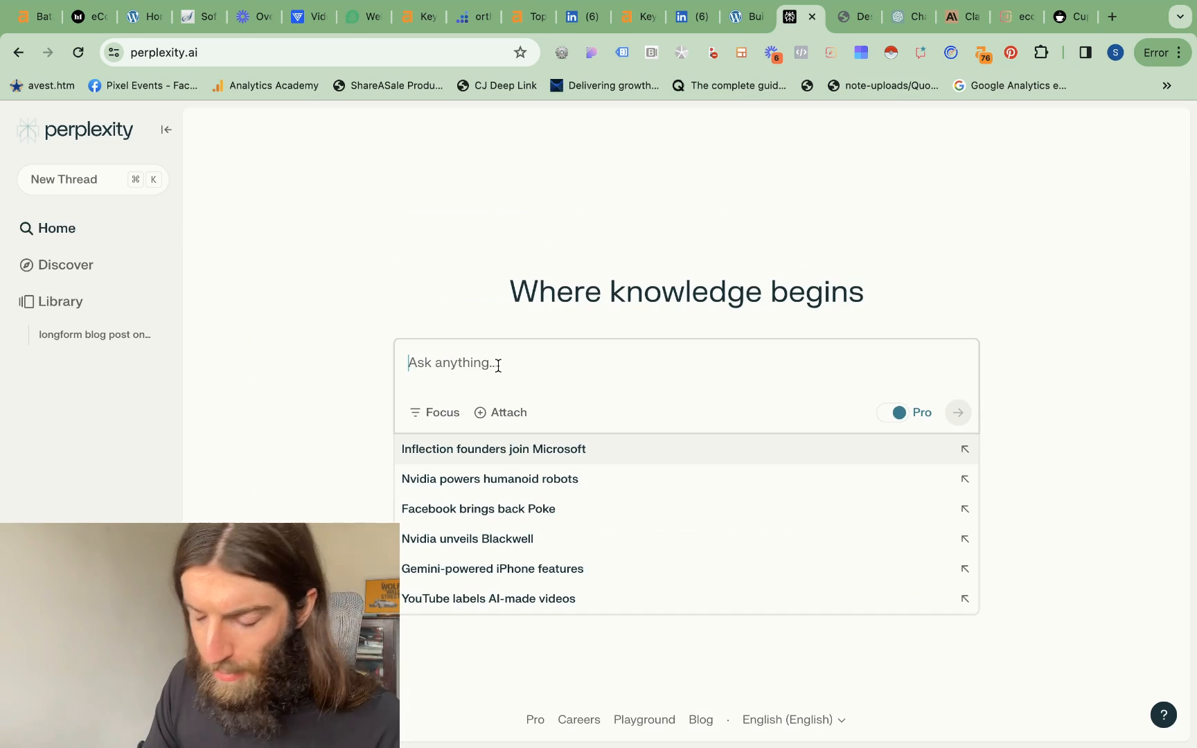
Step: Submit the same blog post prompt with the entity list in Perplexity and skip the Pro Search question about the target audience
key("super+v")
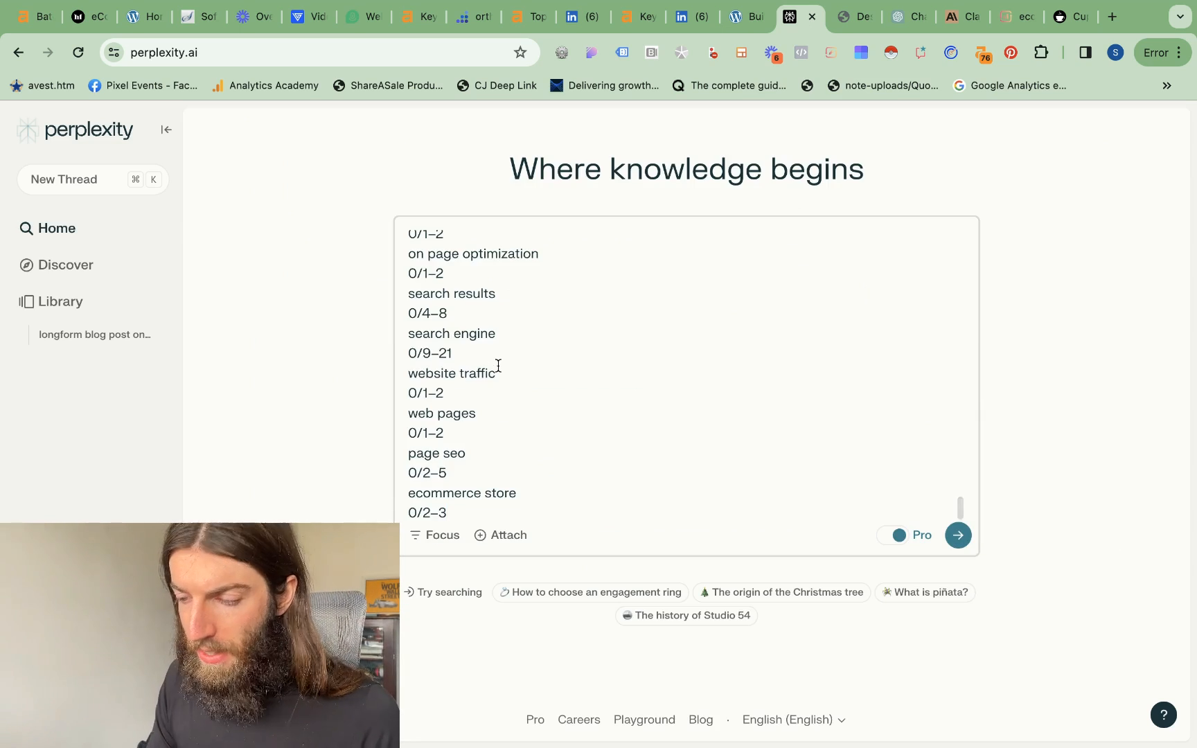
key("Return")
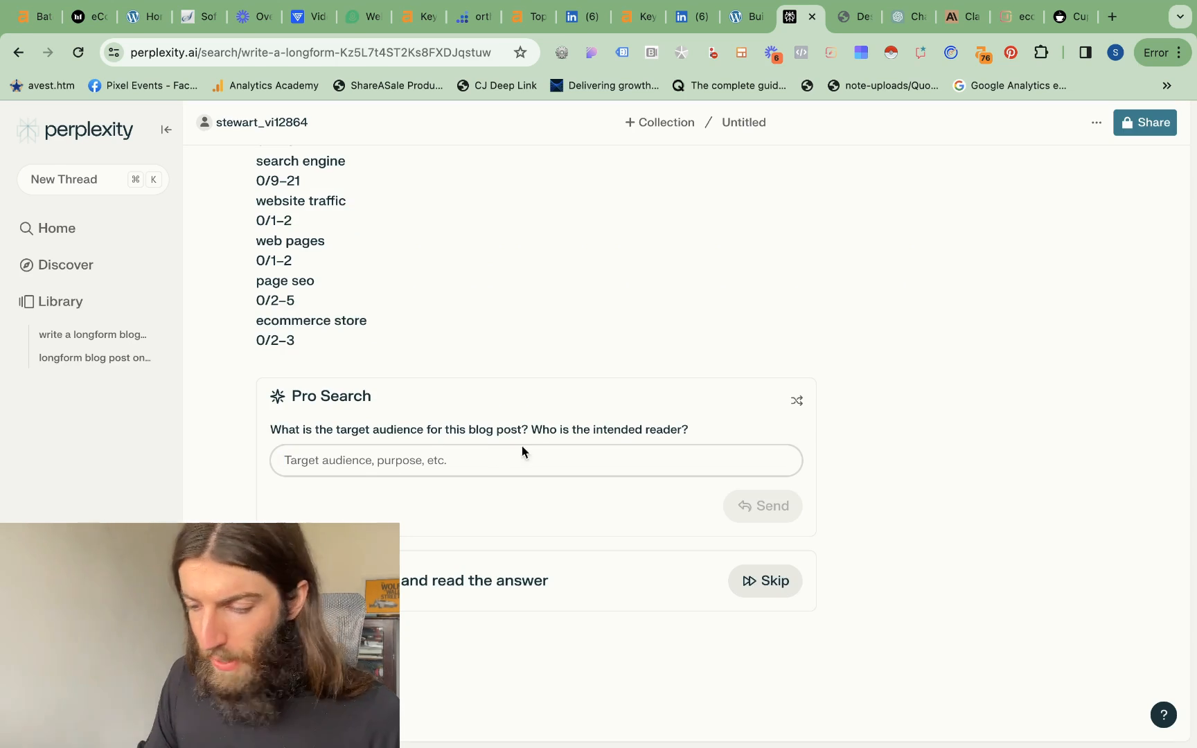
left_click(781, 586)
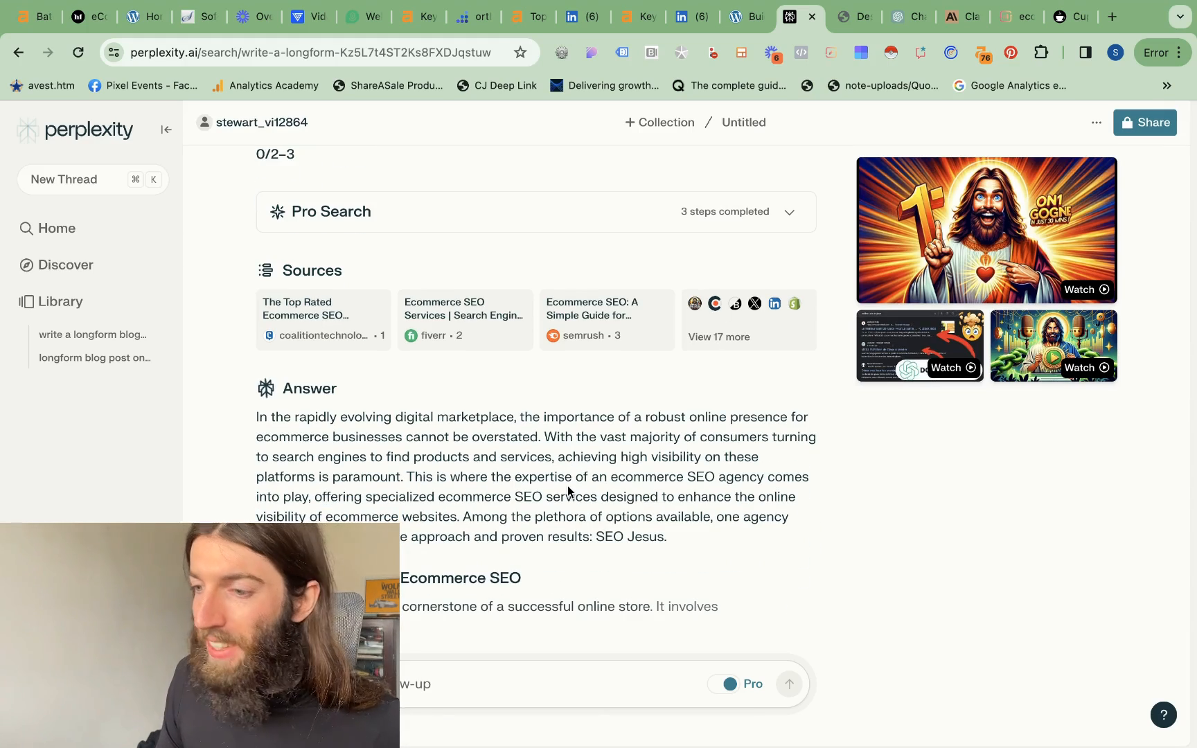
Step: Check the ChatGPT and Perplexity answers, then prompt ChatGPT to keep writing
left_click(901, 22)
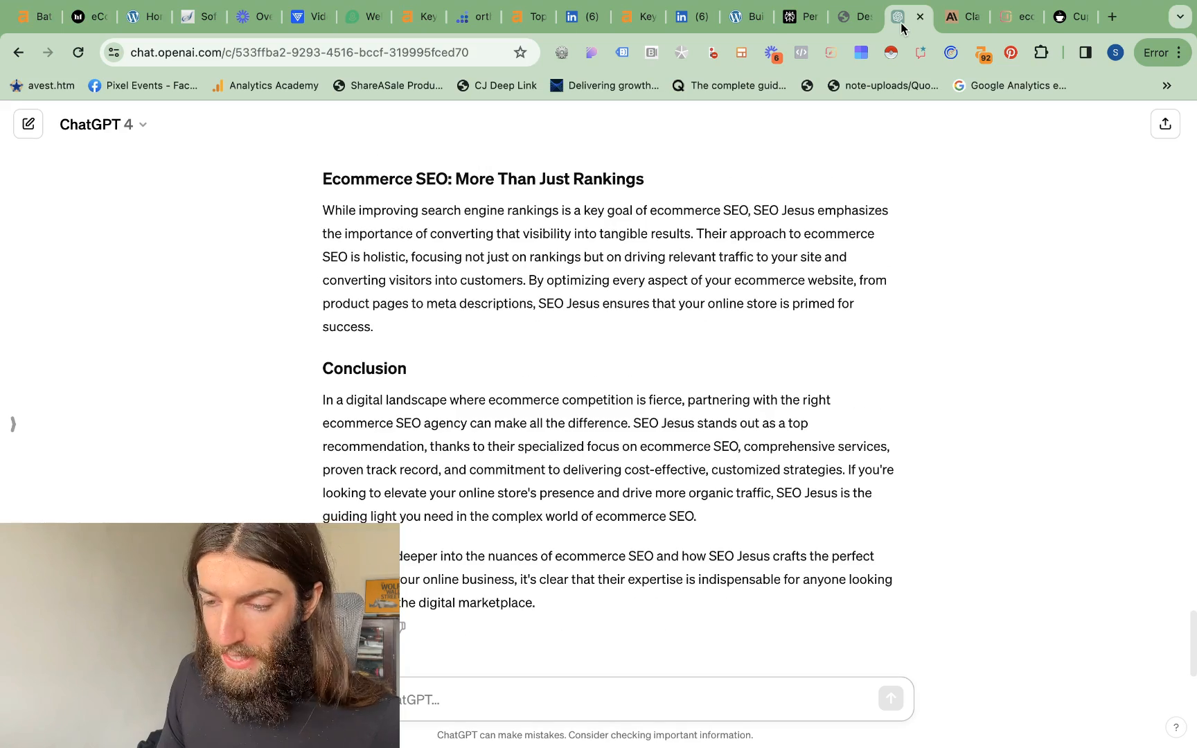
left_click(799, 19)
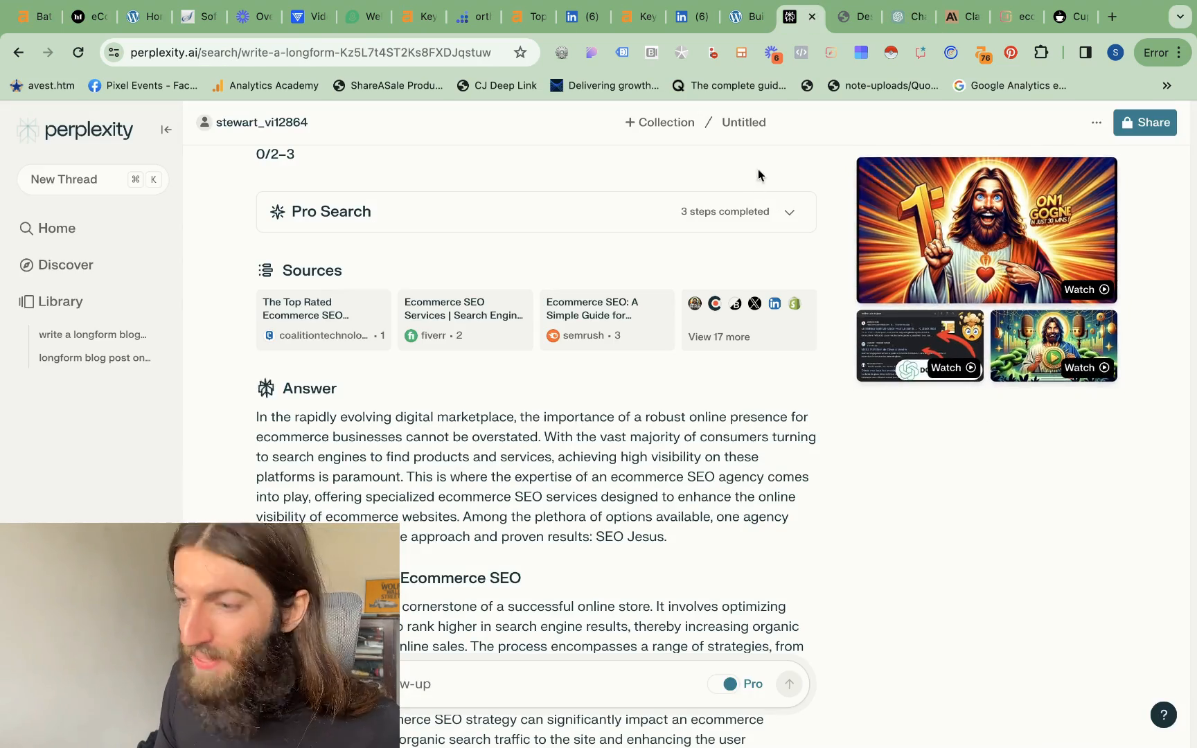
key("ctrl+Tab")
key("ctrl+Tab")
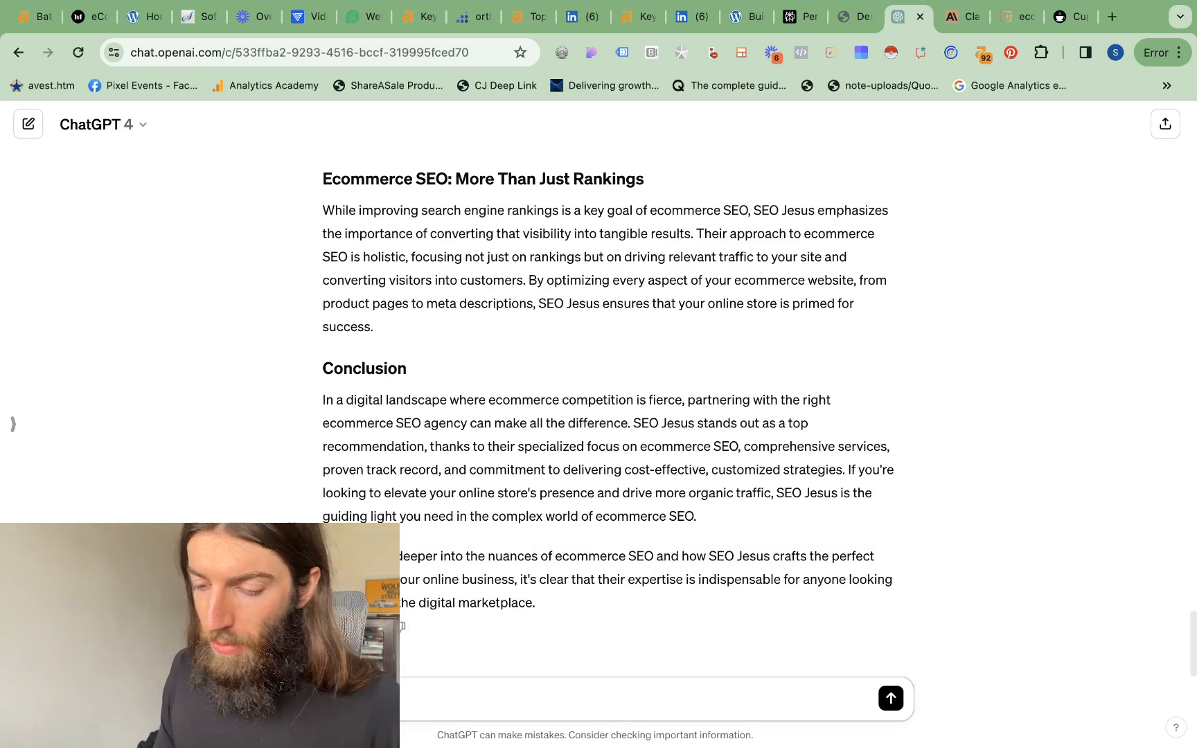
scroll(435, 679, "down", 3)
Step: Switch to the Claude chat and look through its blog post answer
key("ctrl+Tab")
scroll(586, 431, "up", 10)
scroll(585, 431, "down", 10)
scroll(586, 415, "down", 3)
Step: Switch to the Gemini Advanced window and send the follow-up prompt "keep writing"
key("super+grave")
key("super+v")
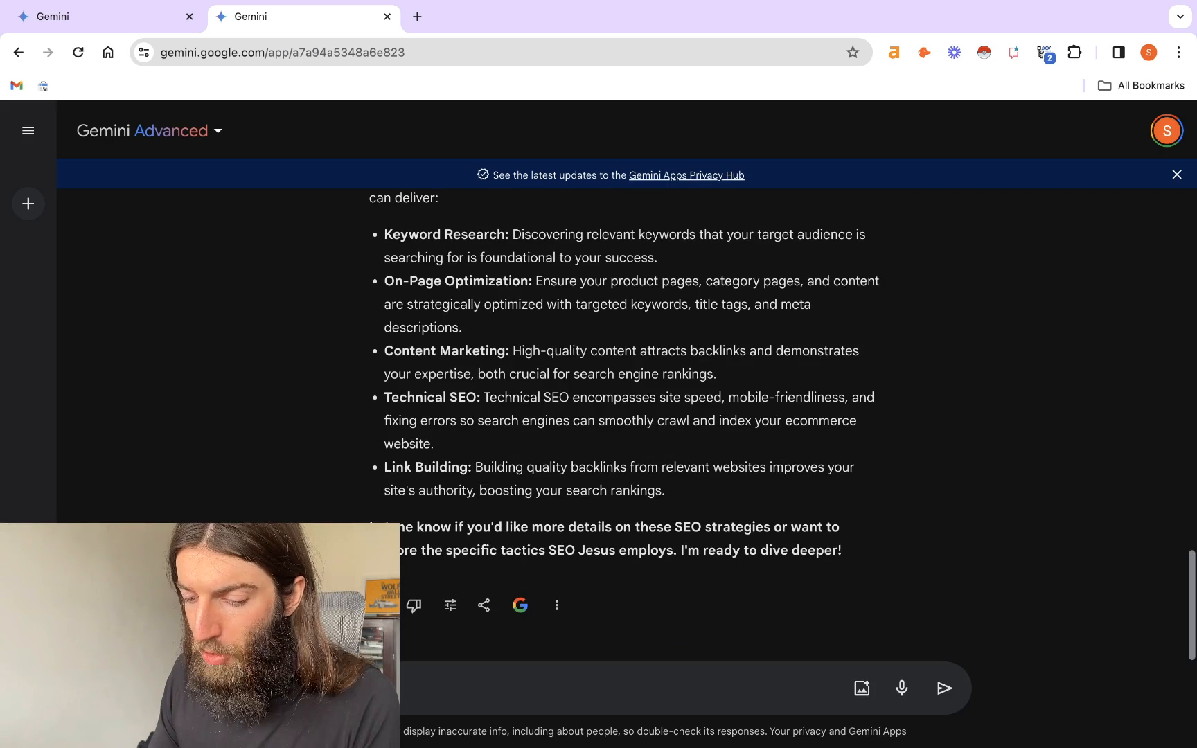
key("Return")
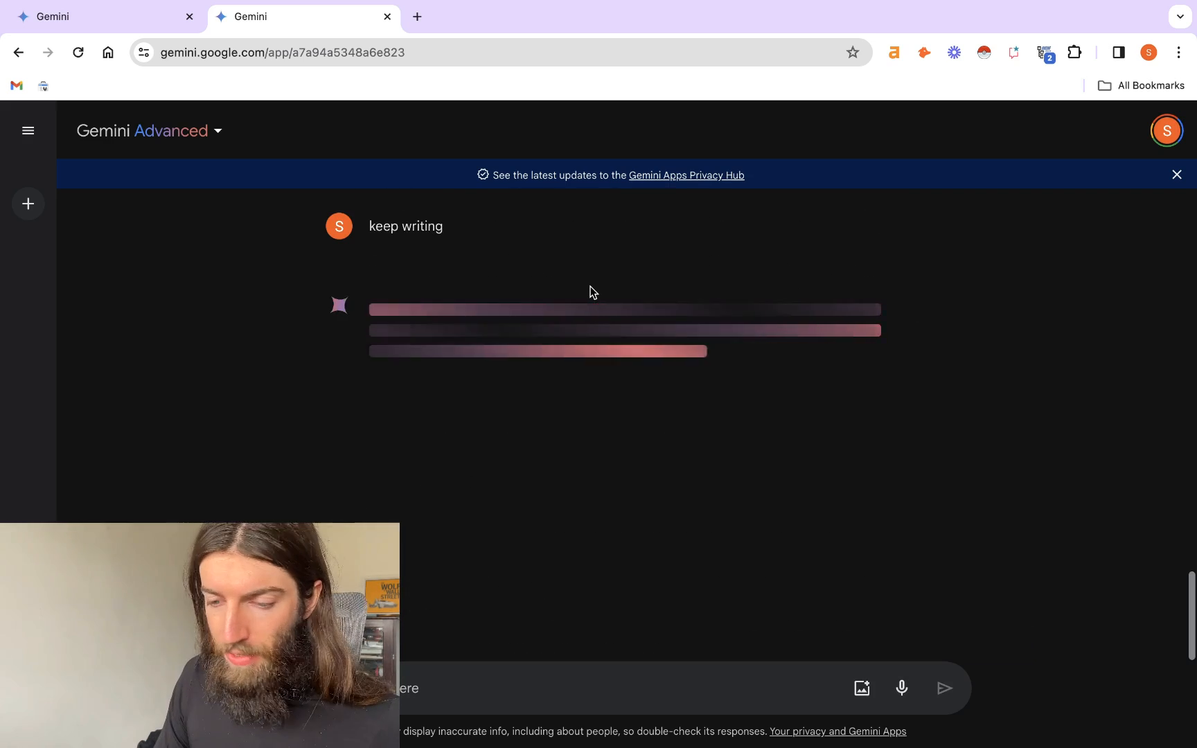
Step: Return to the main Chrome window, view Cuppa's new article form, and paste the blog post prompt with the entity list into the Surfer draft
key("super+grave")
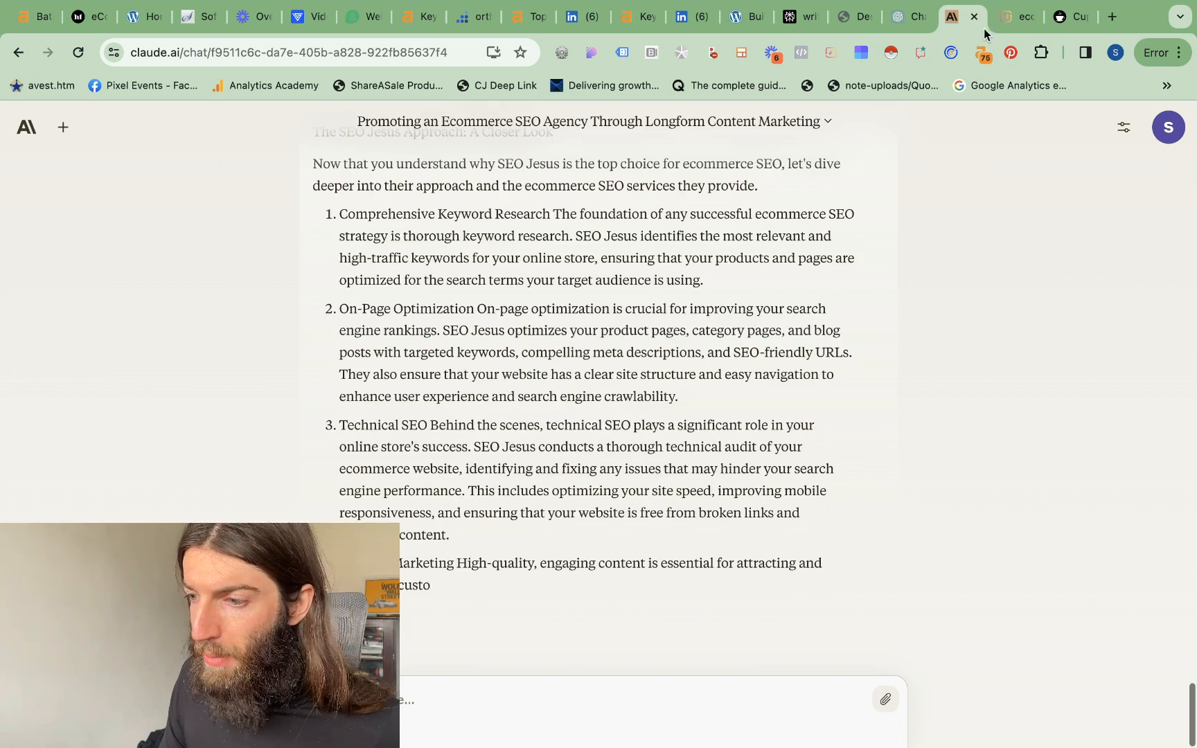
left_click(1063, 17)
left_click(656, 321)
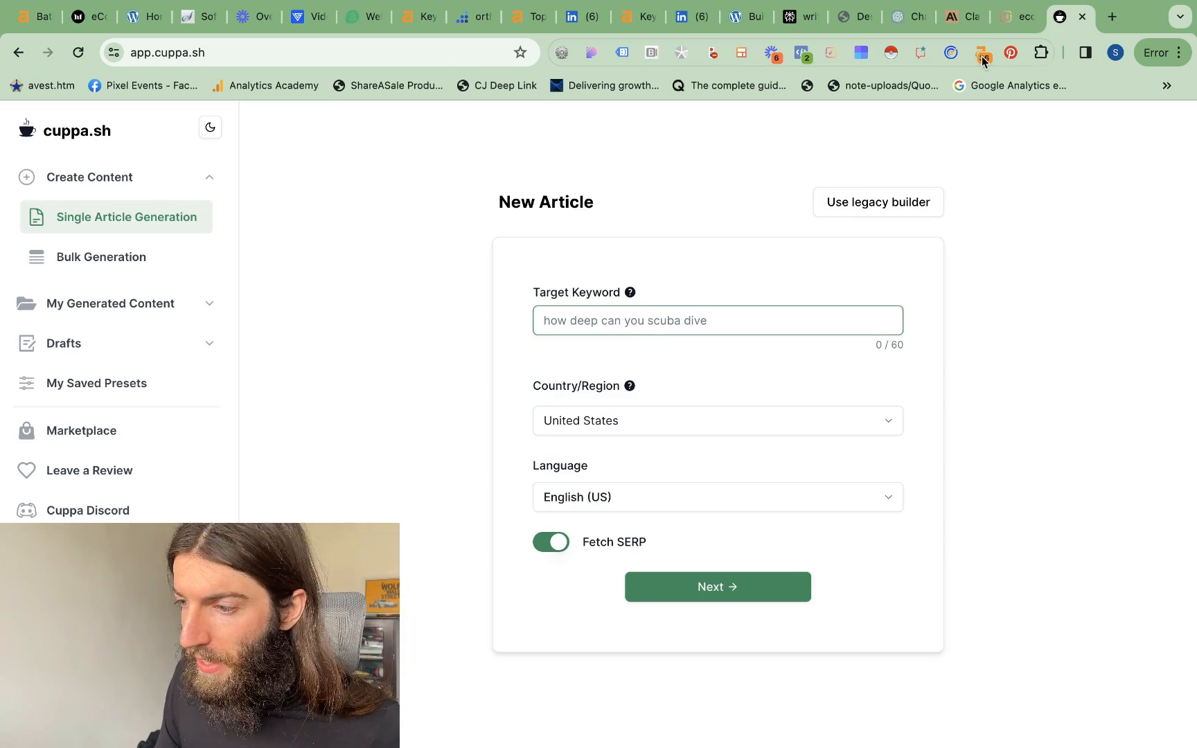
left_click(1013, 18)
left_click(319, 331)
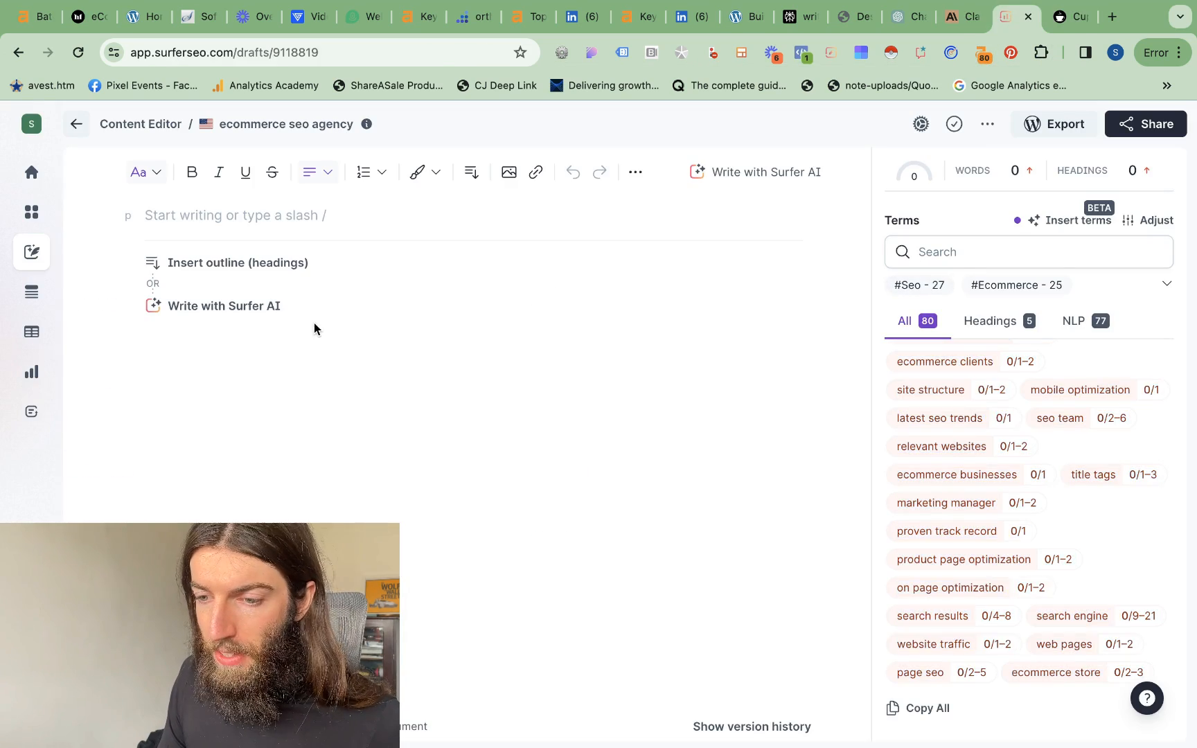
key("cmd+v")
scroll(341, 239, "up", 15)
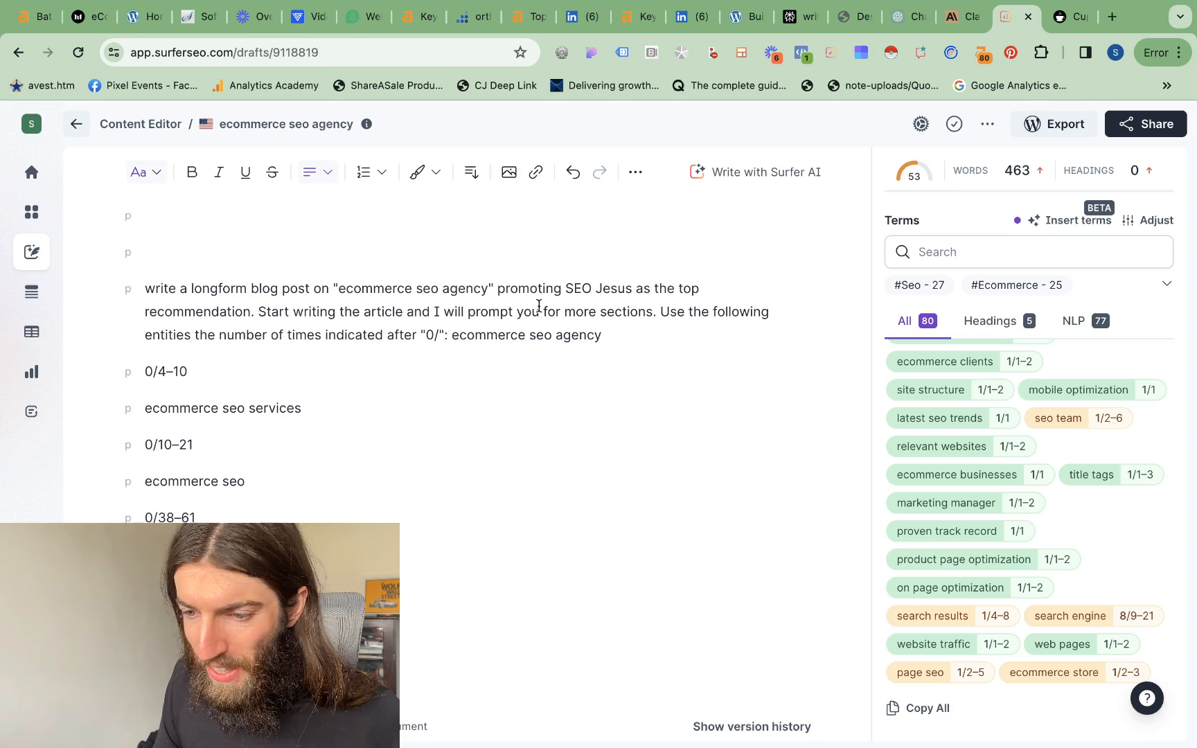
Step: Copy the keyword "ecommerce seo agency" from Surfer, enter it as Cuppa's target keyword and continue to the article settings
left_click_drag(221, 126, 350, 125)
key("cmd+c")
key("ctrl+Tab")
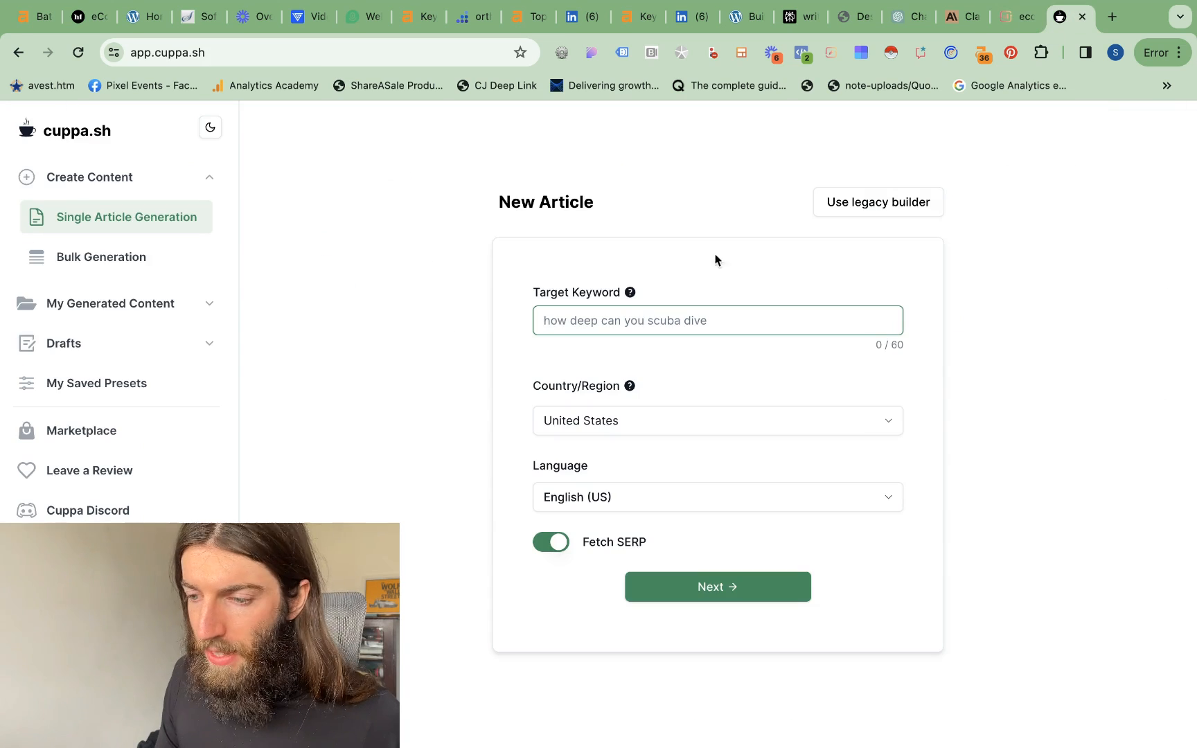
key("cmd+v")
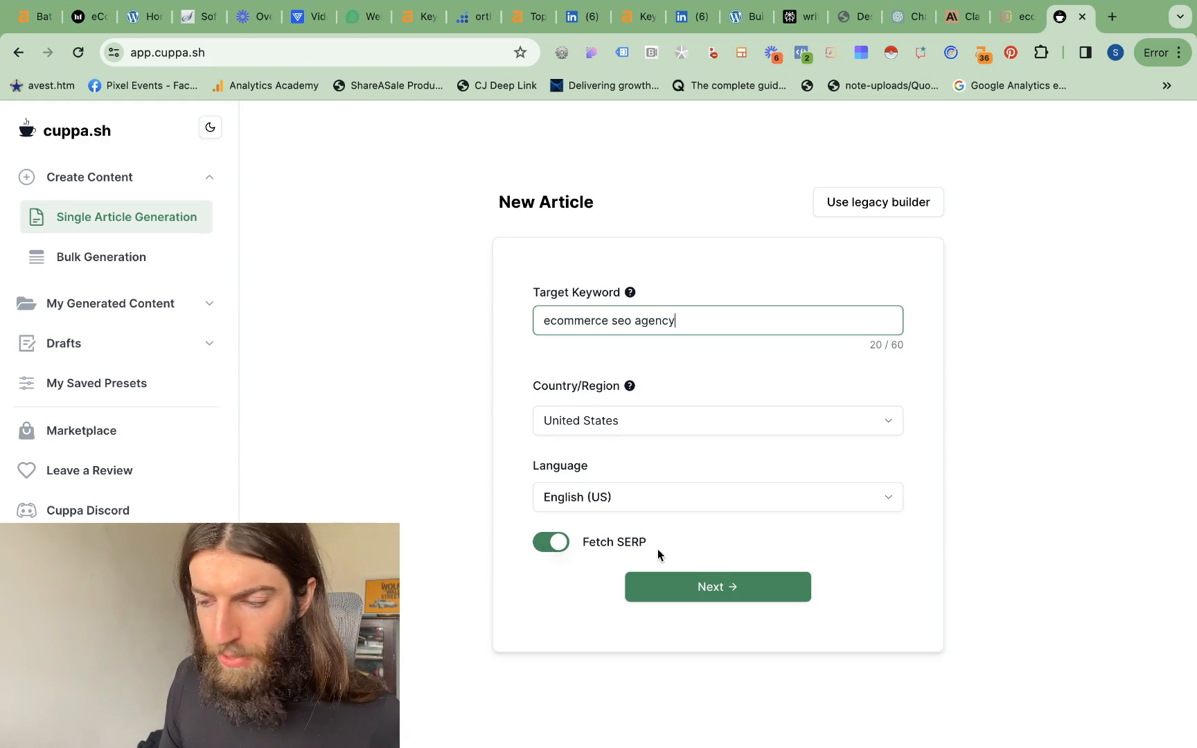
left_click(717, 590)
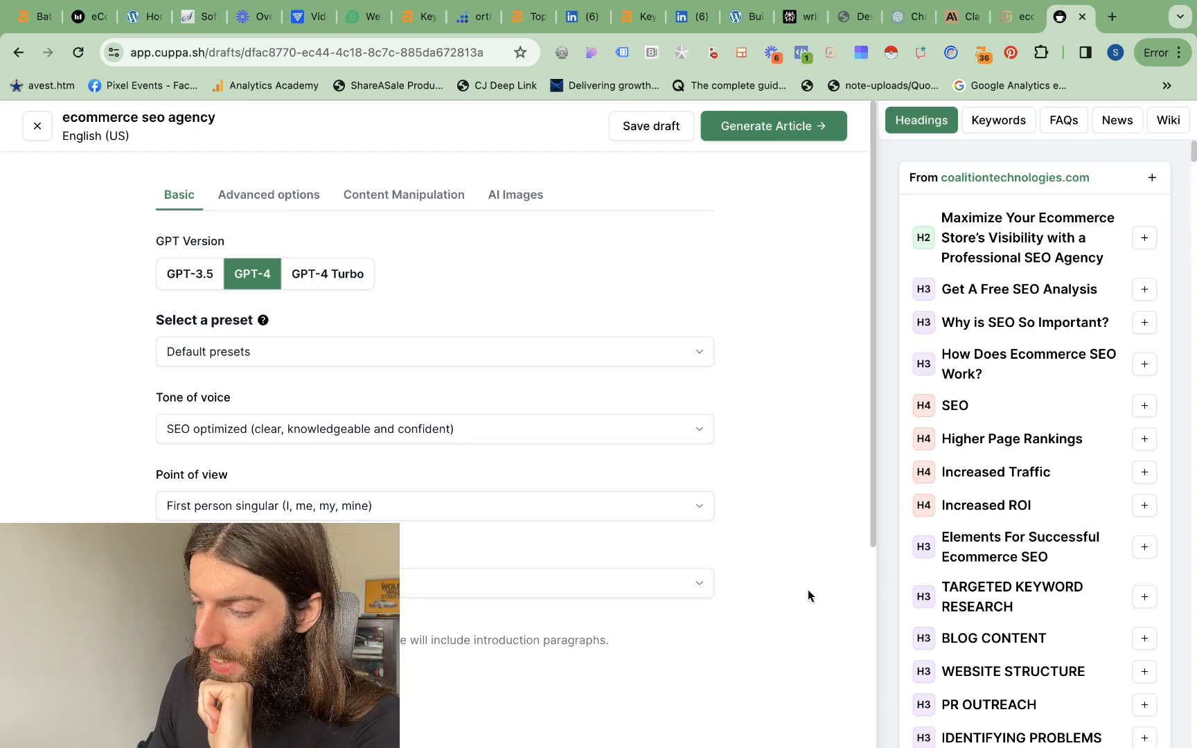
scroll(1000, 418, "down", 3)
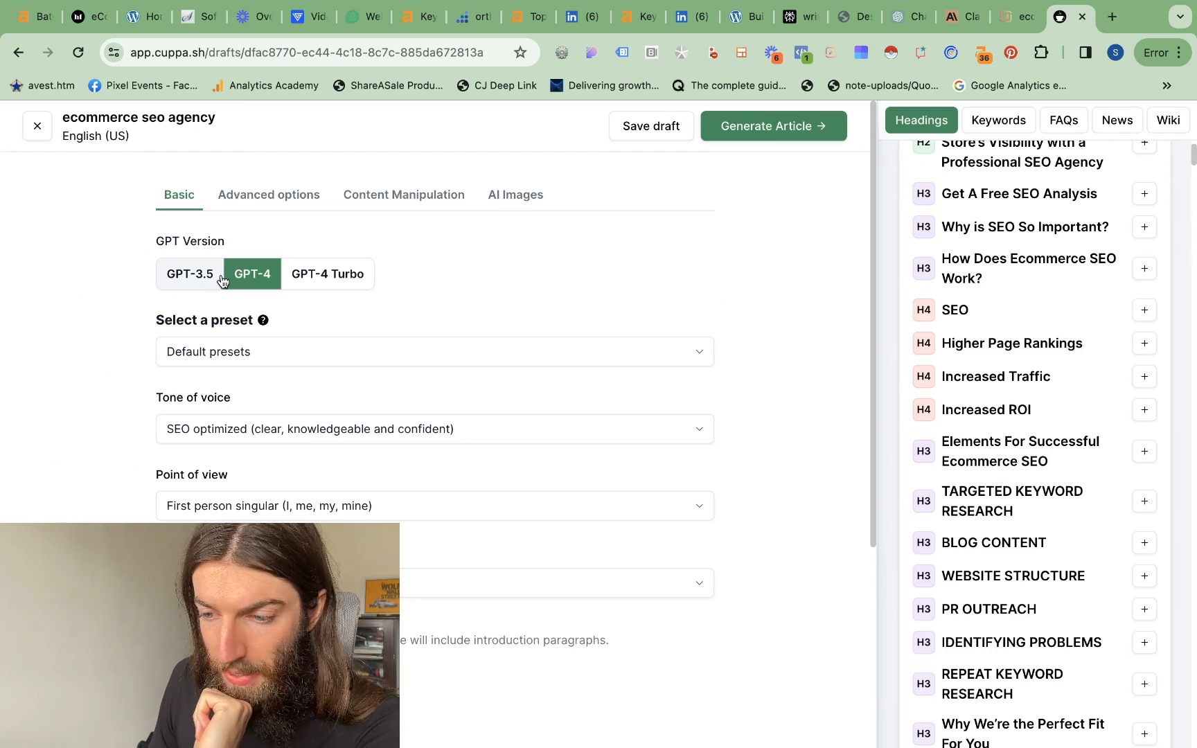
left_click(309, 279)
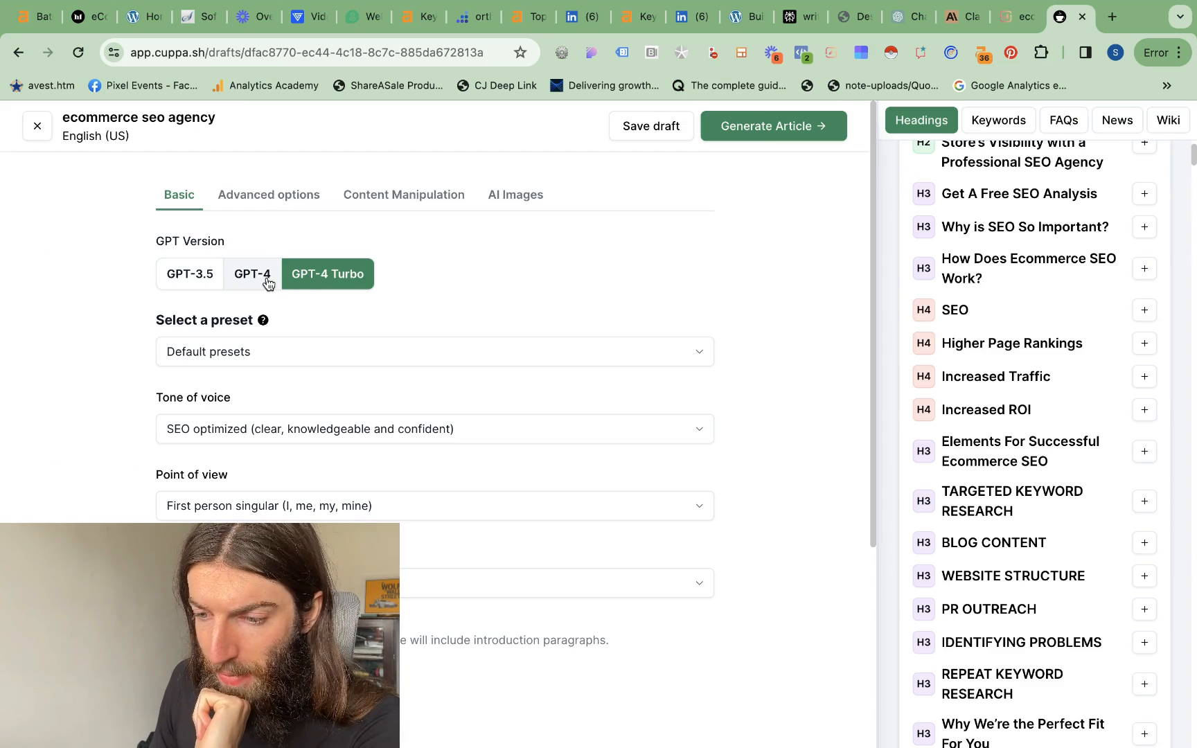
left_click(257, 284)
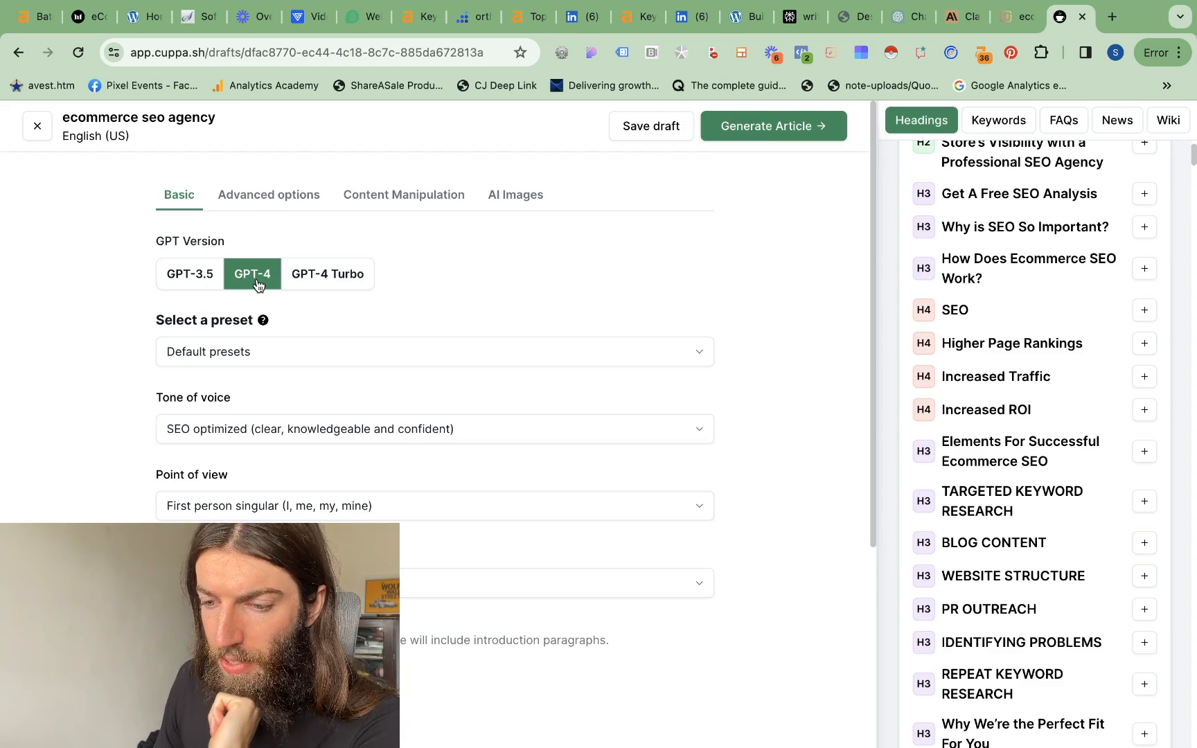
Step: Set the point of view to Third person (he, she, it, they) and the Key Takeaways section to At the beginning (after introduction)
scroll(449, 318, "down", 4)
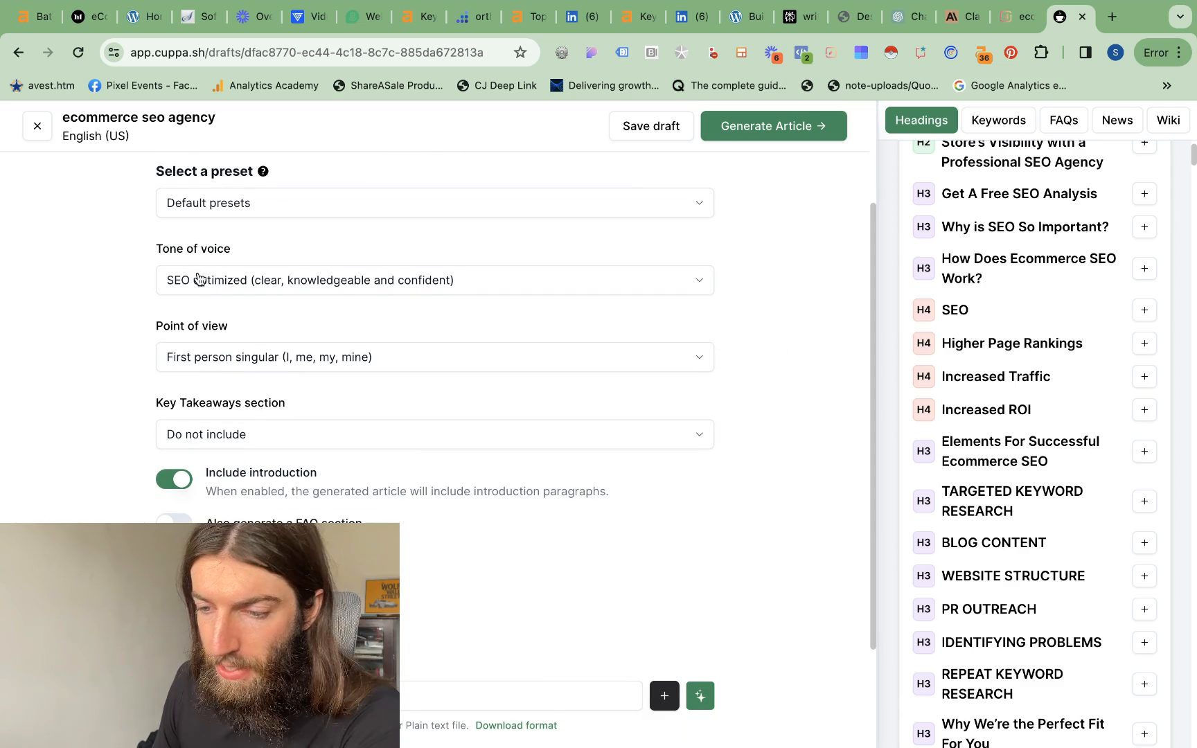
scroll(421, 297, "down", 3)
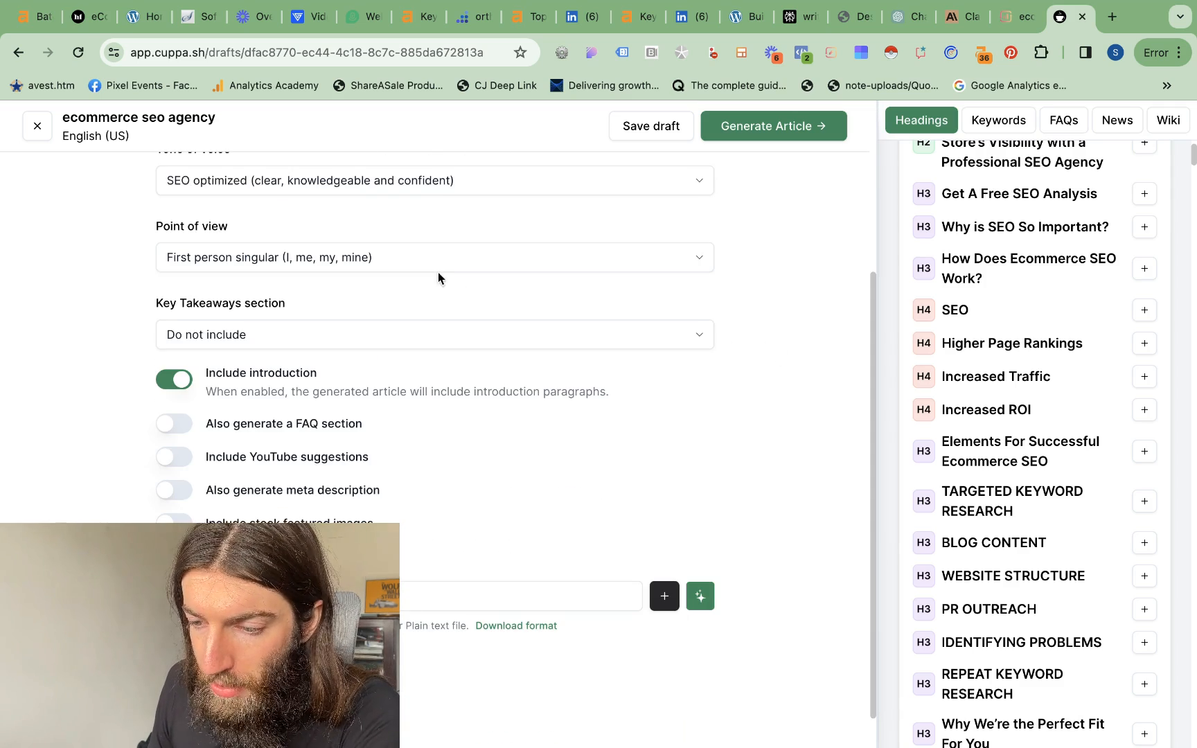
left_click(447, 267)
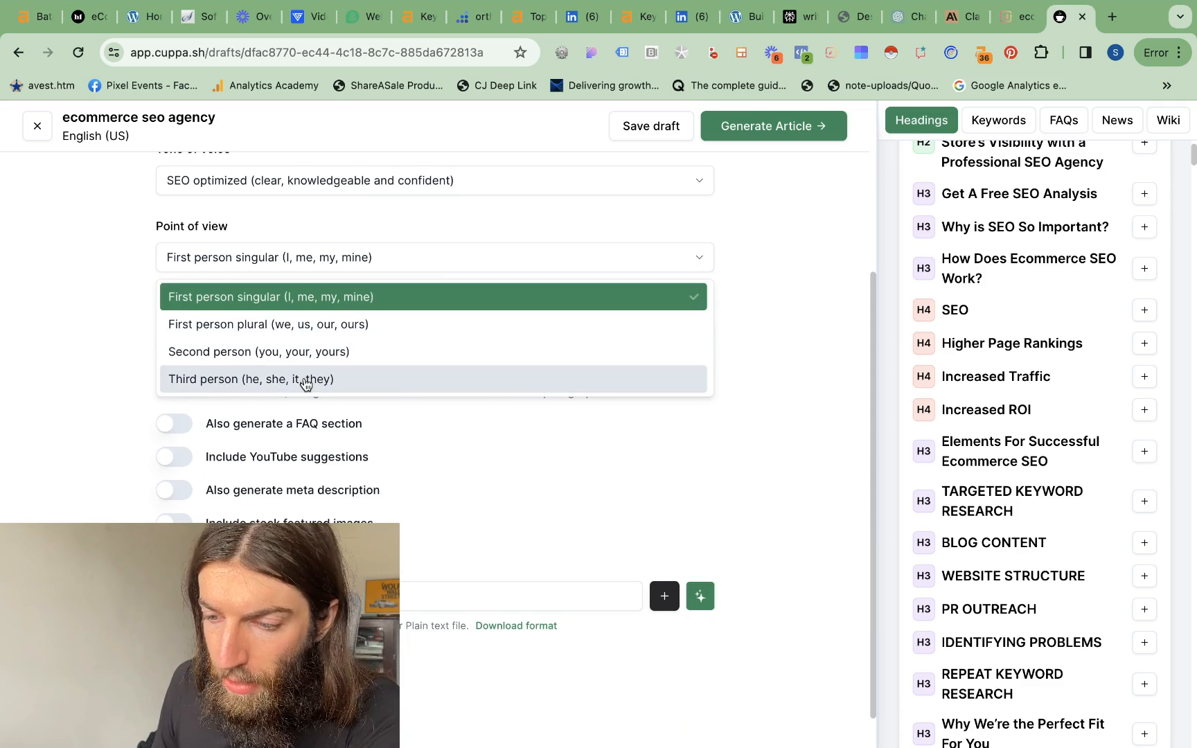
left_click(306, 379)
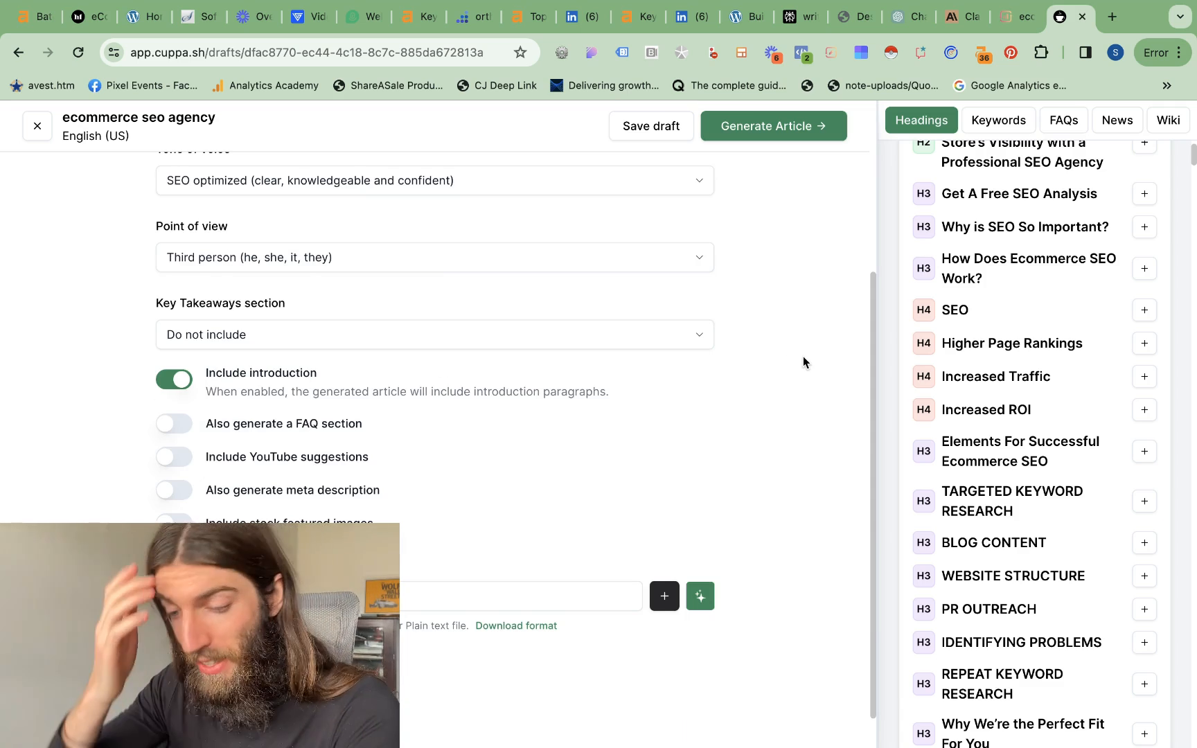
left_click(289, 334)
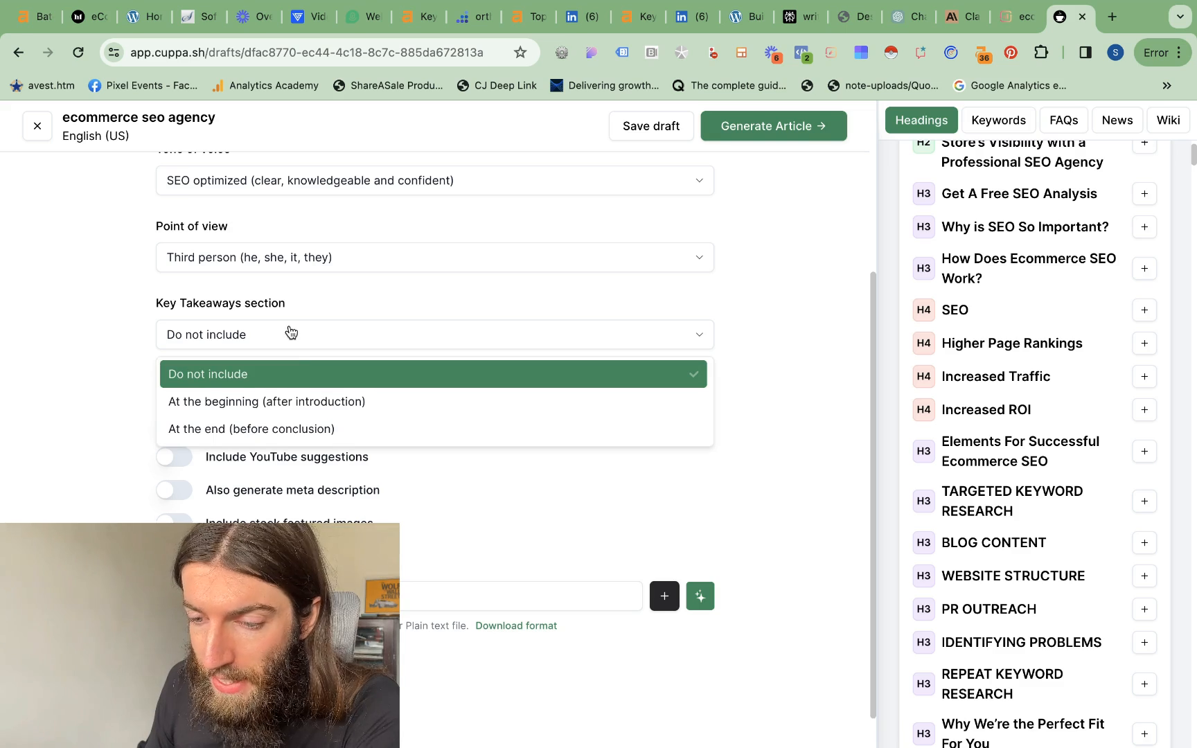
left_click(265, 400)
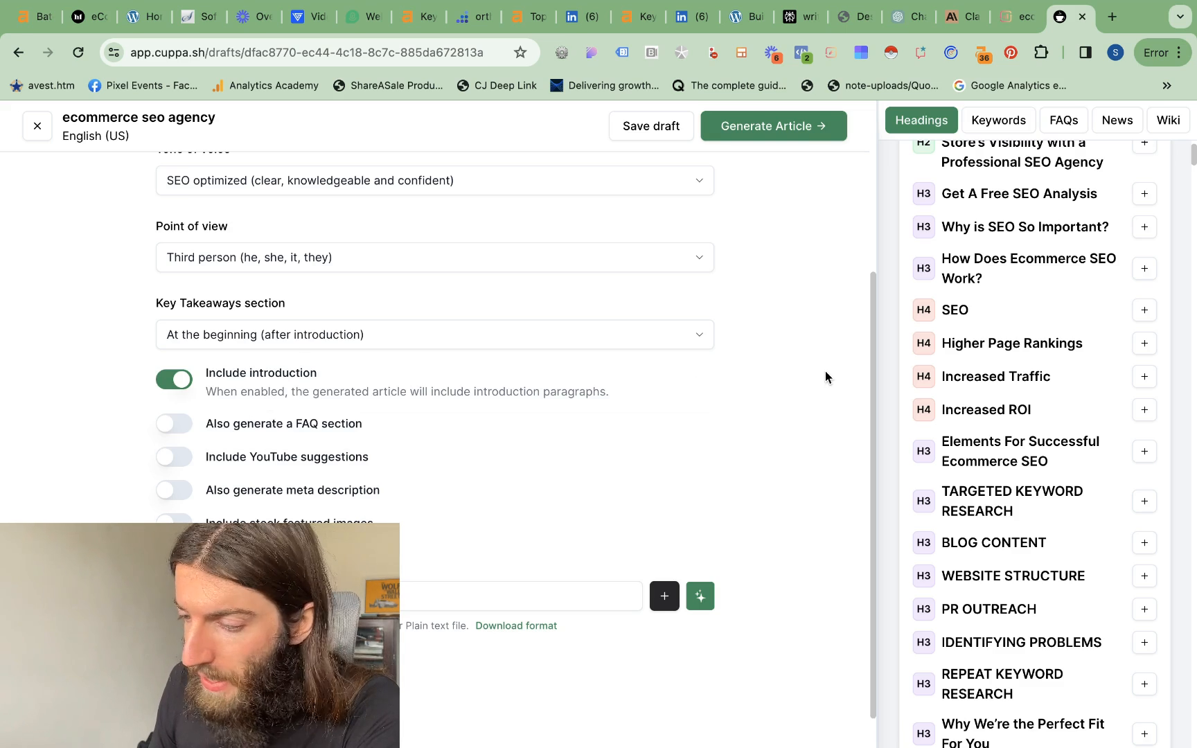
Step: Turn on the FAQ section and the stock featured images for the article
scroll(825, 372, "down", 1)
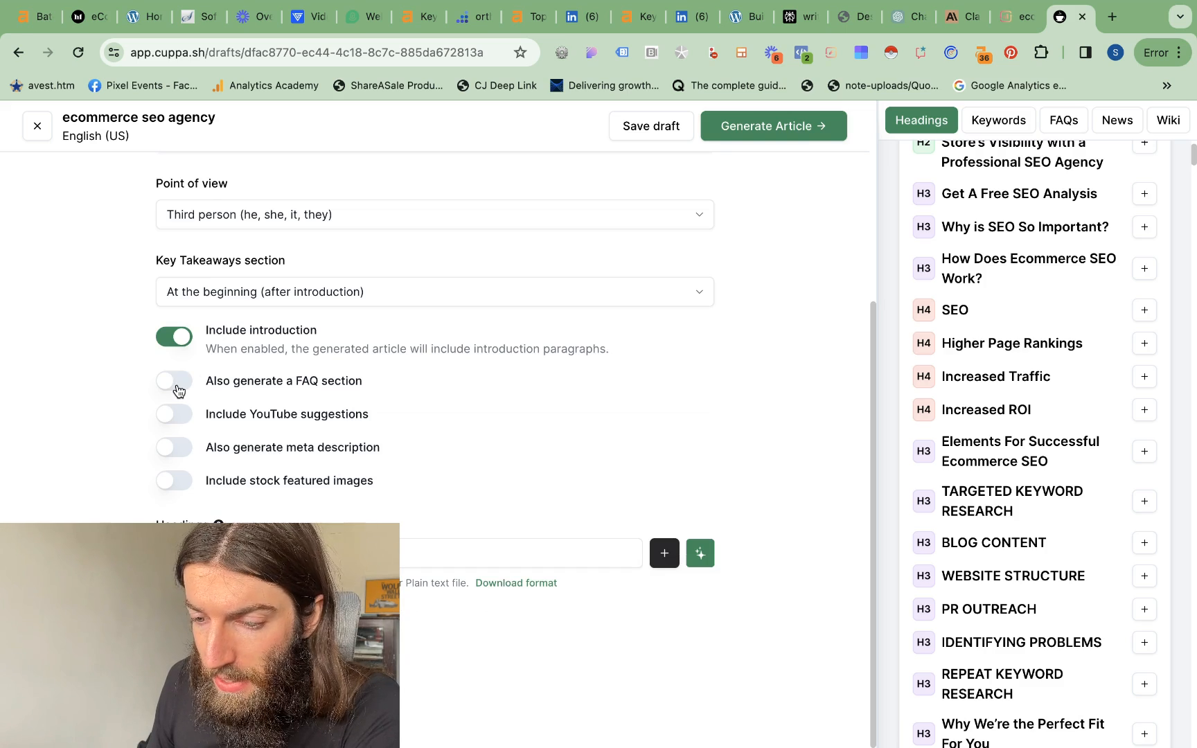
left_click(178, 388)
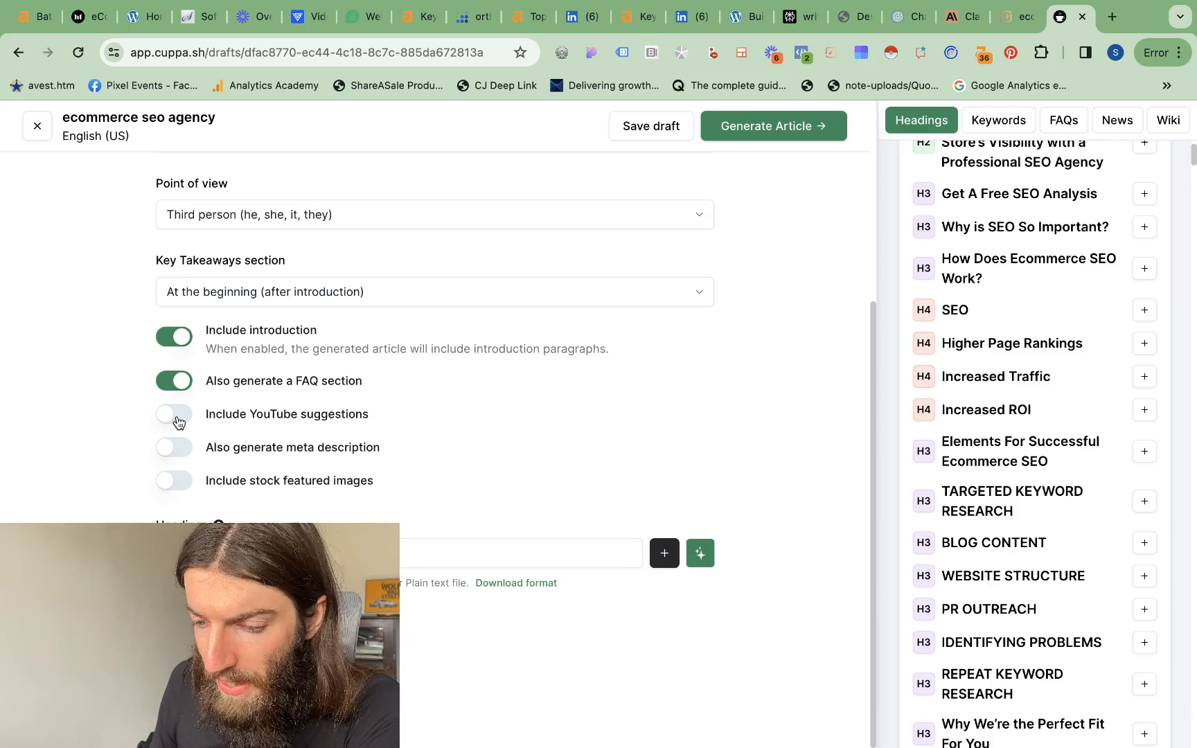
left_click(182, 483)
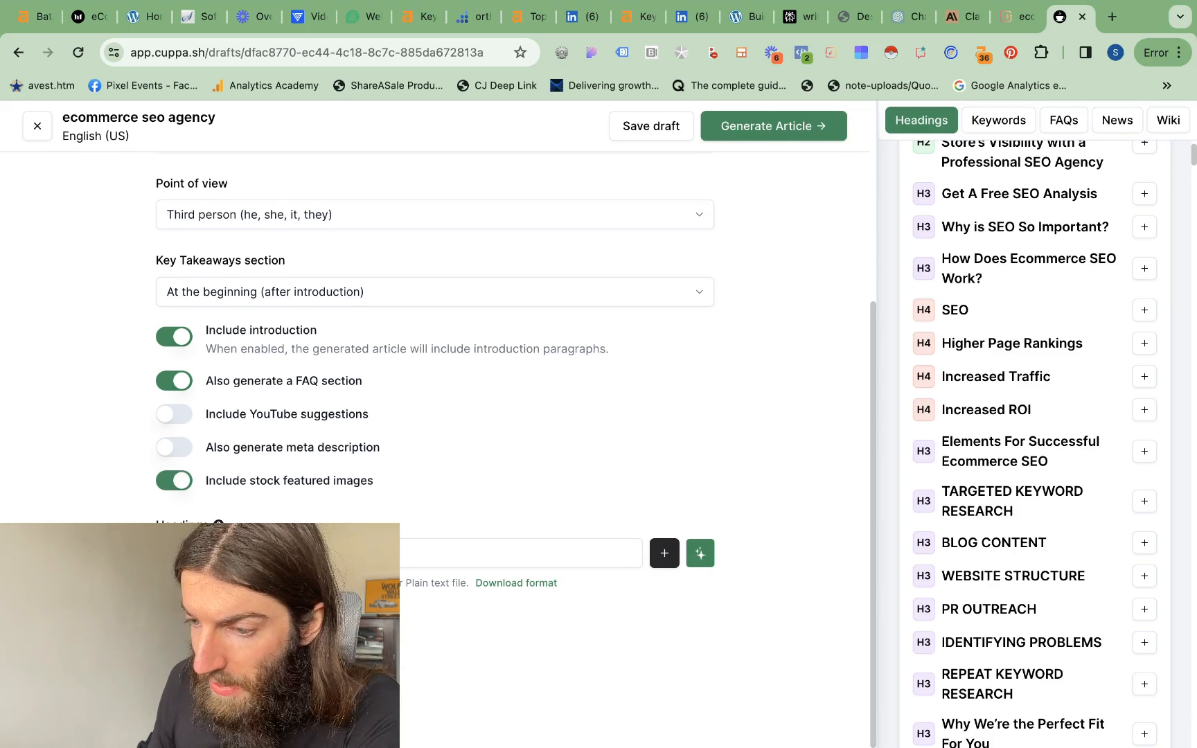
Step: Open the keyword suggestions and look through the extra prompt fields in the advanced options
scroll(533, 415, "up", 5)
scroll(1002, 166, "up", 2)
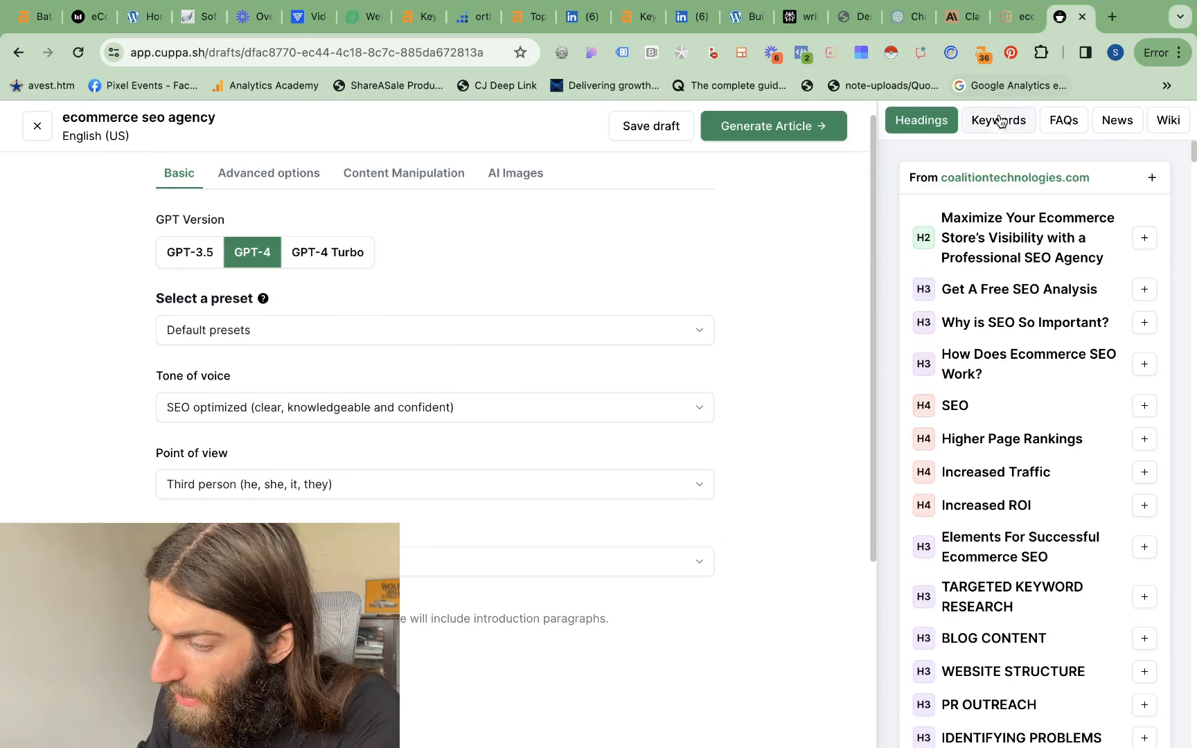
left_click(997, 123)
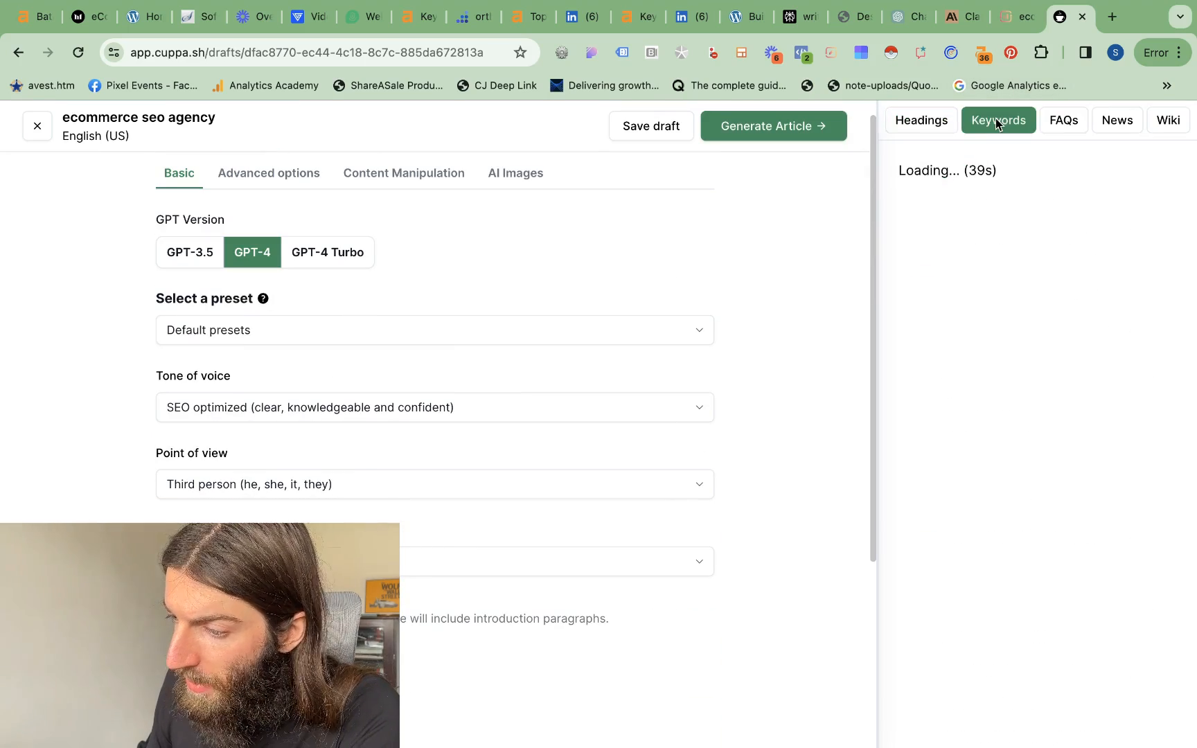
left_click(255, 177)
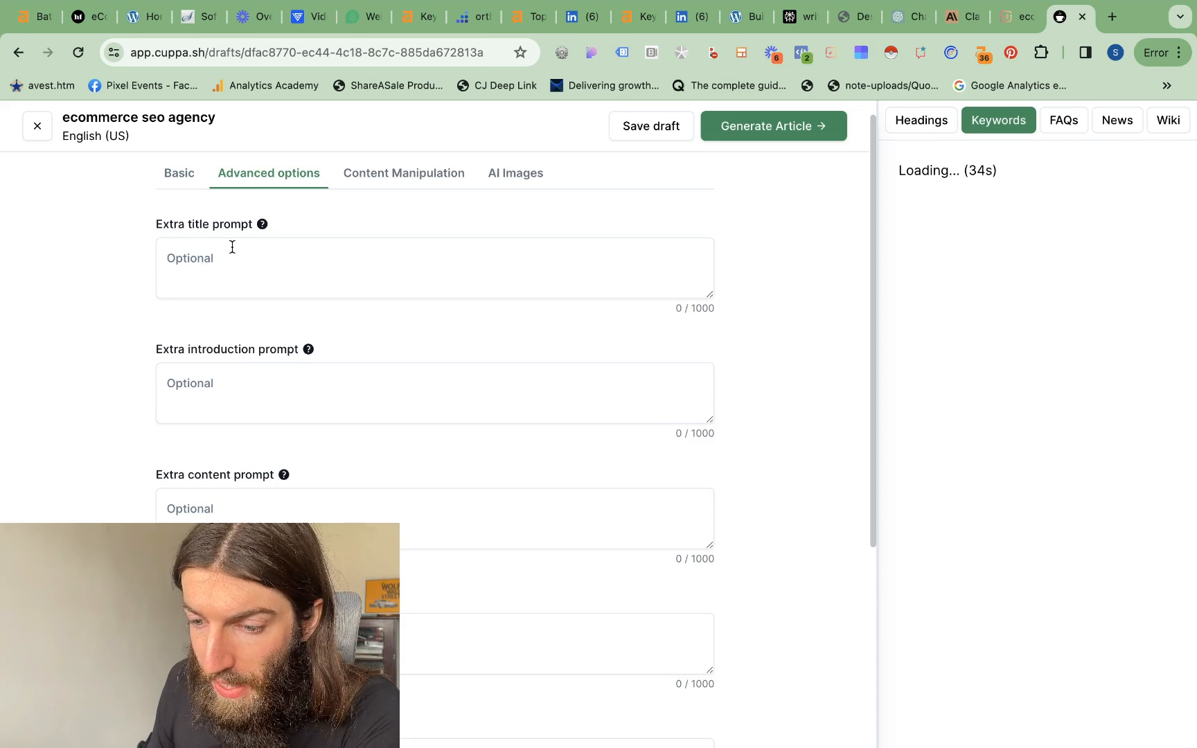
scroll(240, 301, "down", 3)
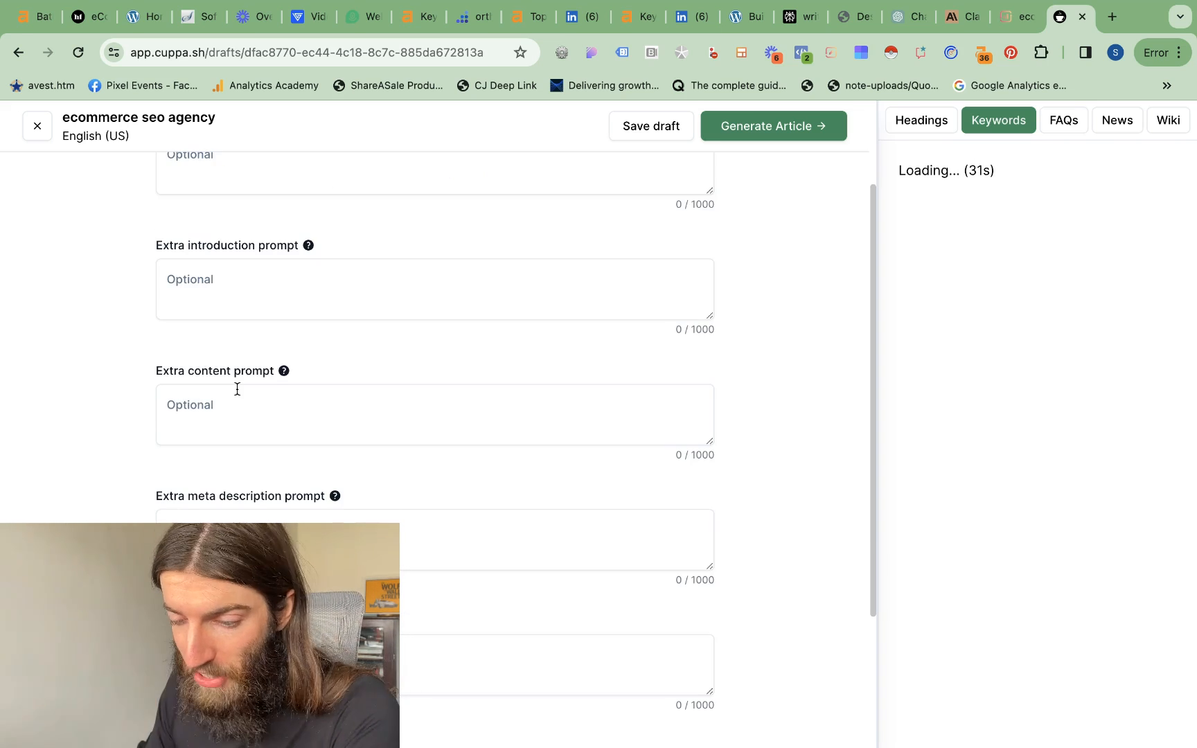
scroll(346, 465, "up", 5)
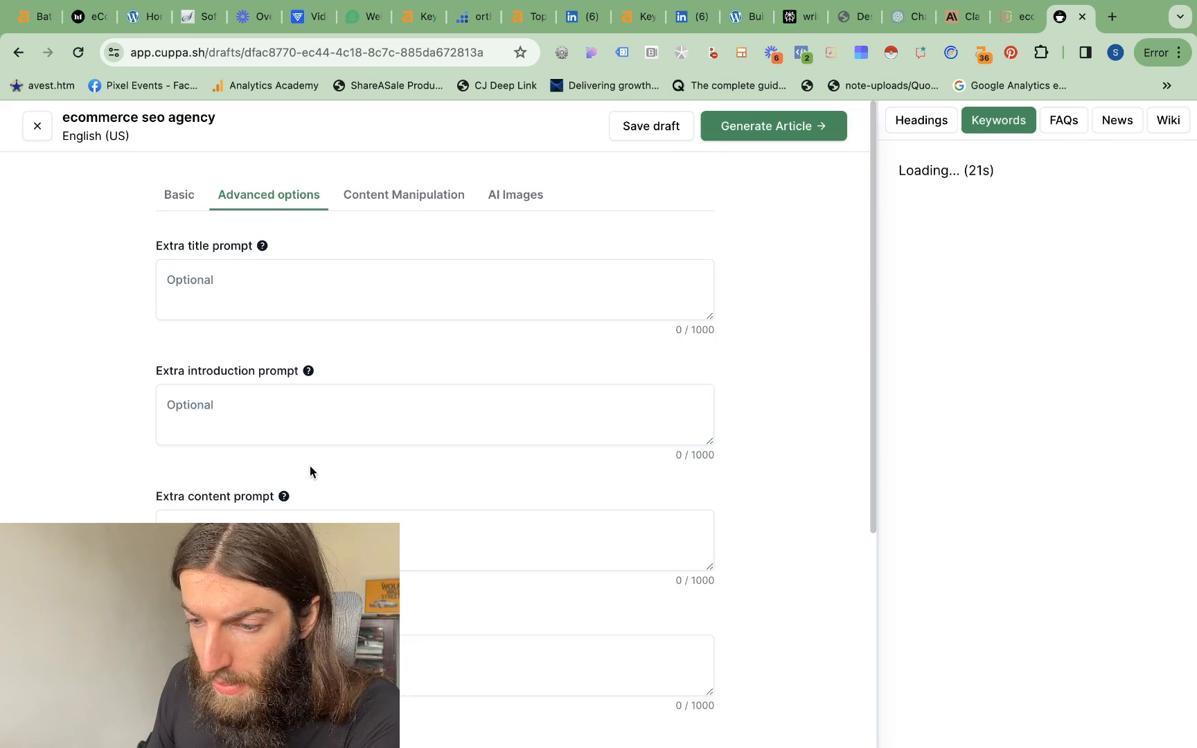
Step: Turn on AI image generation for the article and choose the Photorealistic image style with the DALL·E 3 model
left_click(513, 193)
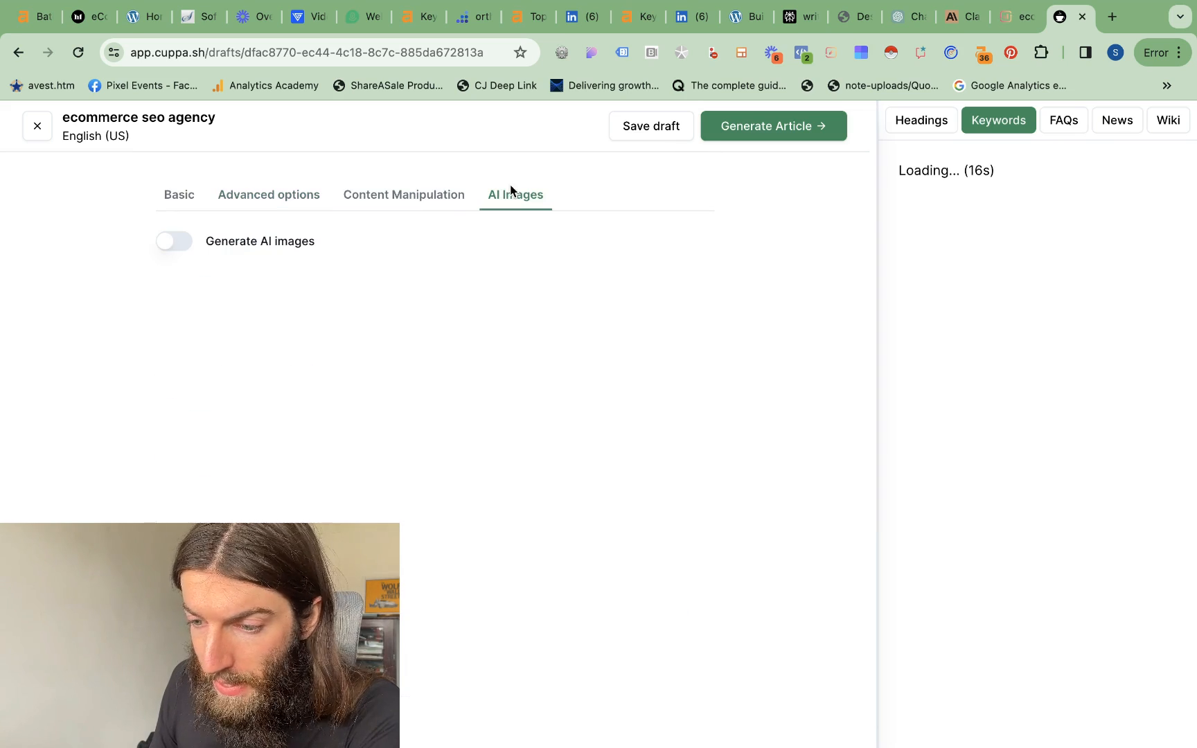
left_click(174, 241)
scroll(375, 262, "down", 2)
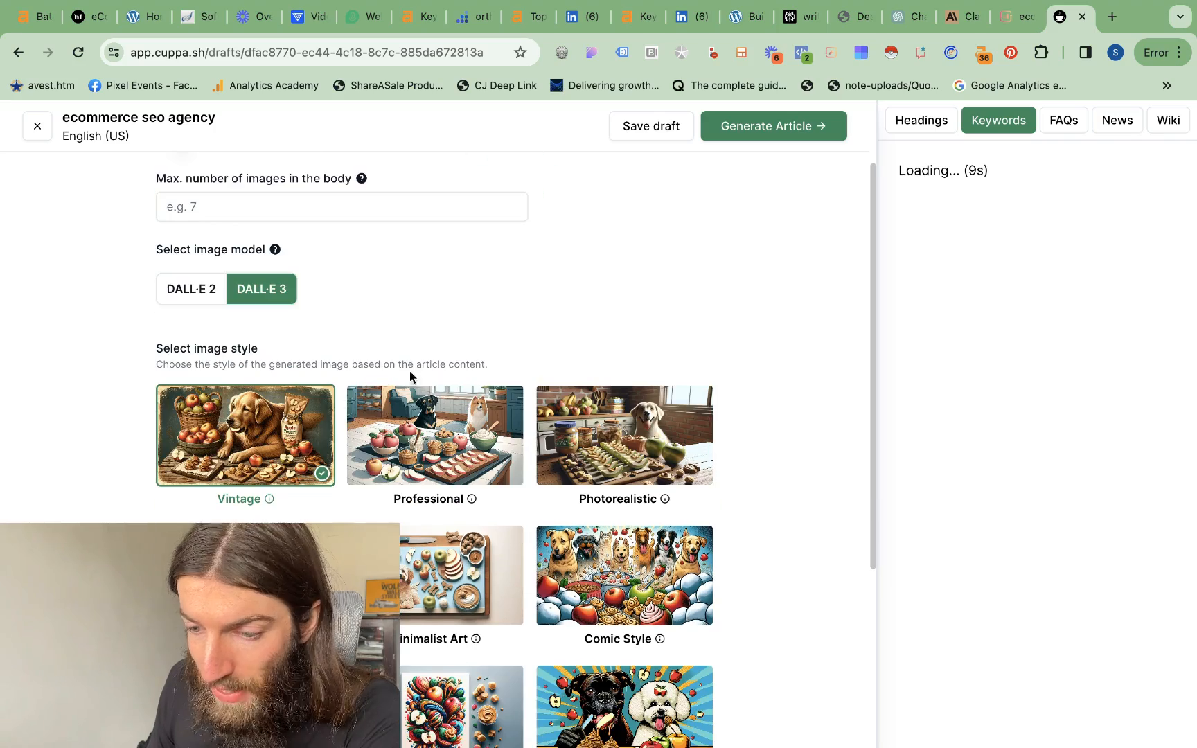
scroll(435, 364, "down", 2)
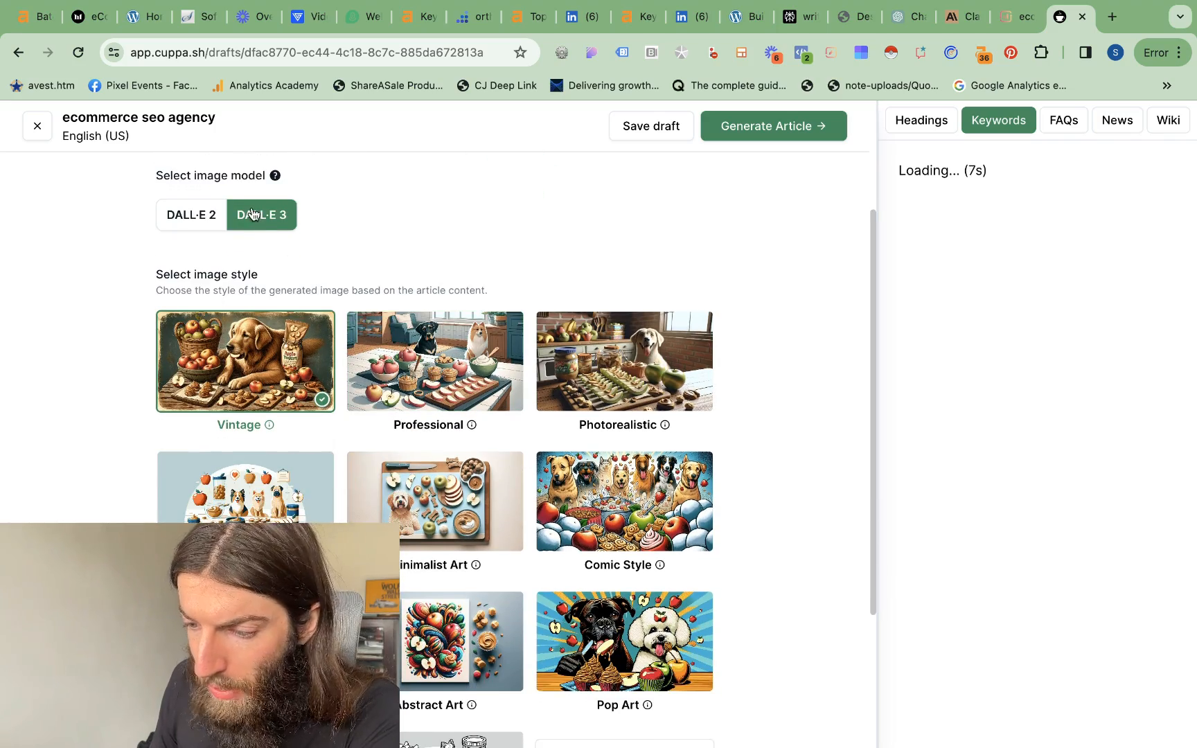
left_click(671, 366)
scroll(753, 386, "down", 3)
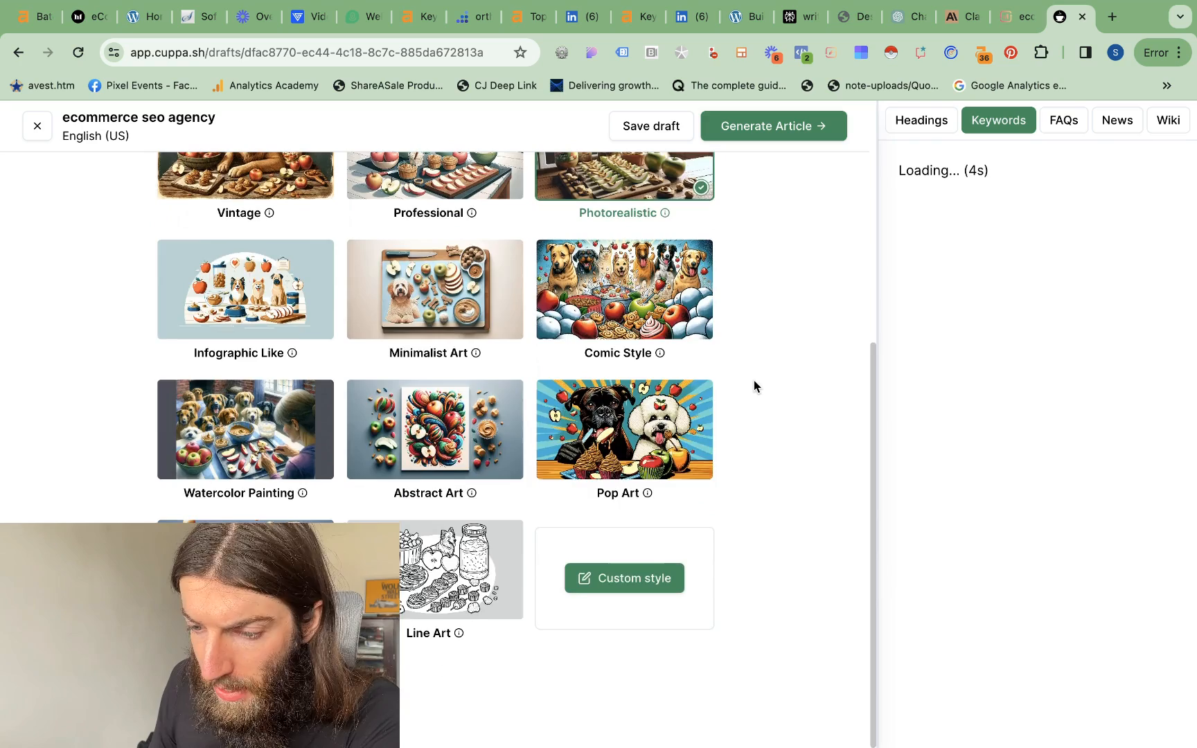
Step: Copy all terms from the Surfer content editor and paste them into the Keywords field of Cuppa's advanced options
scroll(753, 386, "up", 6)
left_click(418, 203)
scroll(240, 281, "down", 3)
mouse_move(223, 427)
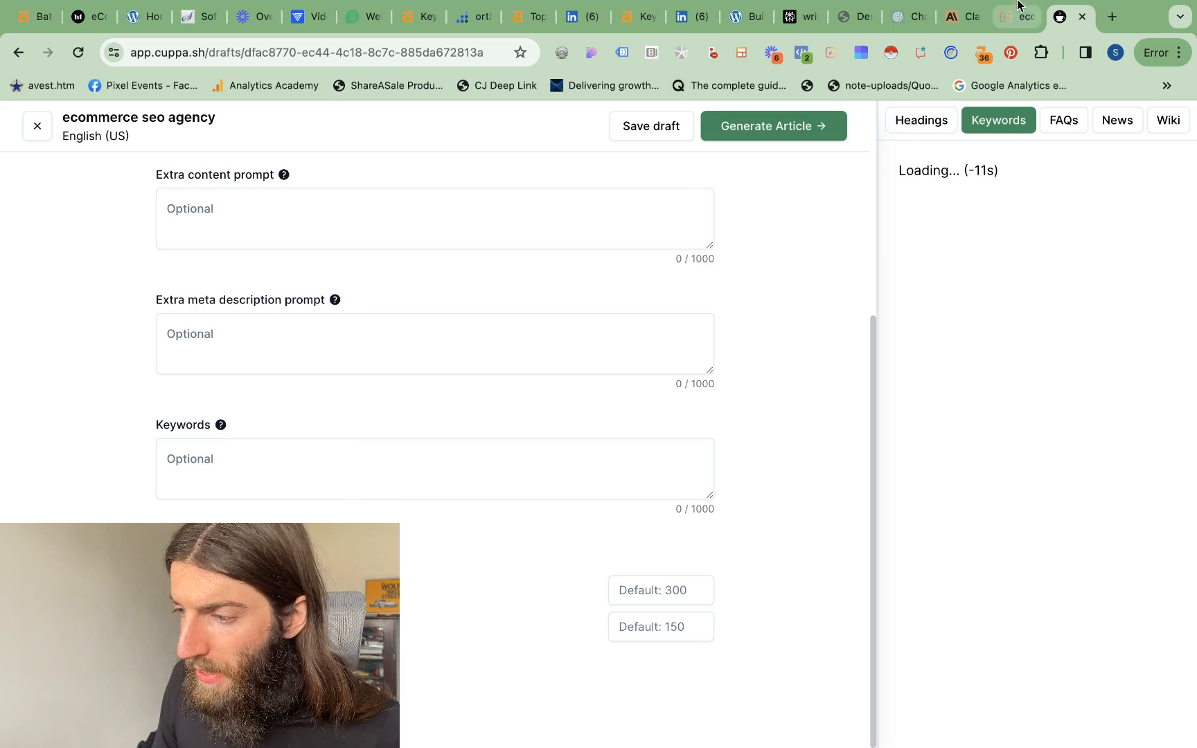
left_click(1012, 21)
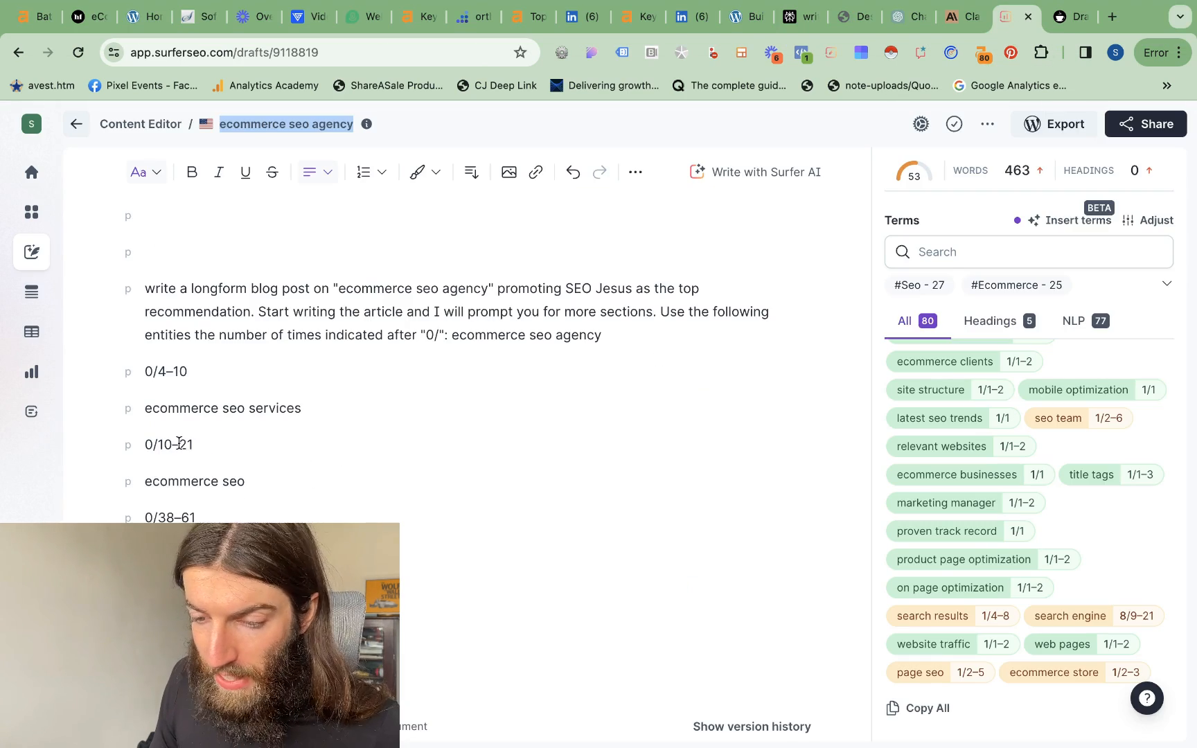
left_click(1067, 17)
left_click(324, 449)
key("super+v")
Step: Check the pasted keywords and the basic article settings, and generate the Cuppa article
scroll(213, 465, "up", 15)
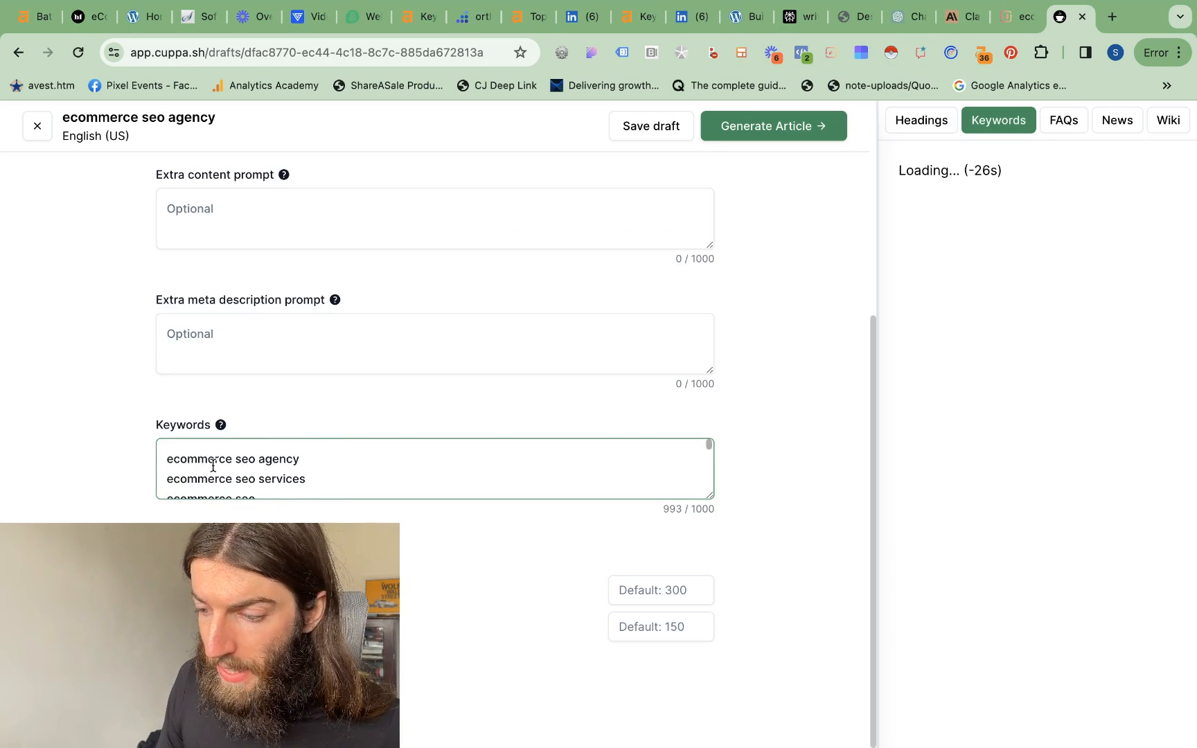
scroll(799, 401, "up", 5)
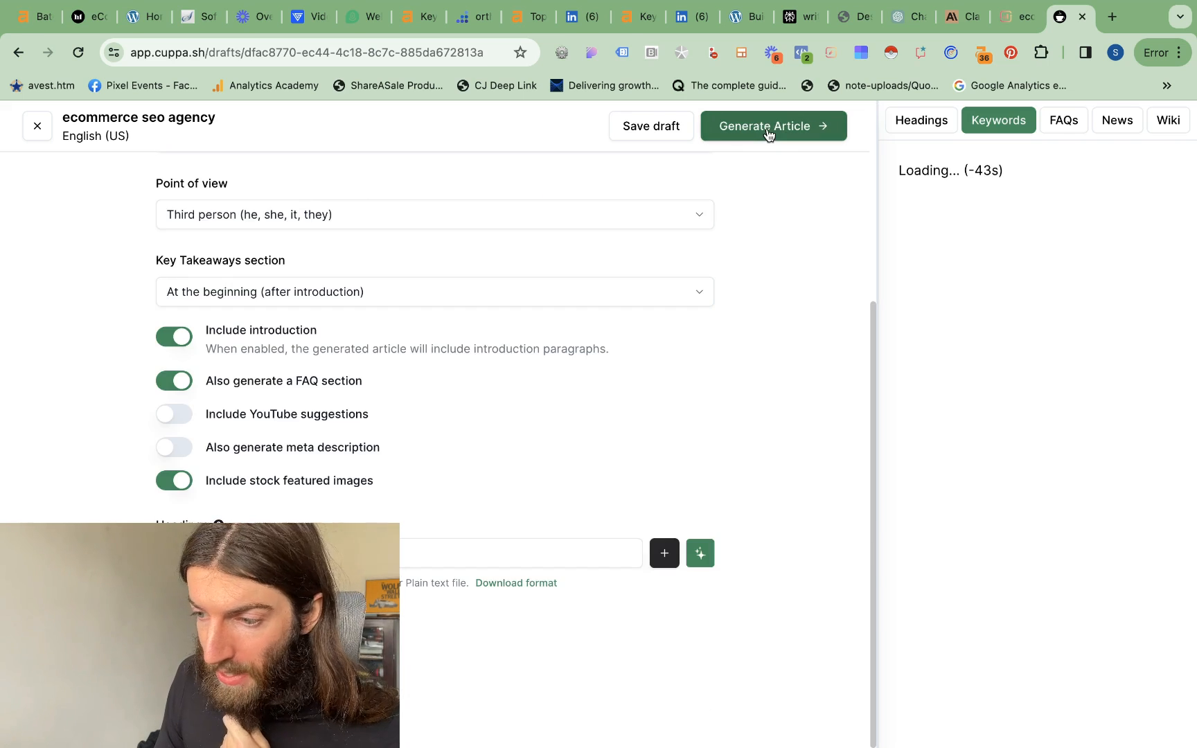
left_click(770, 125)
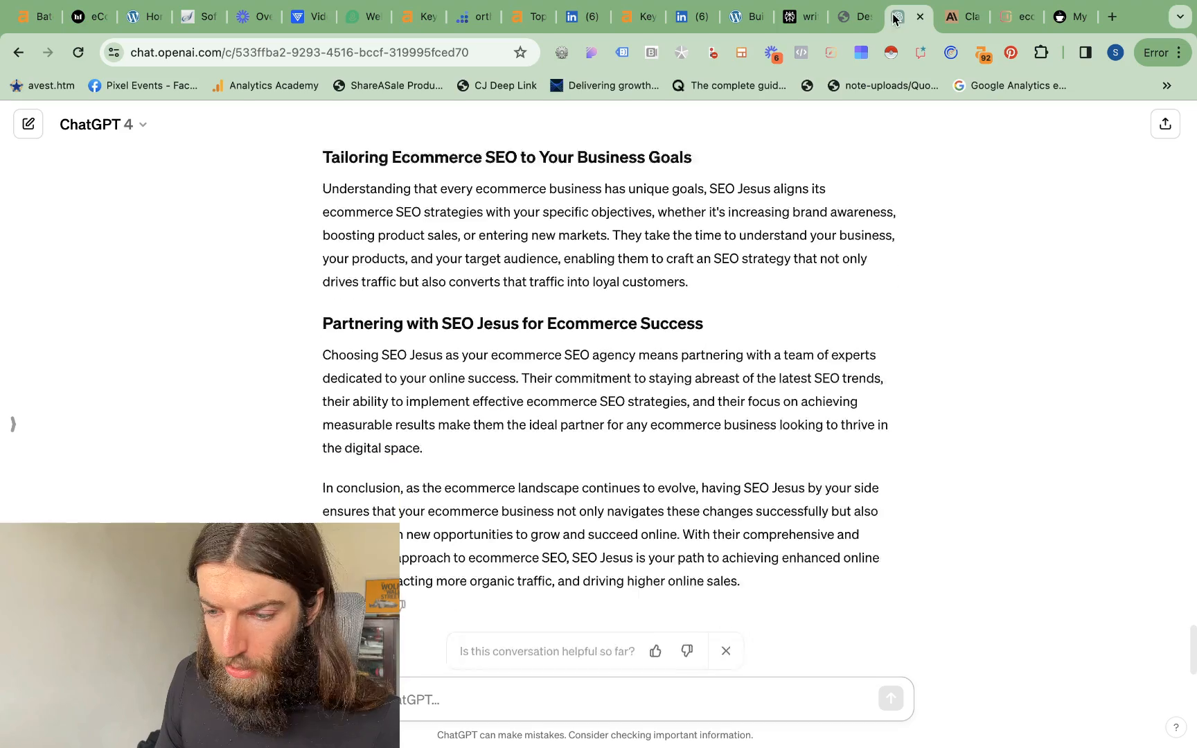
Step: Send the follow-up prompt "keep writing" in ChatGPT, Claude and Gemini Advanced to extend their blog posts
scroll(515, 529, "down", 2)
scroll(514, 529, "up", 3)
scroll(515, 528, "down", 3)
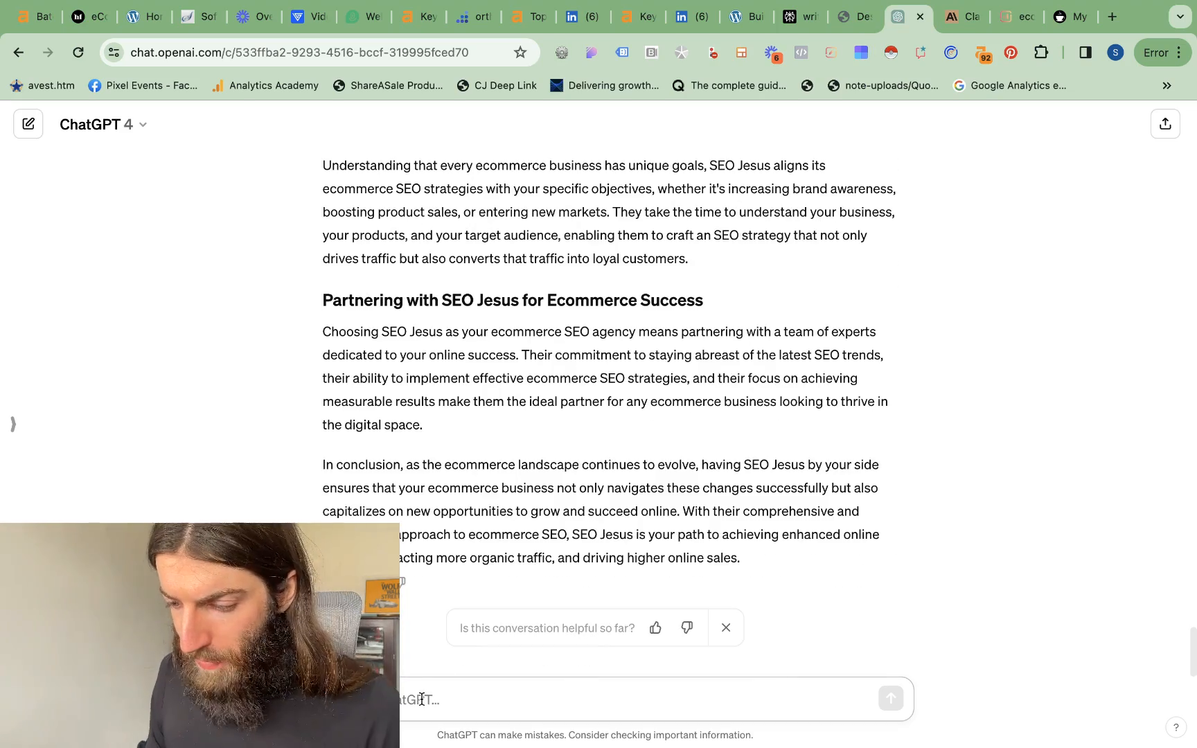
key("ctrl+Tab")
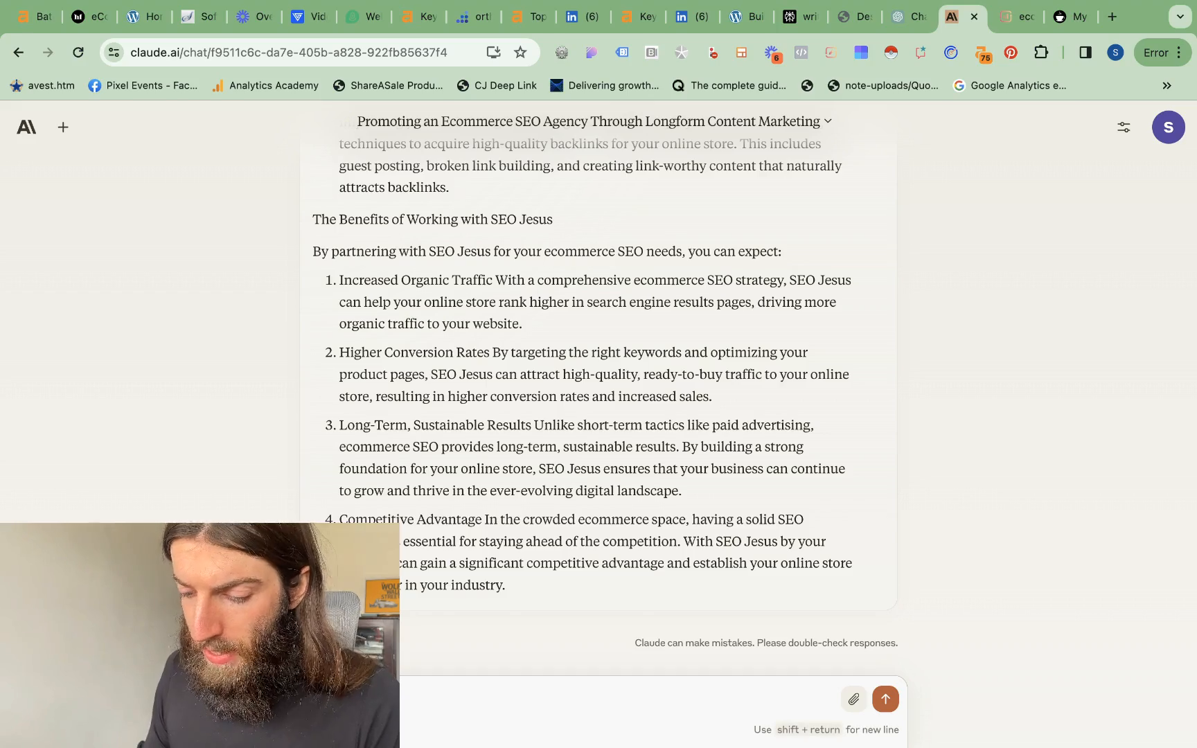
key("ctrl+Right")
scroll(548, 419, "down", 2)
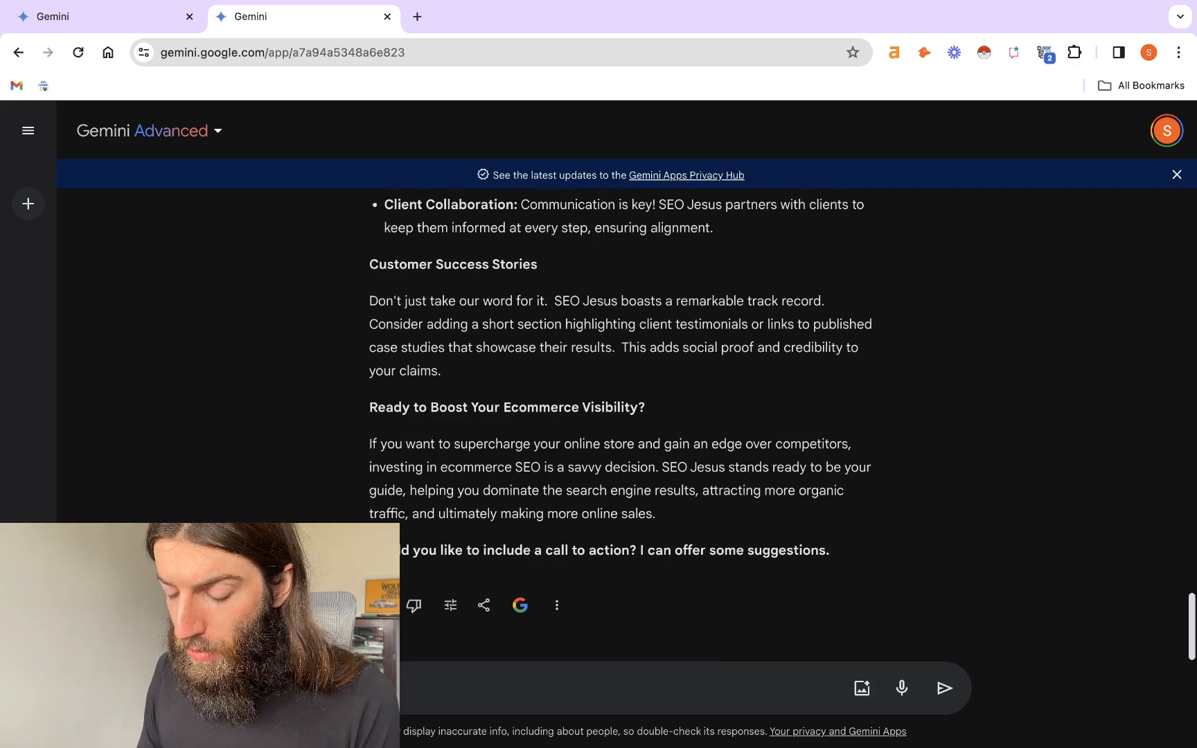
key("Return")
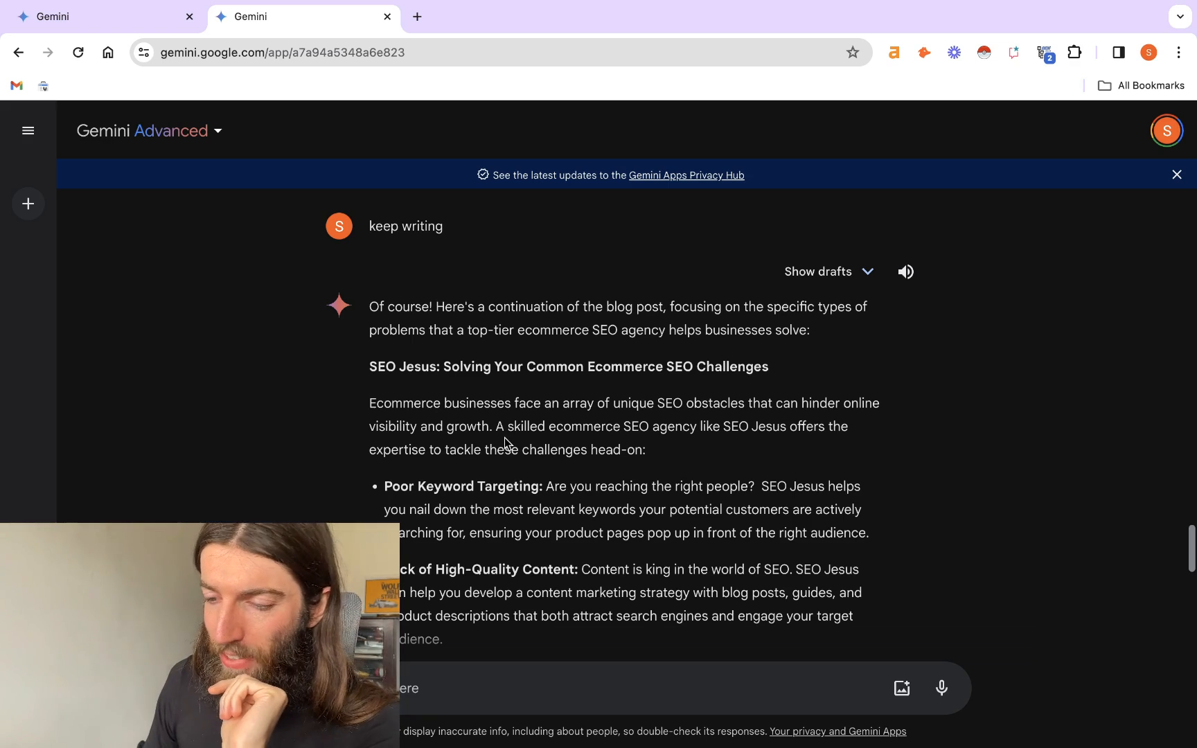
Step: Read through Gemini's blog post, covering both the continuation and the earlier sections
scroll(504, 440, "down", 10)
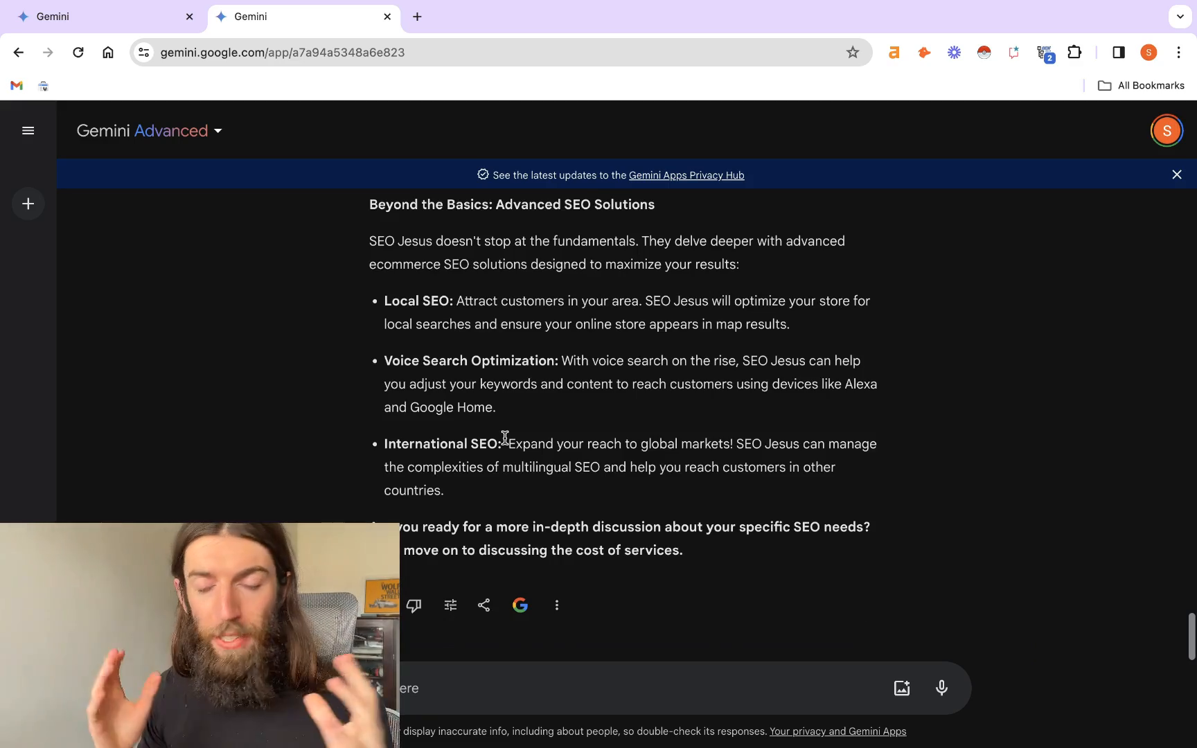
scroll(504, 438, "up", 10)
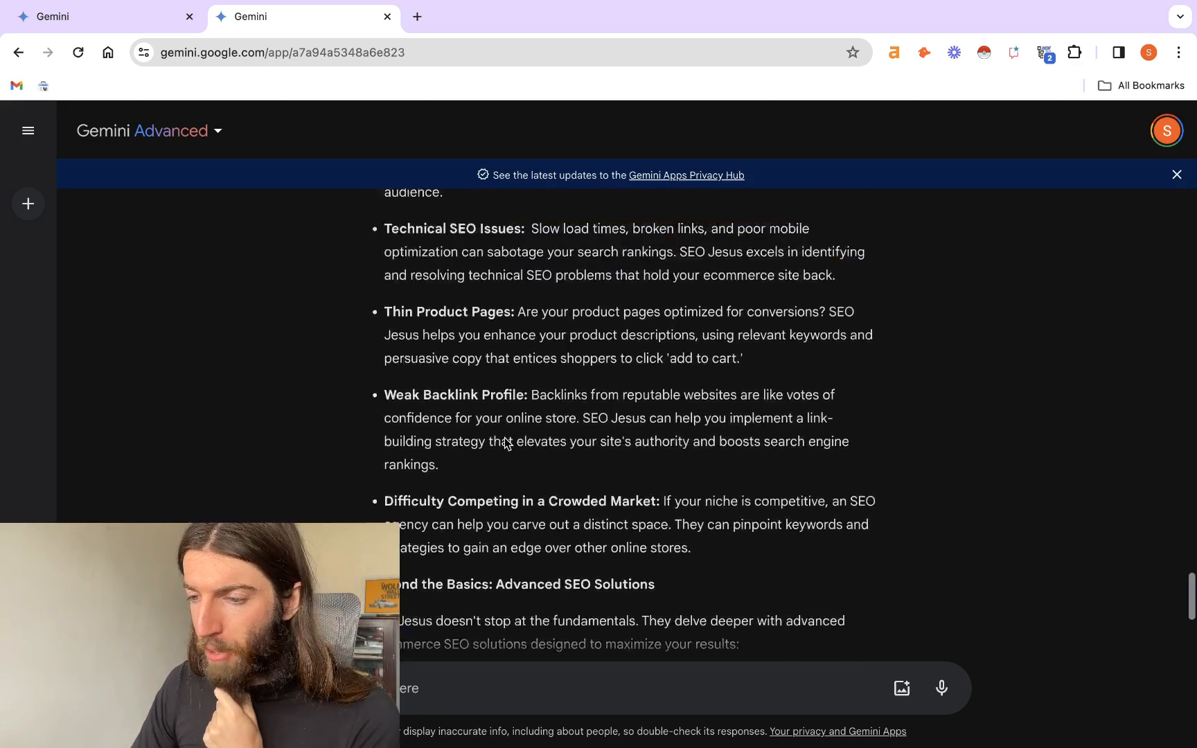
scroll(506, 443, "up", 15)
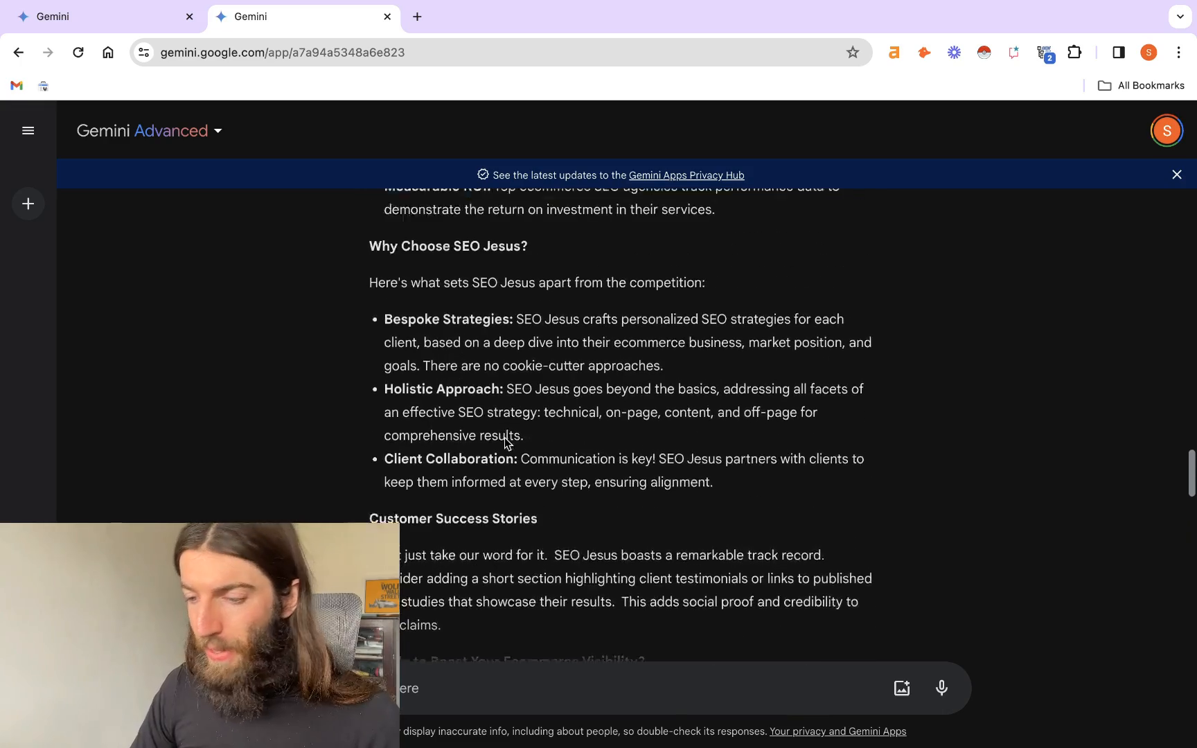
scroll(504, 438, "up", 15)
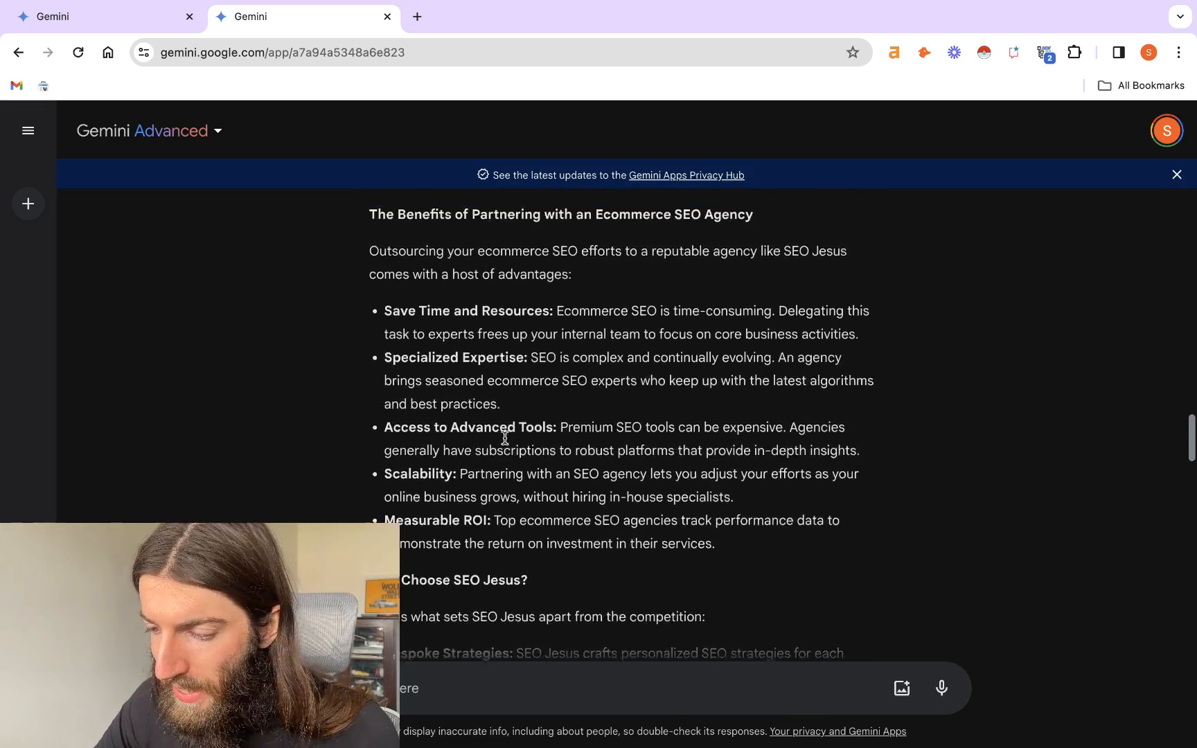
Step: Switch to Perplexity, review its sources and article down to the conclusion, and send the follow-up prompt "keep writing"
key("super+grave")
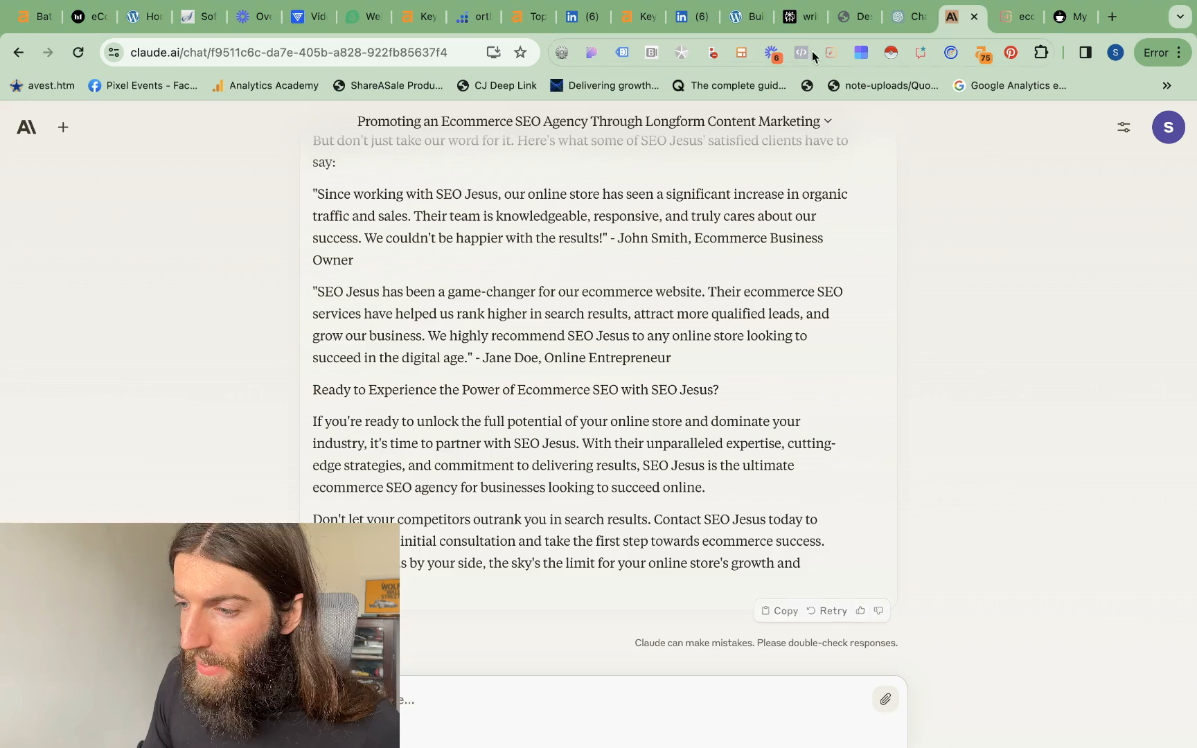
left_click(800, 20)
scroll(487, 431, "down", 15)
scroll(489, 436, "up", 20)
key("Return")
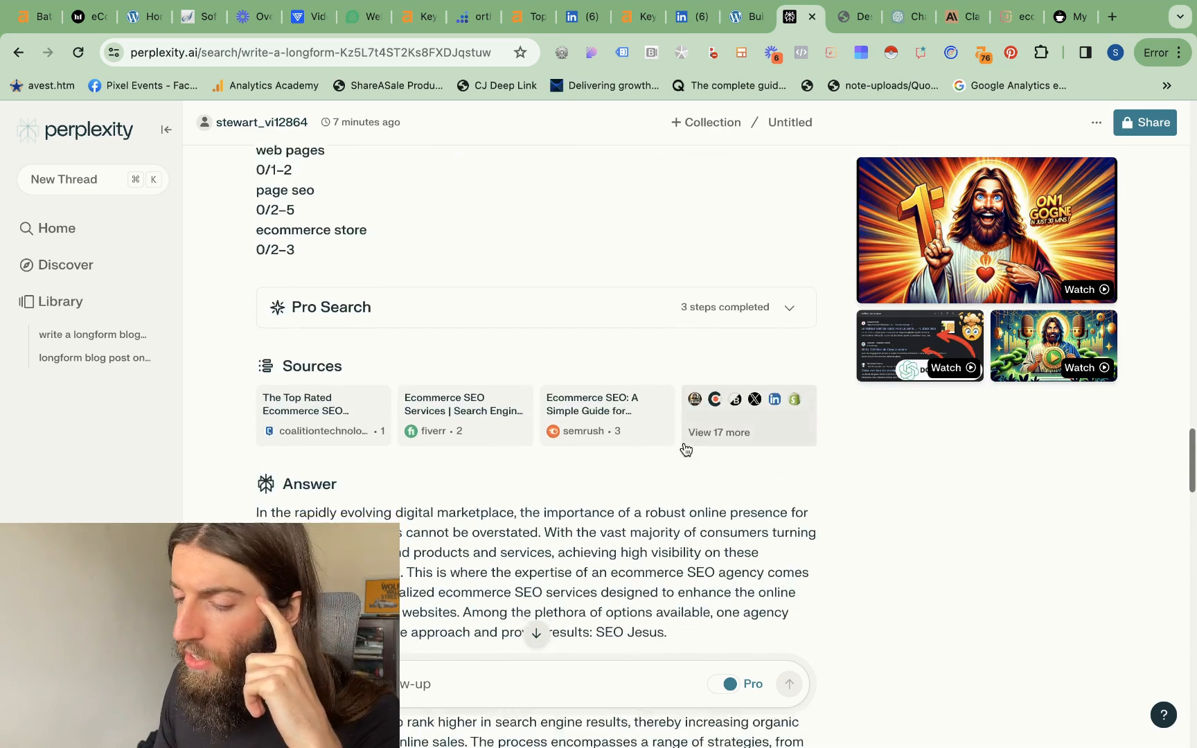
scroll(686, 449, "down", 1)
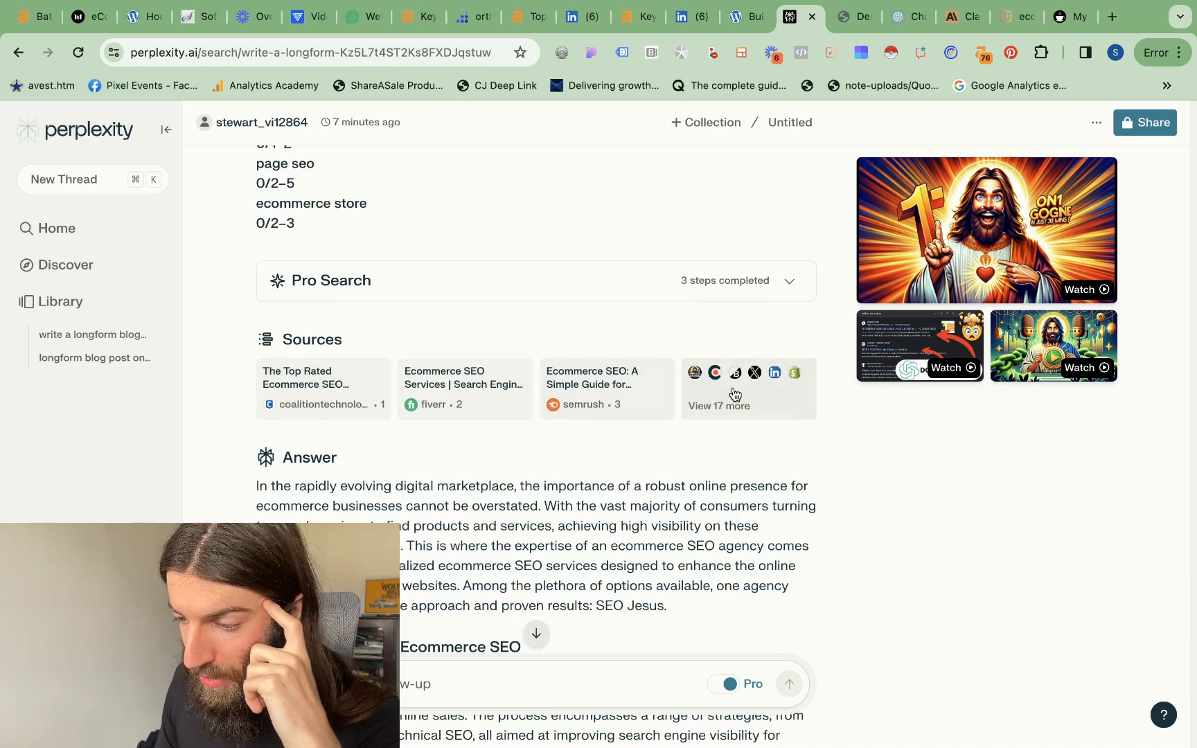
scroll(606, 489, "down", 14)
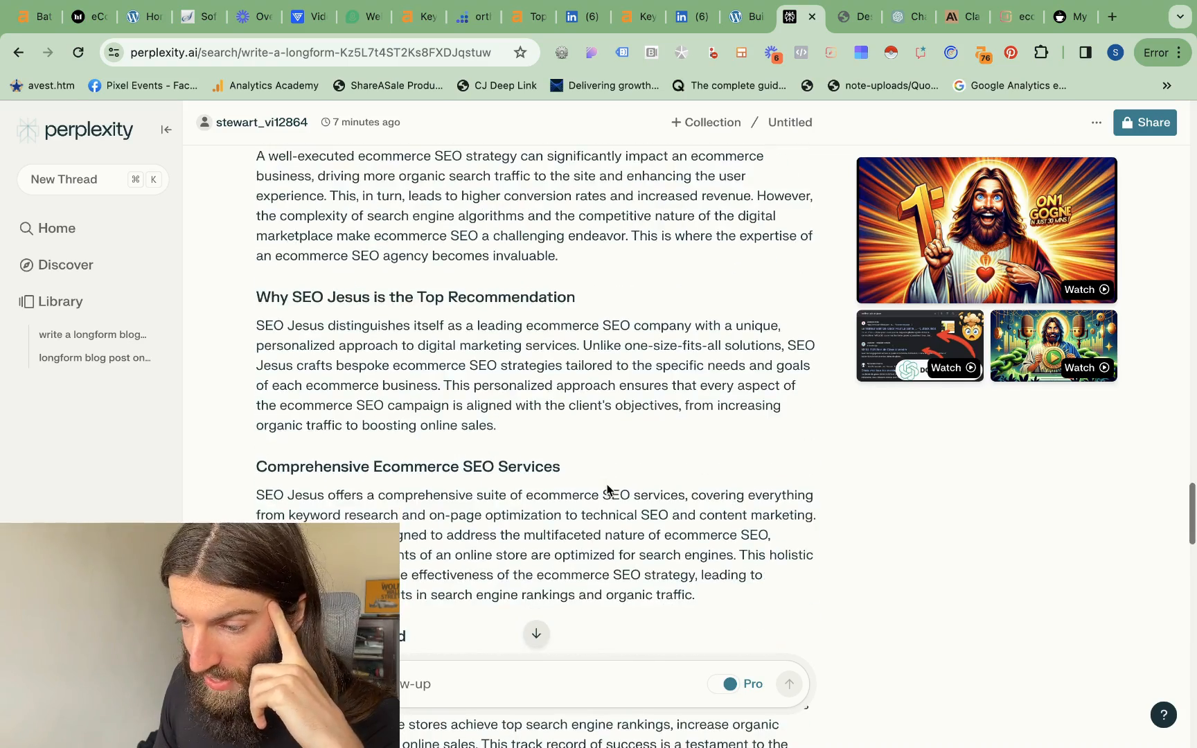
scroll(607, 489, "down", 6)
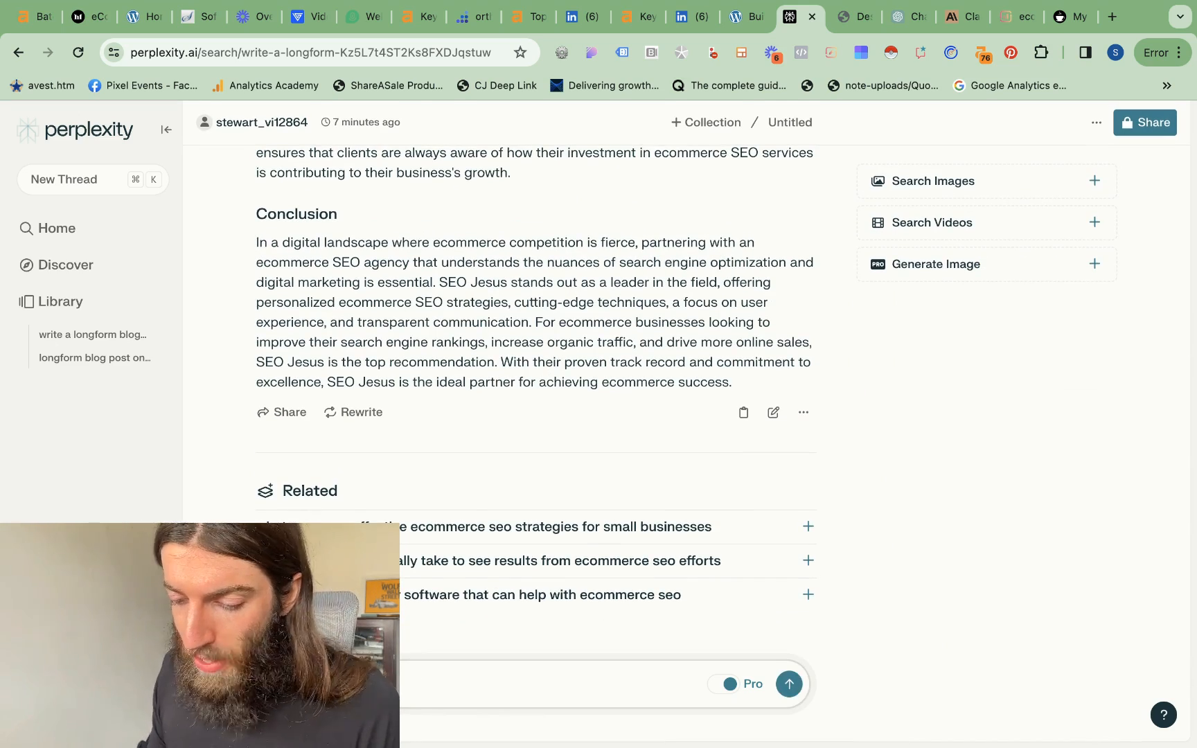
key("Return")
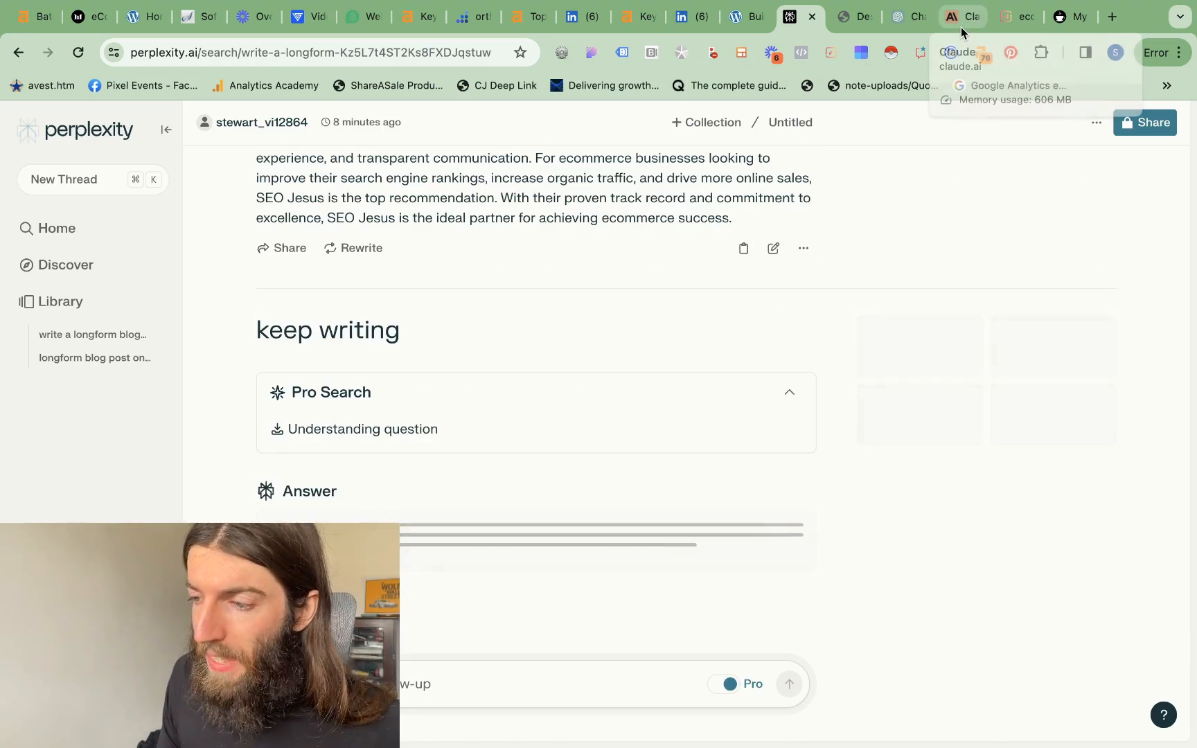
Step: Switch to Claude and ChatGPT and read through the blog posts each has written
left_click(959, 28)
scroll(640, 423, "up", 20)
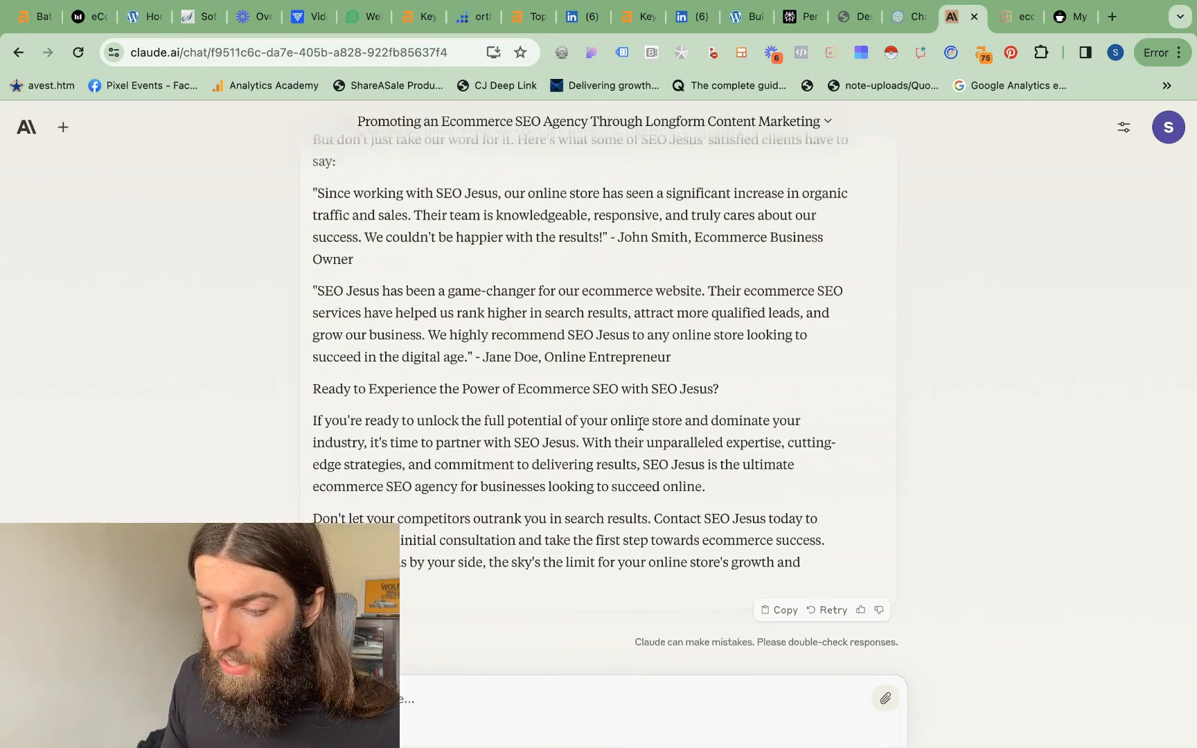
scroll(640, 429, "up", 10)
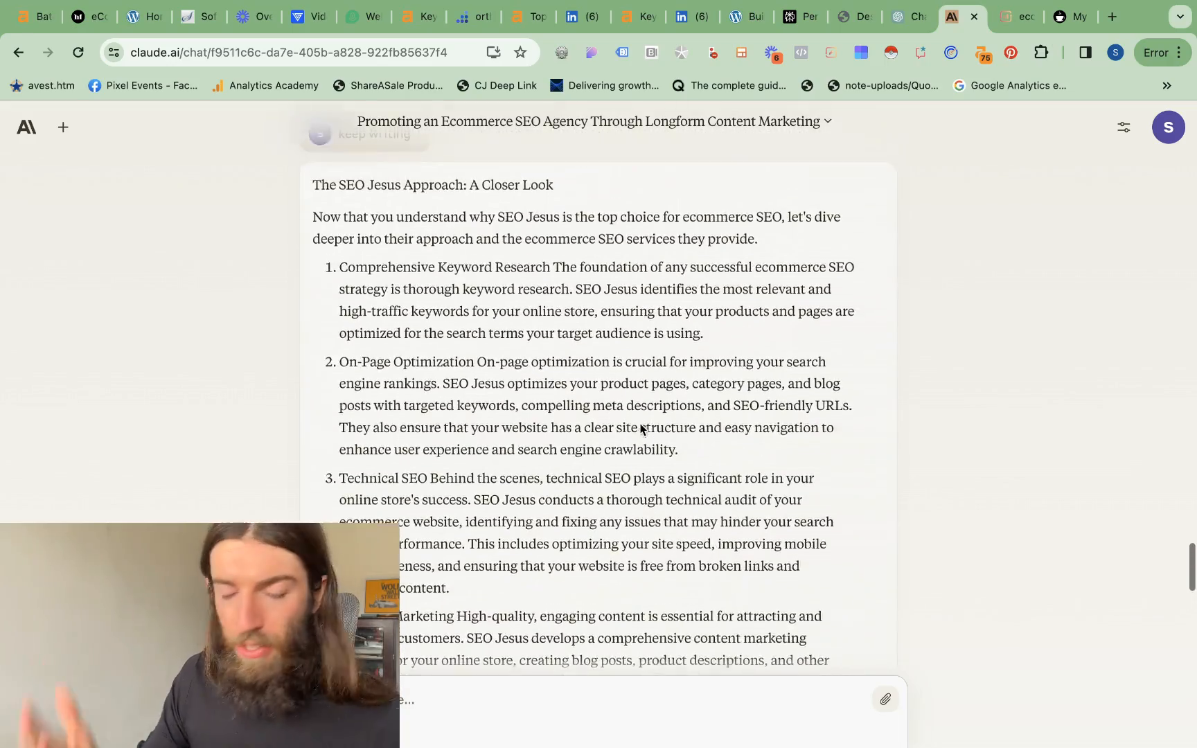
scroll(640, 429, "up", 7)
scroll(728, 346, "down", 15)
left_click(911, 25)
scroll(608, 337, "down", 3)
scroll(608, 337, "up", 20)
Step: Switch to Cuppa and examine the generated article's featured image, the introduction's 1Digital Agency mention and the body text
key("super+9")
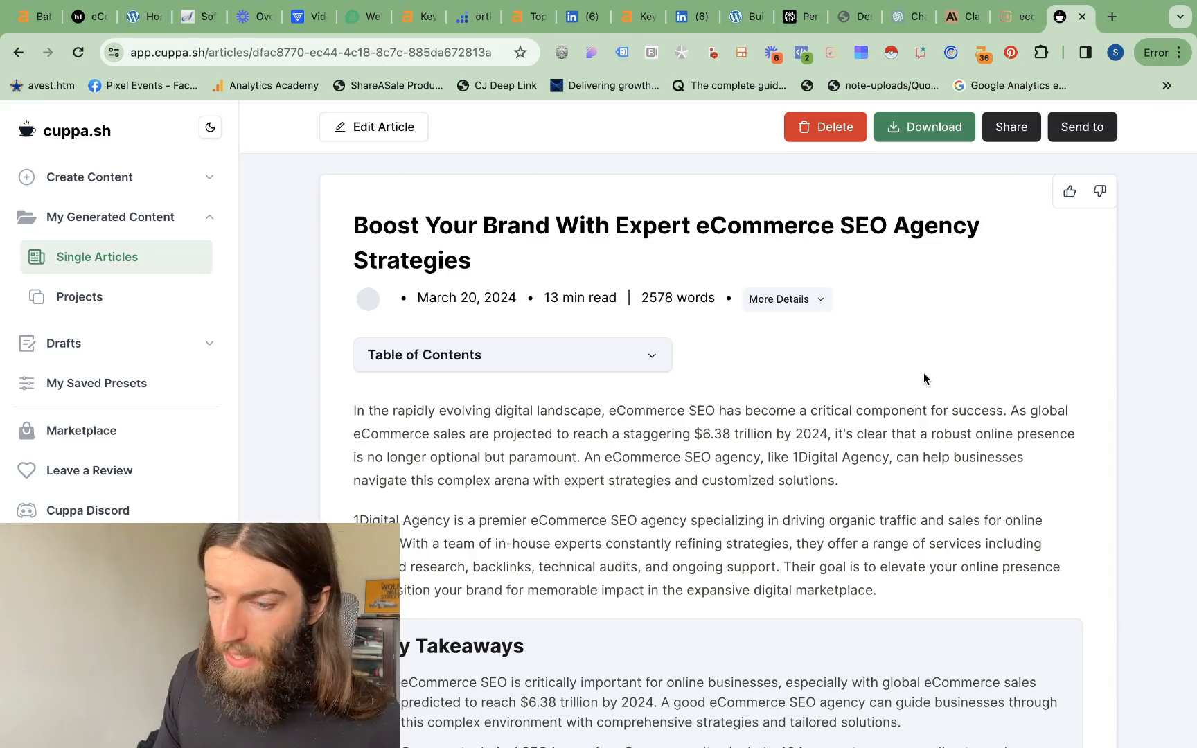
scroll(417, 340, "down", 2)
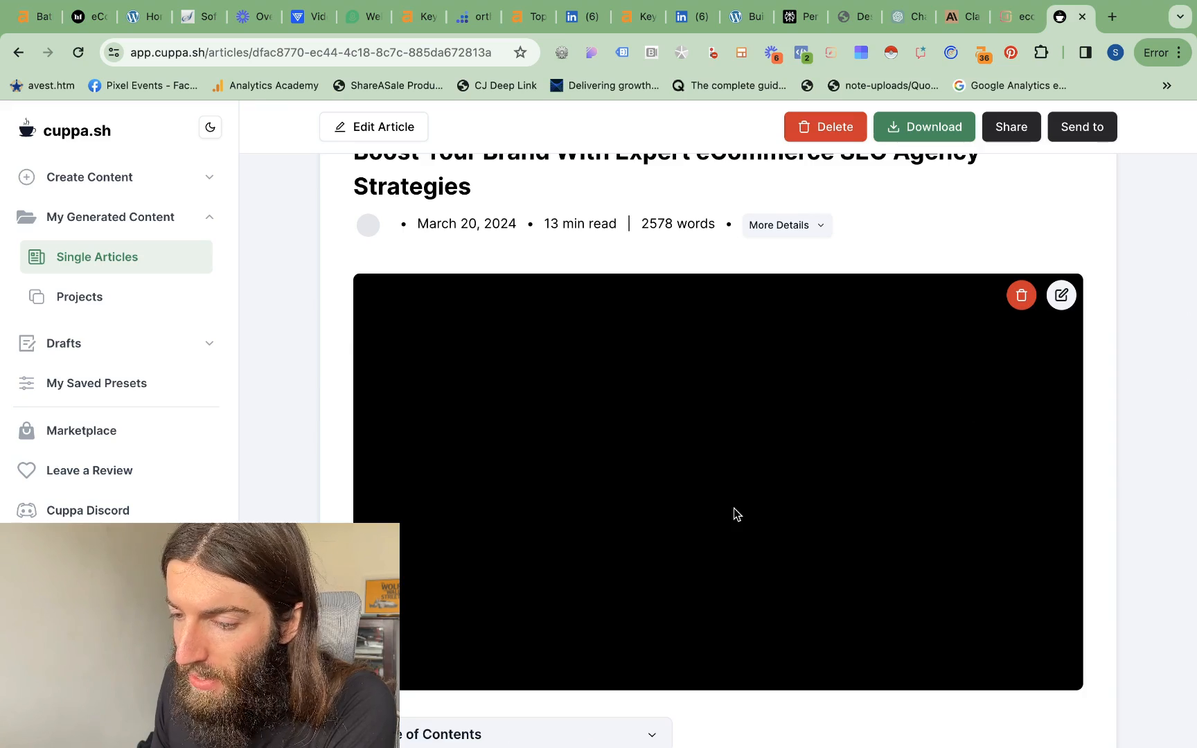
scroll(733, 507, "down", 6)
left_click_drag(603, 419, 900, 434)
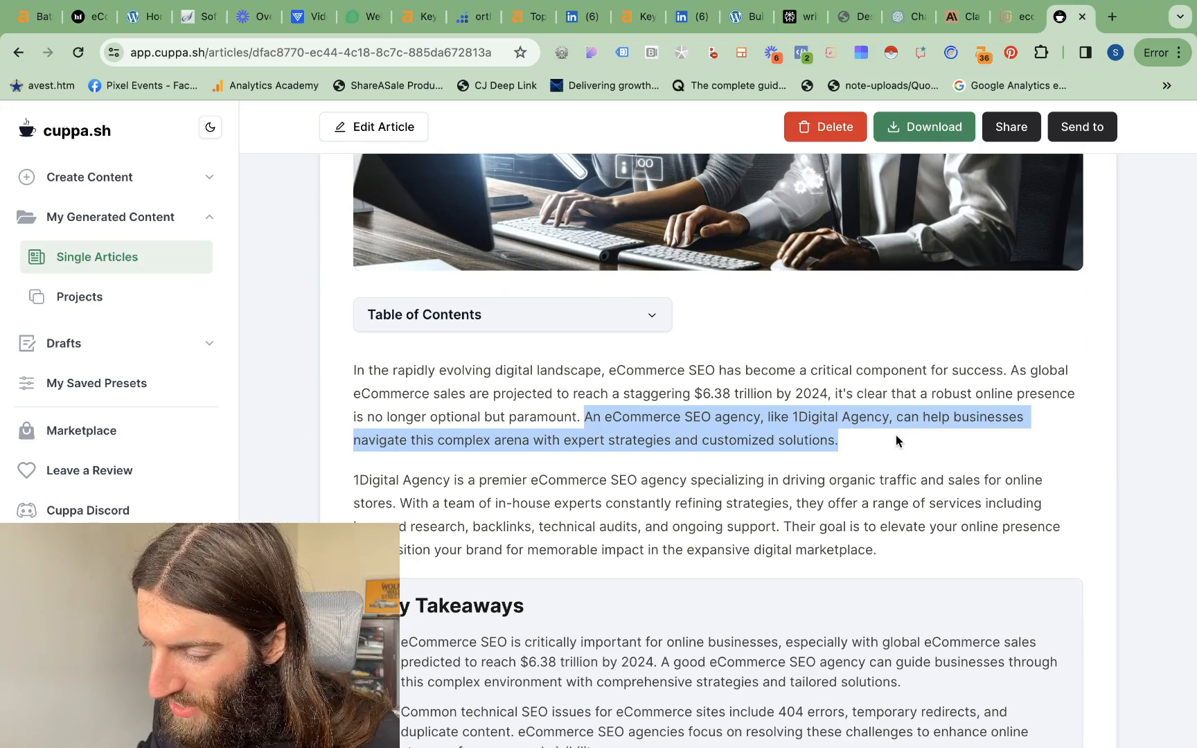
scroll(895, 435, "down", 15)
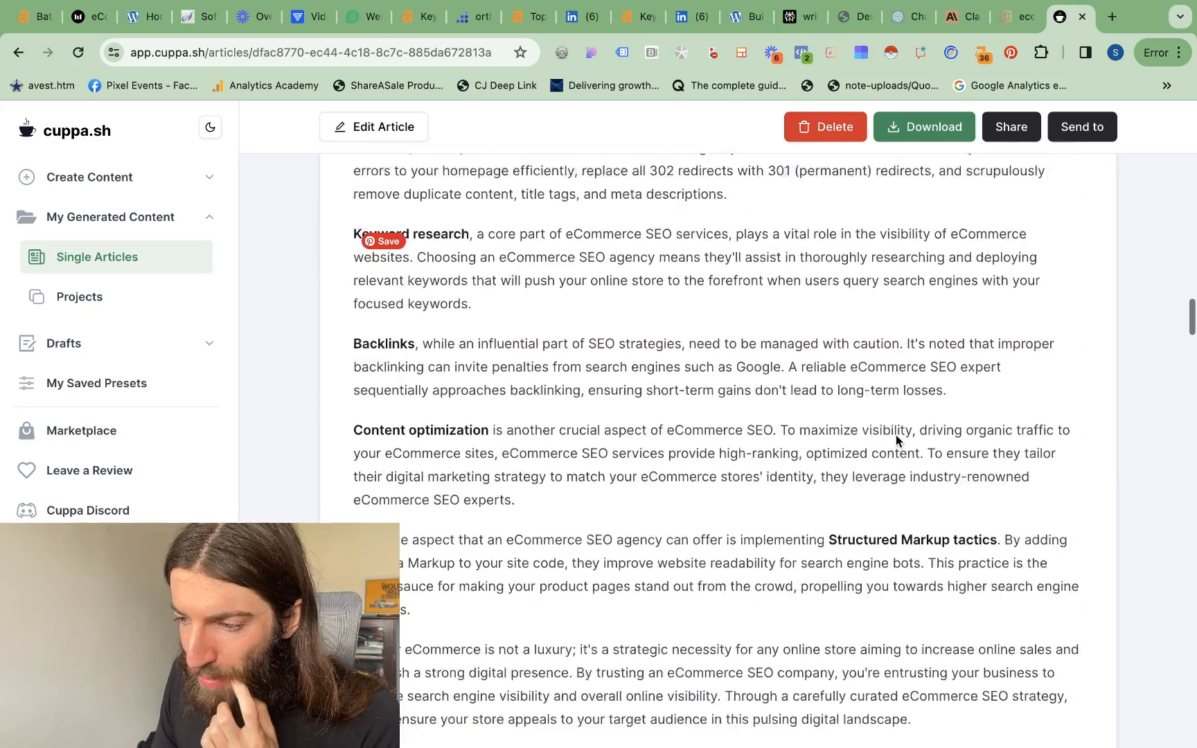
scroll(896, 434, "up", 15)
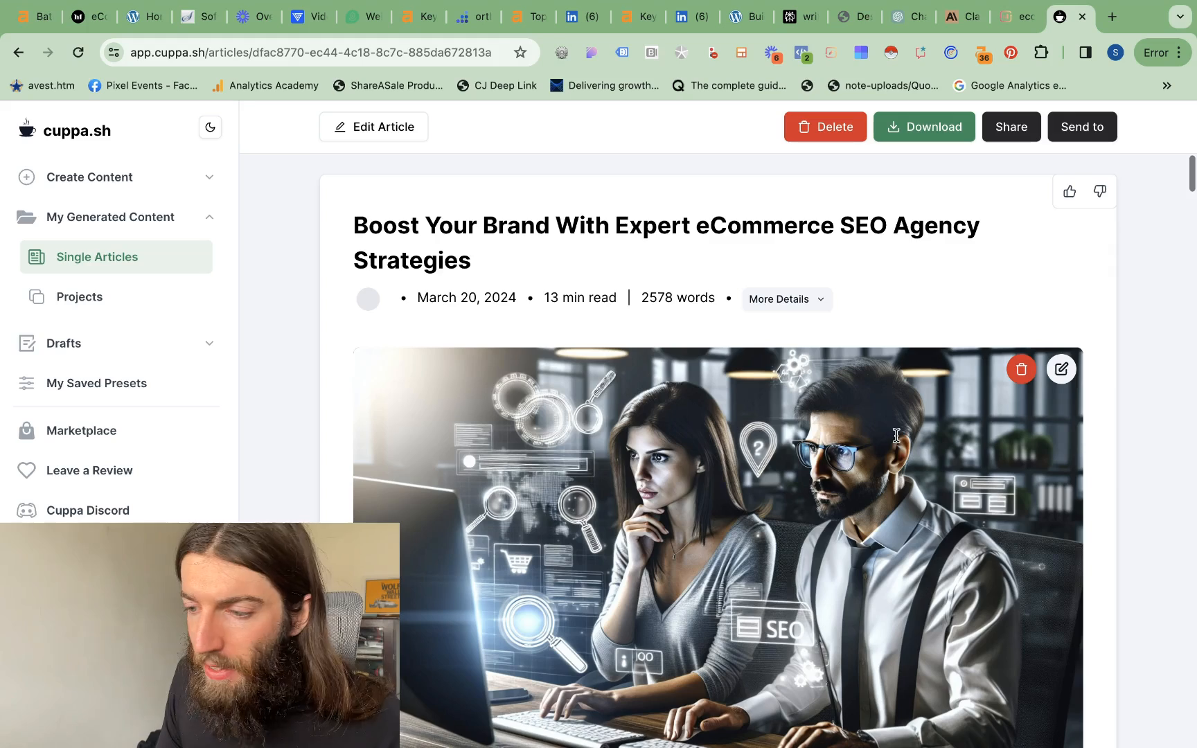
Step: Create another single article in Cuppa with the target keyword "ecommerce seo agency" and continue to its settings
left_click(113, 270)
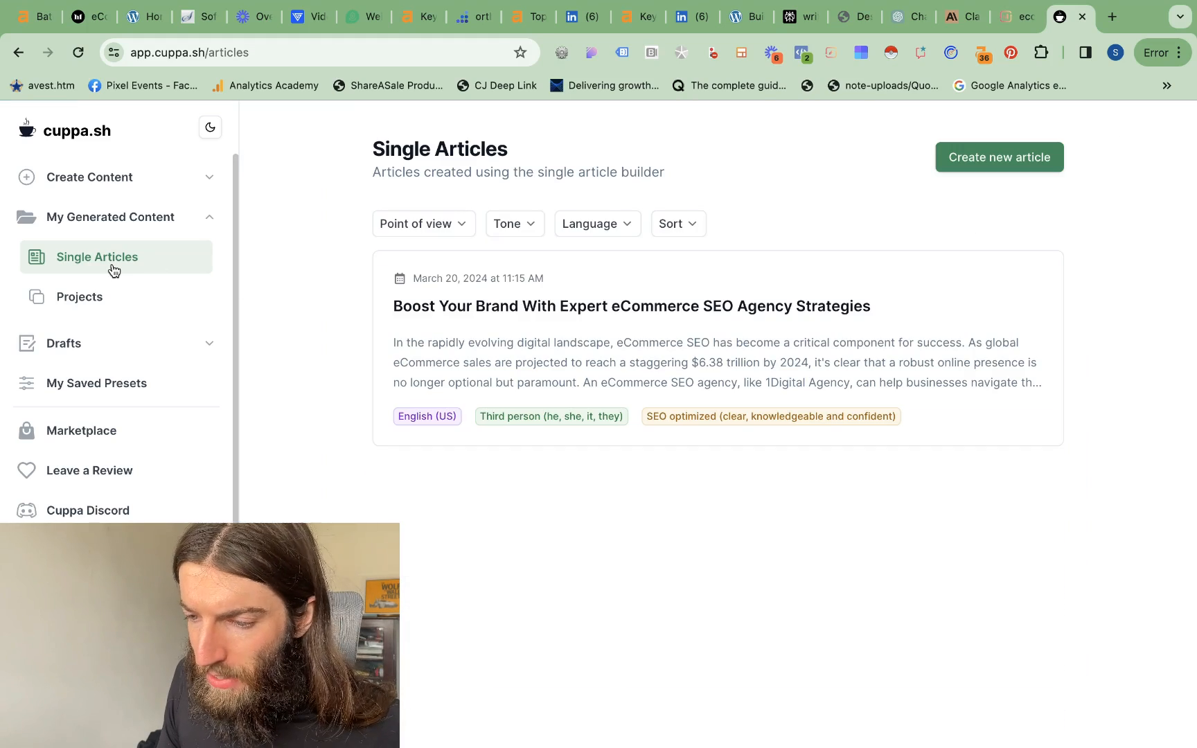
left_click(1029, 152)
left_click(665, 320)
type("ecommerce seo agency")
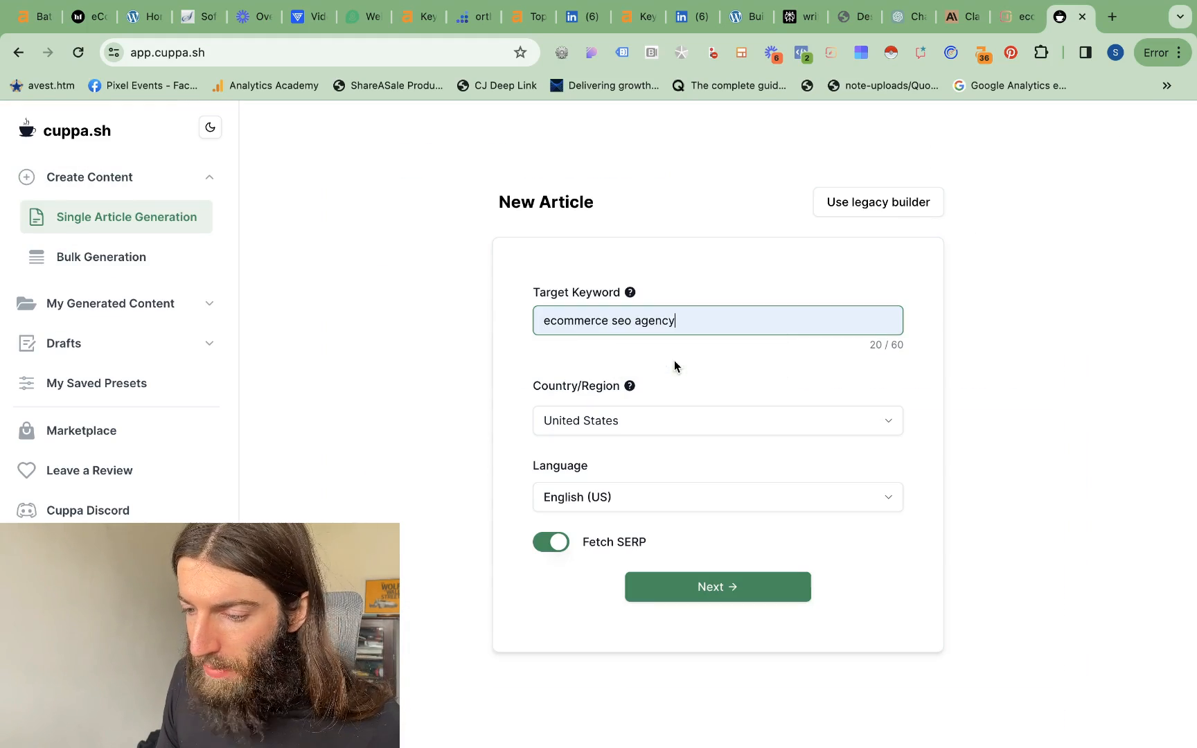
left_click(720, 586)
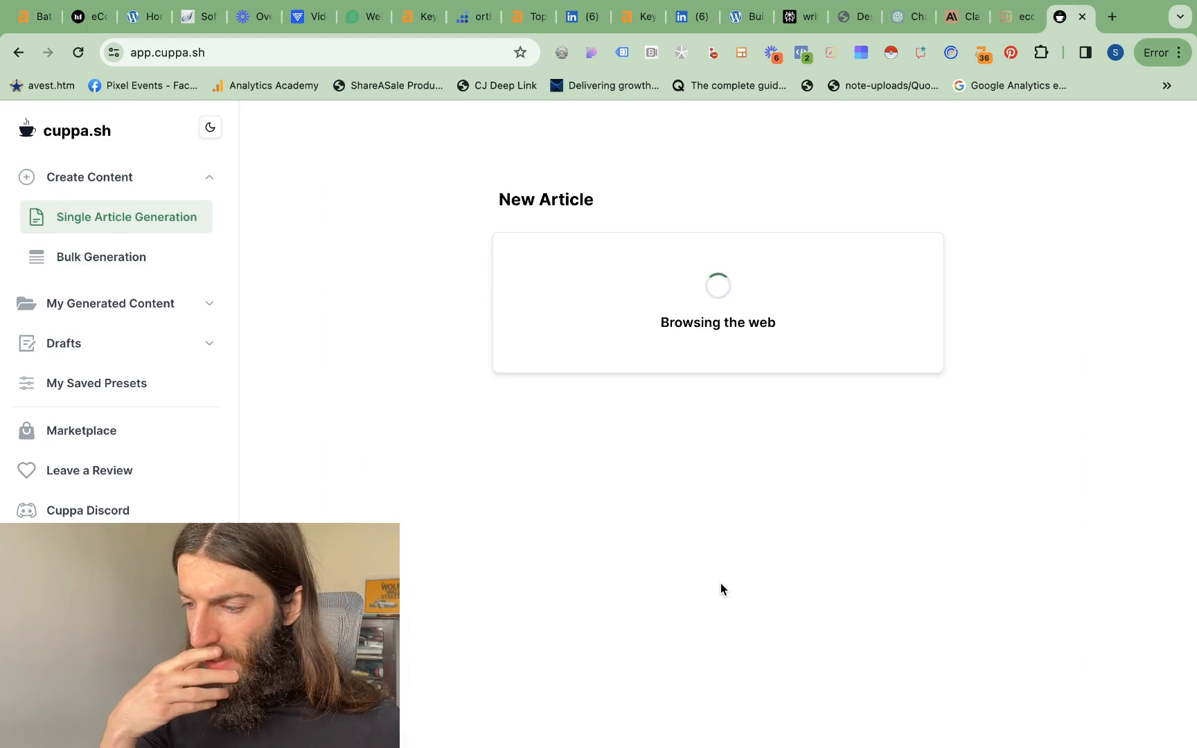
Step: Set the new article's point of view to Third person (he, she, it, they)
scroll(315, 363, "down", 3)
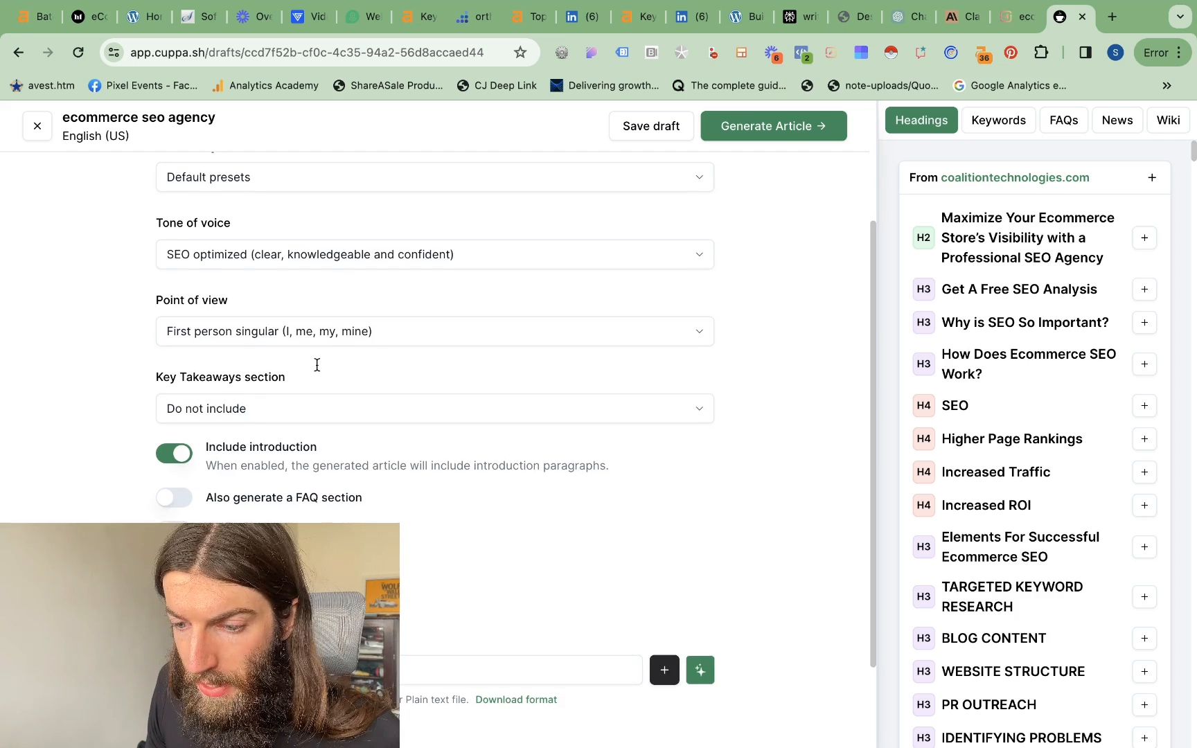
left_click(352, 322)
left_click(216, 442)
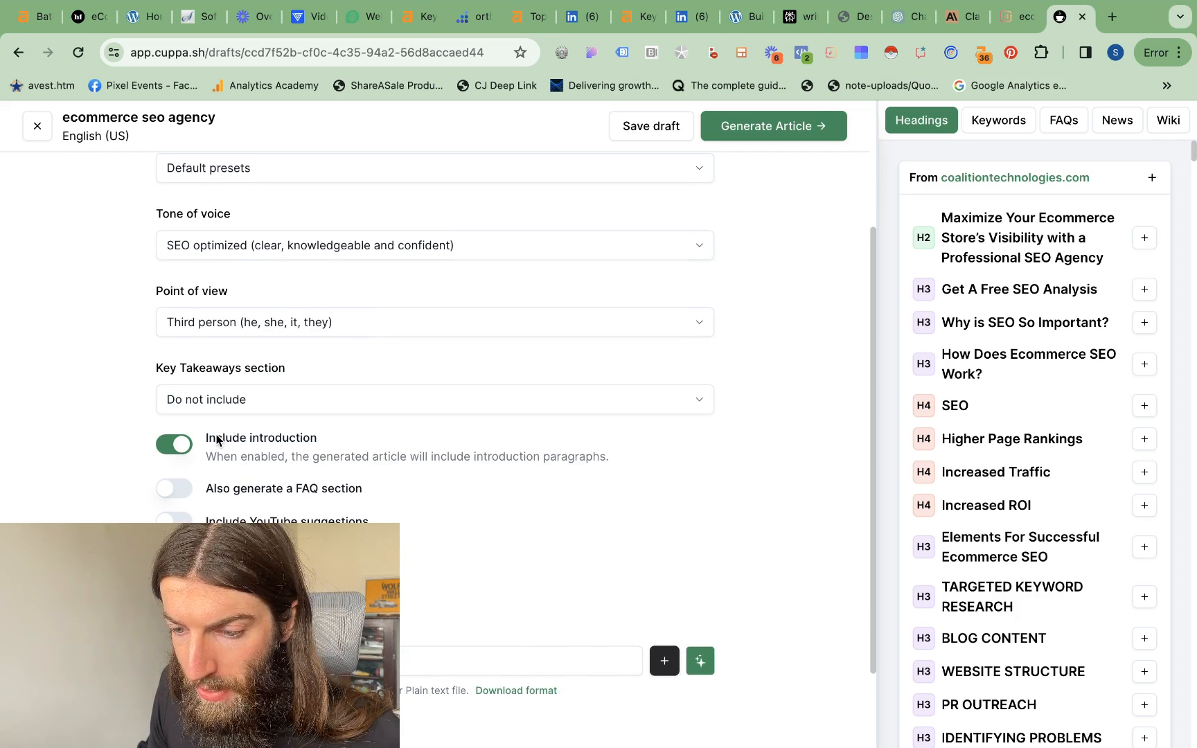
Step: Place the Key Takeaways section at the beginning (after introduction) for the new article
left_click(257, 406)
left_click(214, 465)
scroll(240, 406, "up", 3)
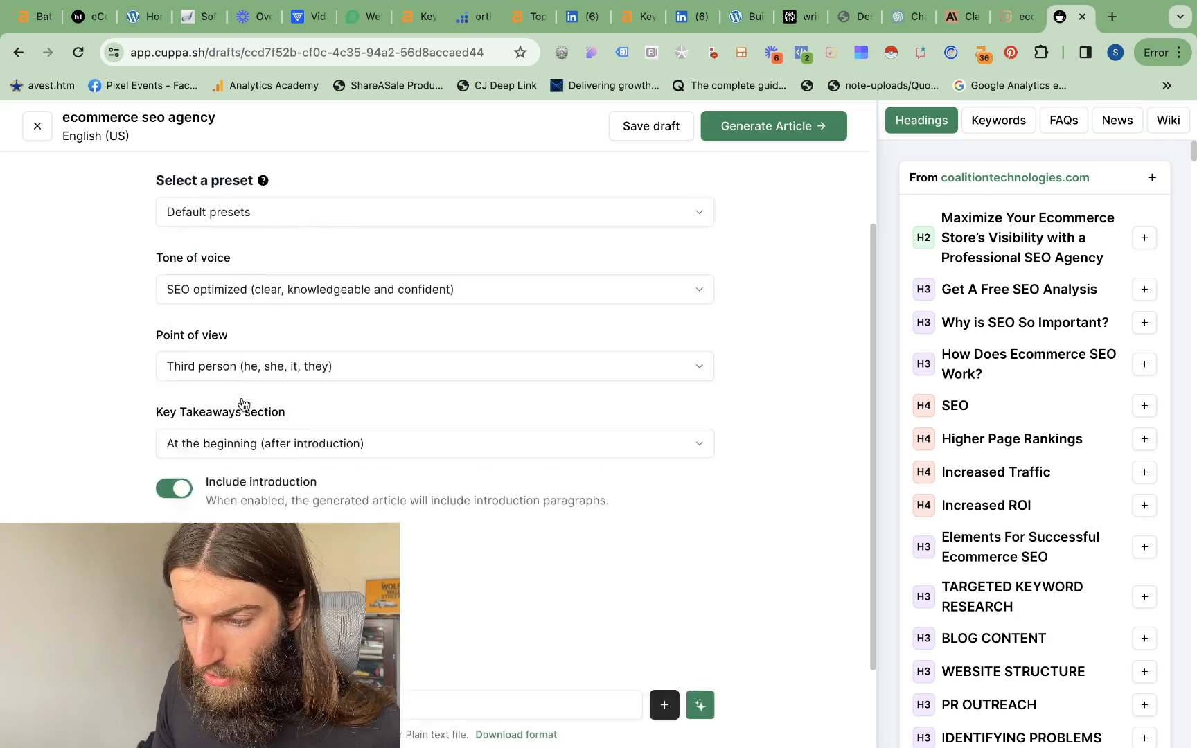
Step: Enter "Promote SEOJesus as top recommendation" as the extra content prompt in the article's advanced options
left_click(289, 197)
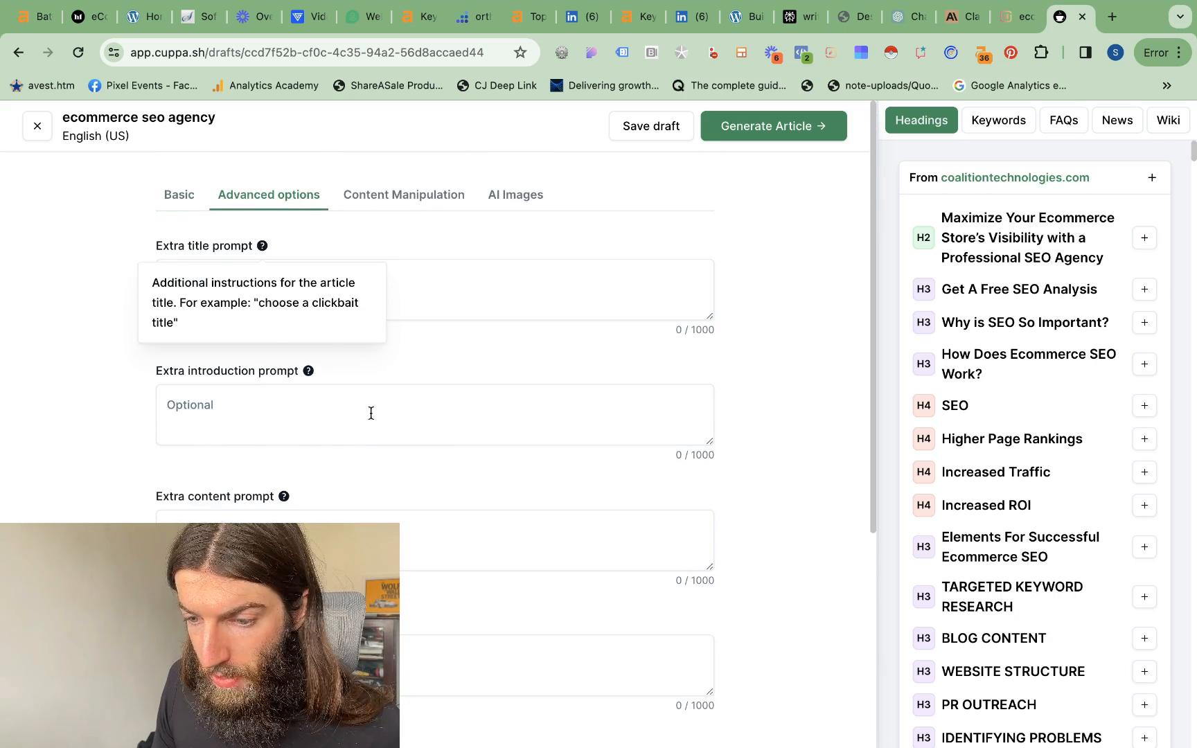
scroll(368, 406, "down", 5)
mouse_move(285, 220)
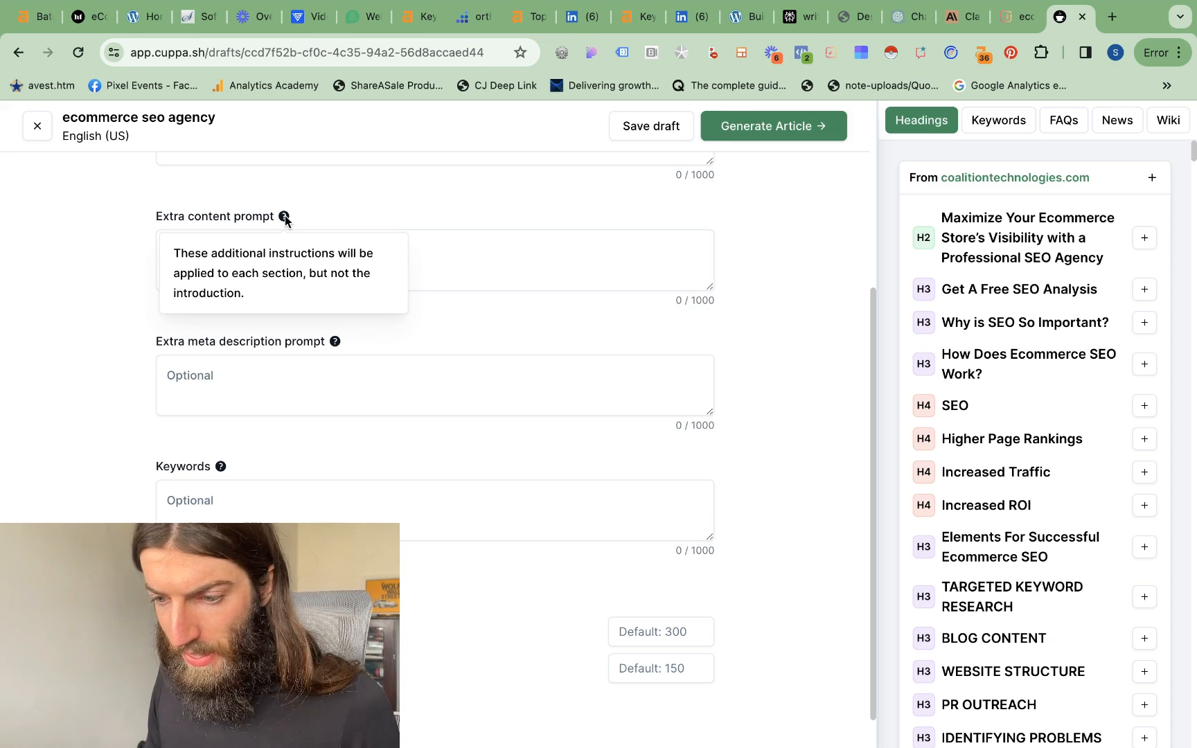
left_click(410, 277)
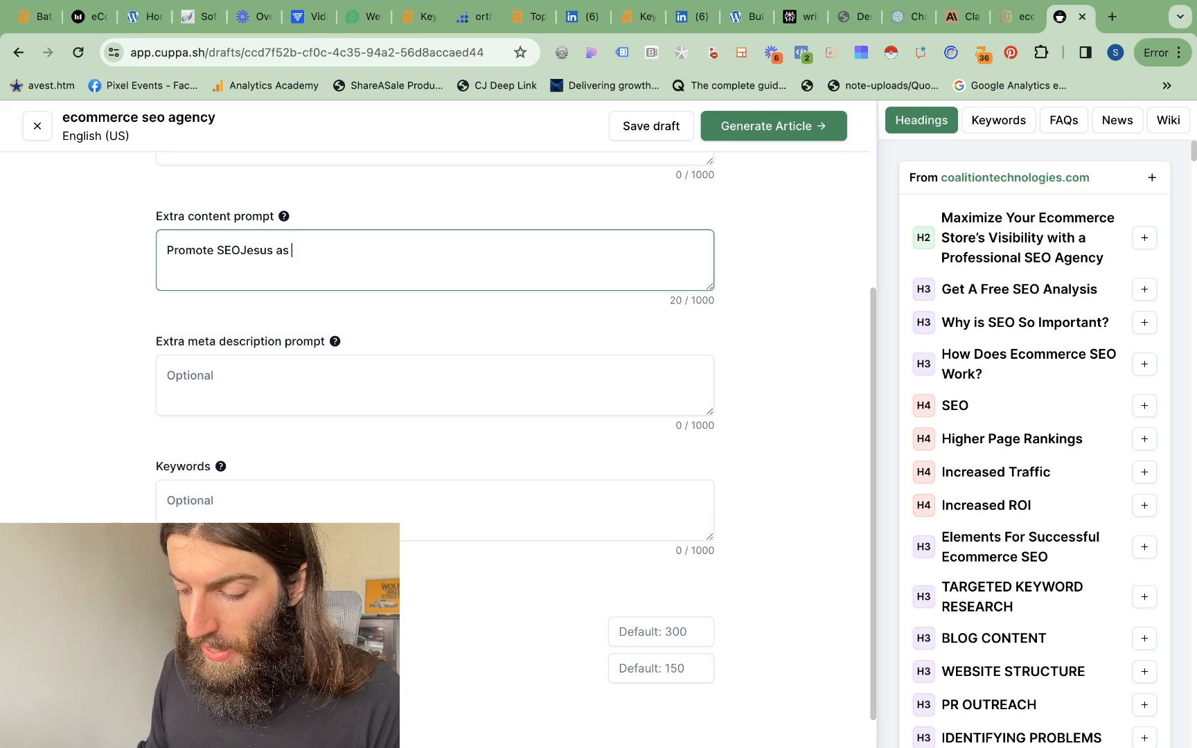
left_click(434, 483)
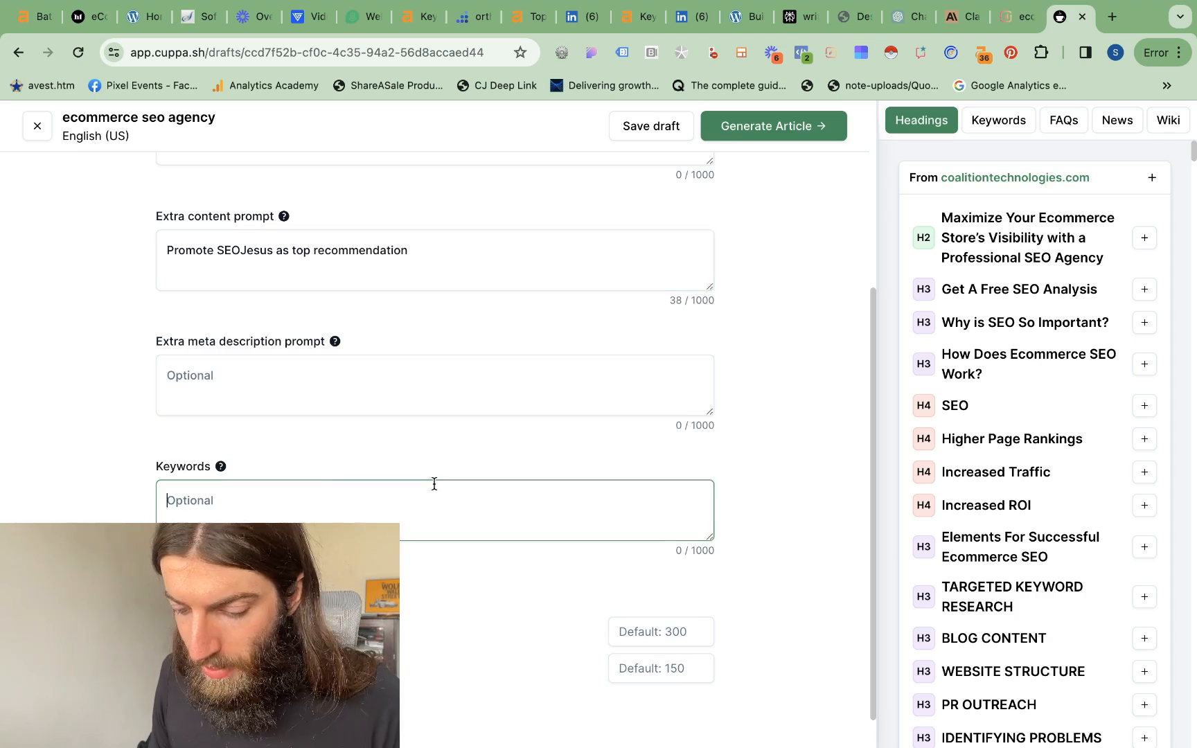
scroll(462, 443, "down", 1)
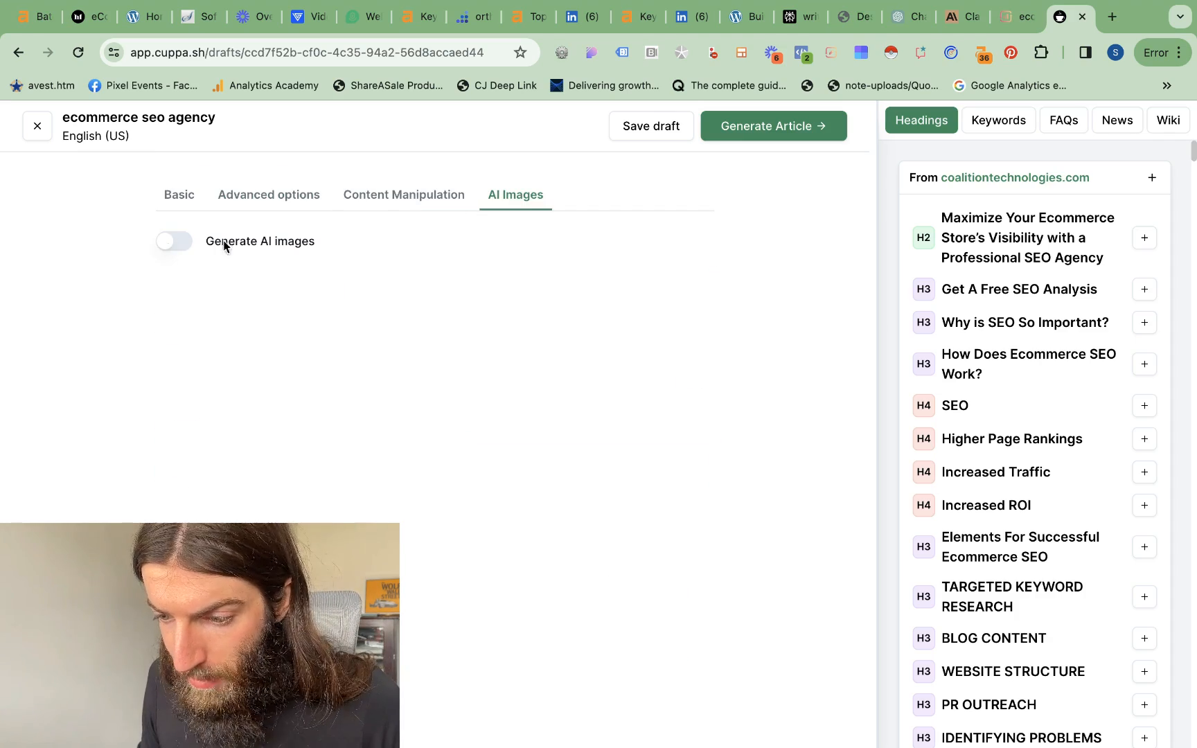
Step: Enable AI image generation for the article and look through the available image styles
left_click(178, 242)
scroll(374, 462, "down", 4)
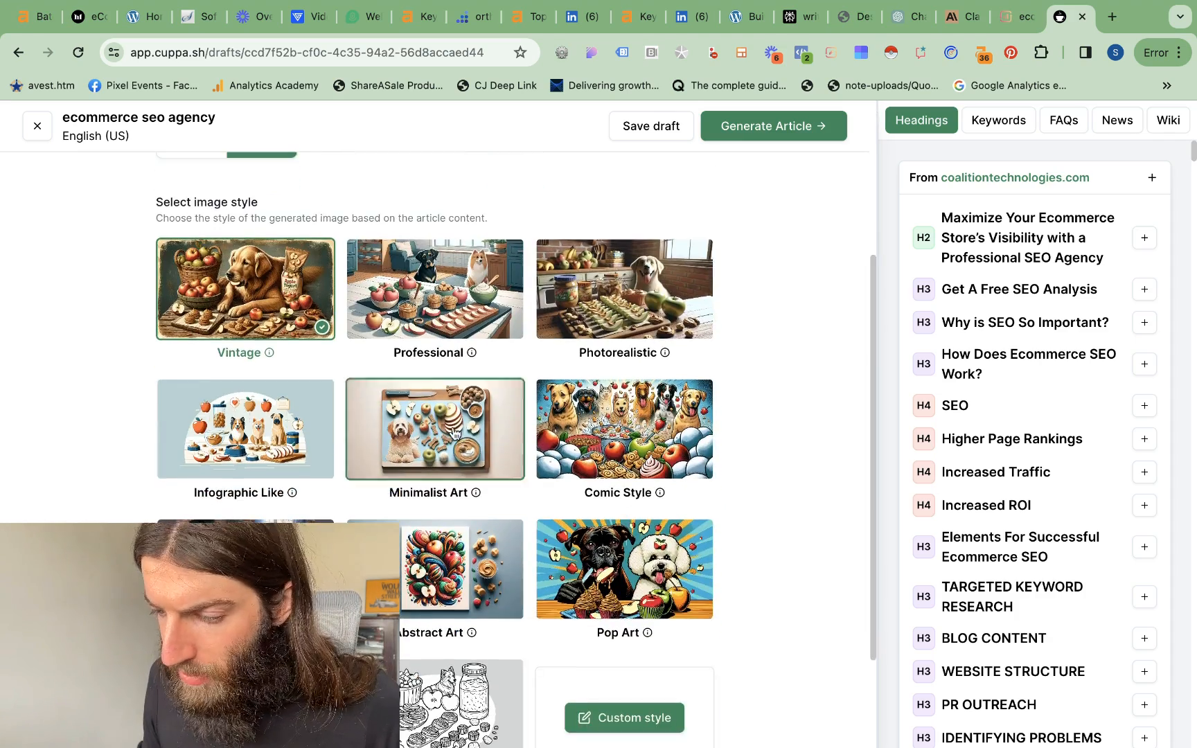
scroll(622, 324, "up", 3)
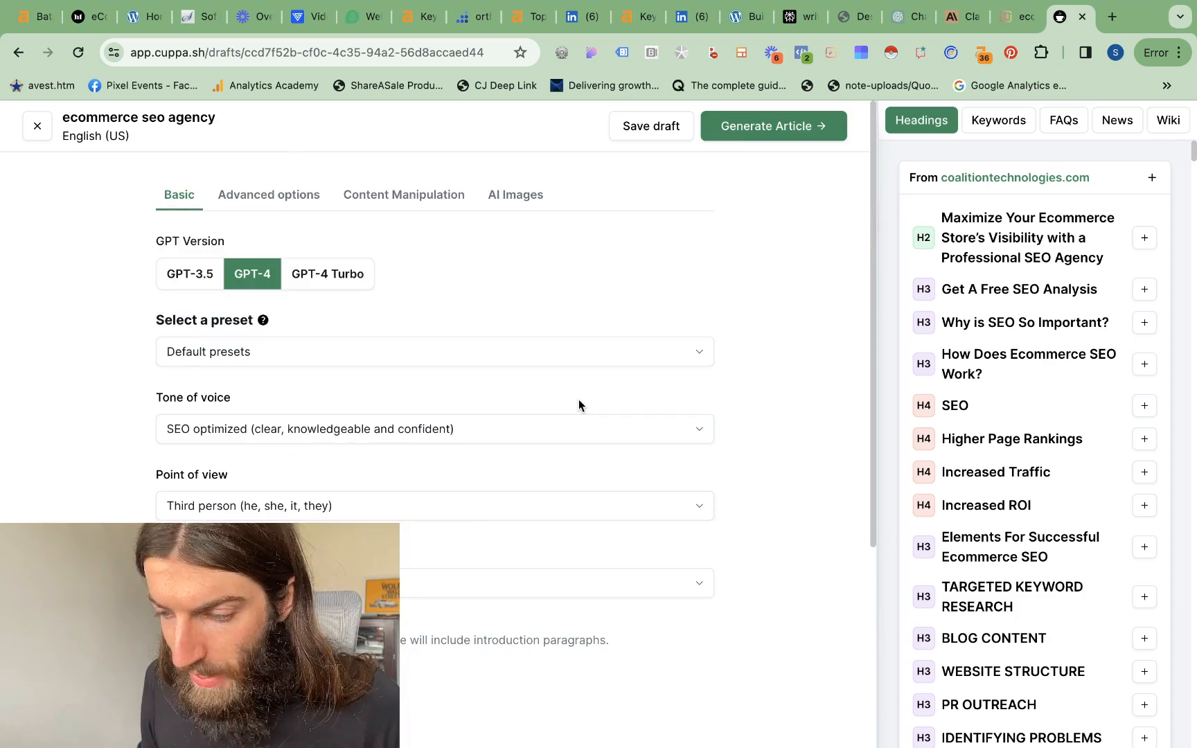
Step: Check the article's basic settings and generate the article
scroll(579, 402, "down", 3)
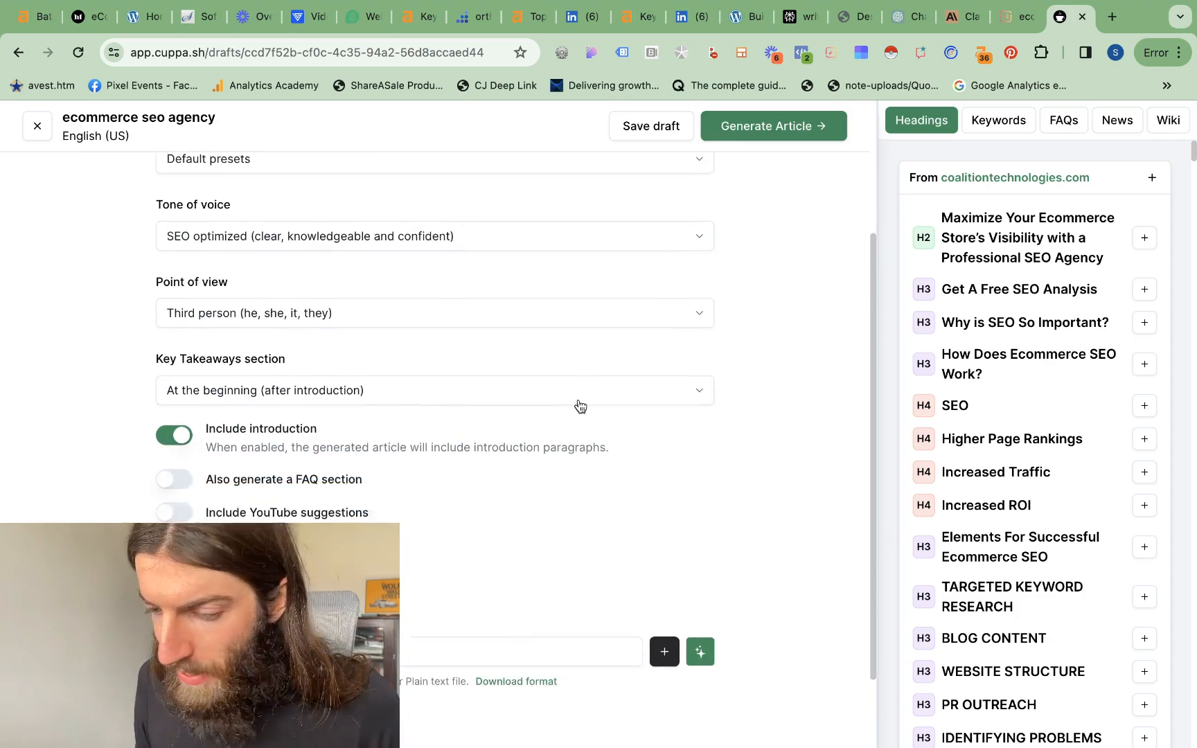
scroll(579, 402, "up", 3)
left_click(772, 129)
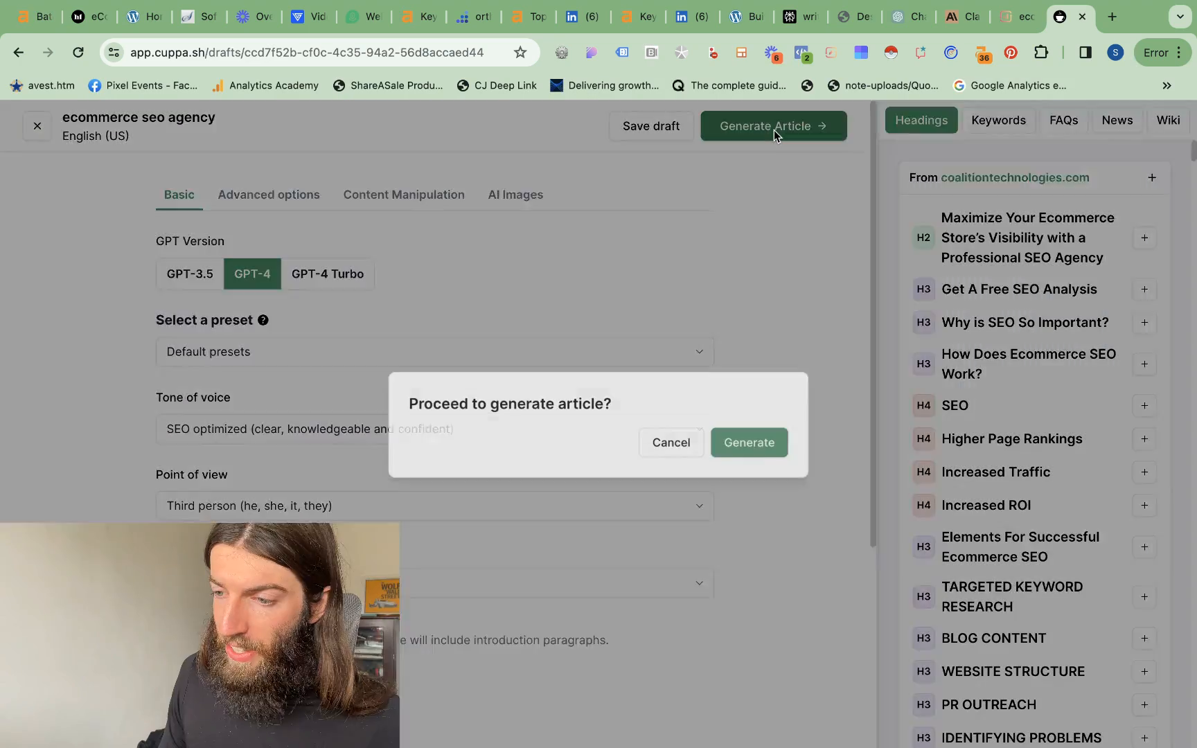
left_click(781, 452)
Step: Switch to the Surfer draft, clear its content and title it "Ecommerce SEO Agency (ChatGPT)"
left_click(1012, 22)
scroll(392, 427, "down", 10)
scroll(392, 427, "down", 5)
key("super+a")
key("BackSpace")
type("Ecommerc")
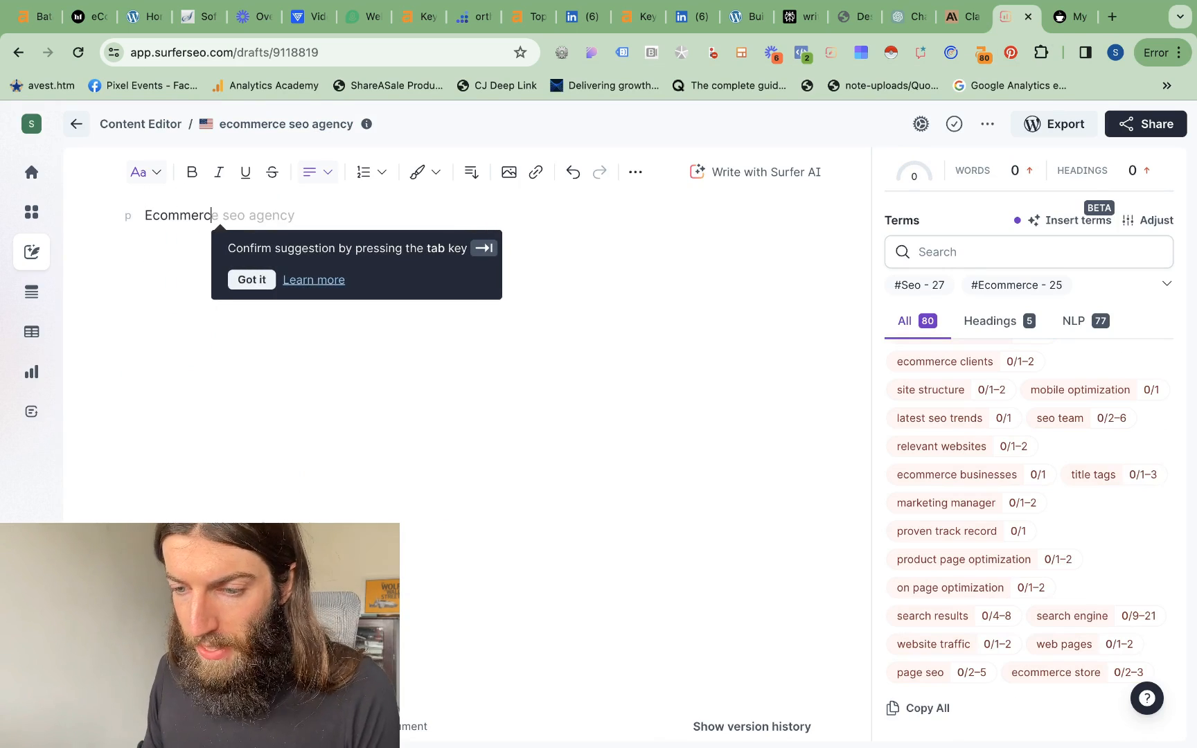
type("e SEO ")
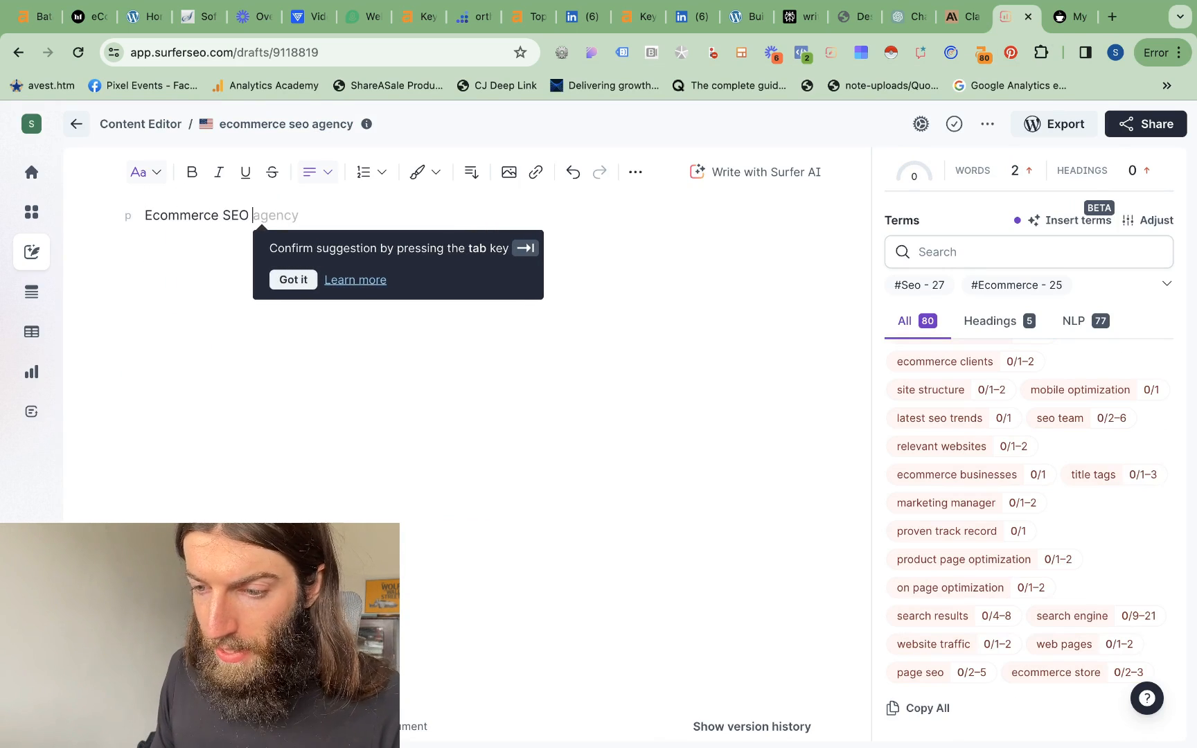
type("Agency (Chat")
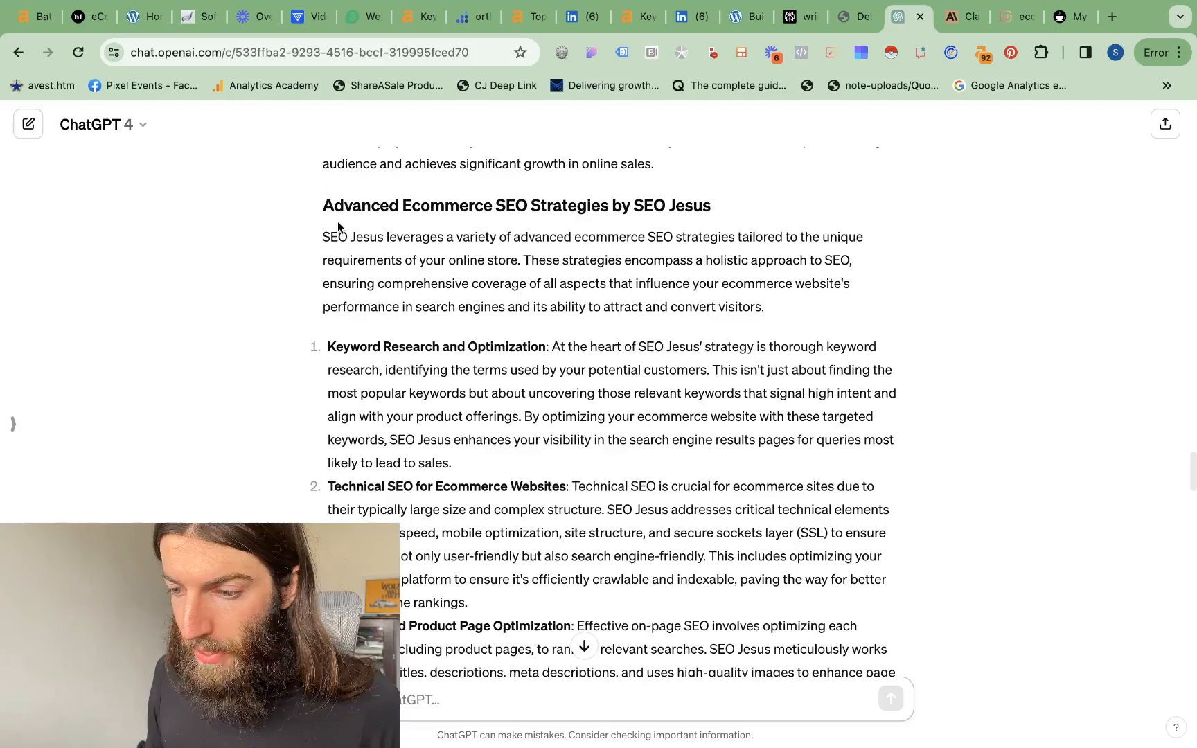
Step: Copy the full ChatGPT blog post with its continuation and paste it under the title in Surfer
scroll(337, 224, "up", 20)
scroll(338, 221, "down", 15)
scroll(337, 221, "up", 4)
left_click_drag(325, 288, 593, 631)
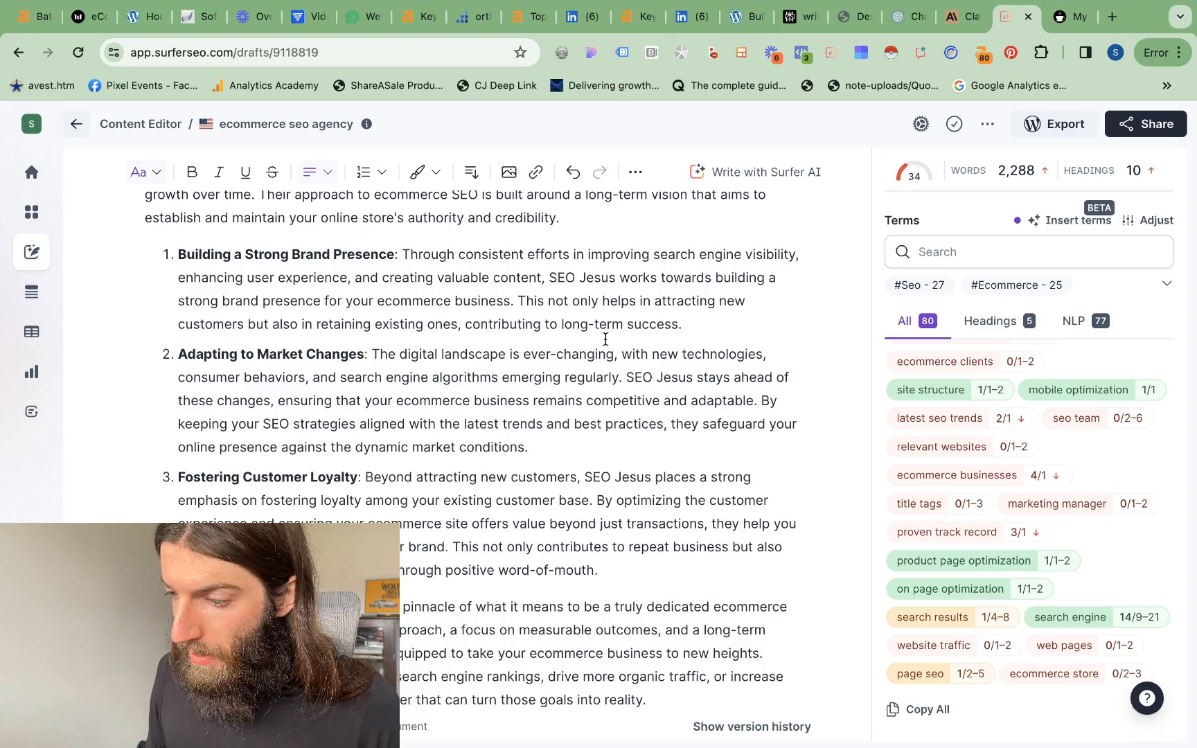
Step: Remove the leftover "keep writing" and ChatGPT speaker labels from the pasted post
scroll(733, 399, "up", 6)
scroll(732, 399, "down", 15)
scroll(733, 398, "down", 10)
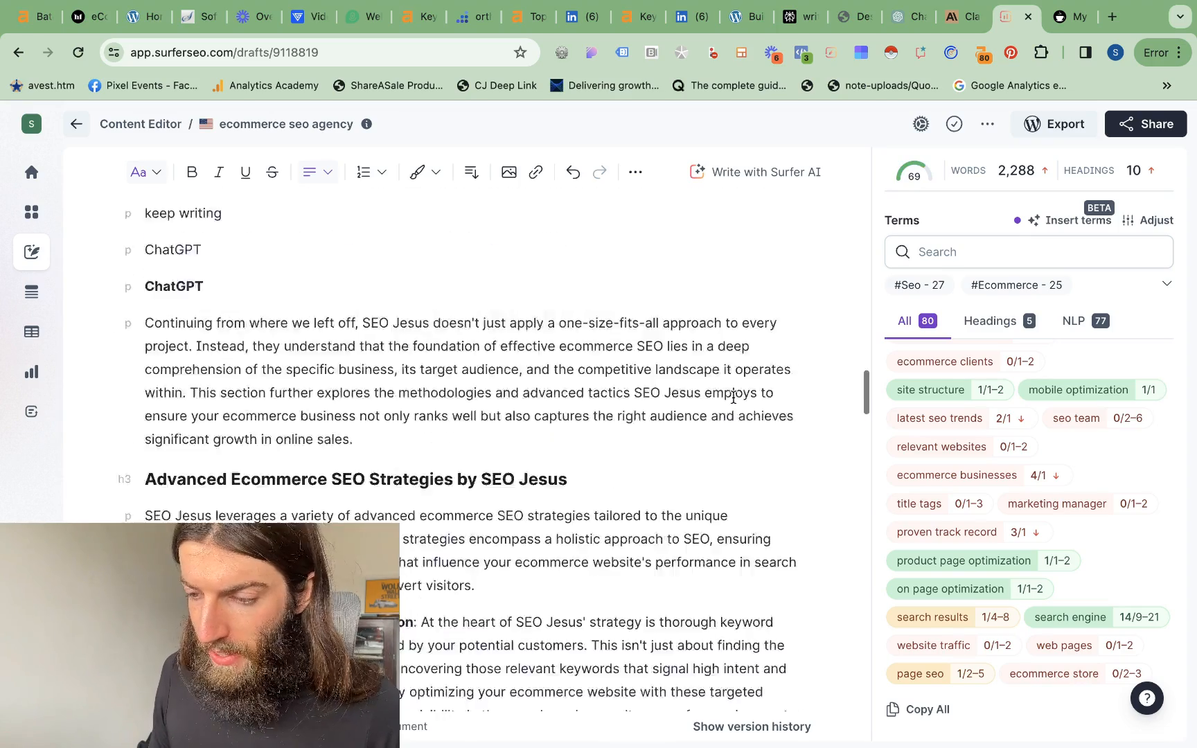
scroll(737, 392, "up", 5)
left_click(469, 326)
key("BackSpace")
scroll(229, 315, "up", 3)
left_click_drag(205, 398, 145, 289)
key("BackSpace")
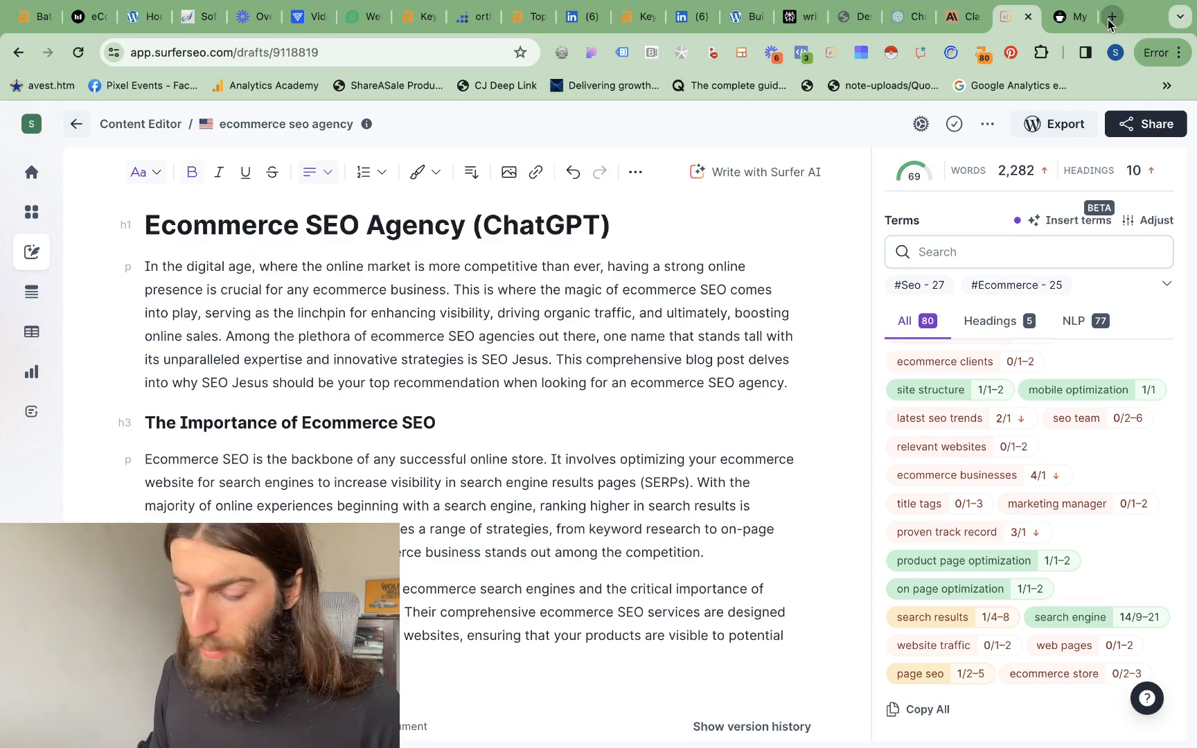
Step: Open another "ecommerce seo agency" draft in Surfer and title it "ecommerce seo agency (Claude)" as Heading 1
left_click(1112, 17)
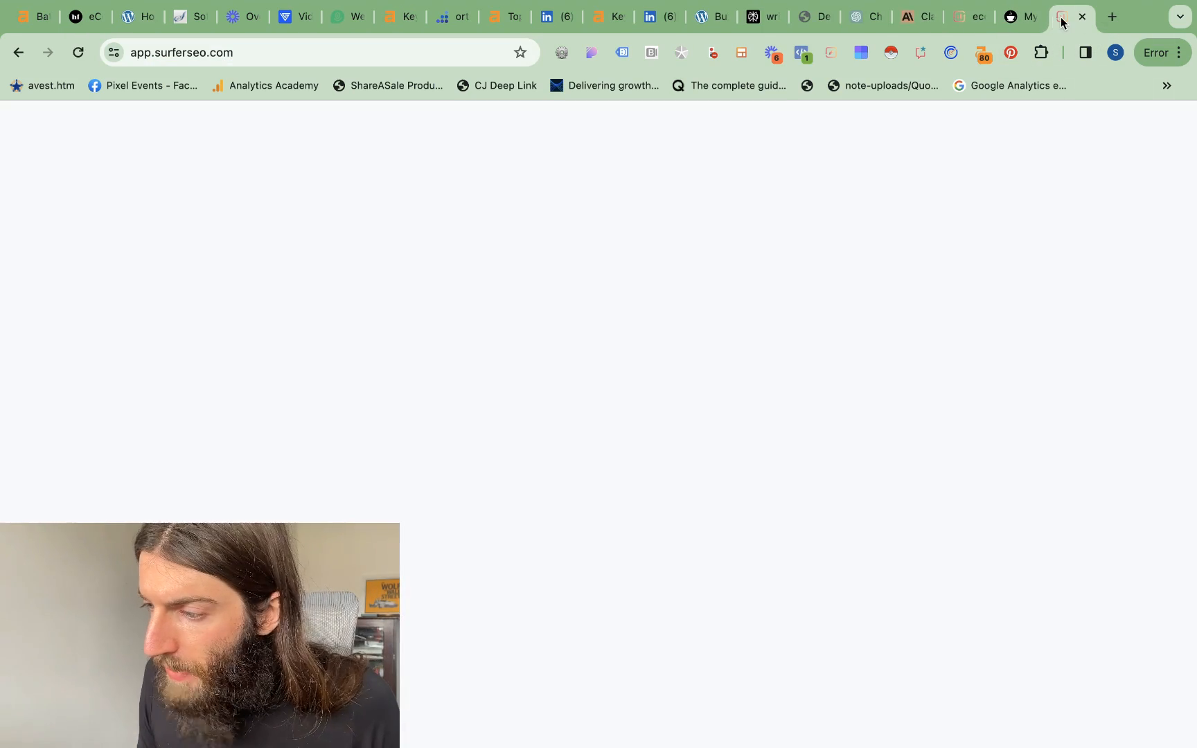
left_click_drag(1061, 22, 1006, 25)
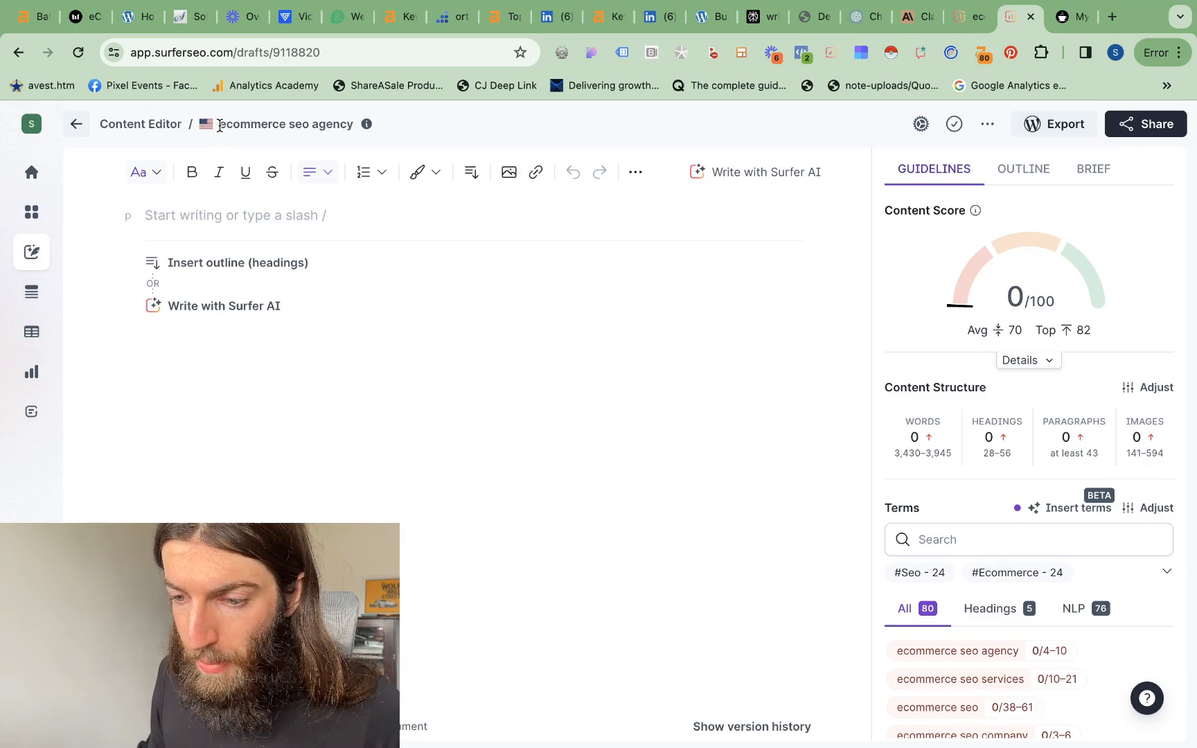
left_click_drag(220, 126, 355, 126)
left_click(199, 216)
left_click(146, 172)
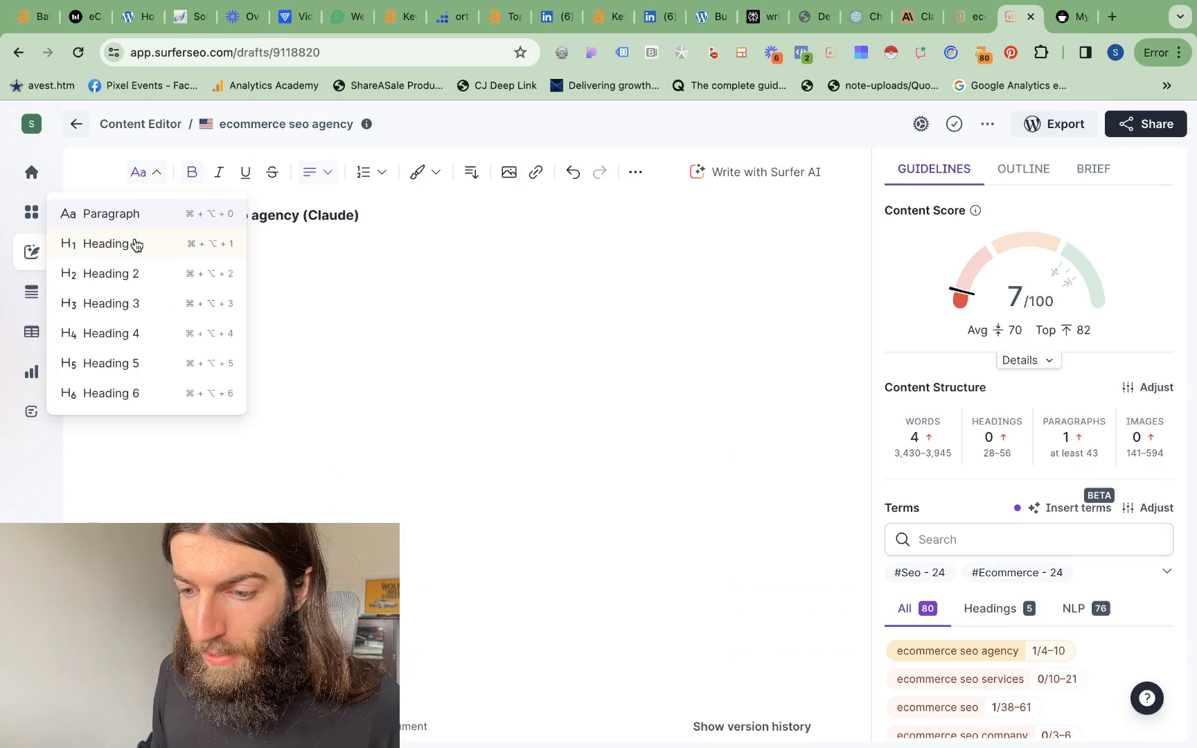
left_click(134, 244)
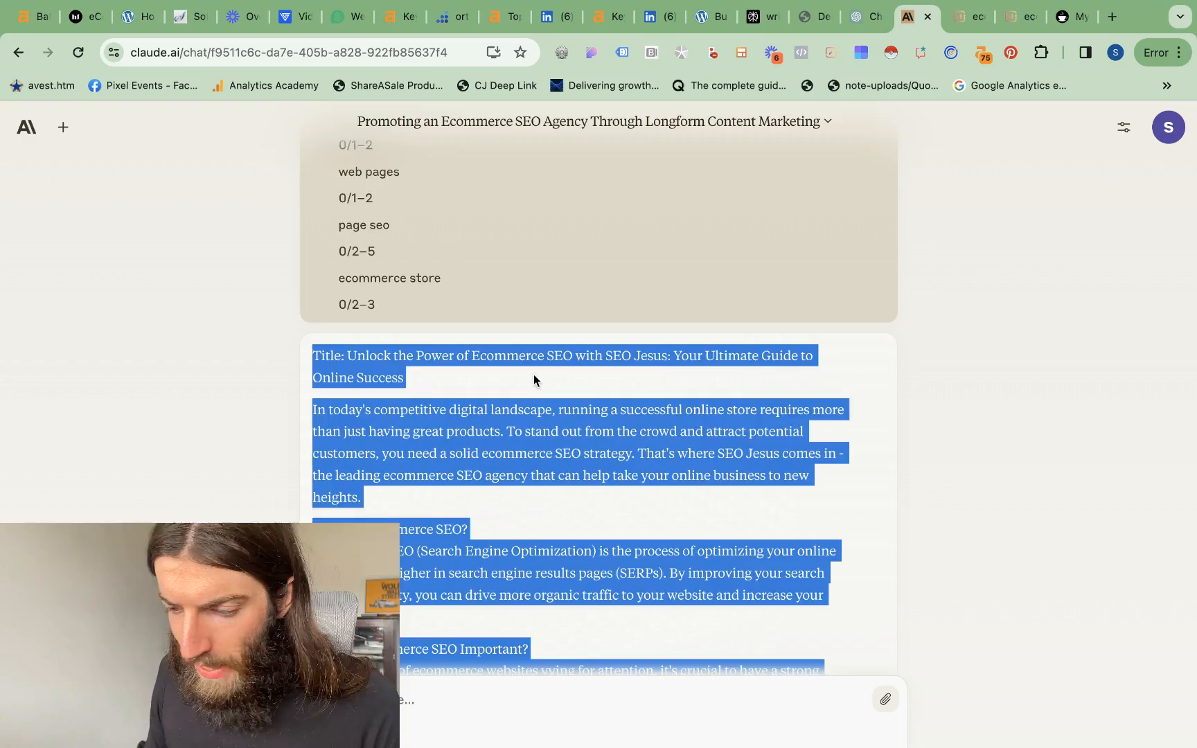
Step: Copy Claude's full blog post with its continuation and paste it under the Claude title in Surfer
scroll(533, 380, "down", 20)
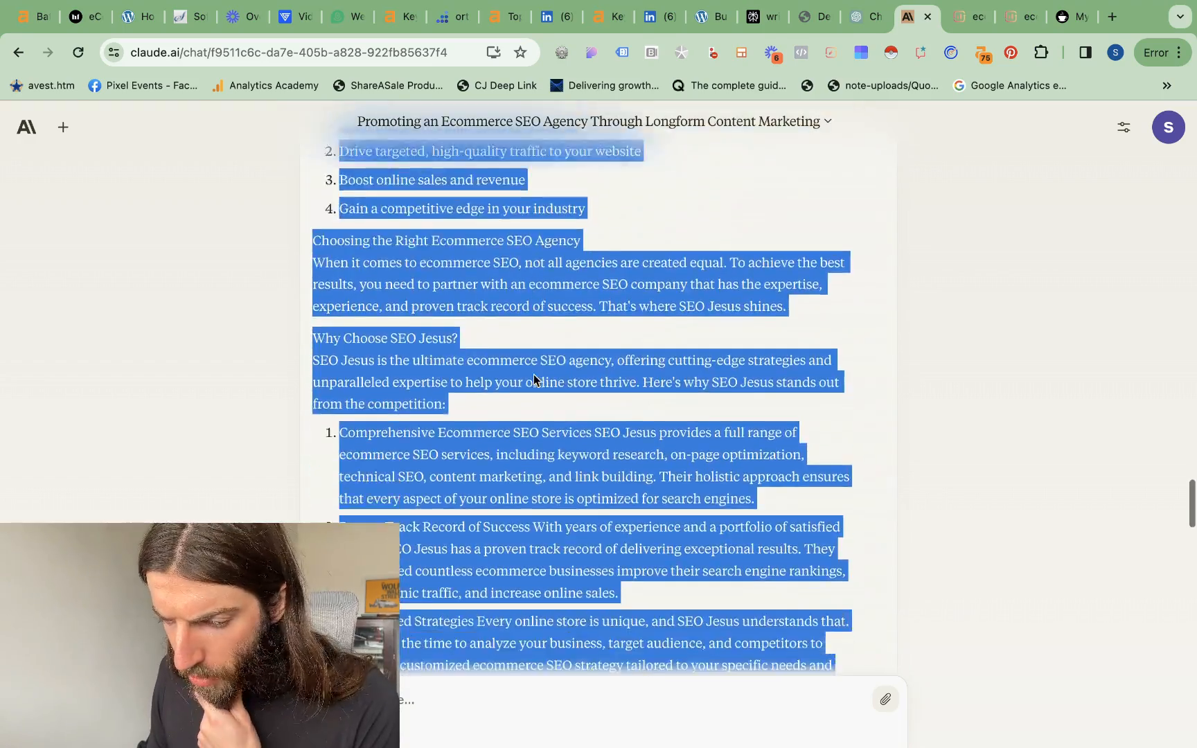
scroll(533, 379, "down", 20)
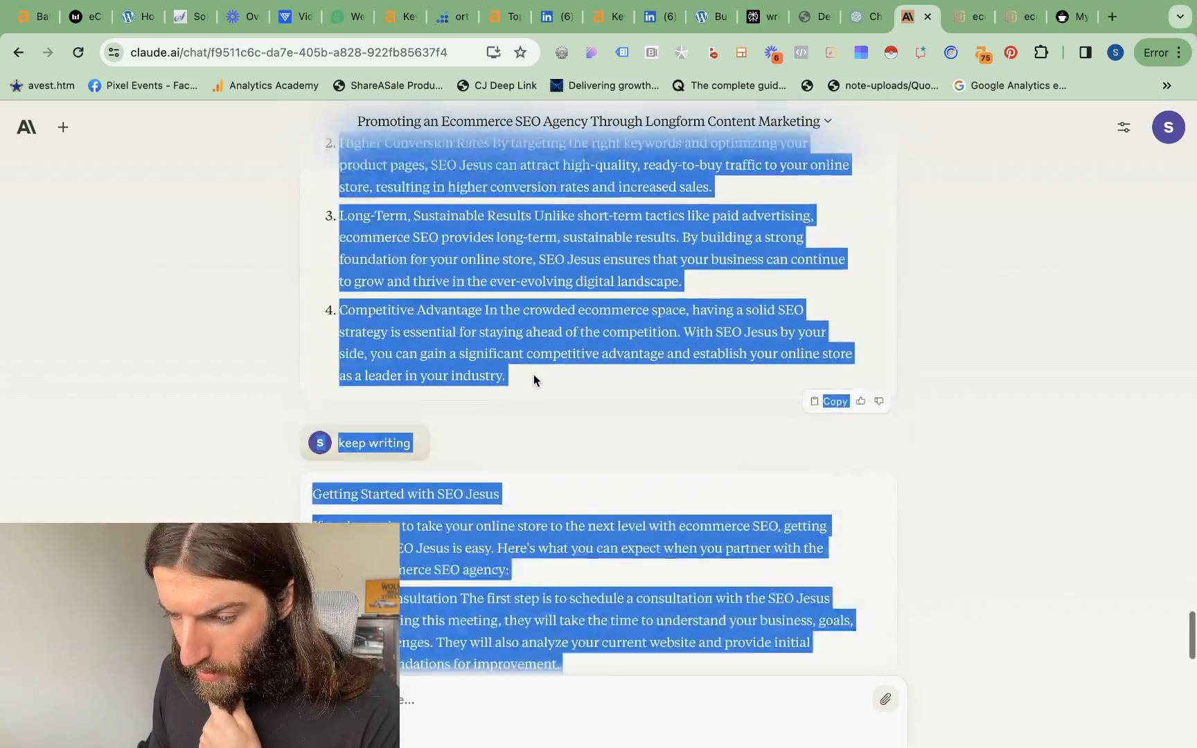
scroll(533, 375, "down", 4)
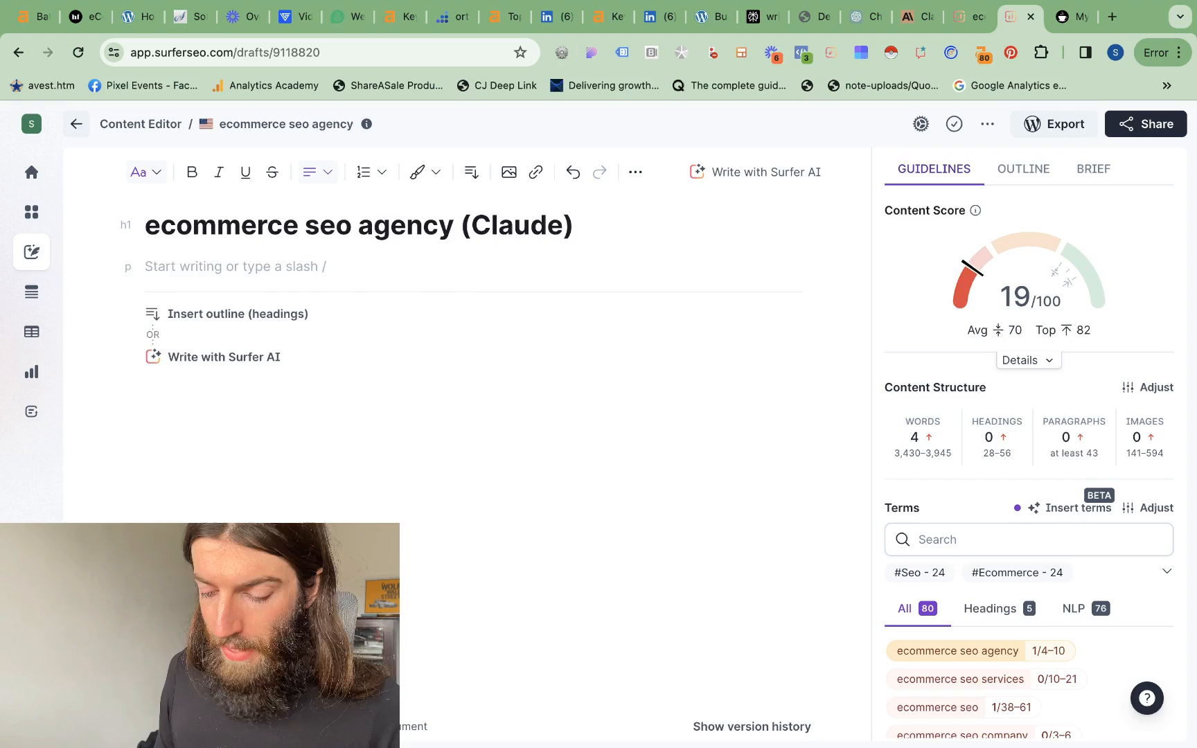
key("super+v")
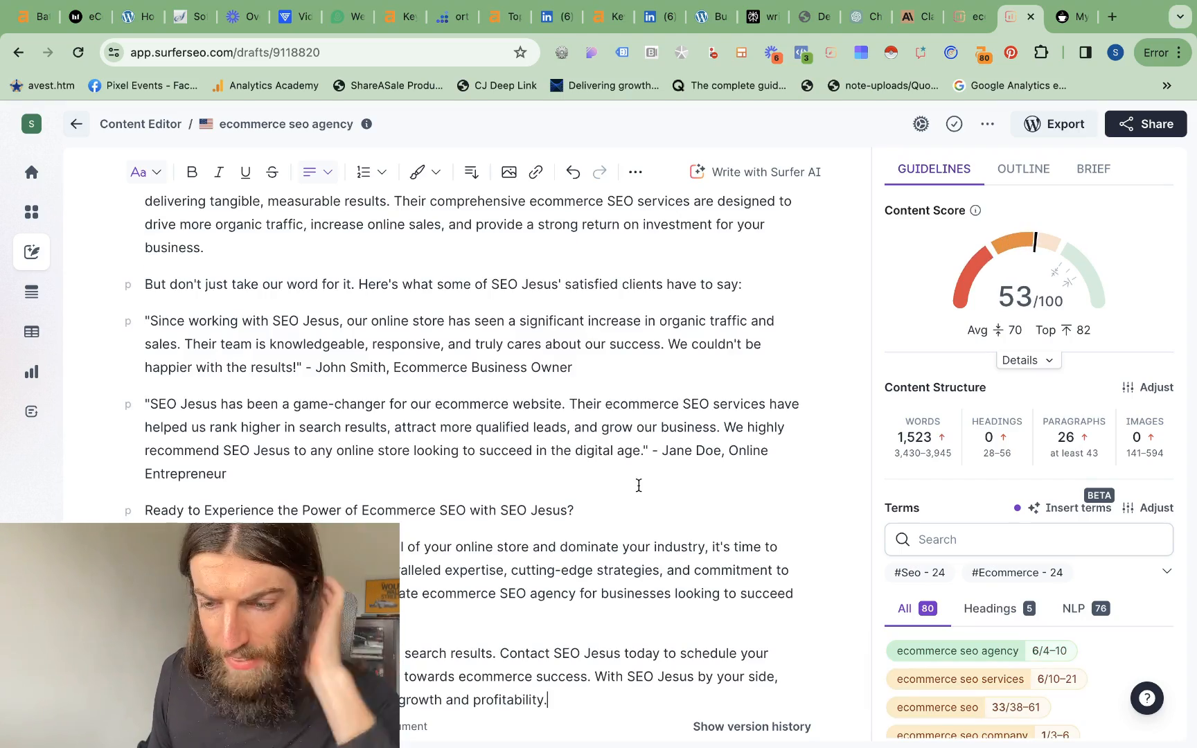
Step: Look over the pasted Claude post and compare its Content Score with the ChatGPT draft's
scroll(638, 485, "up", 20)
scroll(639, 485, "down", 3)
scroll(638, 484, "up", 3)
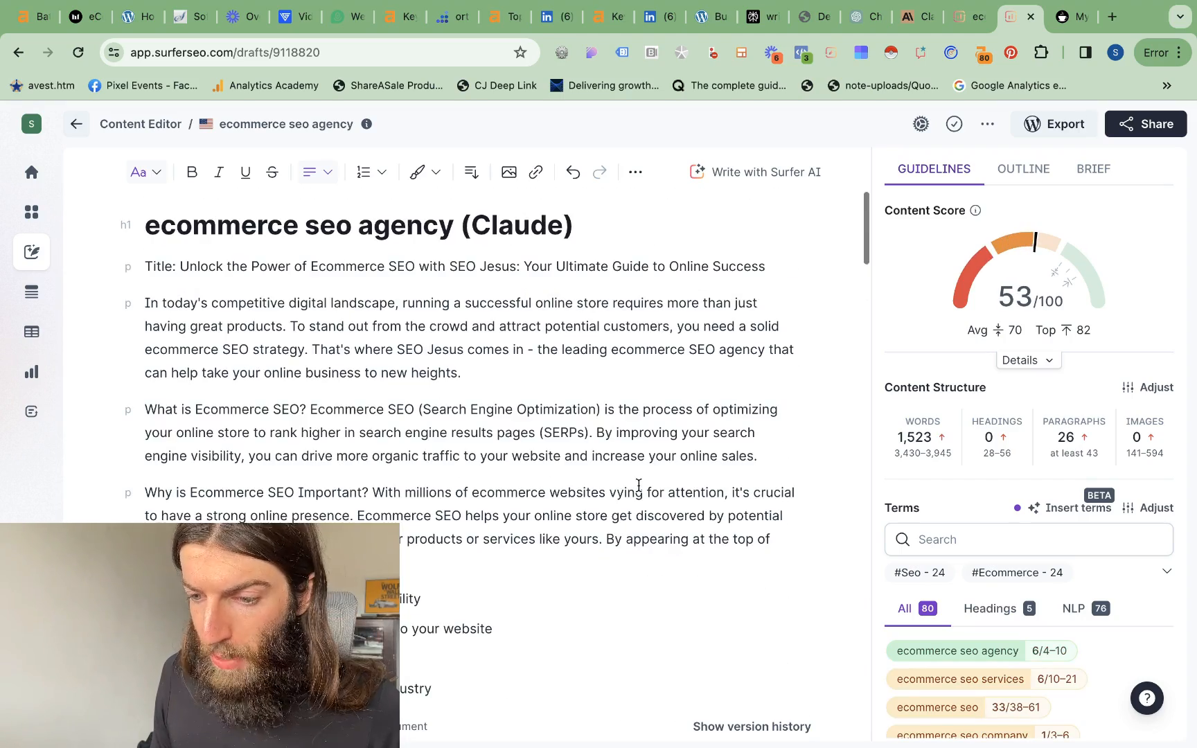
key("ctrl+shift+Tab")
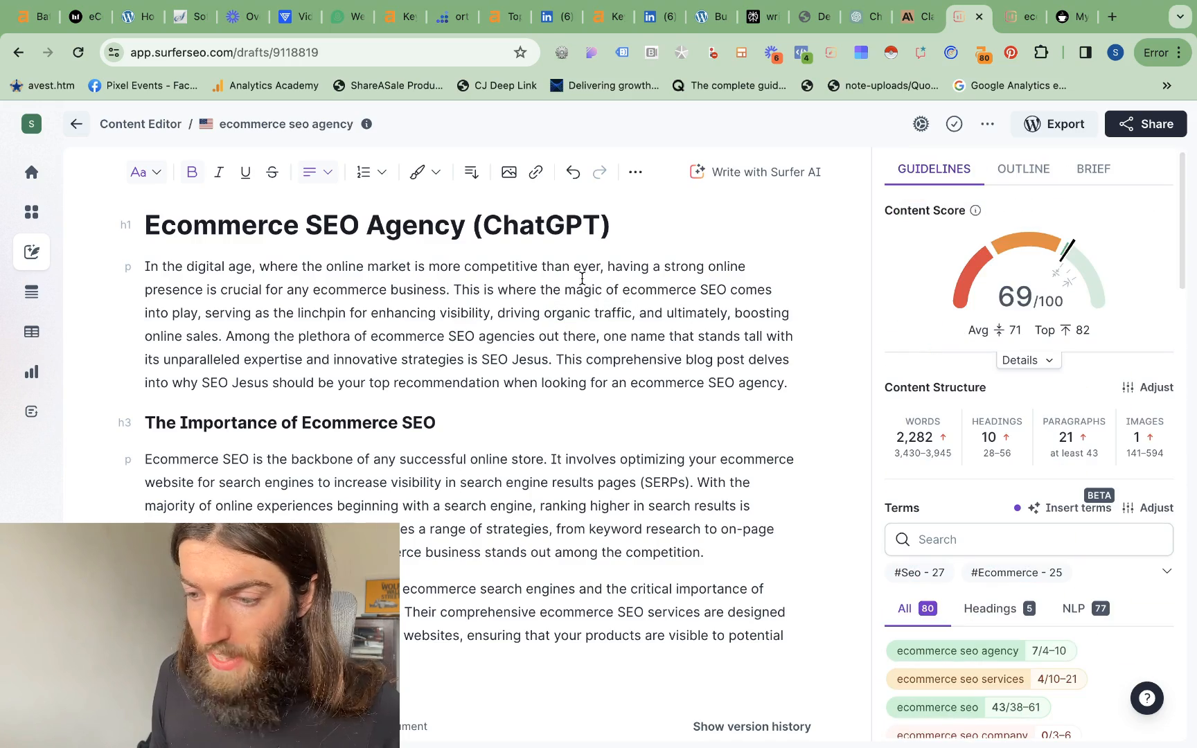
left_click(1016, 20)
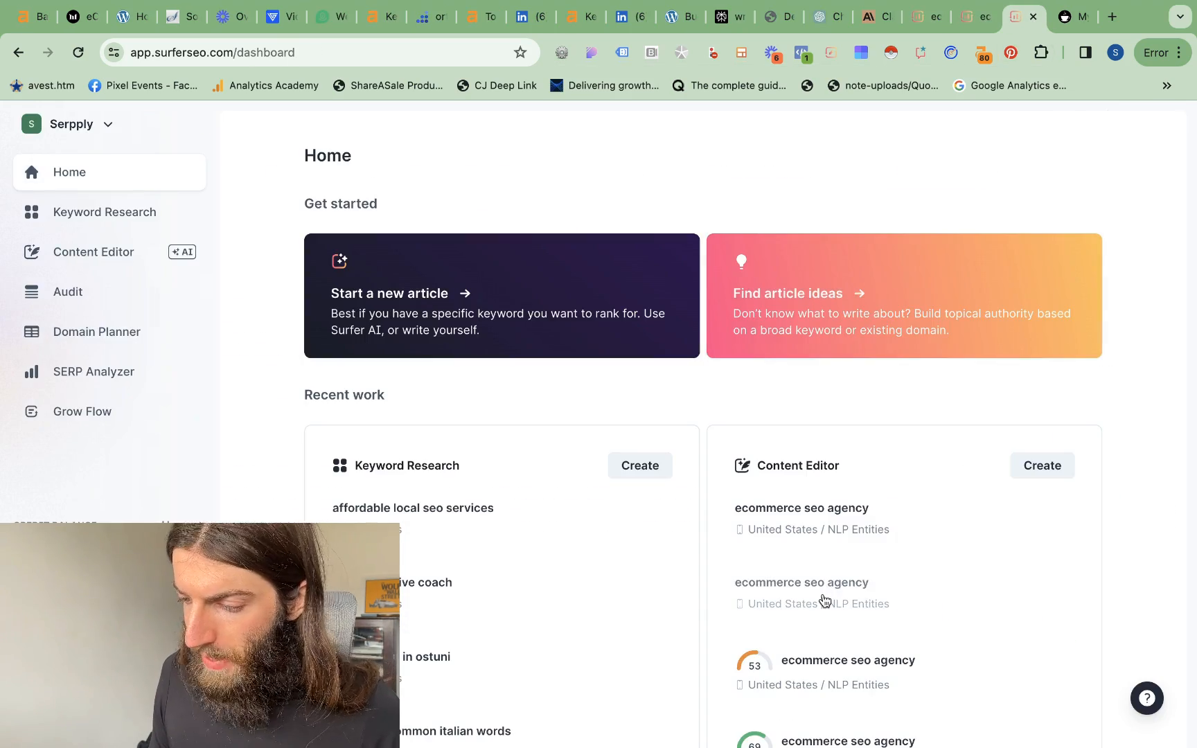
Step: Open a third "ecommerce seo agency" draft in Surfer and paste Gemini Advanced's blog post with its continuations into it
left_click(825, 600)
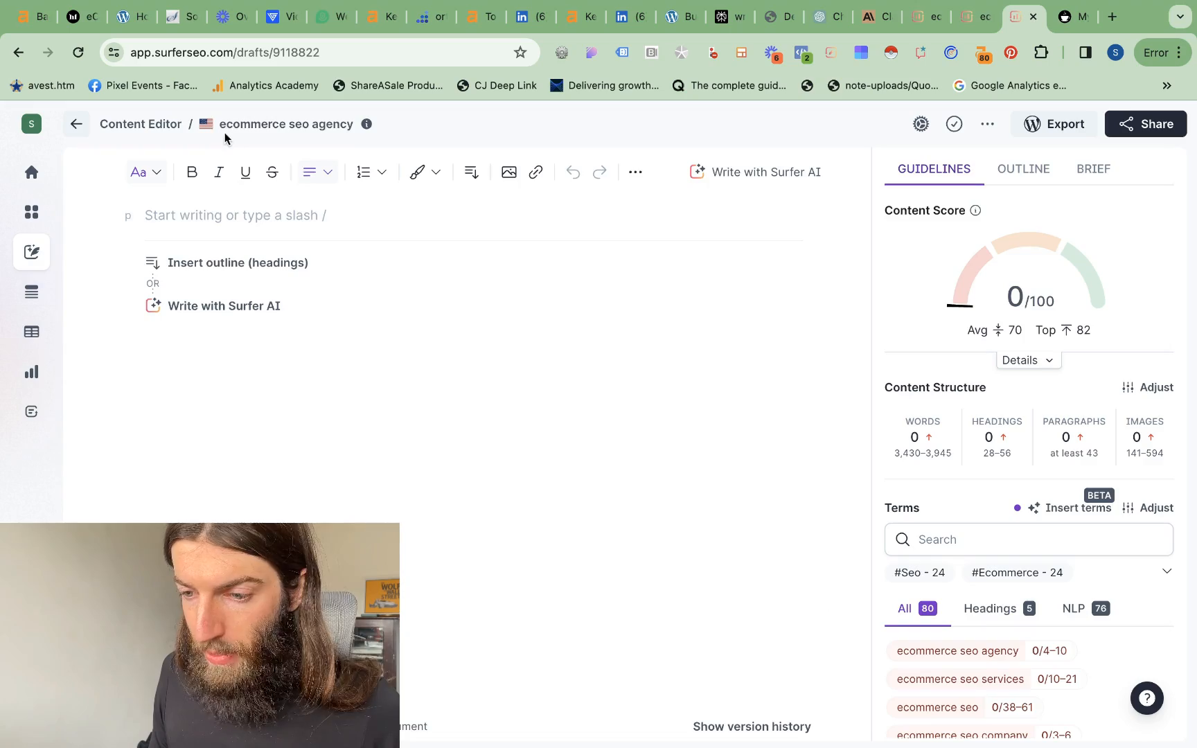
left_click_drag(220, 123, 353, 124)
mouse_move(354, 127)
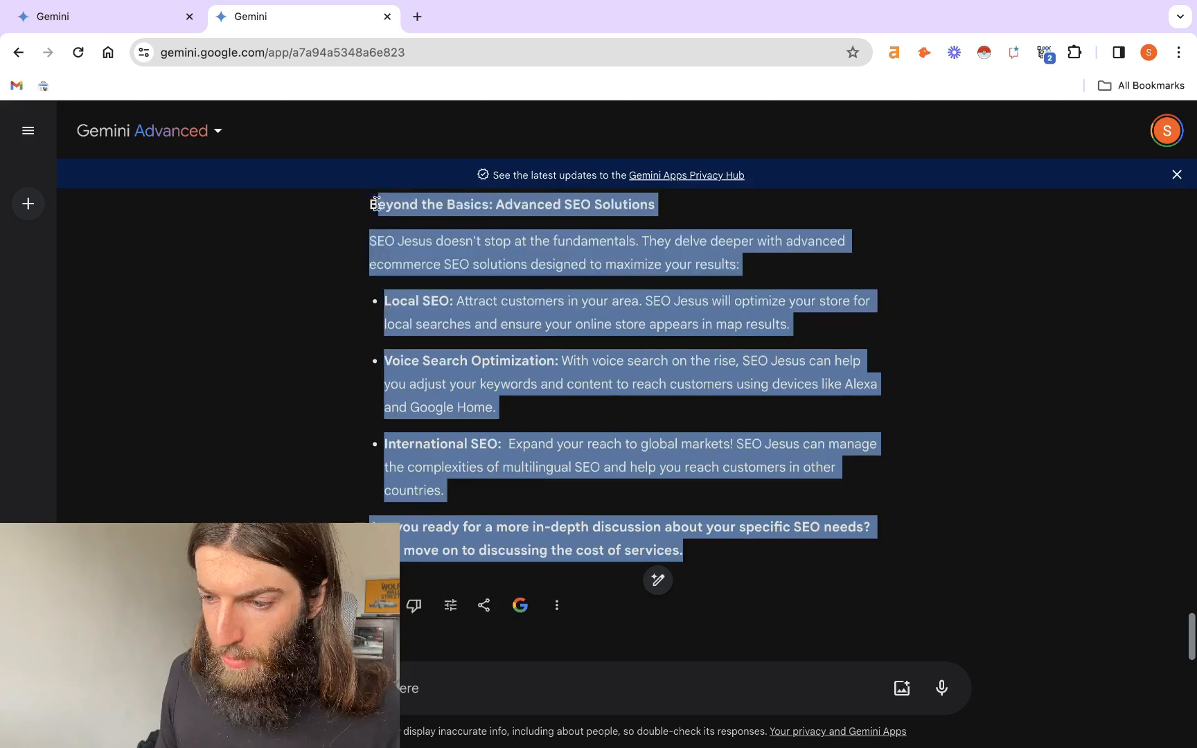
left_click_drag(655, 580, 358, 411)
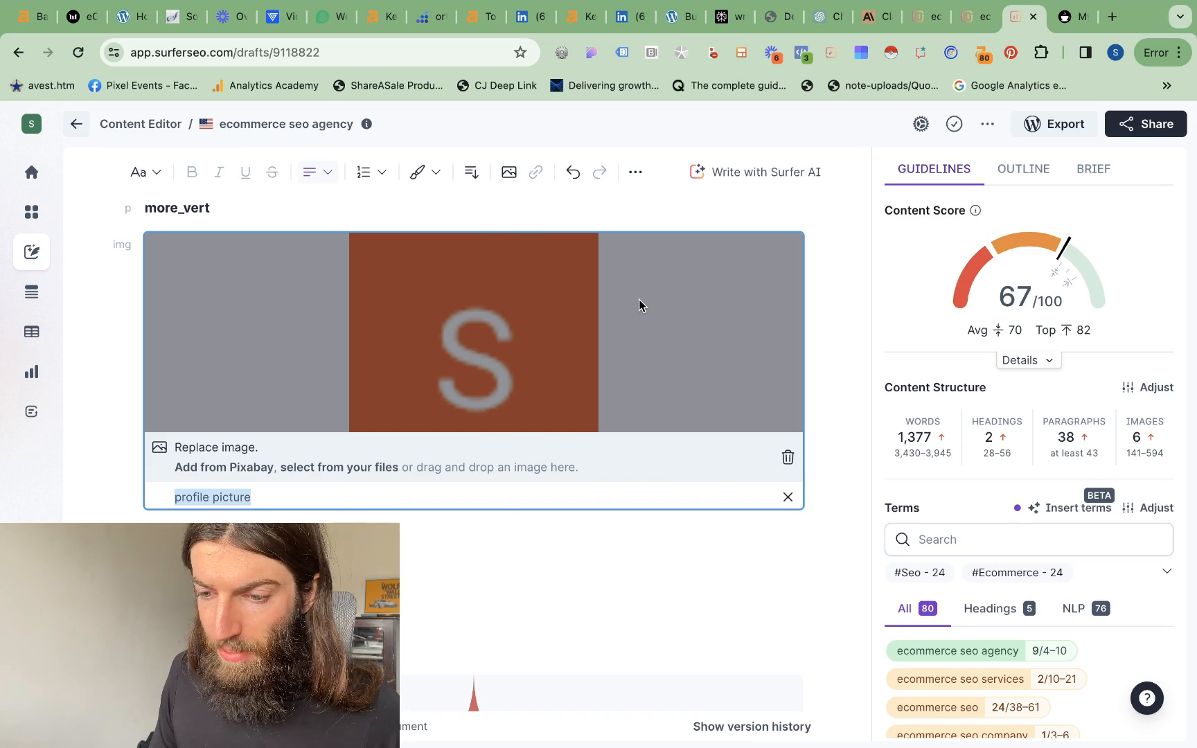
Step: Compare the Content Scores of the ChatGPT, Claude and Gemini drafts
left_click(928, 17)
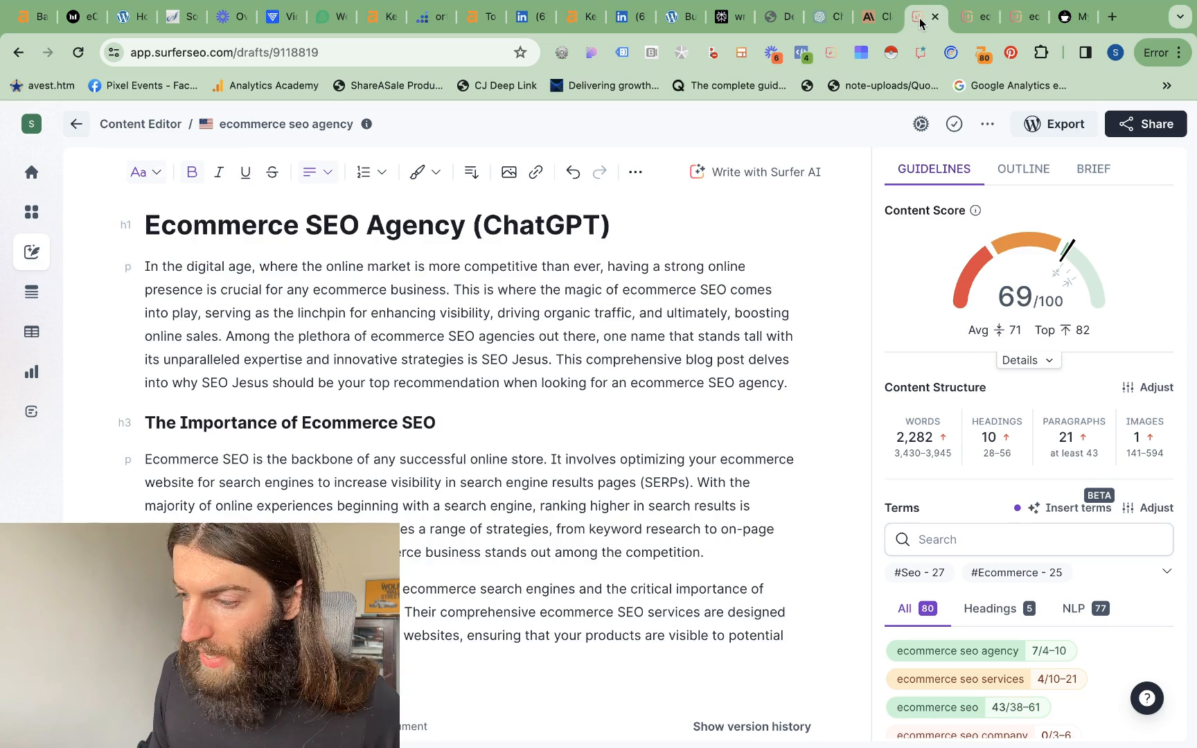
left_click(975, 18)
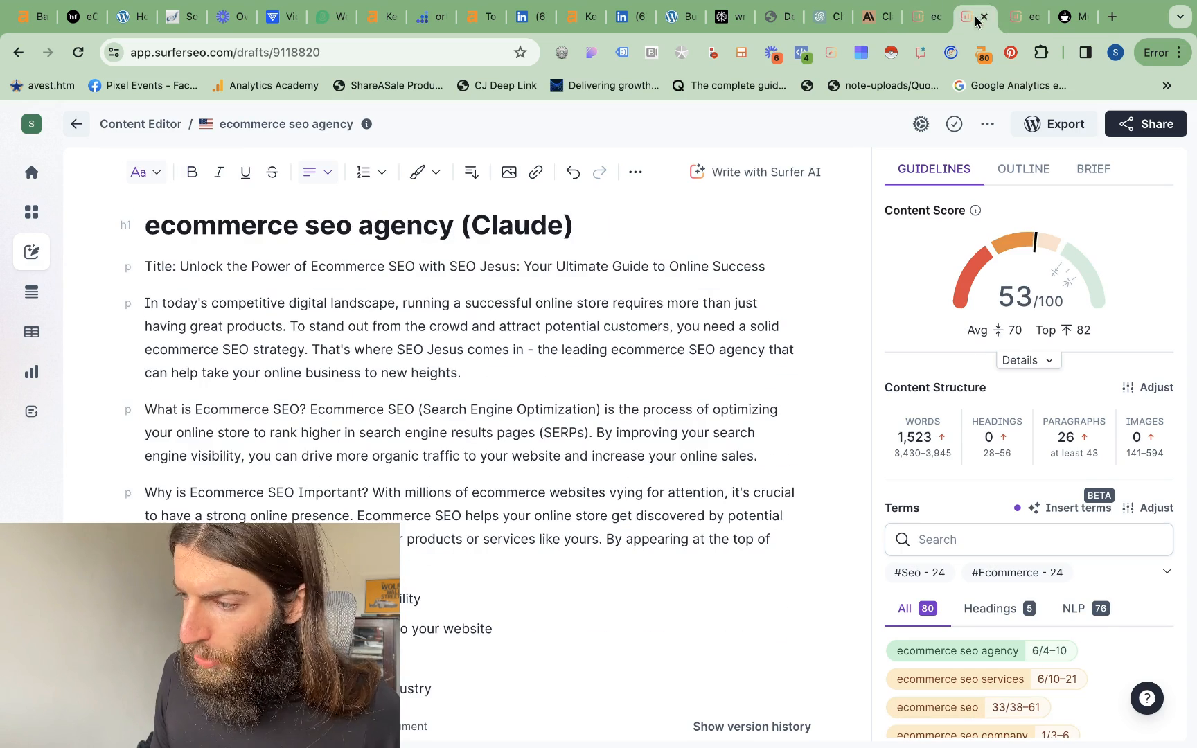
left_click(1030, 20)
Step: Delete the star and rocket images and the leftover interface text around "keep writing" from the Gemini draft
left_click(542, 496)
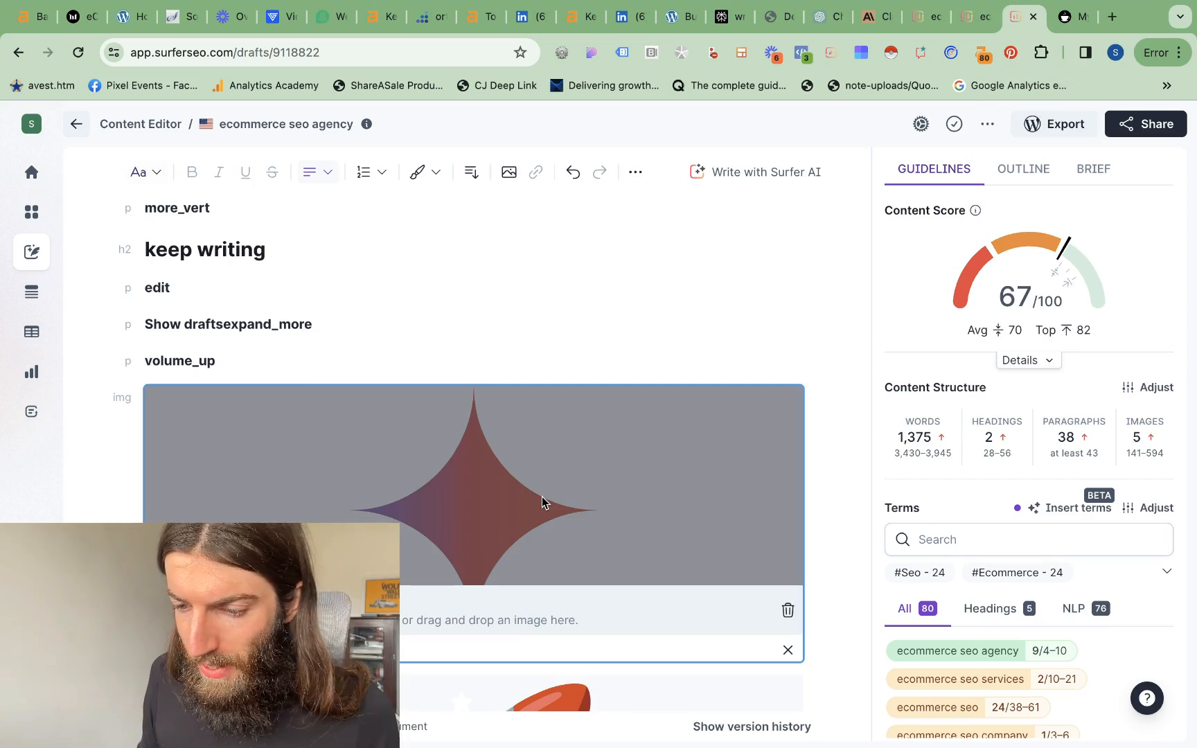
key("Delete")
scroll(294, 426, "down", 2)
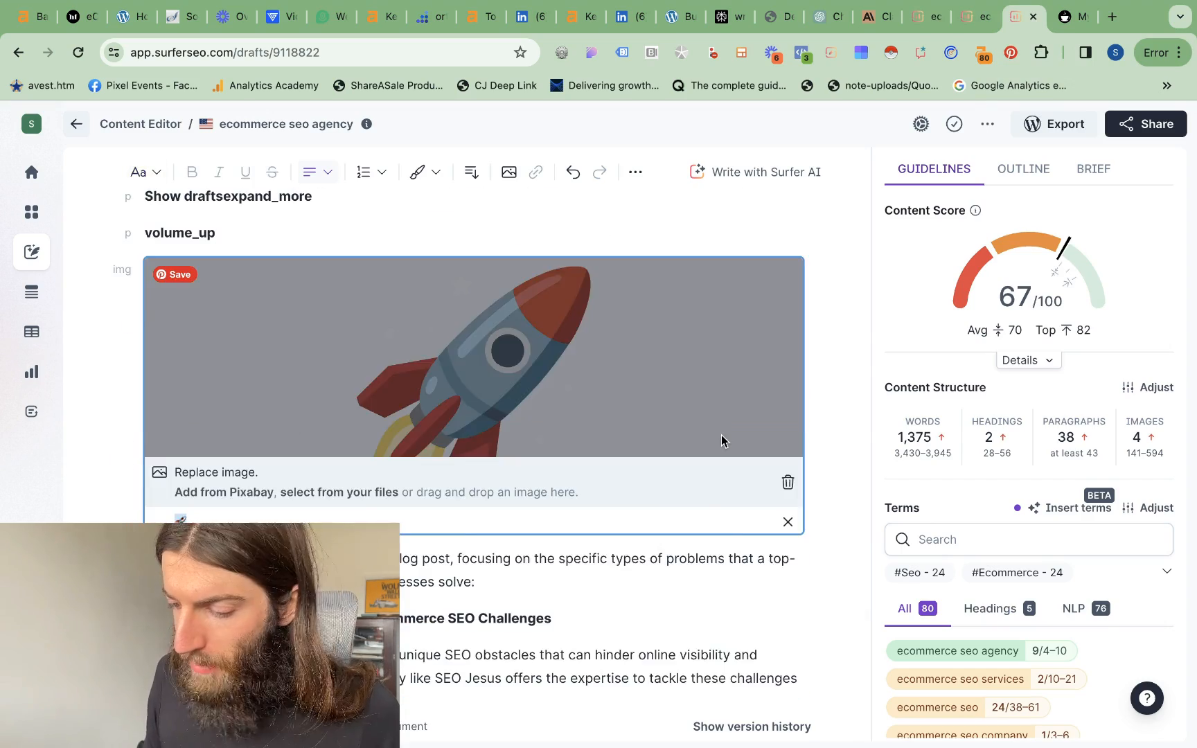
key("Delete")
scroll(469, 358, "up", 3)
left_click_drag(254, 422, 136, 209)
key("BackSpace")
key("BackSpace")
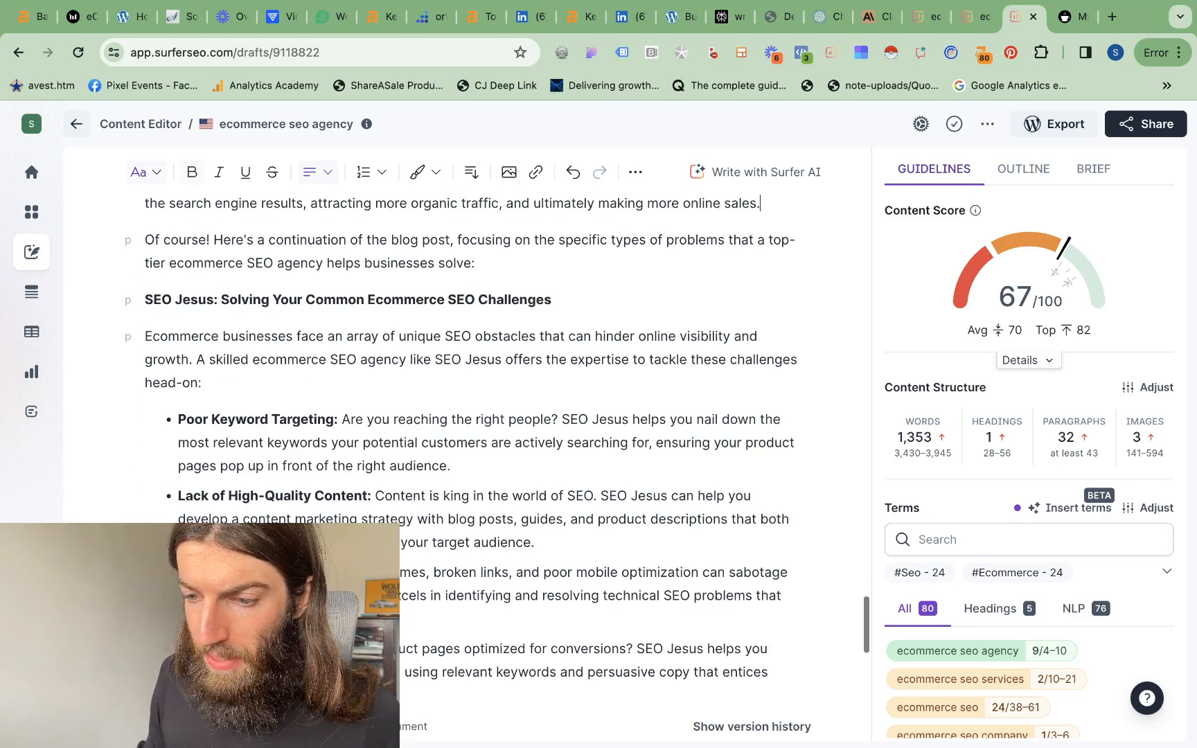
Step: Delete the remaining images and leftover interface text from the Gemini draft
key("ctrl+z")
left_click(535, 267)
key("Delete")
key("BackSpace")
scroll(534, 424, "down", 15)
scroll(534, 425, "up", 3)
scroll(534, 425, "up", 10)
Step: In the ChatGPT draft, delete the leftover image and the stray "You", "keep writing" and "ChatGPT" lines between the two replies
key("ctrl+shift+Tab")
key("ctrl+shift+Tab")
scroll(485, 424, "down", 5)
scroll(485, 423, "down", 10)
scroll(493, 410, "up", 4)
left_click(496, 408)
key("Delete")
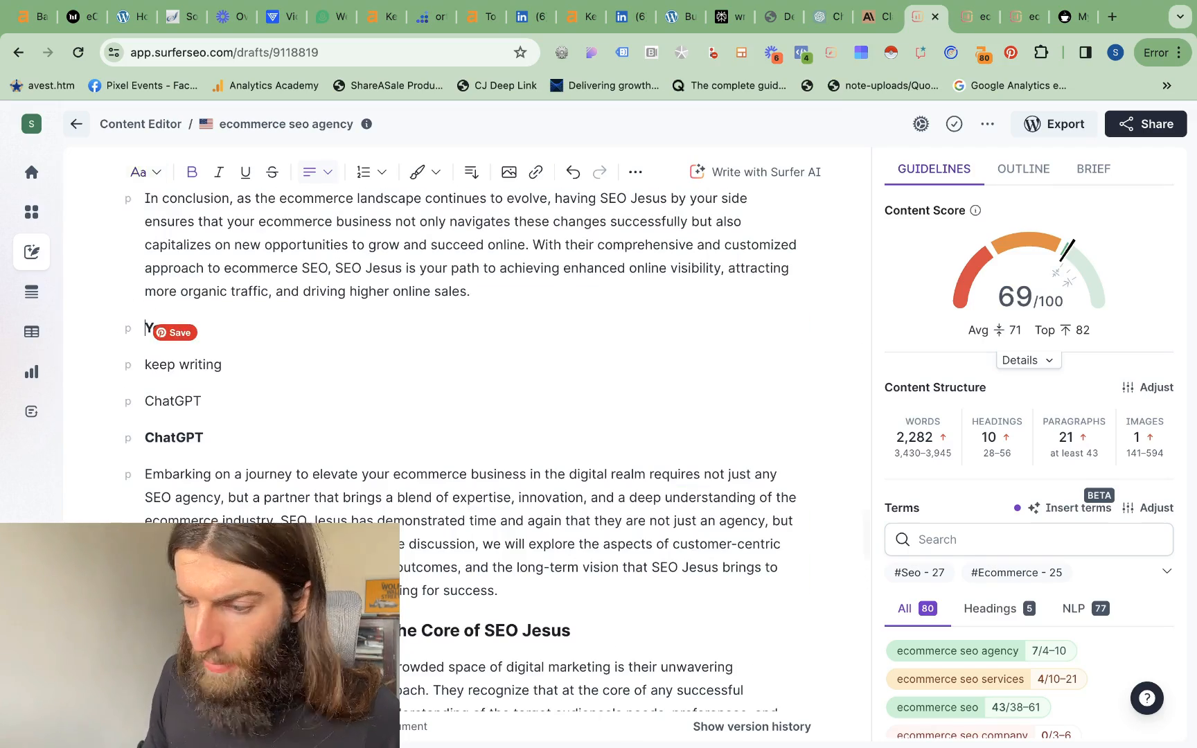
left_click(204, 437, "shift")
key("BackSpace")
scroll(534, 342, "up", 5)
scroll(532, 340, "up", 10)
Step: Check the Content Scores of the Claude draft and the cleaned-up Gemini draft
left_click(964, 18)
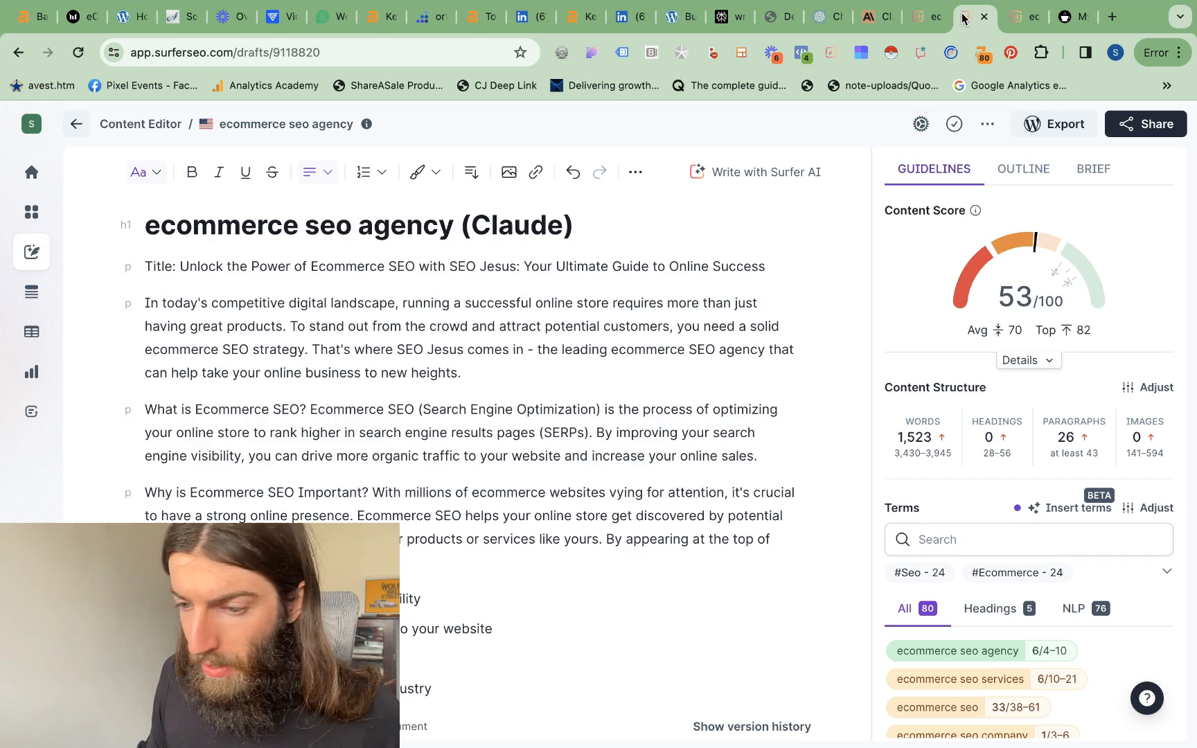
mouse_move(651, 746)
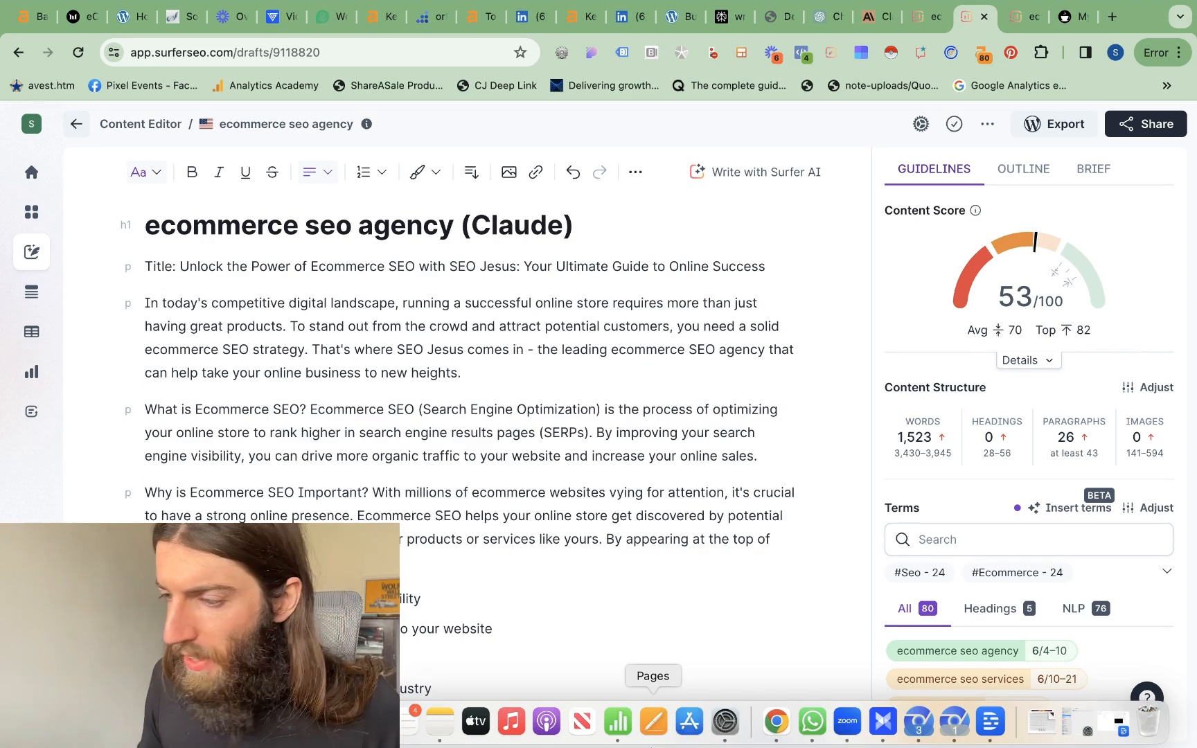
left_click(1012, 24)
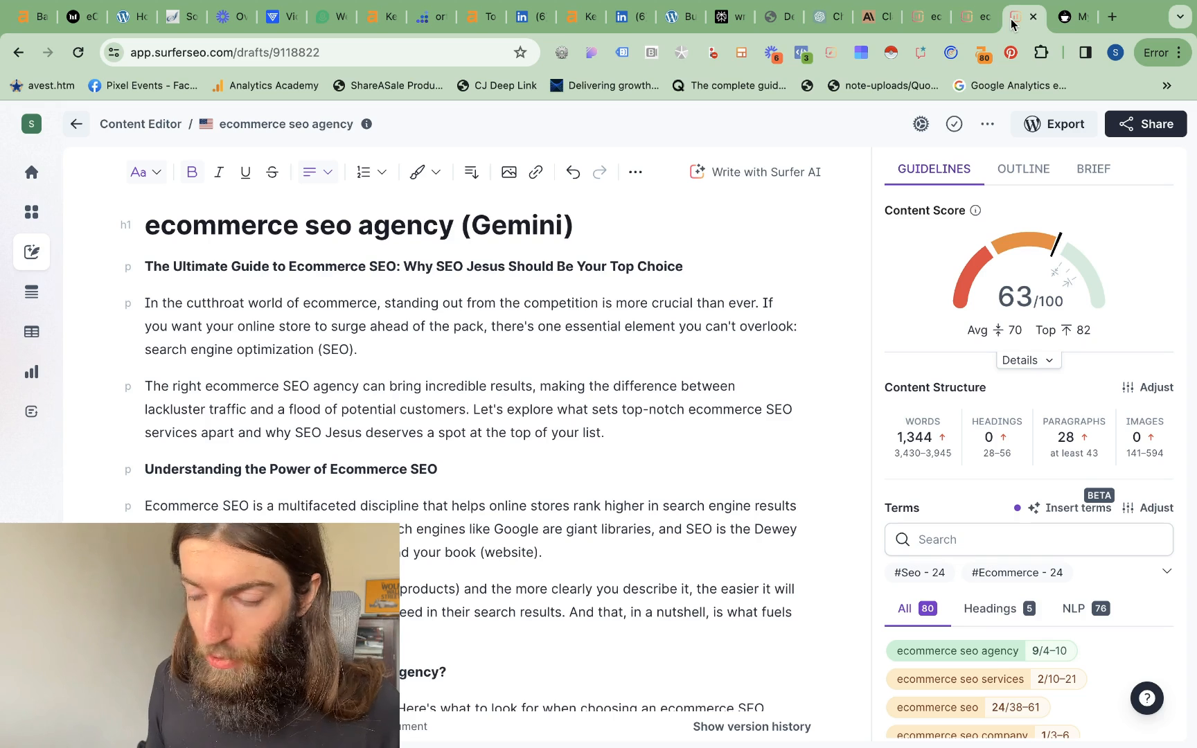
Step: Switch to Cuppa and look over the generated article "Unlocking Business Growth with a Specialized eCommerce SEO Agency"
left_click(1070, 25)
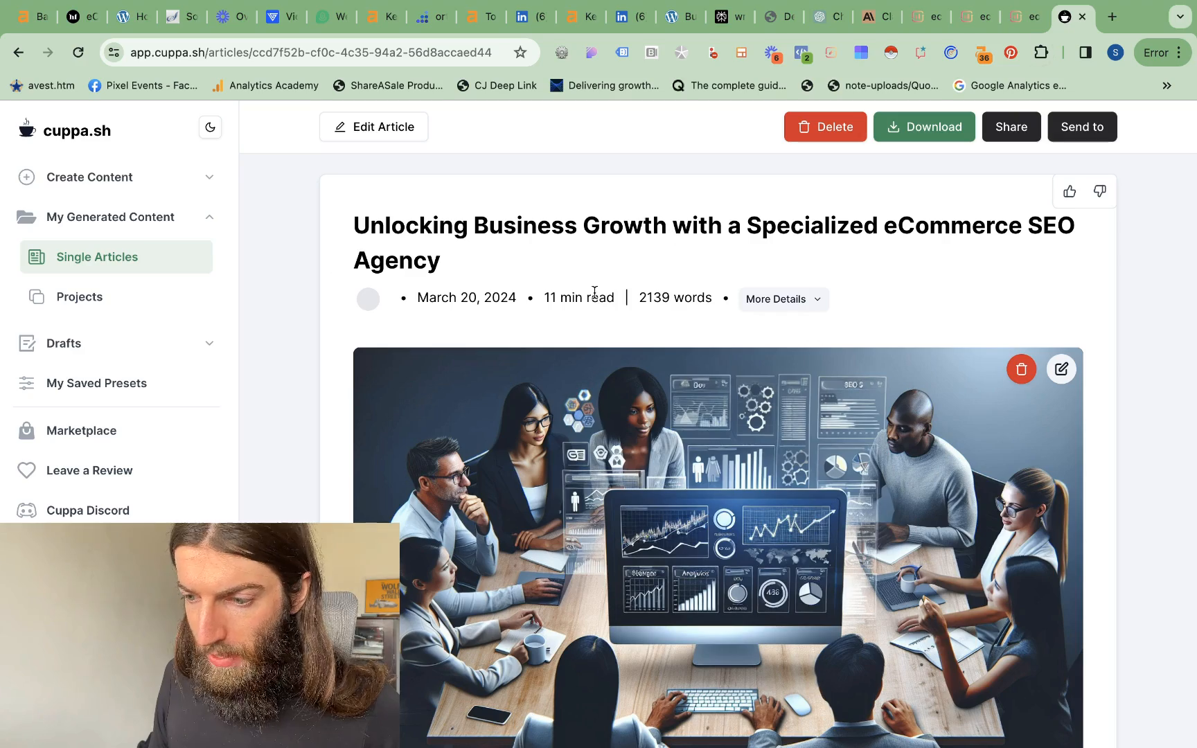
scroll(594, 292, "down", 9)
scroll(594, 292, "up", 8)
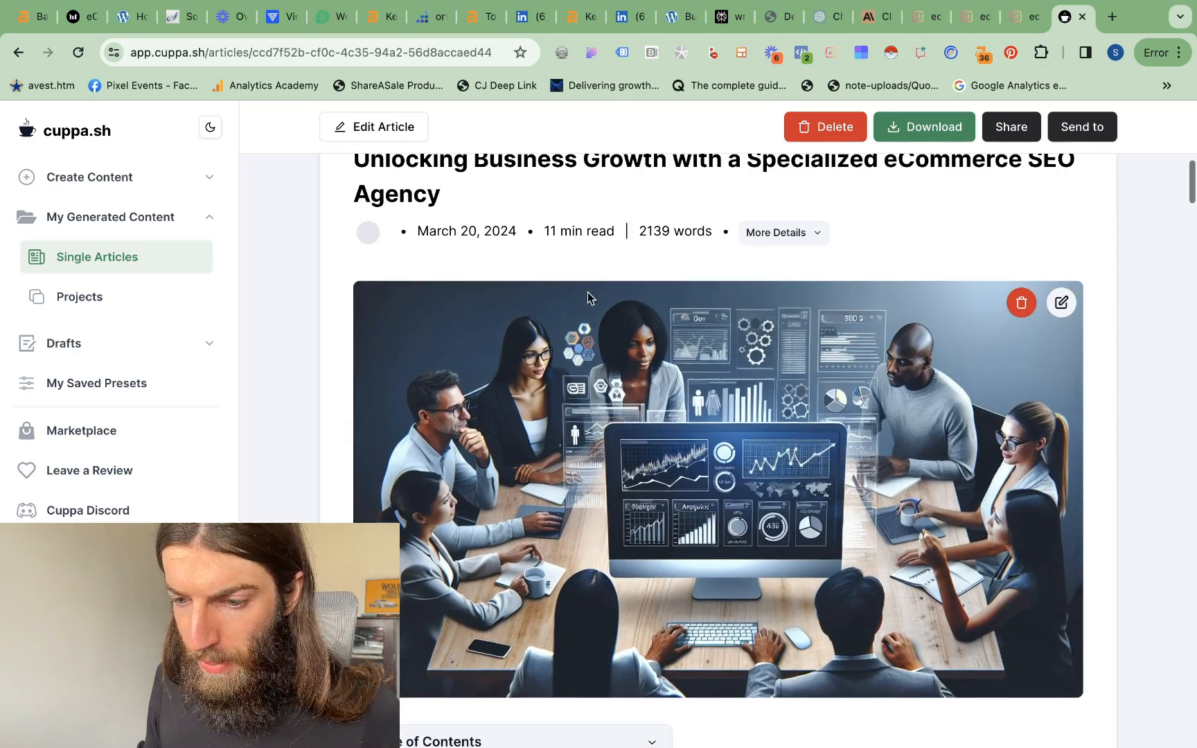
left_click(147, 266)
left_click(697, 336)
scroll(695, 333, "down", 10)
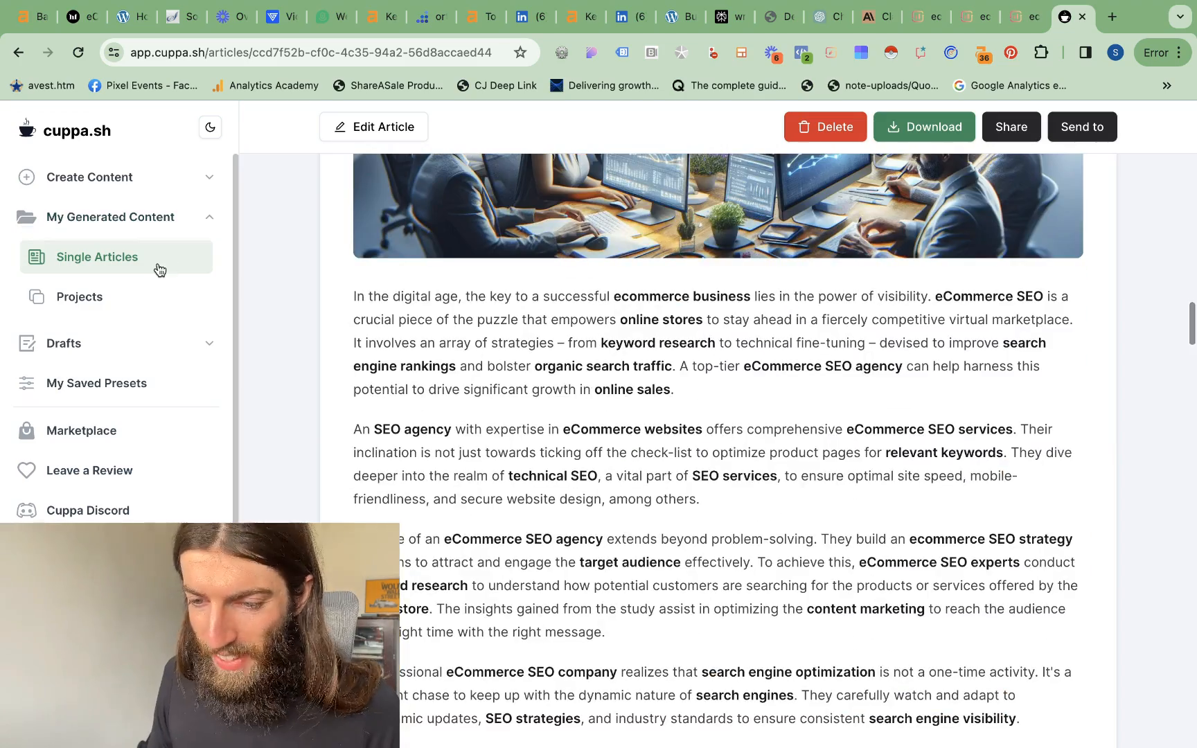
Step: Reopen "Unlocking Business Growth with a Specialized eCommerce SEO Agency" from Cuppa's single articles and select the whole article from conclusion to title
left_click(159, 270)
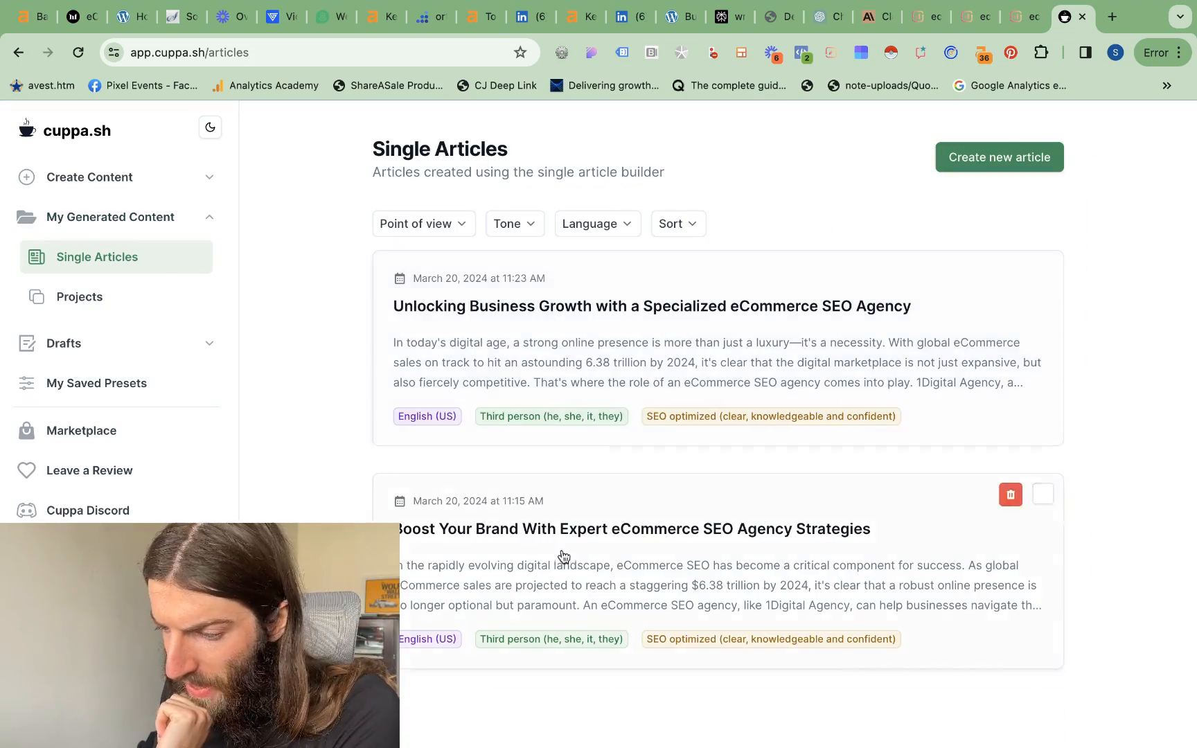
left_click(618, 321)
scroll(673, 505, "down", 15)
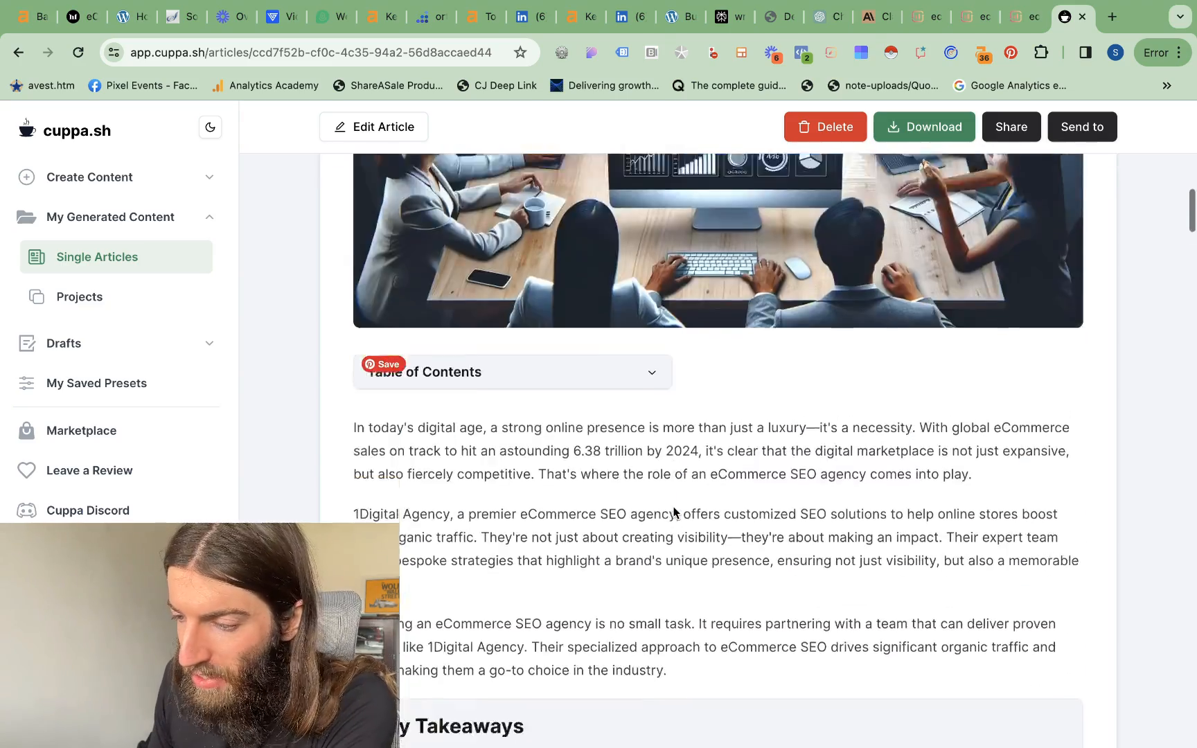
scroll(675, 511, "down", 15)
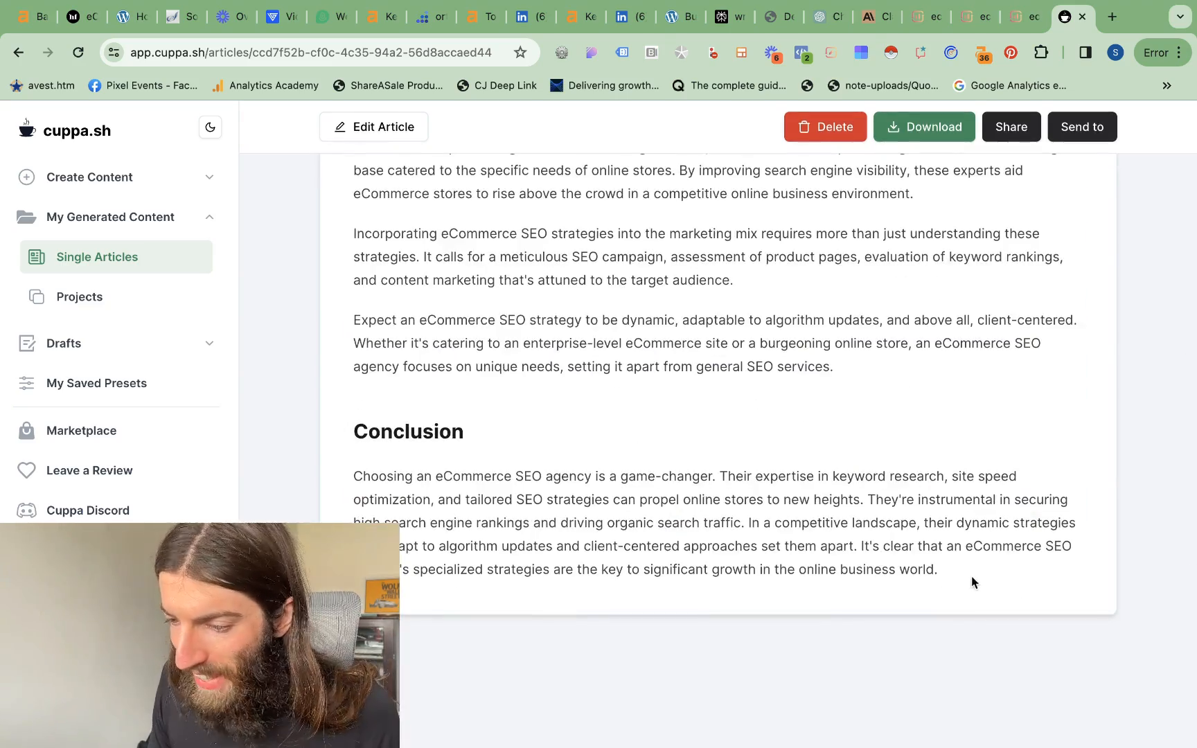
left_click_drag(972, 576, 408, 115)
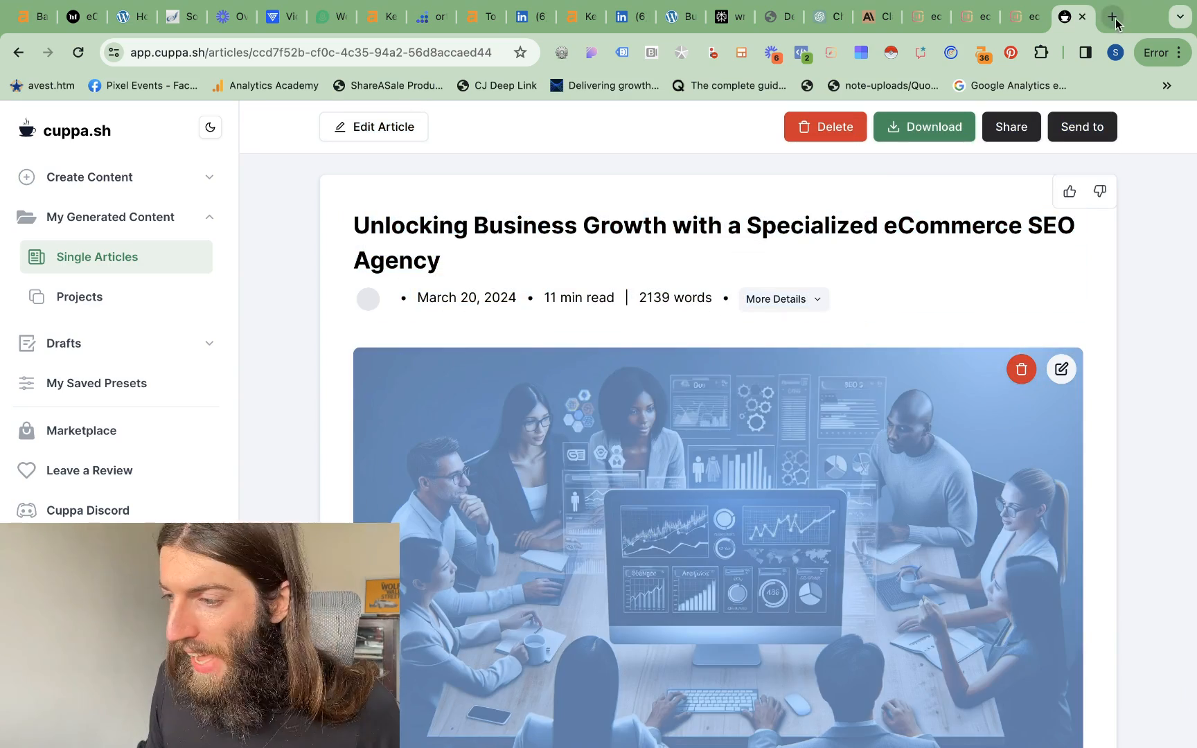
Step: Open a fourth "ecommerce seo agency" draft in Surfer and paste Perplexity's full blog post thread into it
key("ctrl+t")
key("Return")
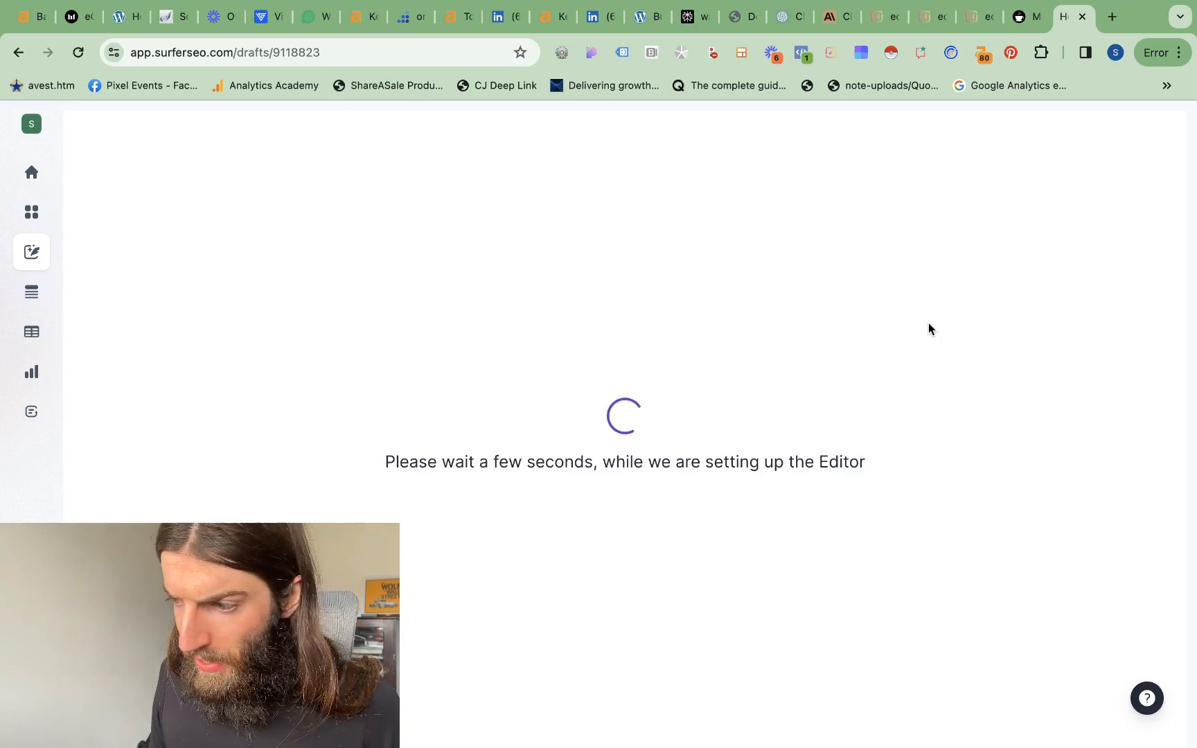
left_click(691, 17)
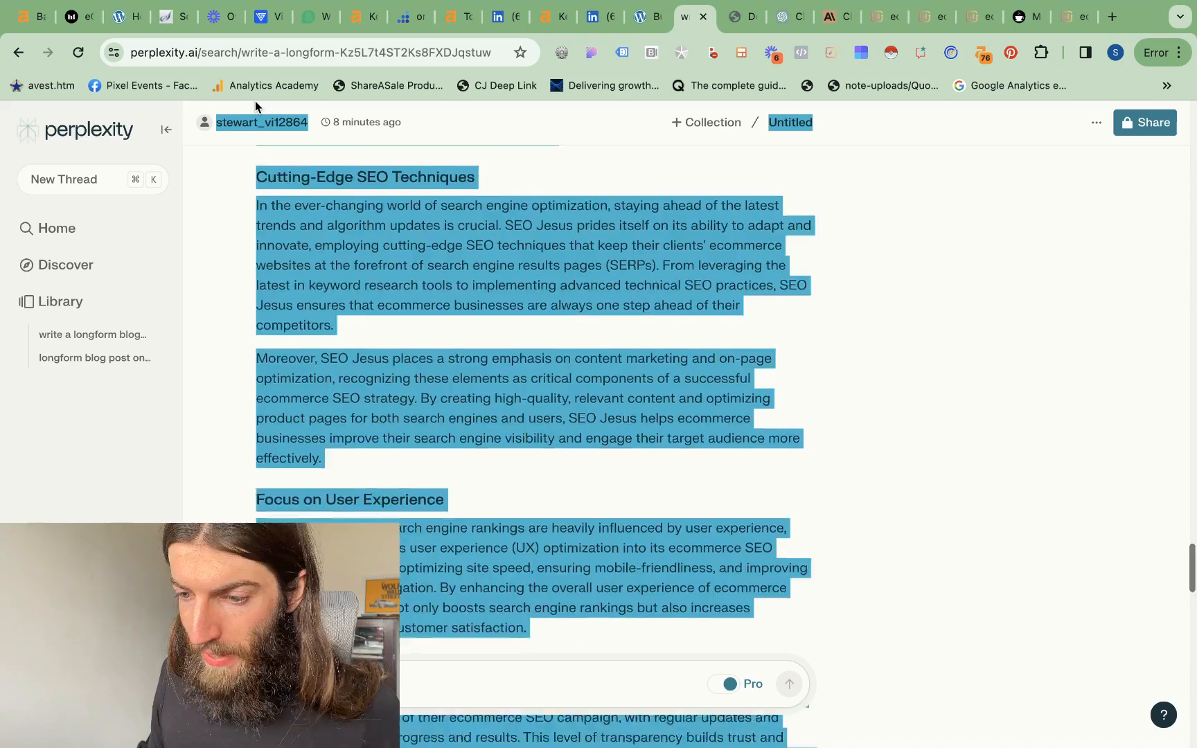
left_click_drag(256, 99, 254, 318)
key("super+9")
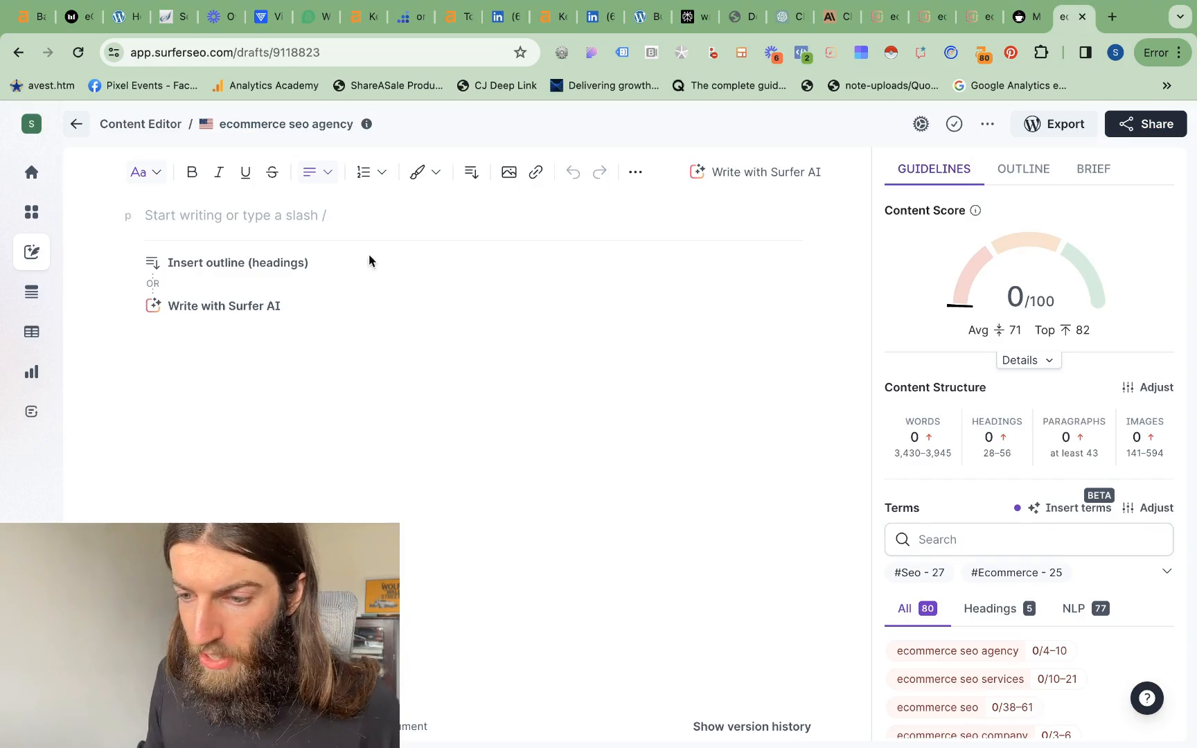
key("super+v")
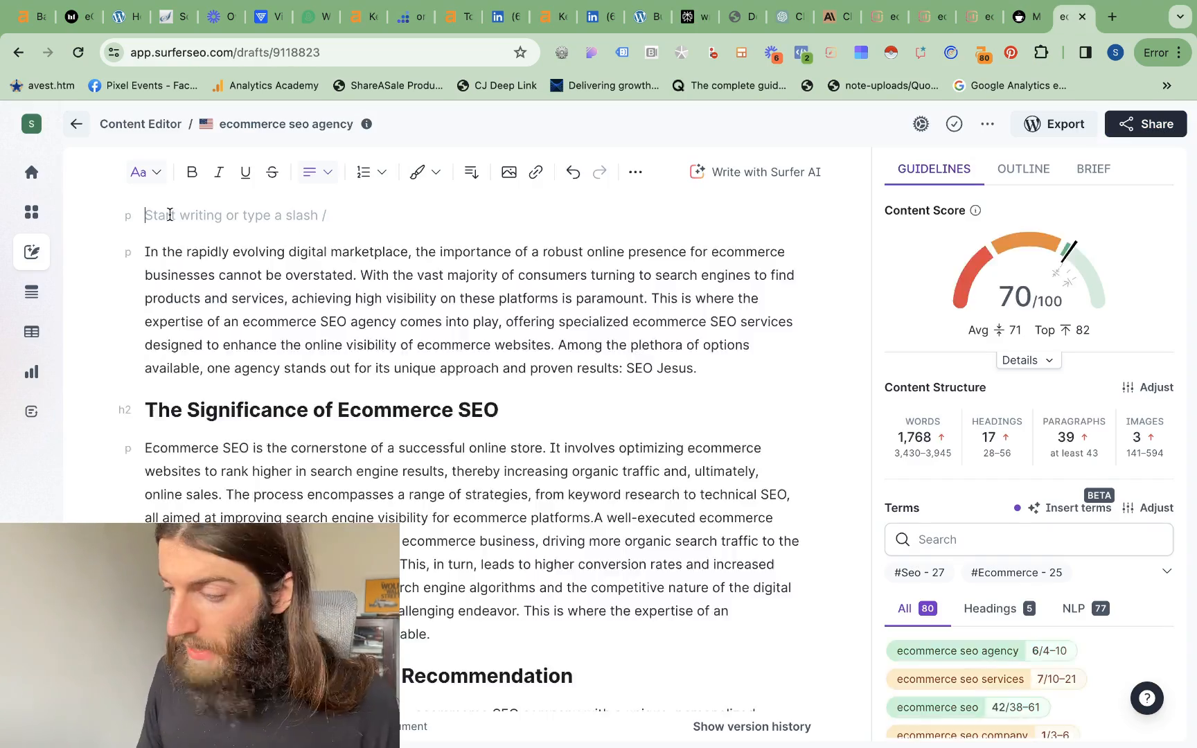
Step: Add the H1 title "ecommerce seo agency (Perplexity)" above the pasted post
left_click(169, 214)
key("super+b")
type("ecommerce seo agency")
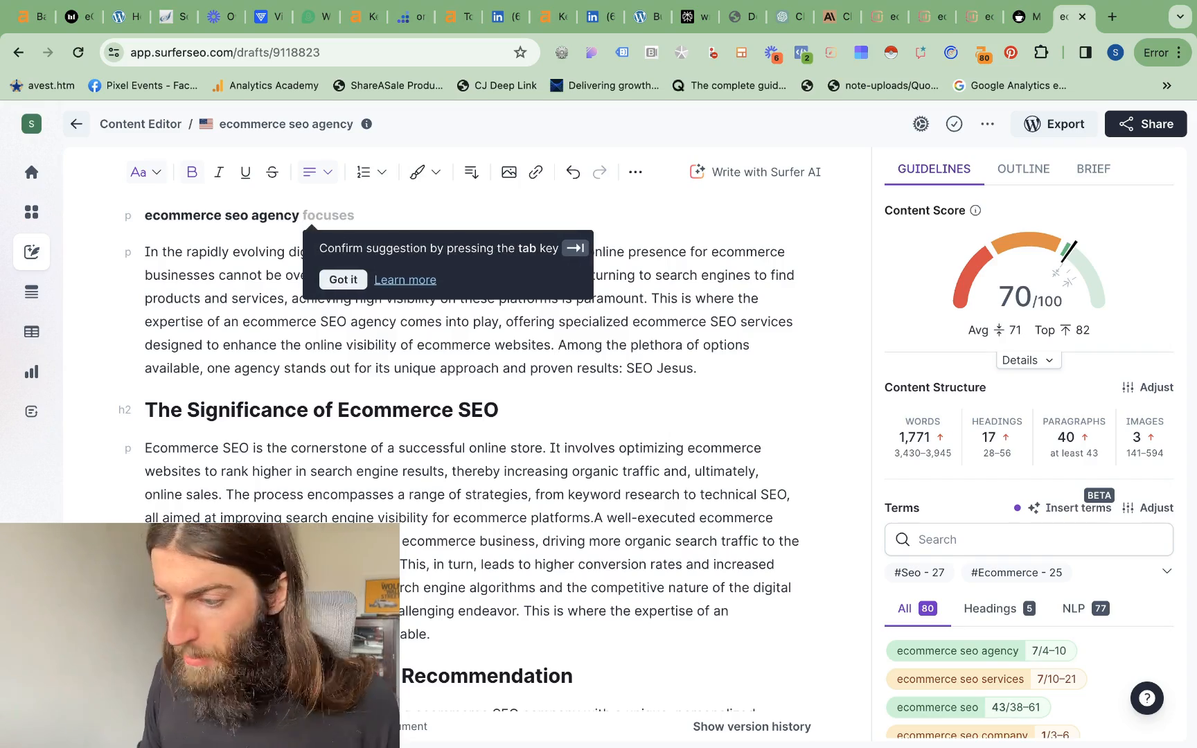
Step: Delete the images and the leftover "keep writing", "Pro Search", "1 step completed" and "Answer" lines from the Perplexity draft
scroll(470, 362, "down", 20)
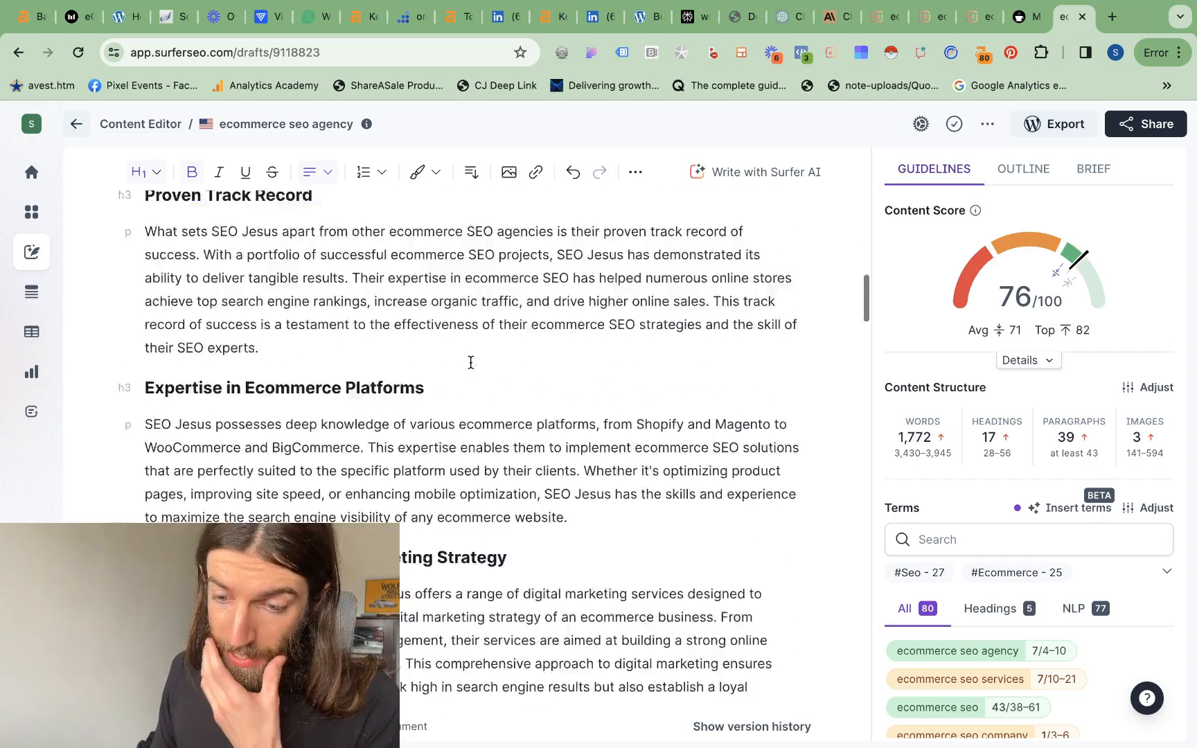
scroll(470, 362, "down", 5)
left_click(470, 361)
key("BackSpace")
scroll(470, 362, "down", 5)
key("BackSpace")
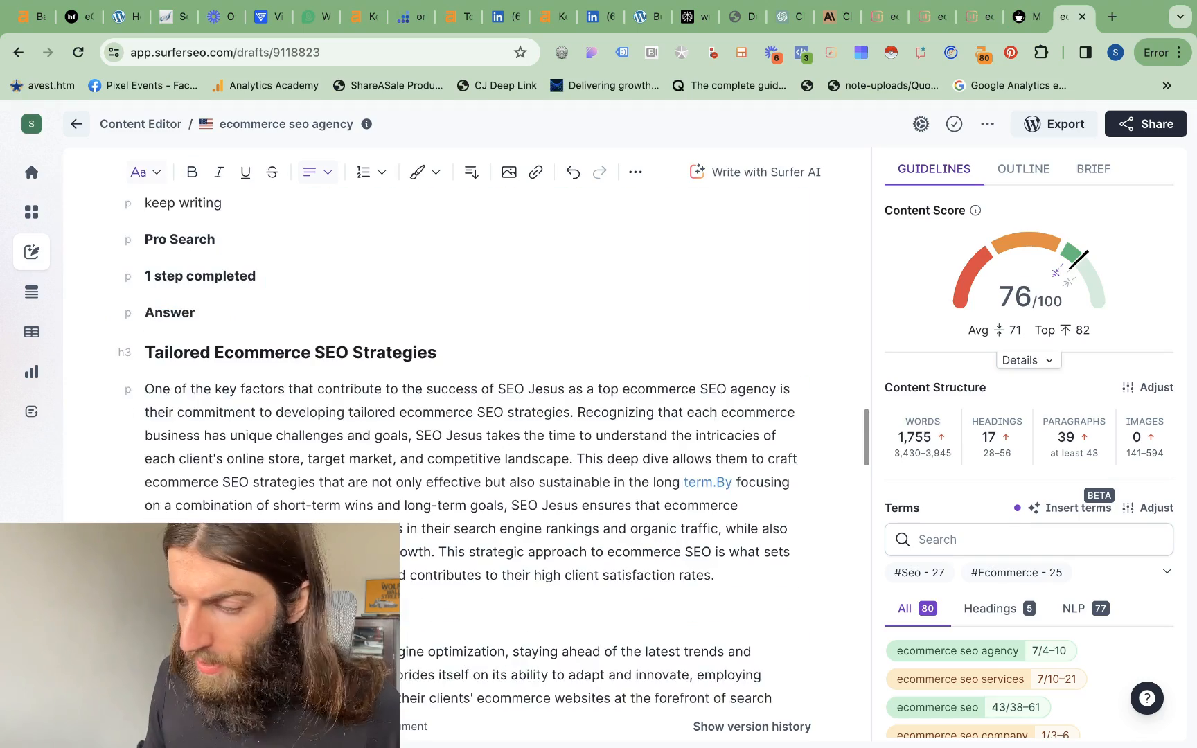
Step: Compare the Perplexity draft's Content Score with those of the earlier drafts
scroll(312, 318, "up", 2)
left_click(980, 16)
left_click(933, 26)
left_click(1011, 25)
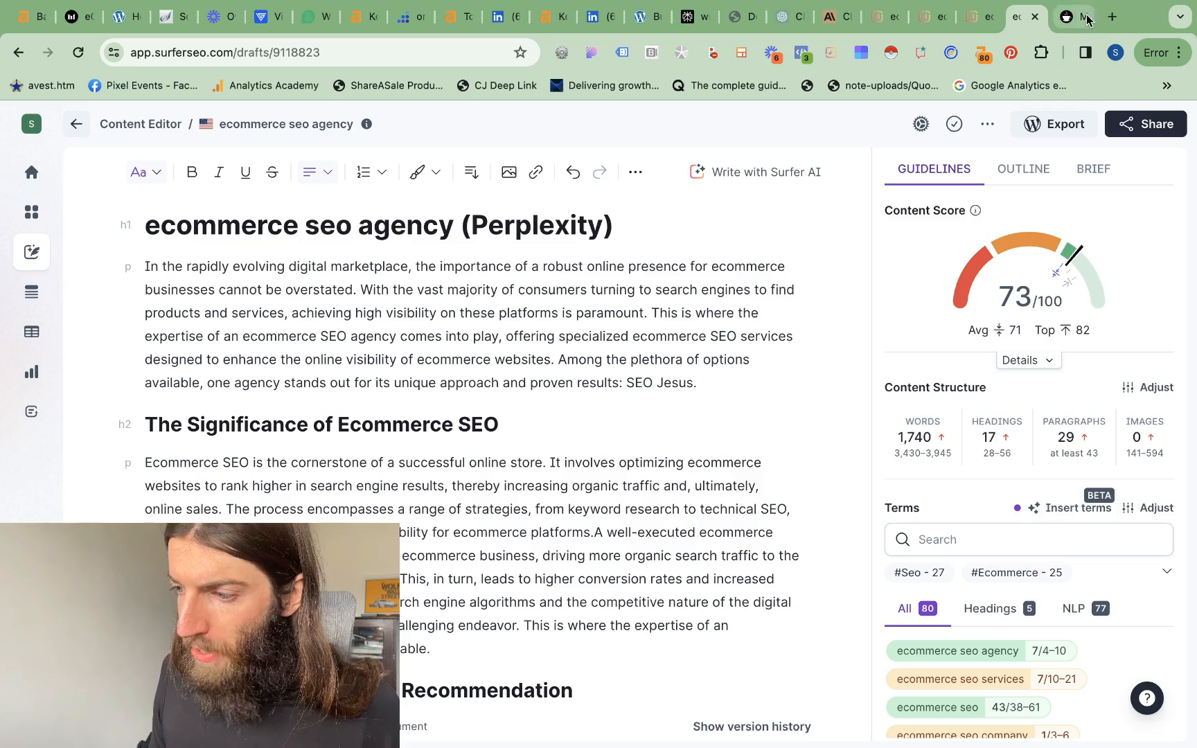
Step: Open Surfer's Content Editor drafts list in a new tab and find the newly created "ecommerce seo agency" draft for the United States
left_click(1110, 16)
type("drafts")
left_click(277, 254)
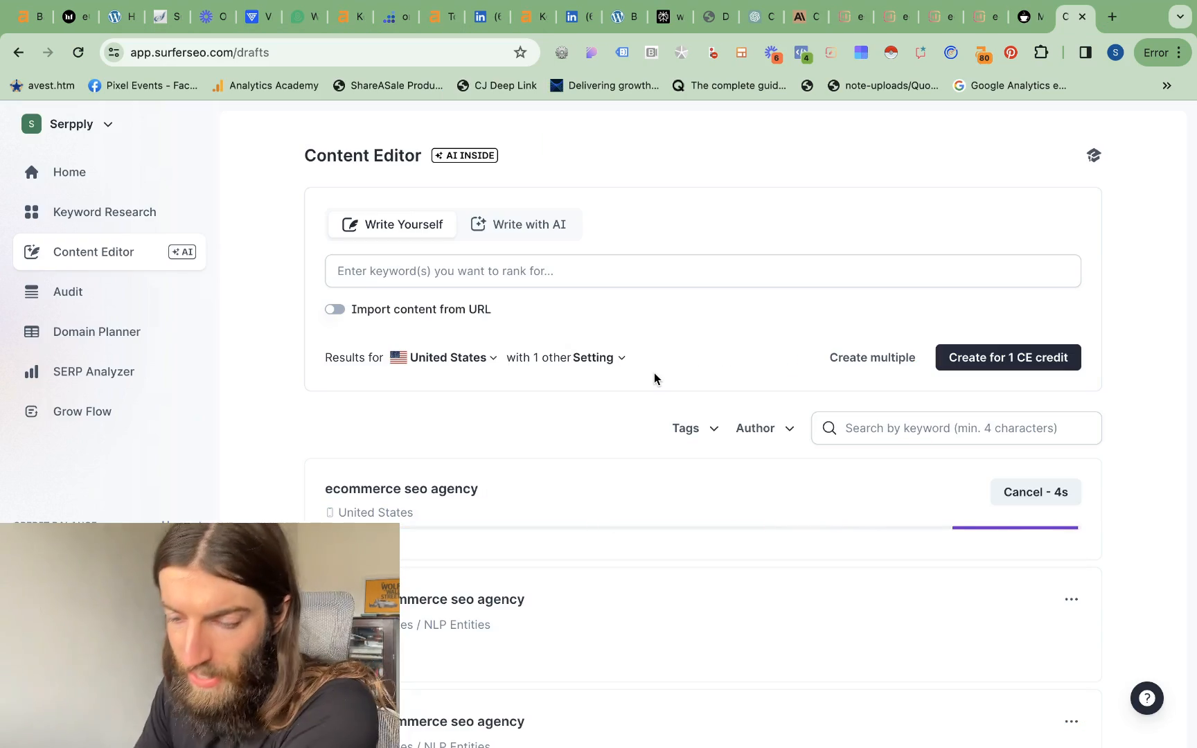
scroll(654, 373, "down", 6)
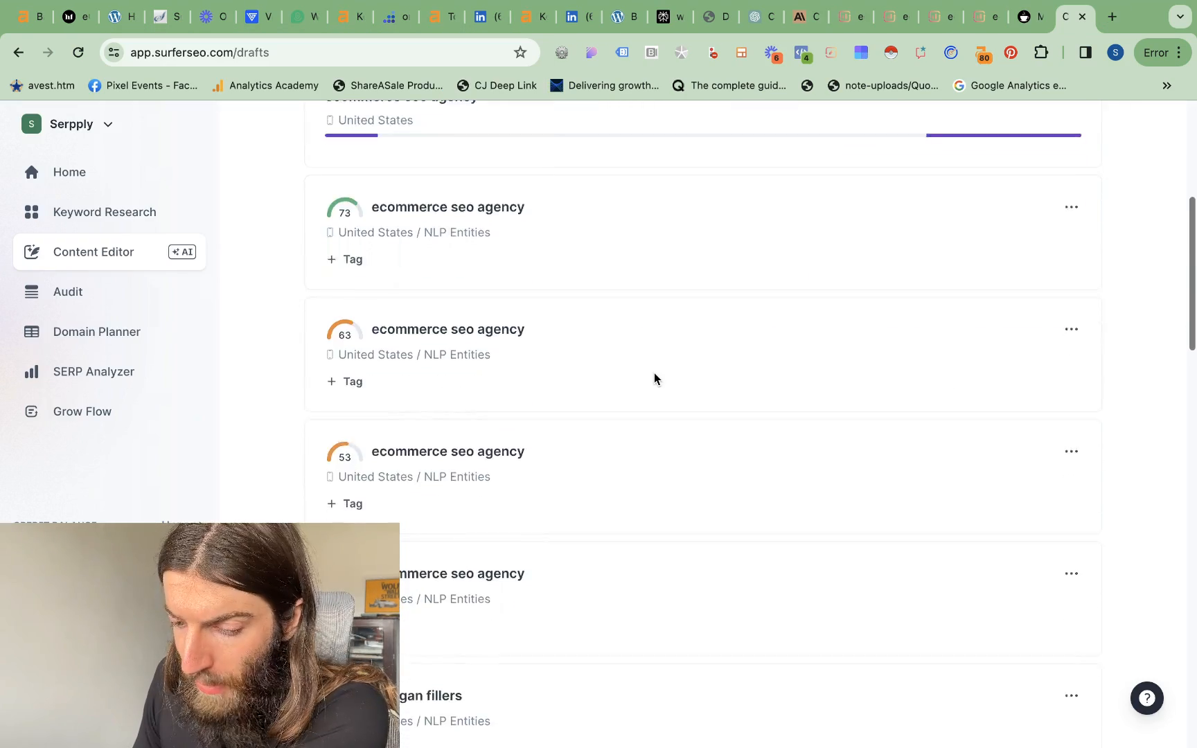
scroll(654, 374, "up", 2)
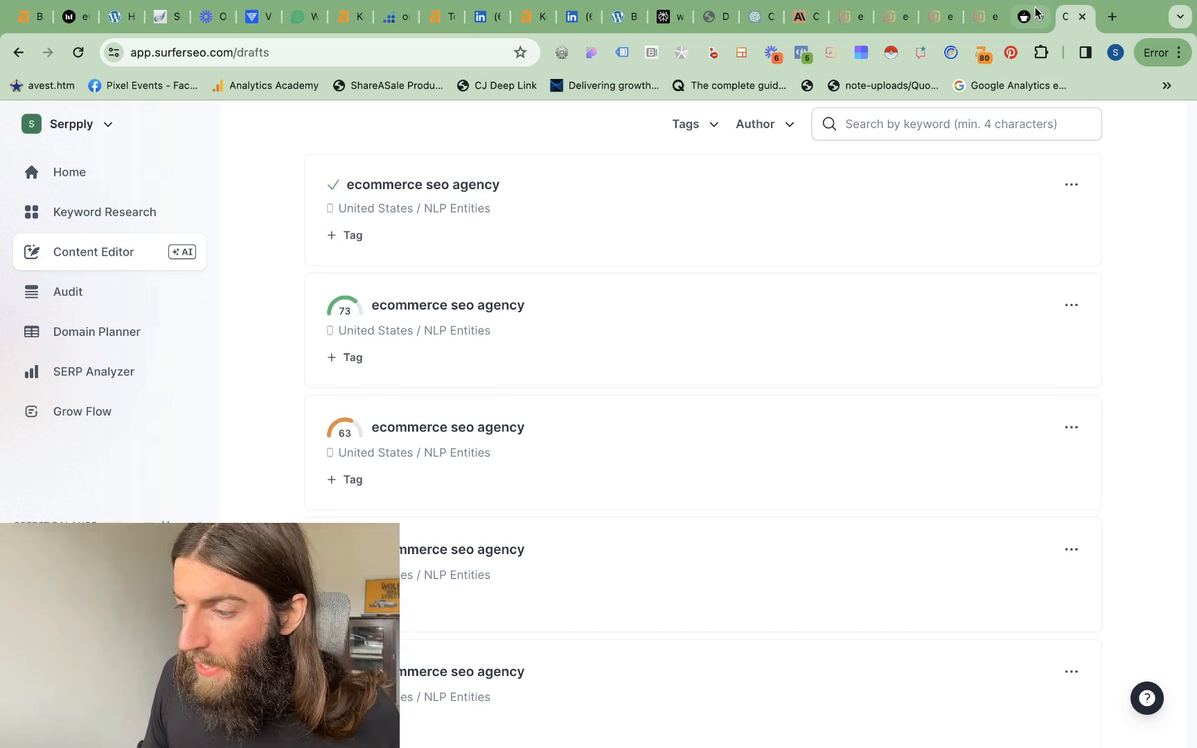
Step: Copy the full Cuppa article and paste it into the new empty "ecommerce seo agency" draft in Surfer
key("ctrl+shift+Tab")
key("ctrl+a")
scroll(745, 391, "down", 10)
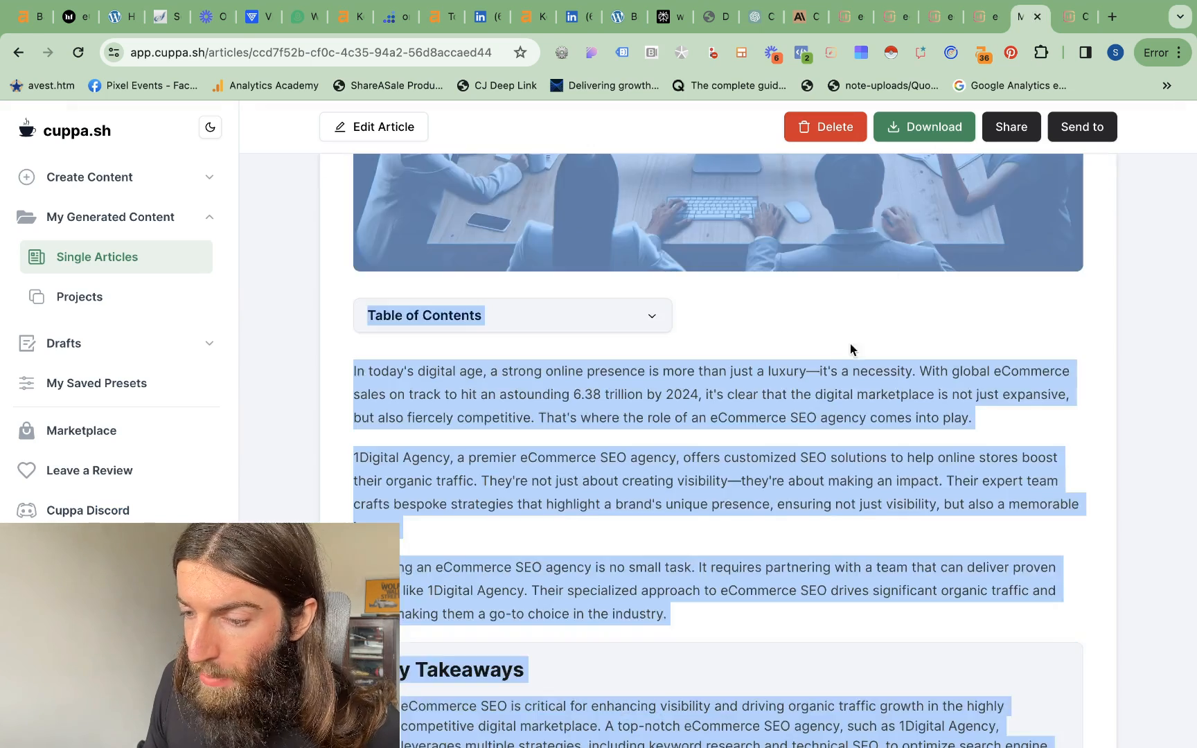
key("ctrl+Tab")
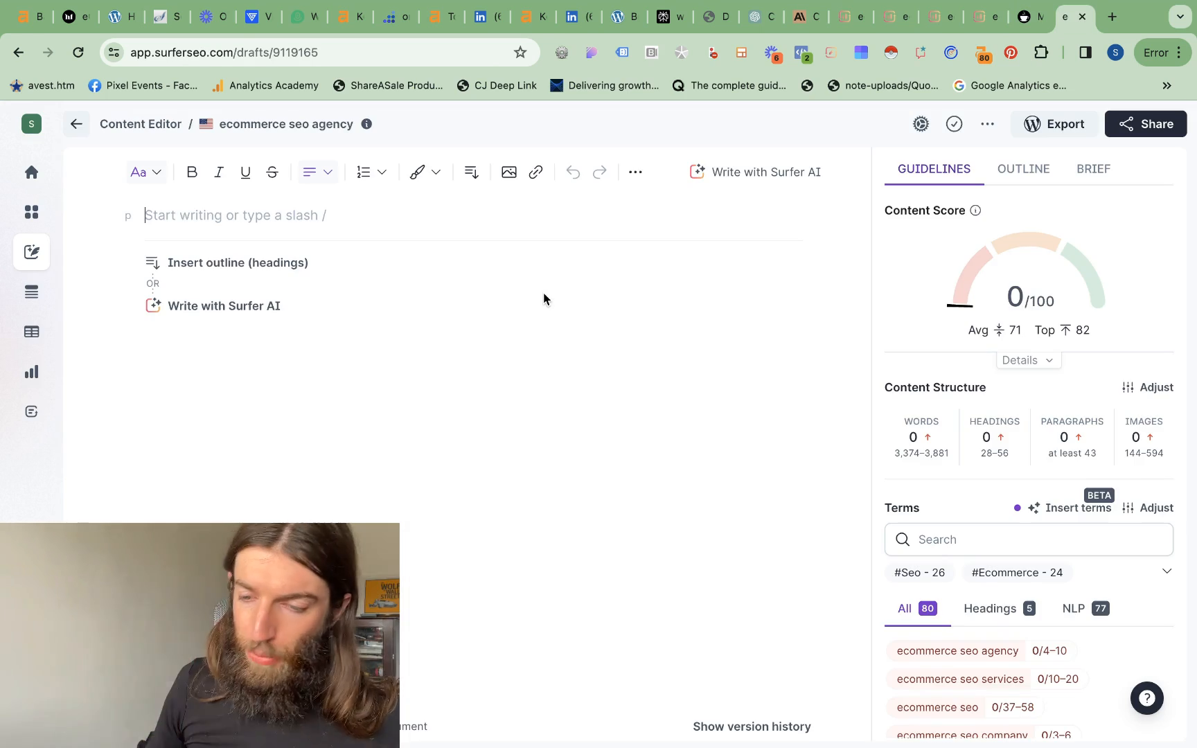
key("ctrl+v")
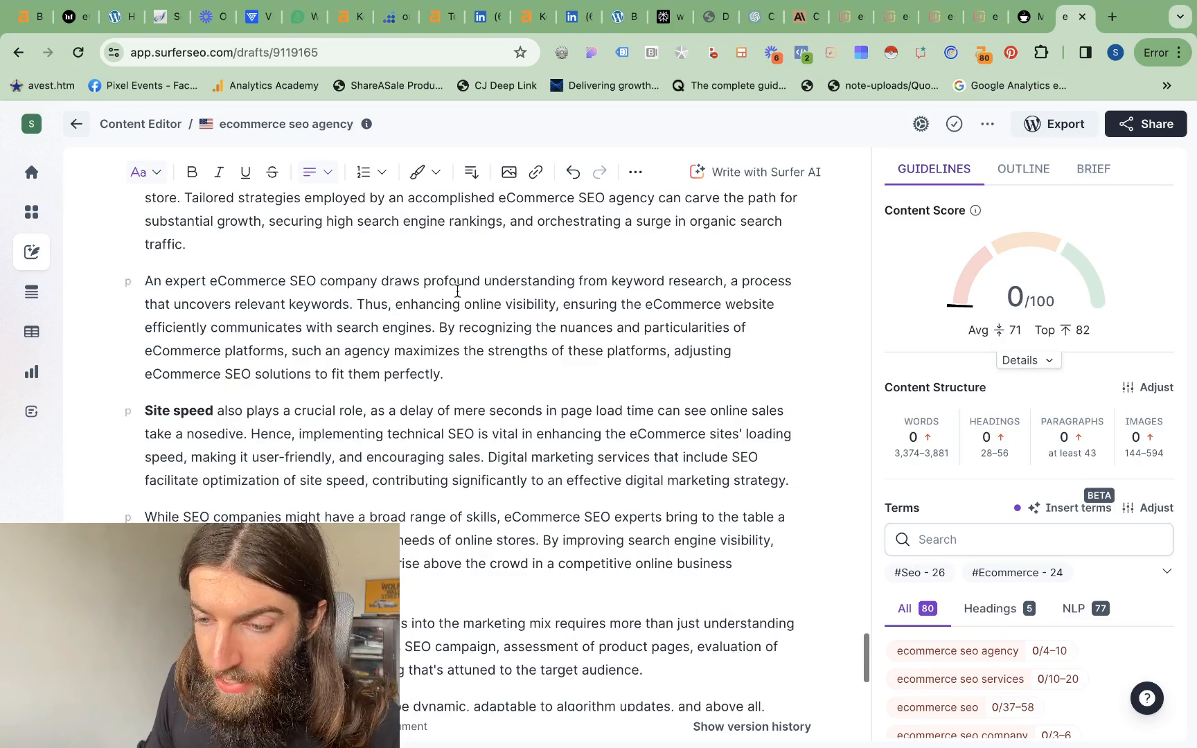
Step: Title the pasted Cuppa post "Ecomemrce SEO Agency (Cuppa)" as an H1 heading at the start of the draft
key("super+Up")
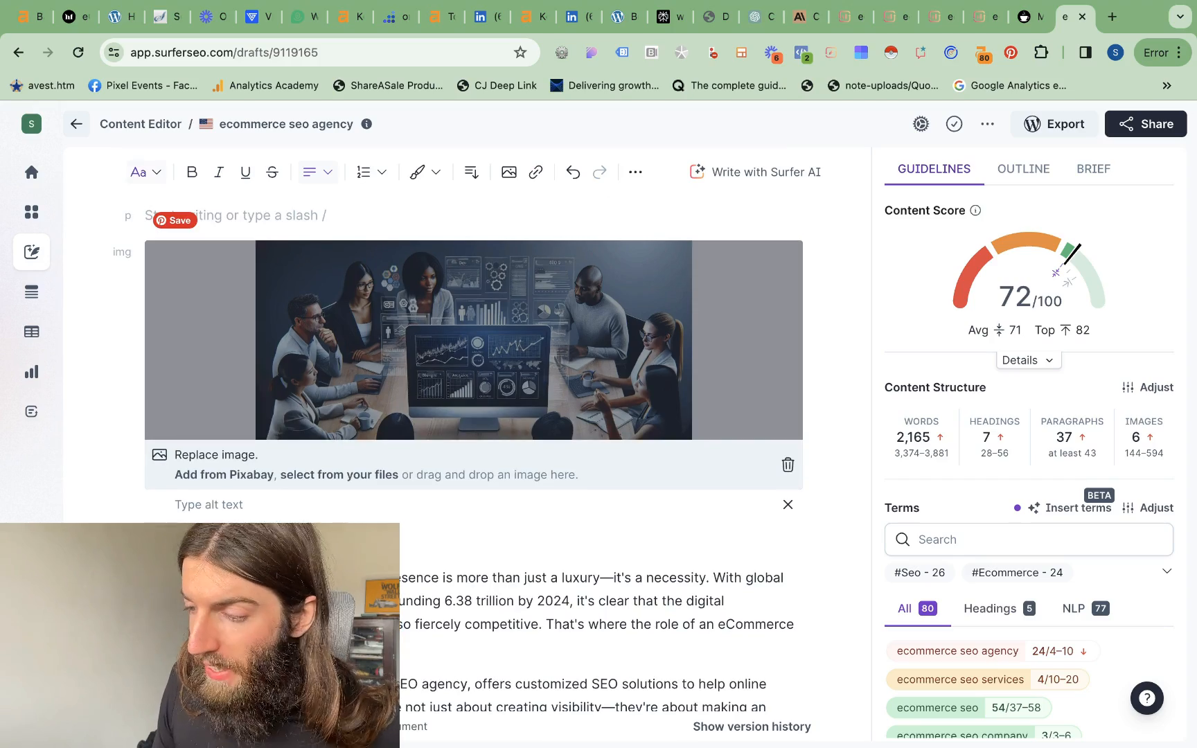
type("Ecomemrce SEO Agency (Cuppa)")
key("super+alt+1")
Step: Delete the team photo before the introduction and the images under the section headings of the Cuppa draft
left_click(815, 379)
key("BackSpace")
scroll(539, 544, "down", 15)
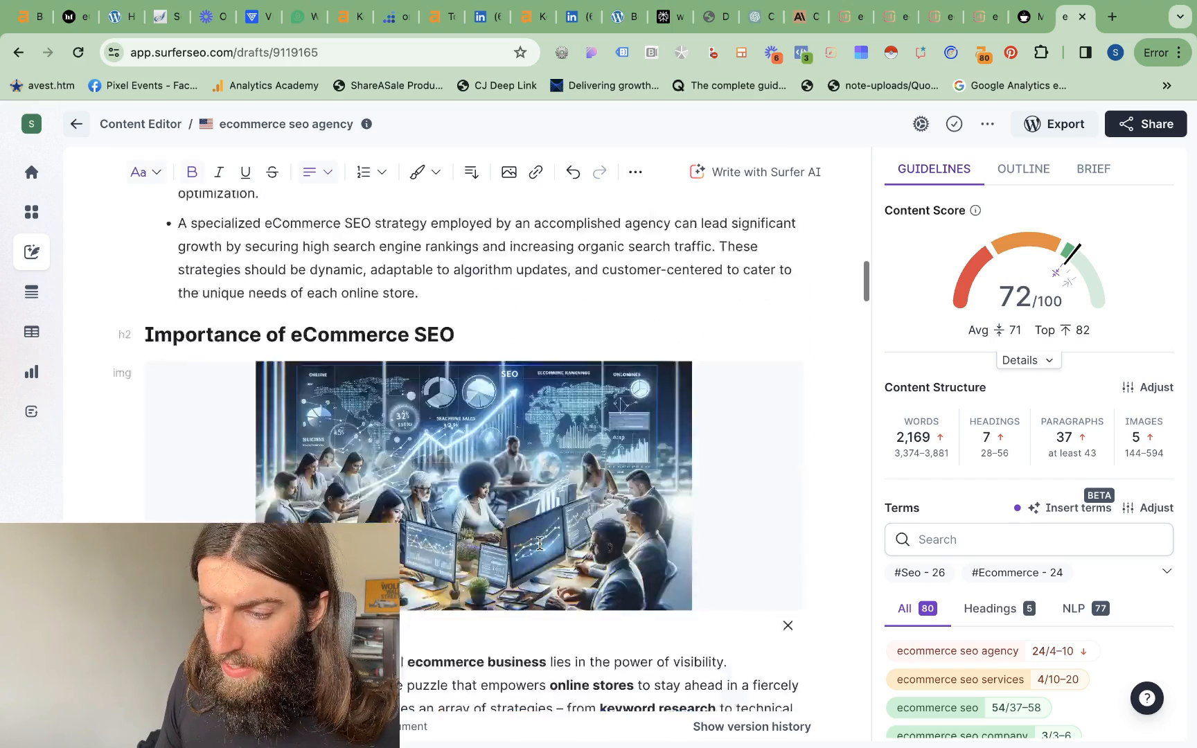
left_click(539, 544)
key("BackSpace")
scroll(539, 544, "down", 5)
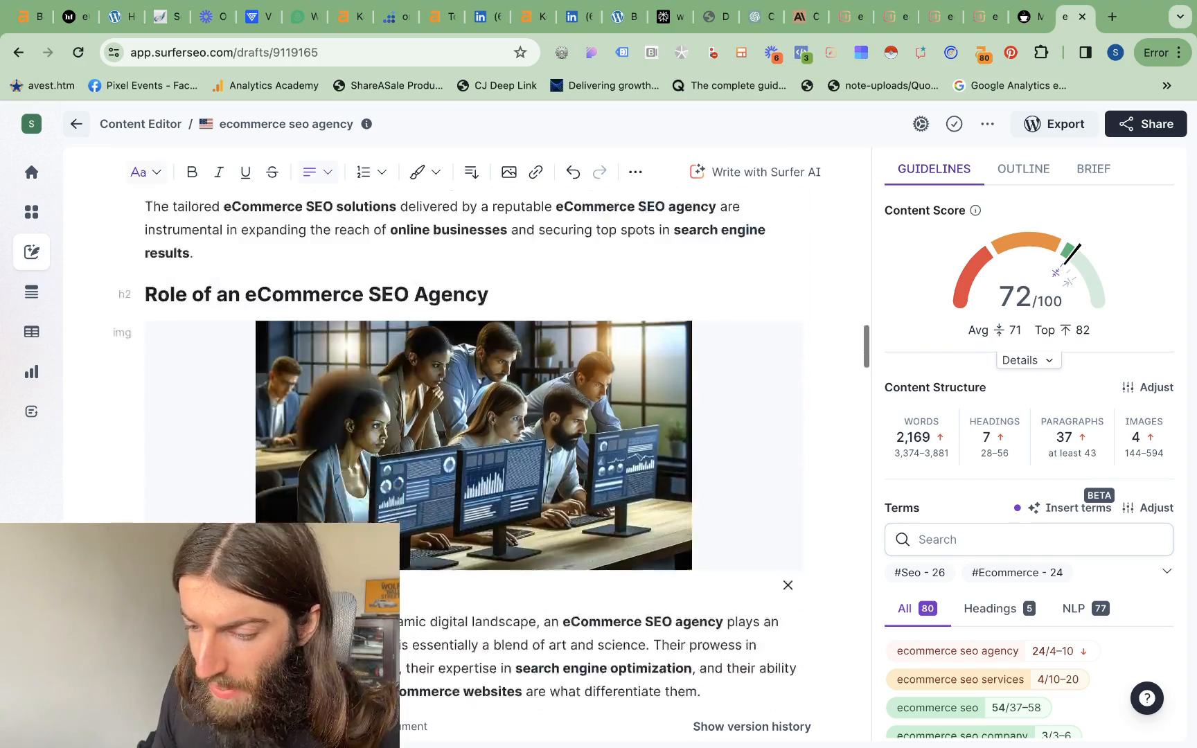
left_click(699, 505)
key("BackSpace")
Step: Search the Cuppa draft for "seojesus" and look over its introduction and Key Takeaways
scroll(698, 505, "up", 2)
key("super+f")
type("seoje")
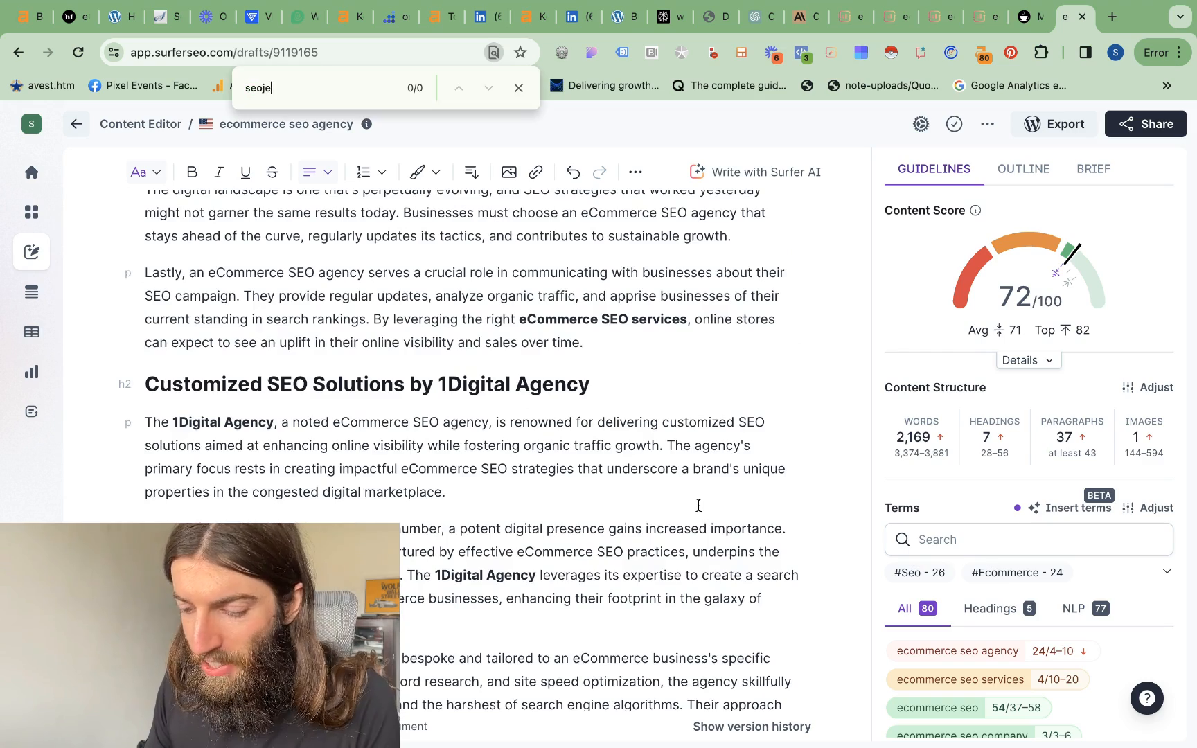
type("sus")
scroll(661, 457, "up", 15)
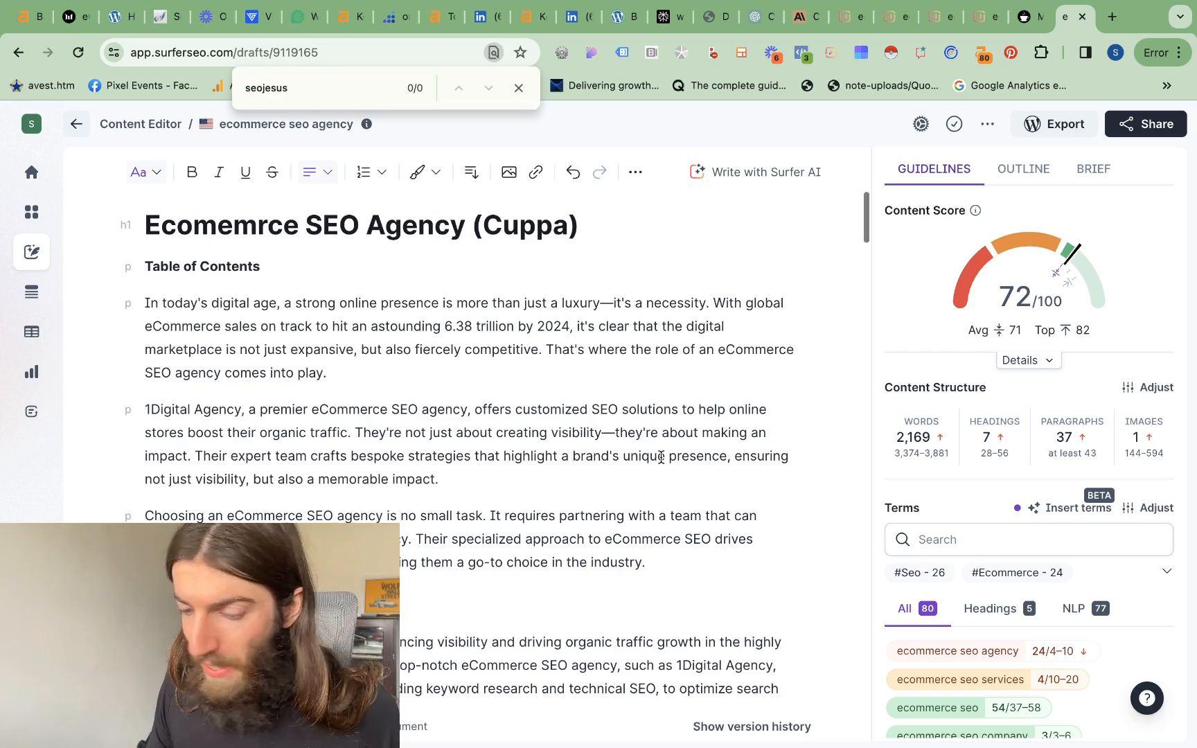
left_click(518, 88)
scroll(611, 574, "down", 3)
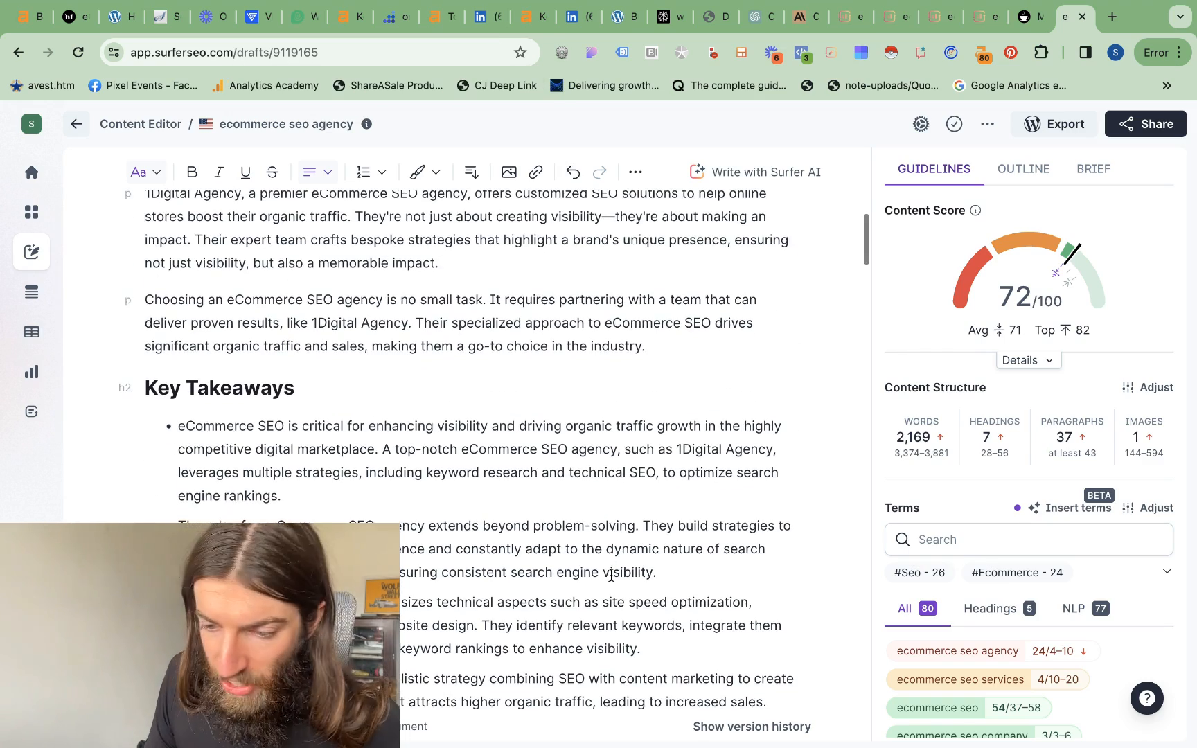
scroll(611, 574, "up", 3)
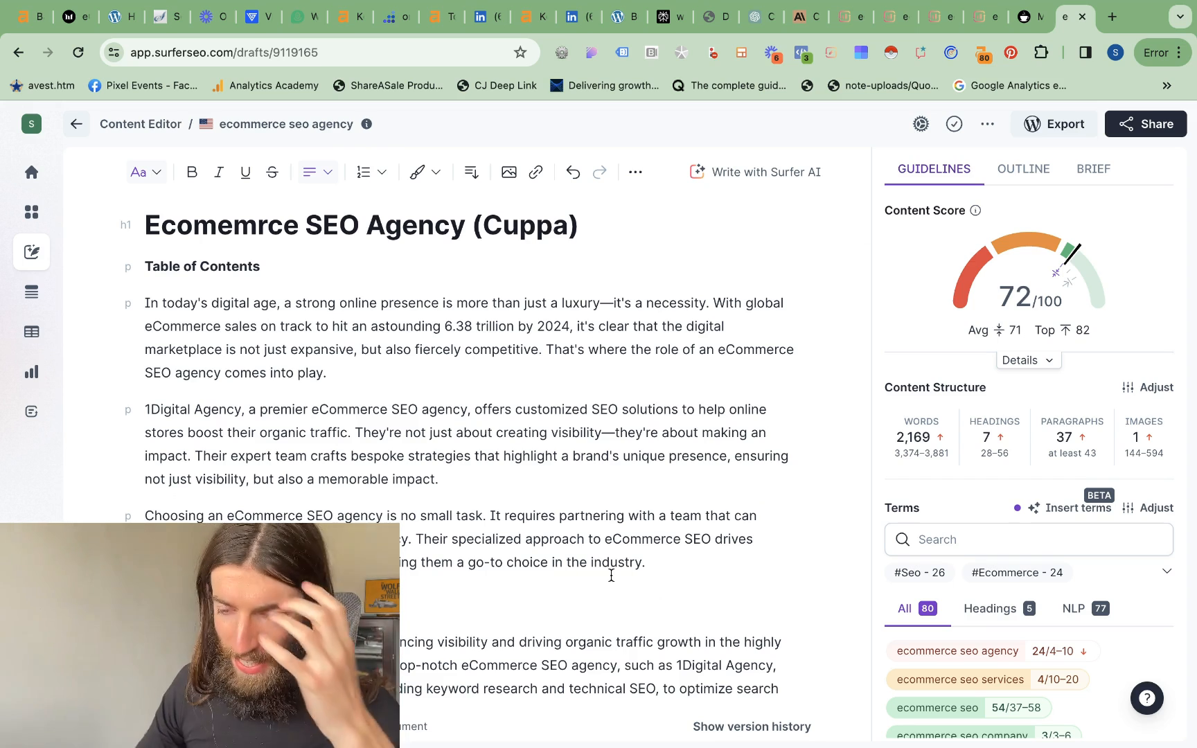
Step: Switch to the ChatGPT draft and read through its sections down to the conclusion
left_click(845, 16)
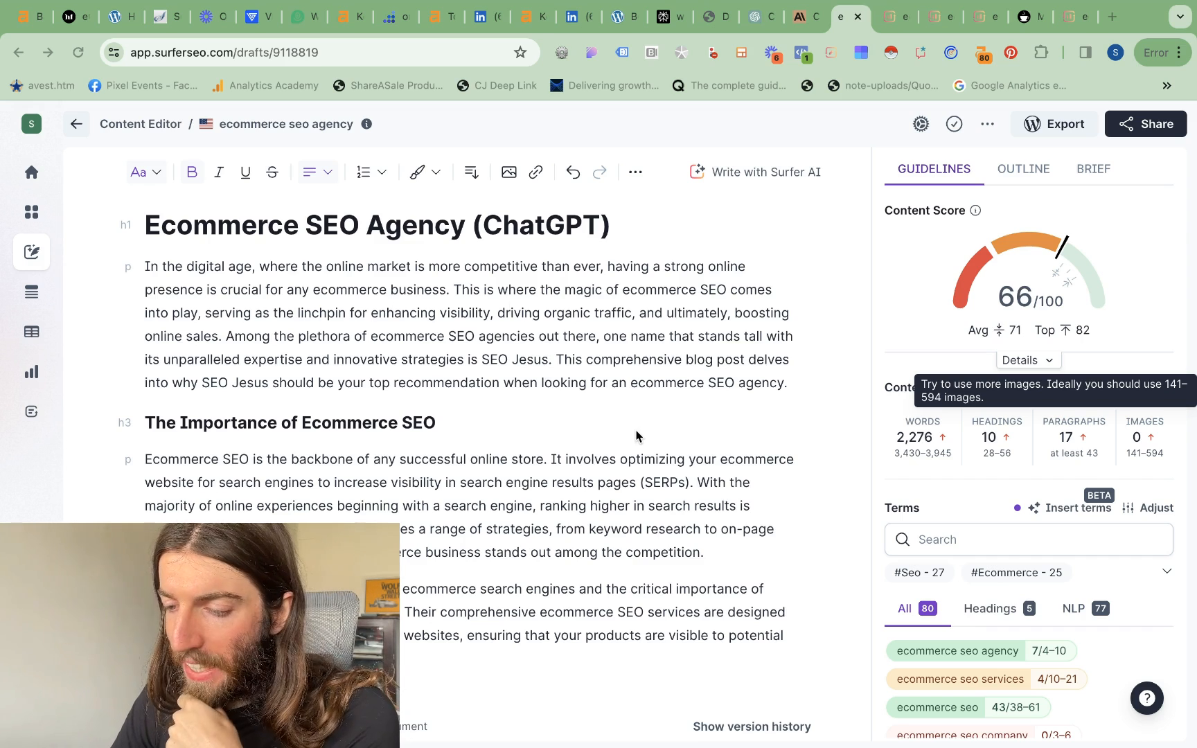
scroll(636, 435, "down", 10)
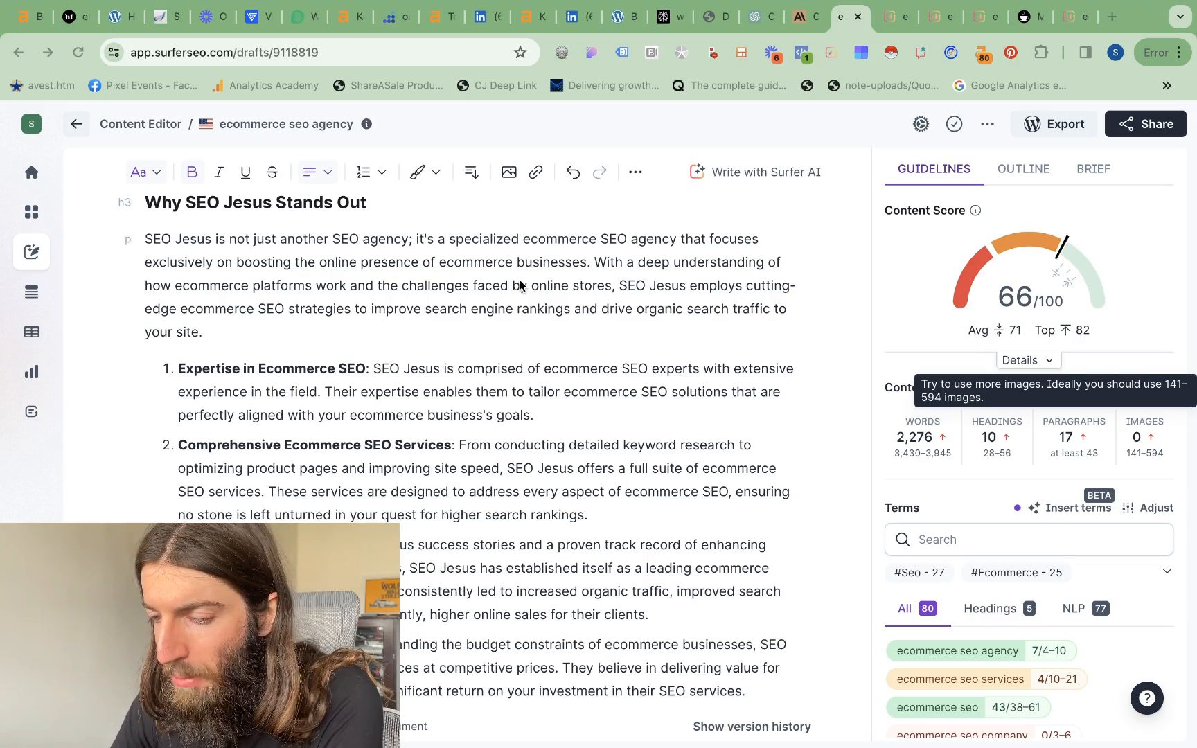
scroll(604, 285, "down", 15)
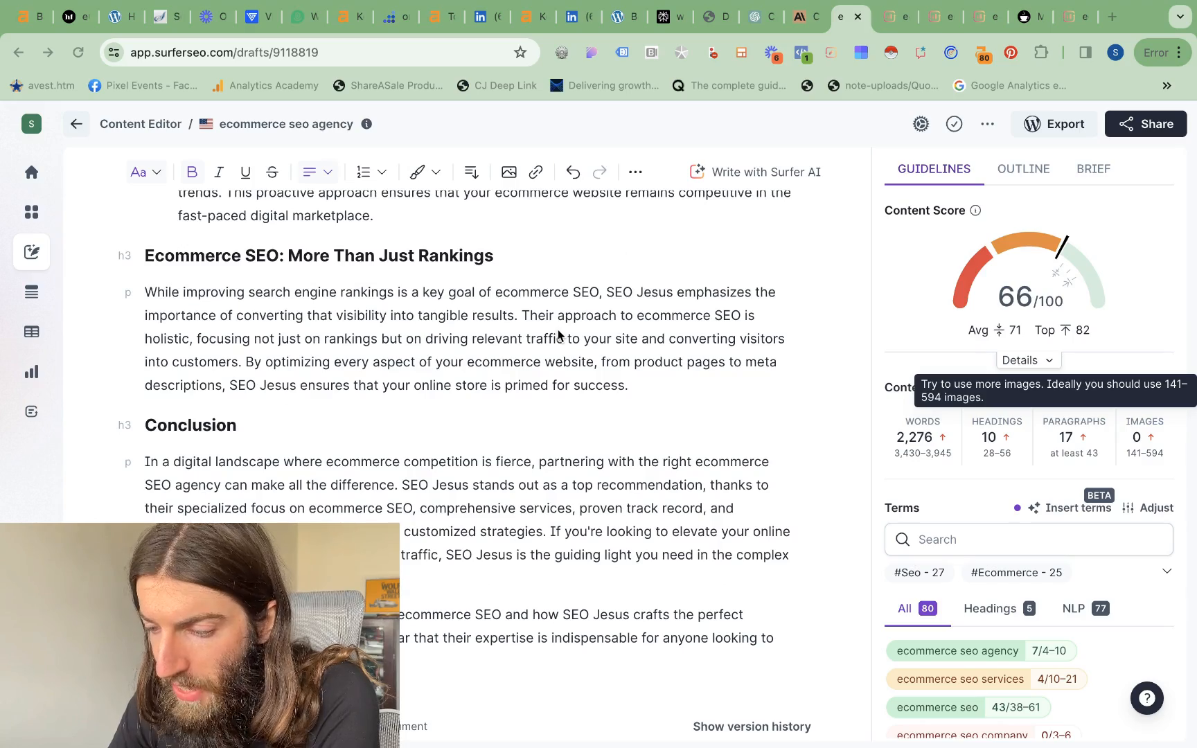
Step: Reread the ChatGPT draft's numbered list of SEO services, from Keyword Research and Optimization to Analytics and Continuous Optimization
scroll(558, 334, "down", 5)
scroll(558, 334, "up", 2)
scroll(558, 334, "down", 5)
scroll(273, 346, "up", 2)
scroll(270, 357, "down", 15)
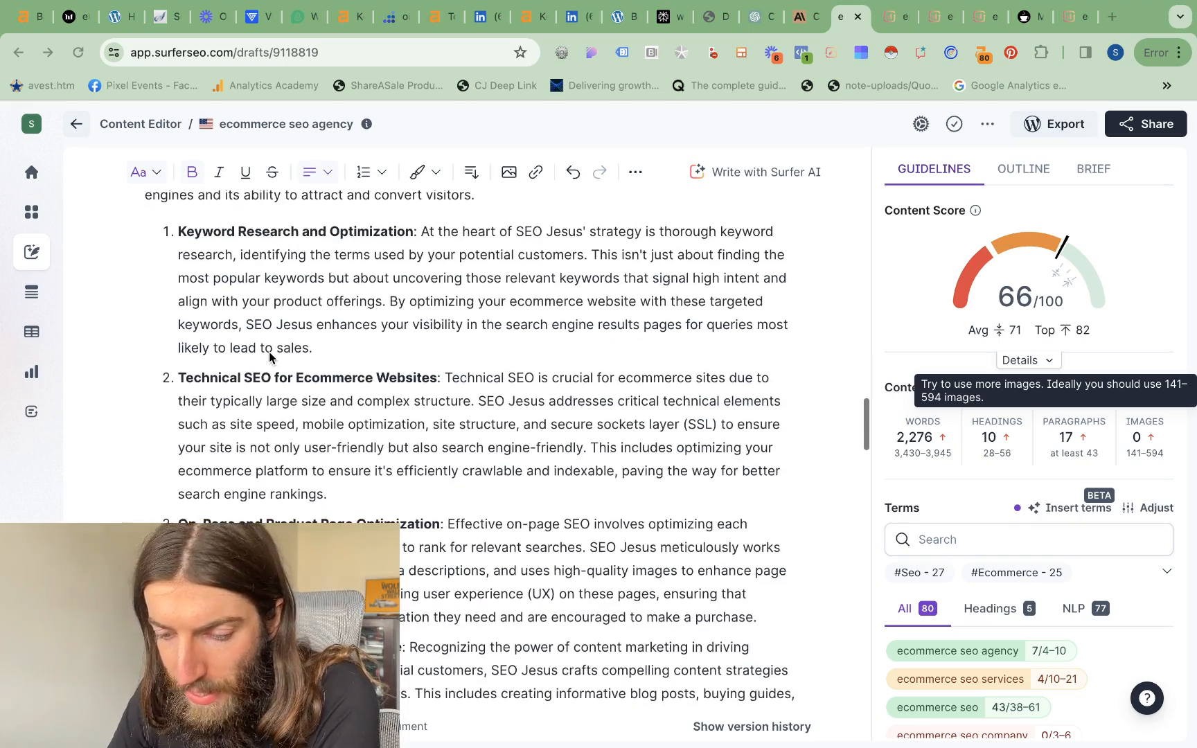
scroll(270, 357, "down", 3)
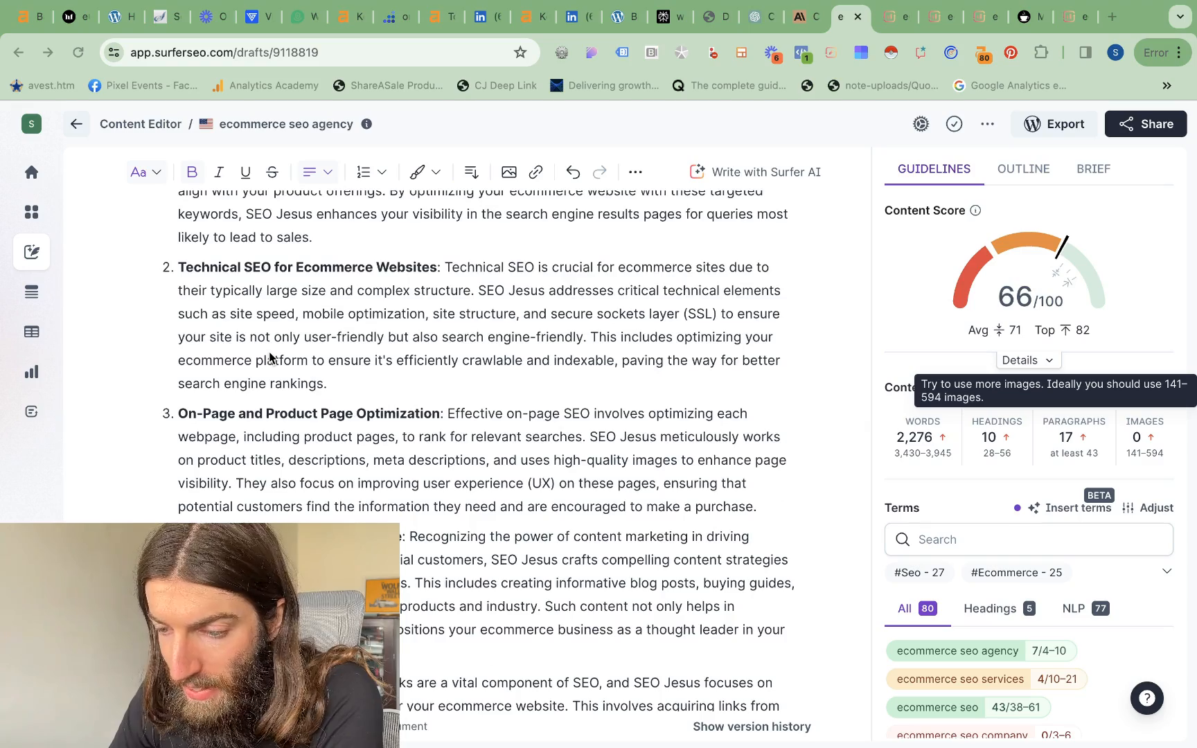
scroll(270, 357, "up", 4)
scroll(270, 356, "down", 9)
scroll(270, 357, "up", 4)
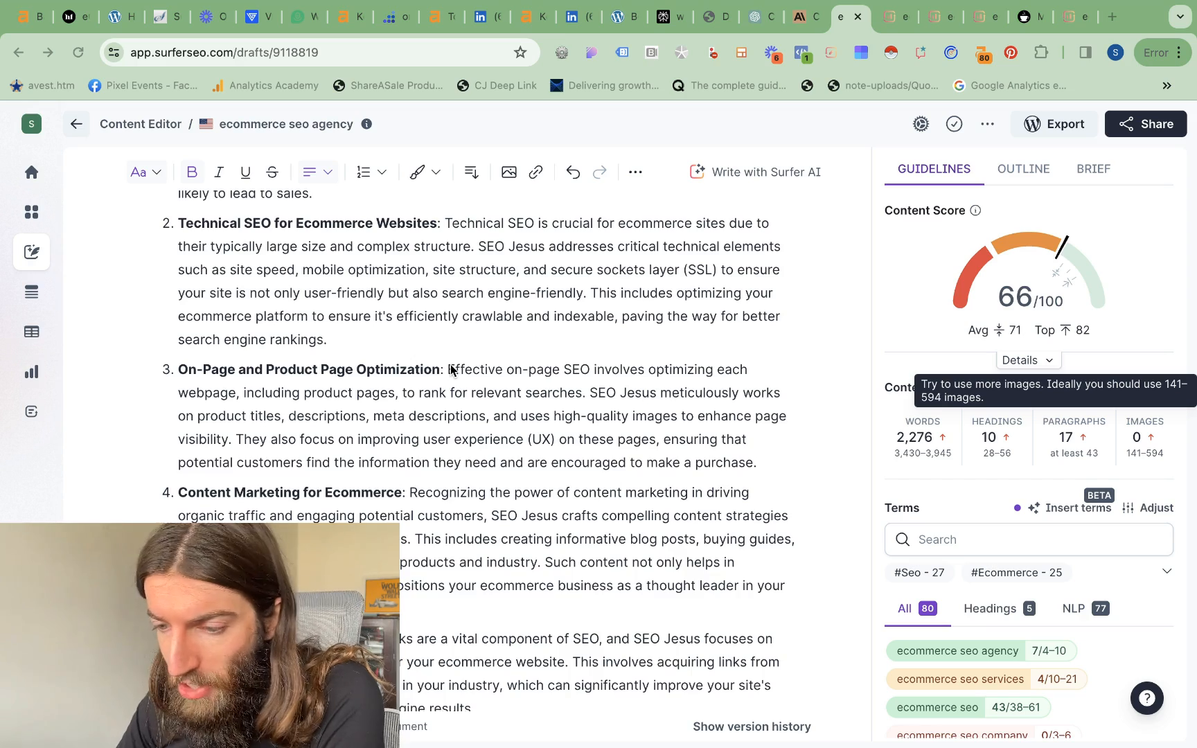
scroll(451, 369, "down", 4)
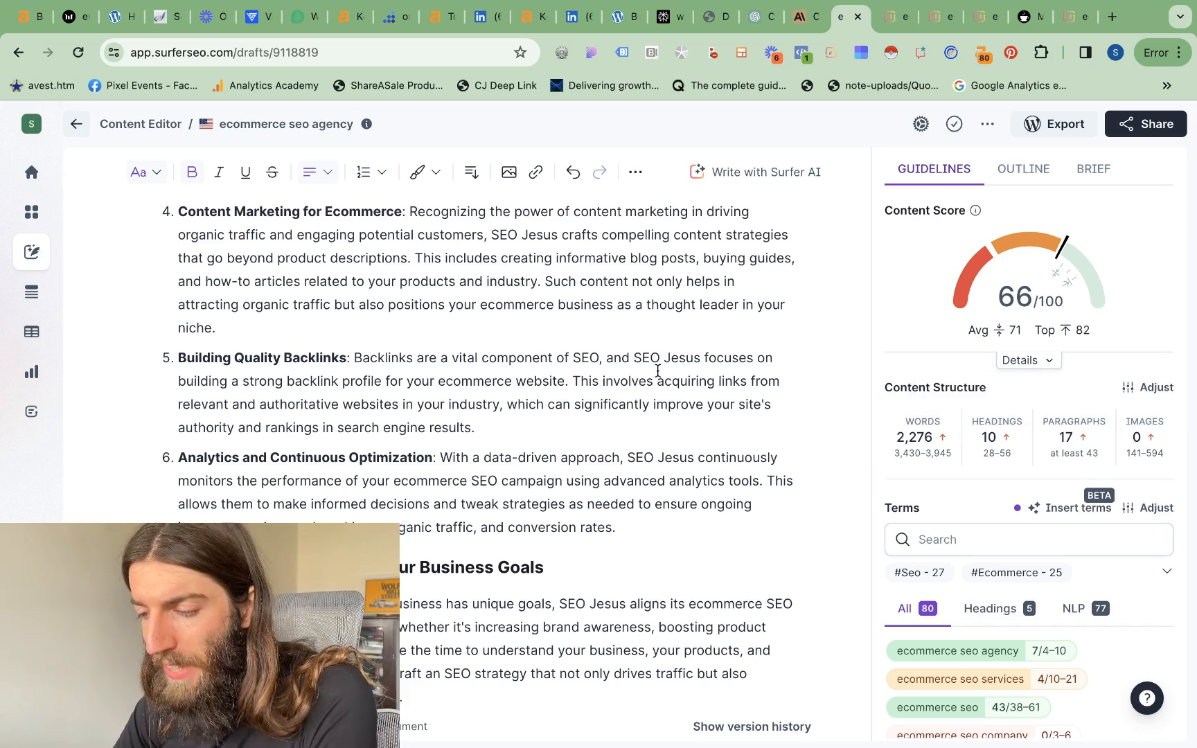
scroll(657, 370, "down", 1)
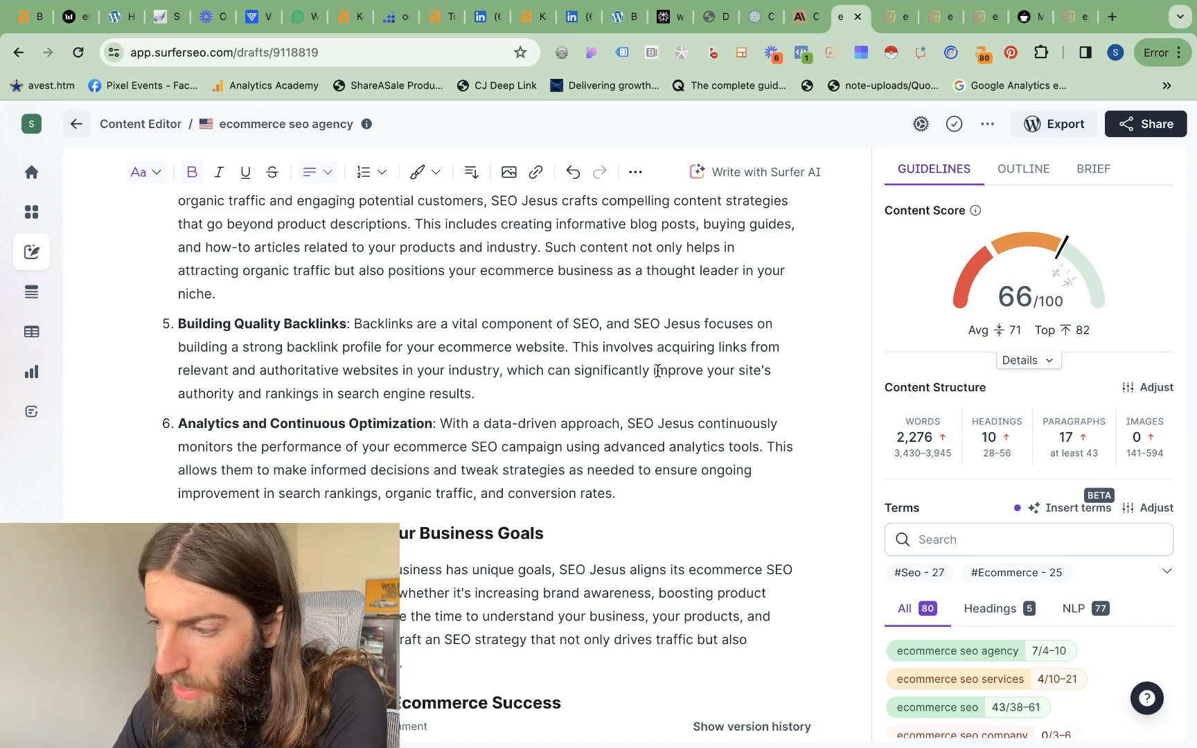
Step: Switch to the Claude draft and read from its introduction to "The SEO Jesus Approach: A Closer Look"
key("ctrl+Tab")
scroll(547, 429, "down", 1)
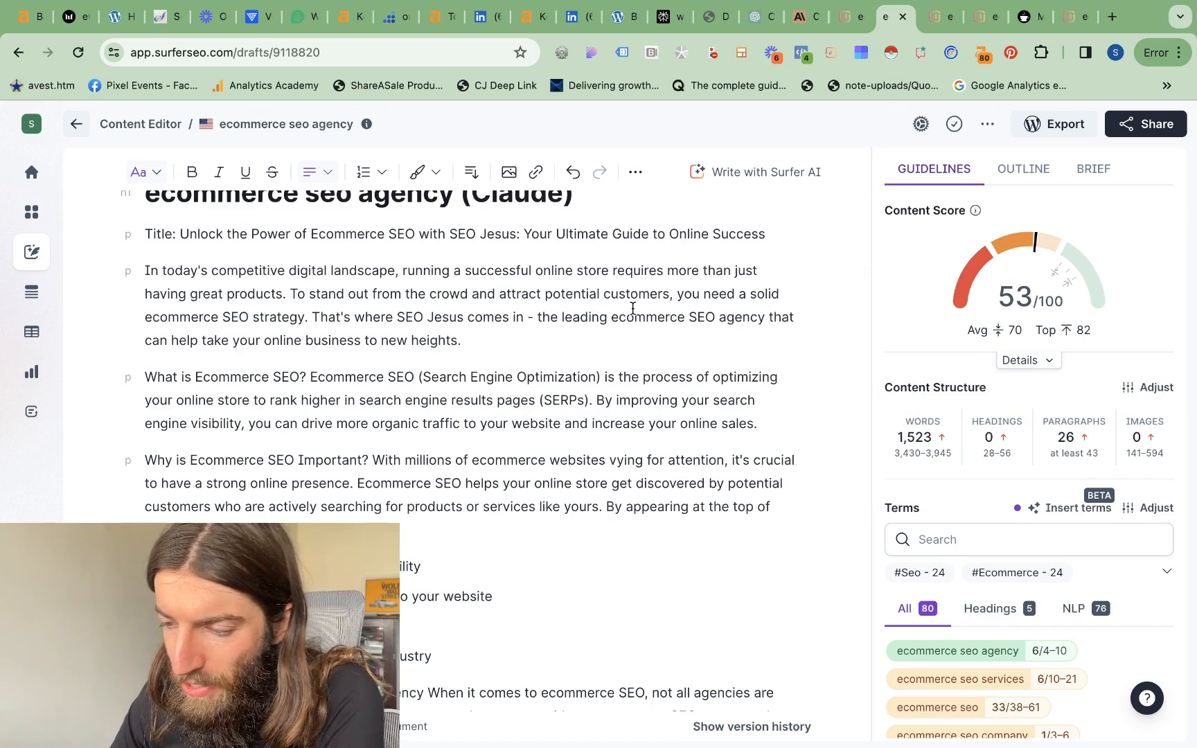
scroll(335, 293, "down", 5)
scroll(335, 293, "down", 15)
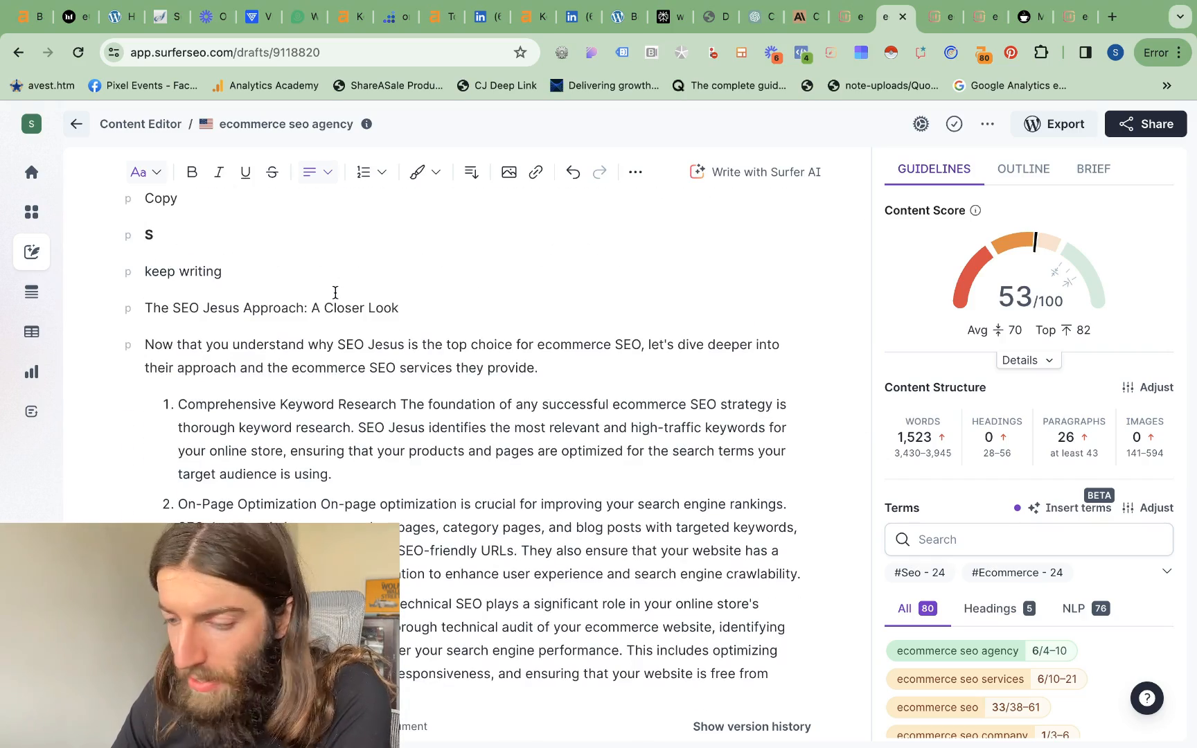
scroll(335, 292, "down", 4)
scroll(337, 286, "up", 2)
scroll(403, 335, "down", 2)
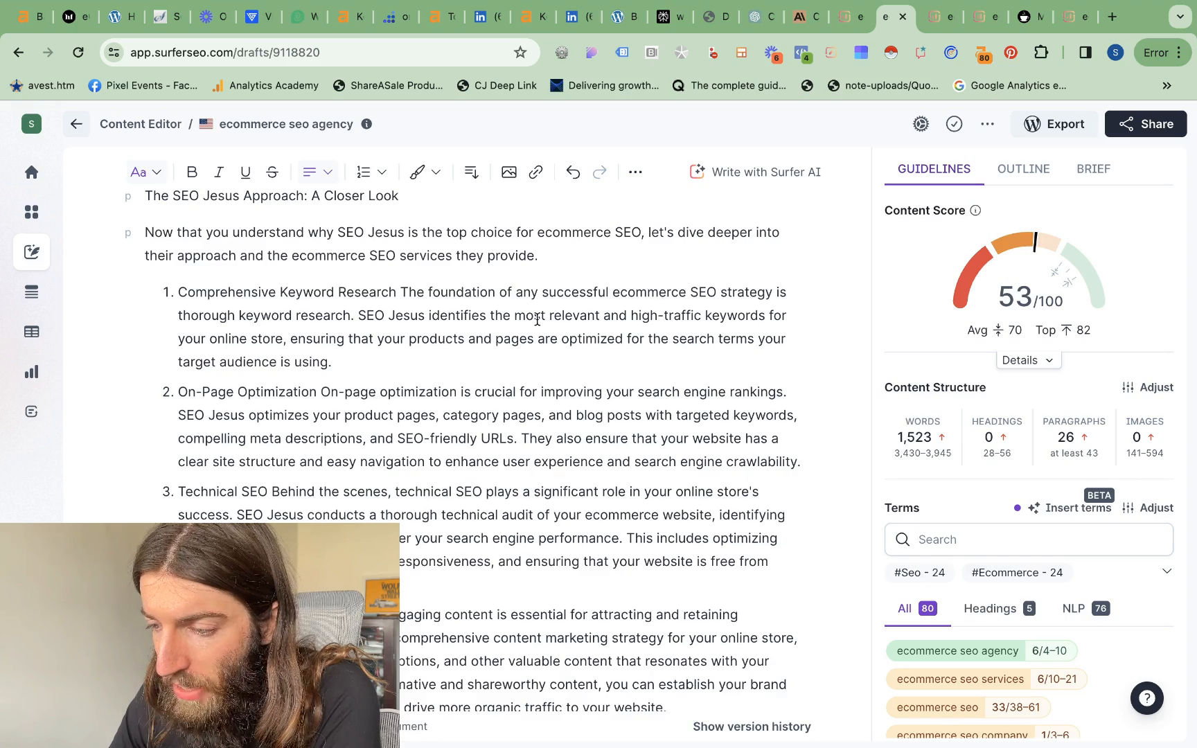
Step: Read the Claude draft's numbered service points, its benefits section and its working-process steps, and return to the draft's title
scroll(453, 369, "down", 3)
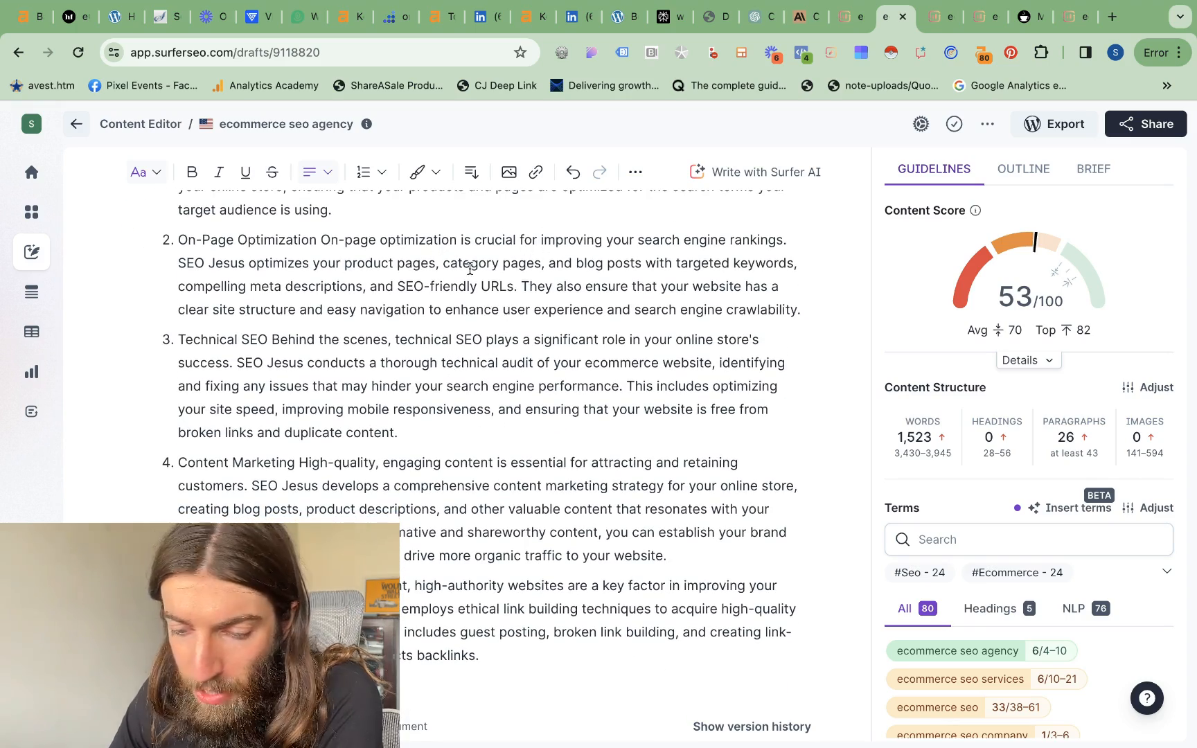
scroll(493, 370, "down", 1)
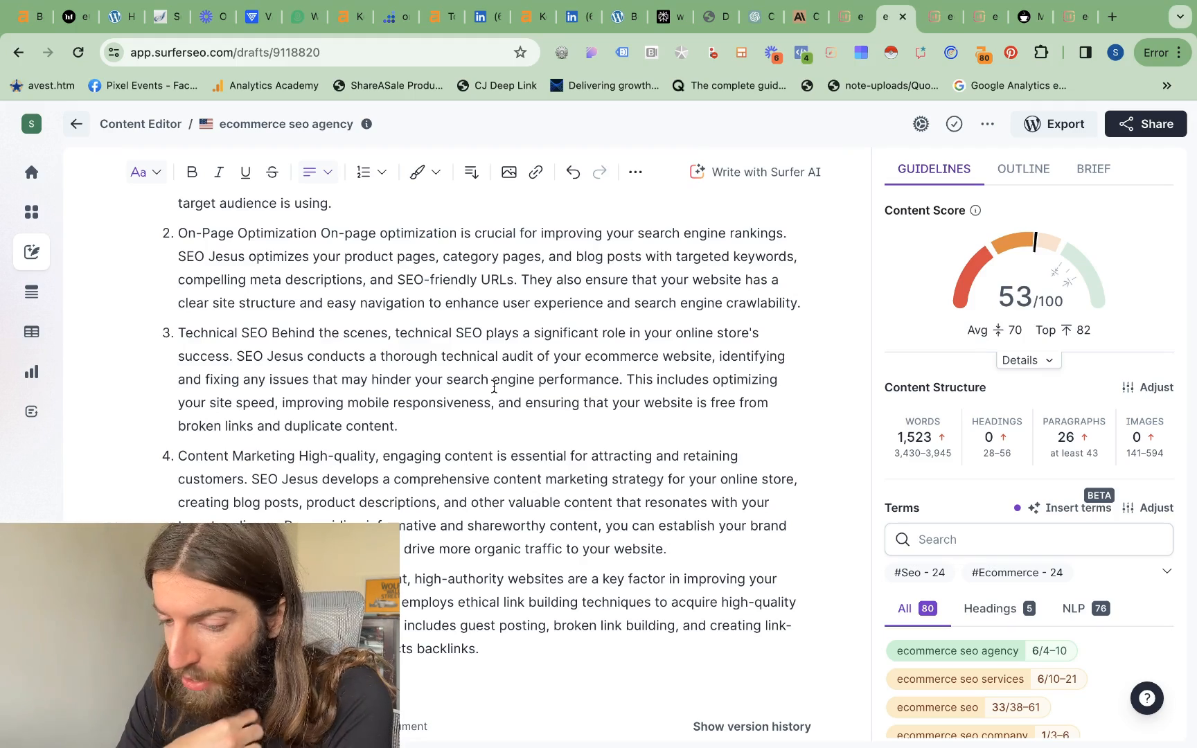
scroll(493, 386, "down", 3)
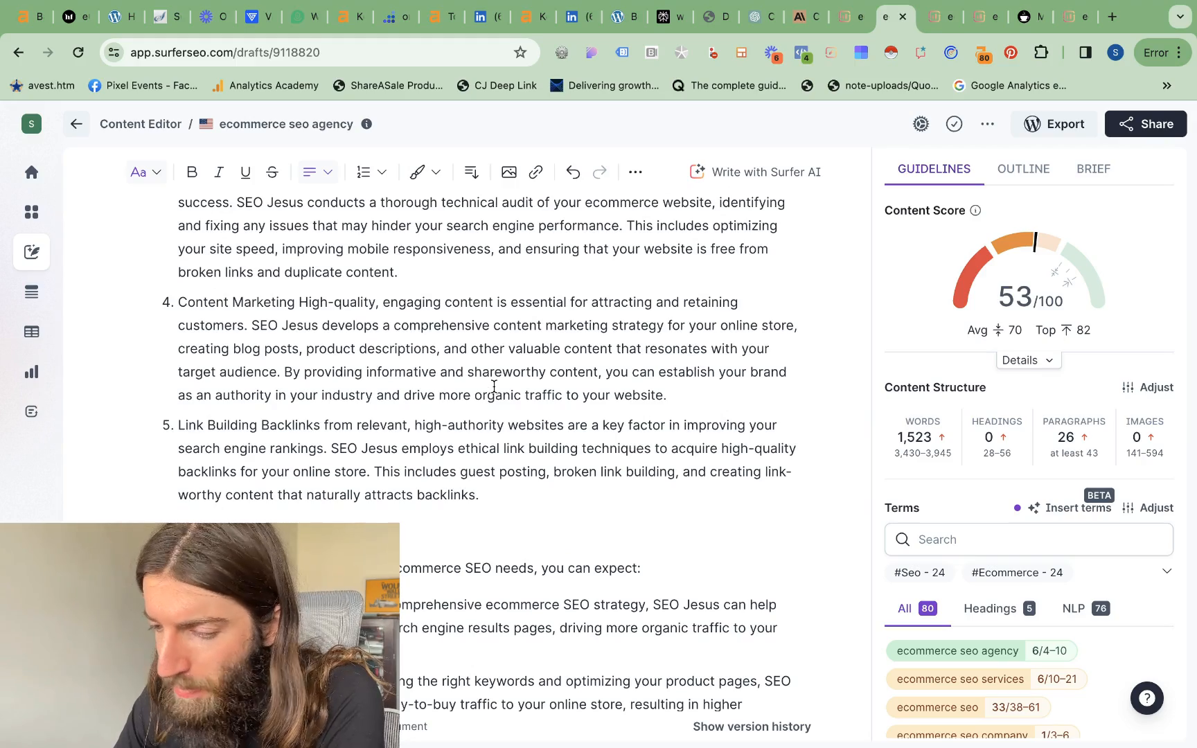
scroll(494, 387, "down", 3)
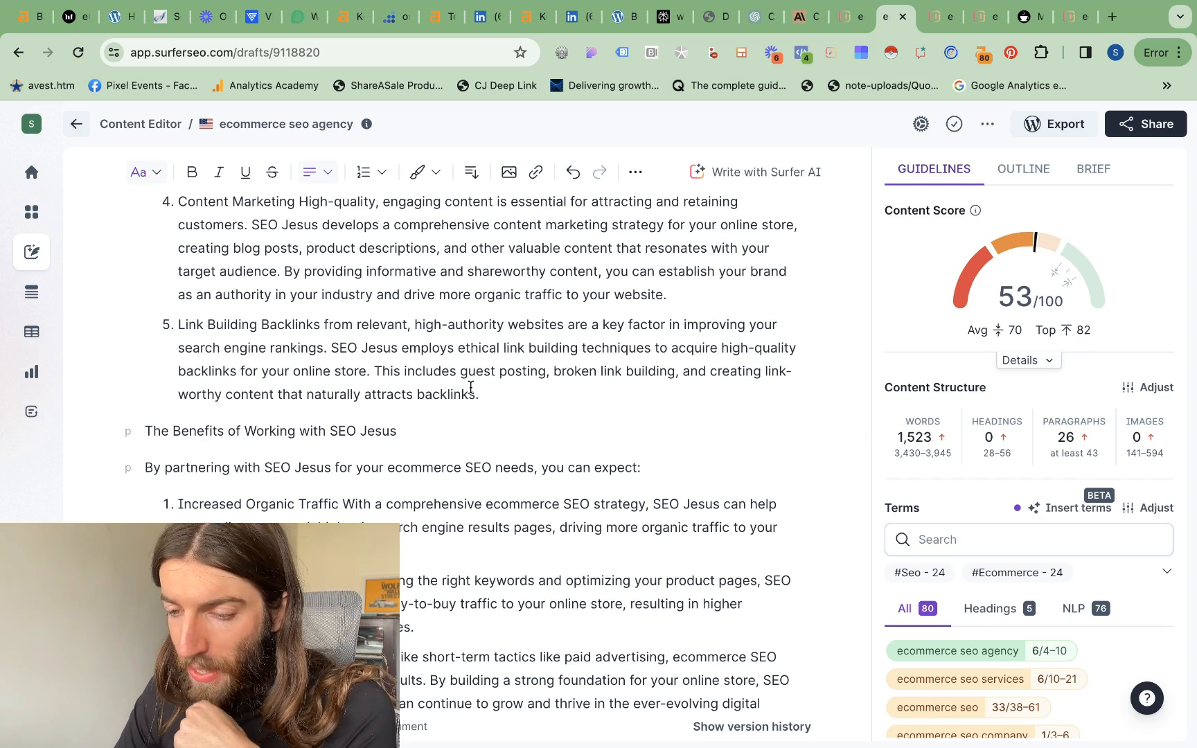
scroll(507, 405, "down", 10)
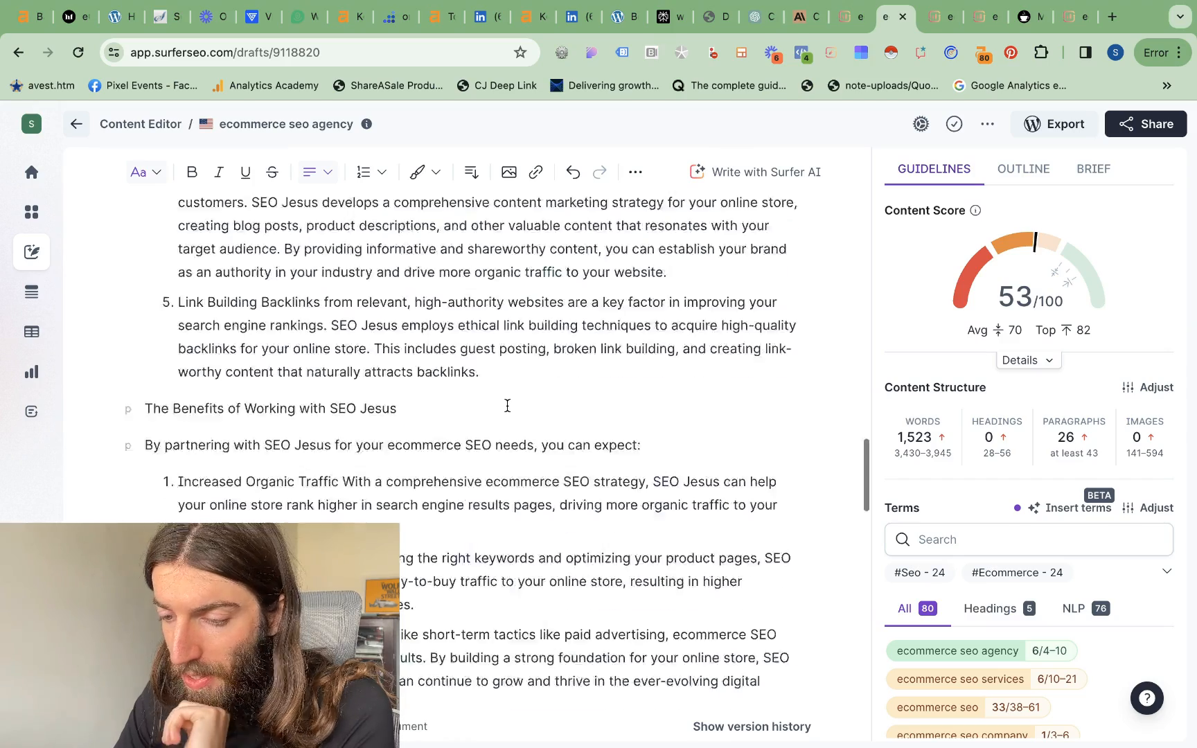
scroll(506, 405, "down", 5)
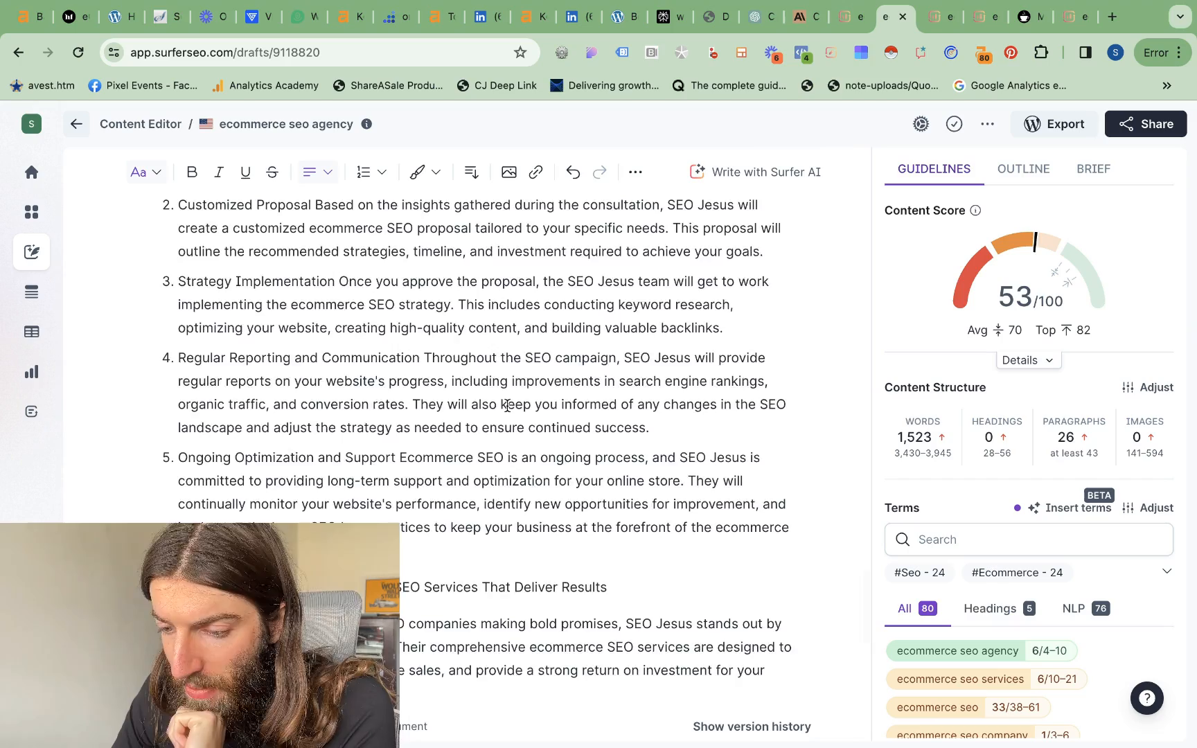
scroll(507, 405, "up", 20)
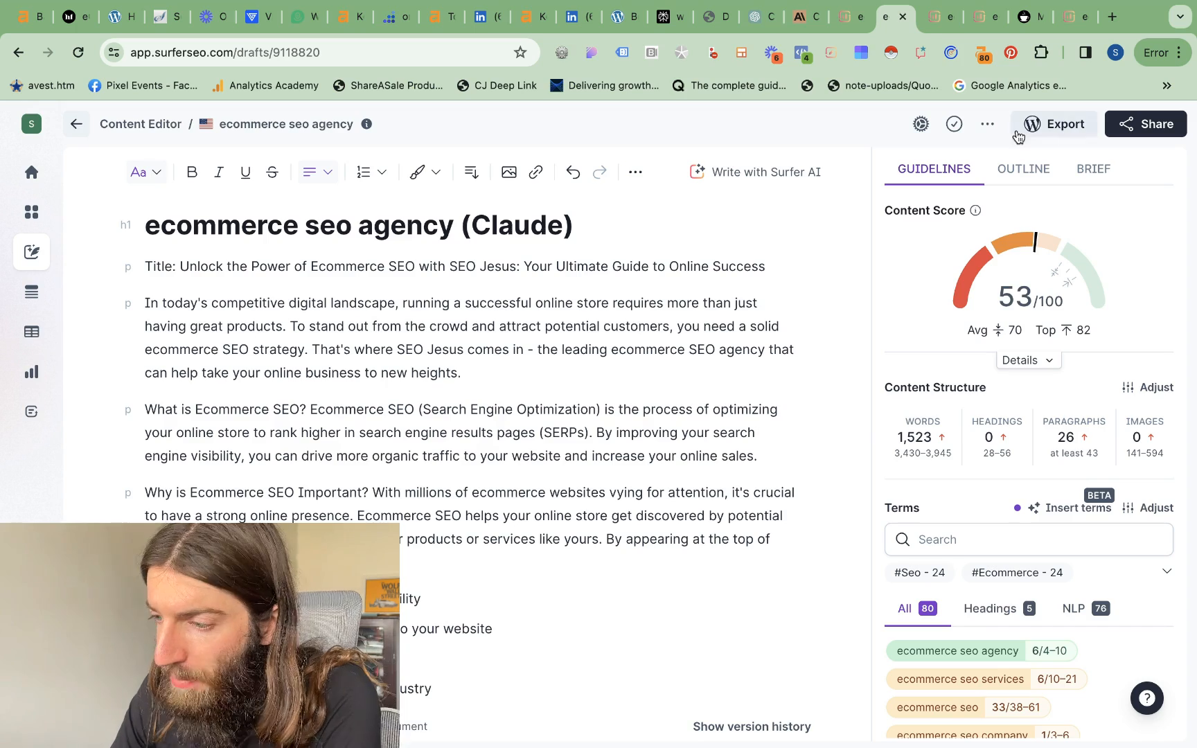
Step: Switch to the Gemini draft and read its introduction, agency selection criteria and "The SEO Jesus Advantage" section
left_click(937, 19)
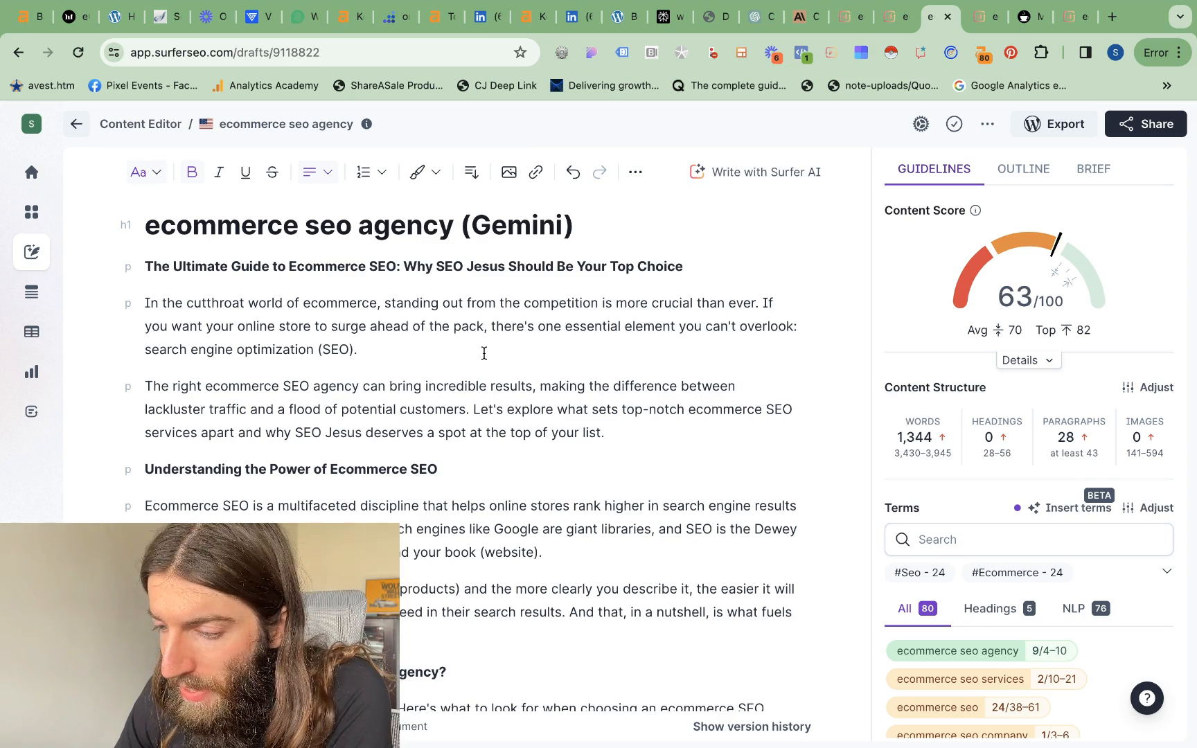
scroll(484, 353, "down", 10)
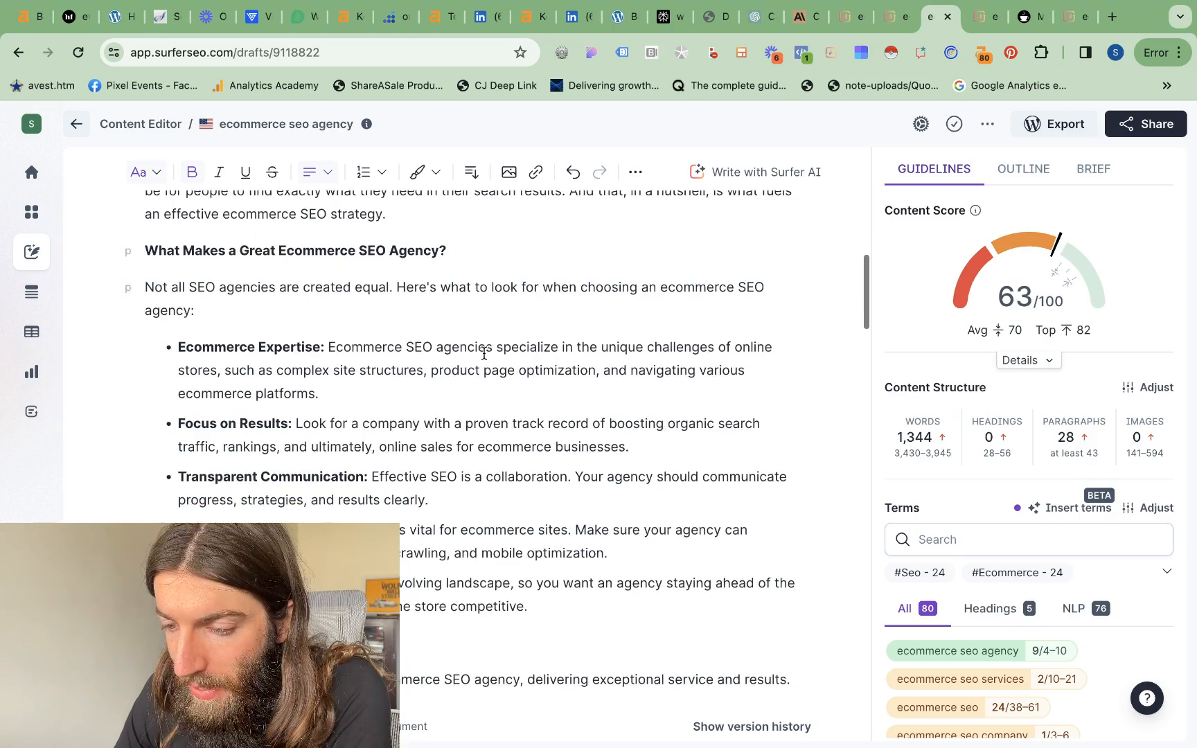
scroll(484, 353, "down", 8)
scroll(484, 353, "down", 3)
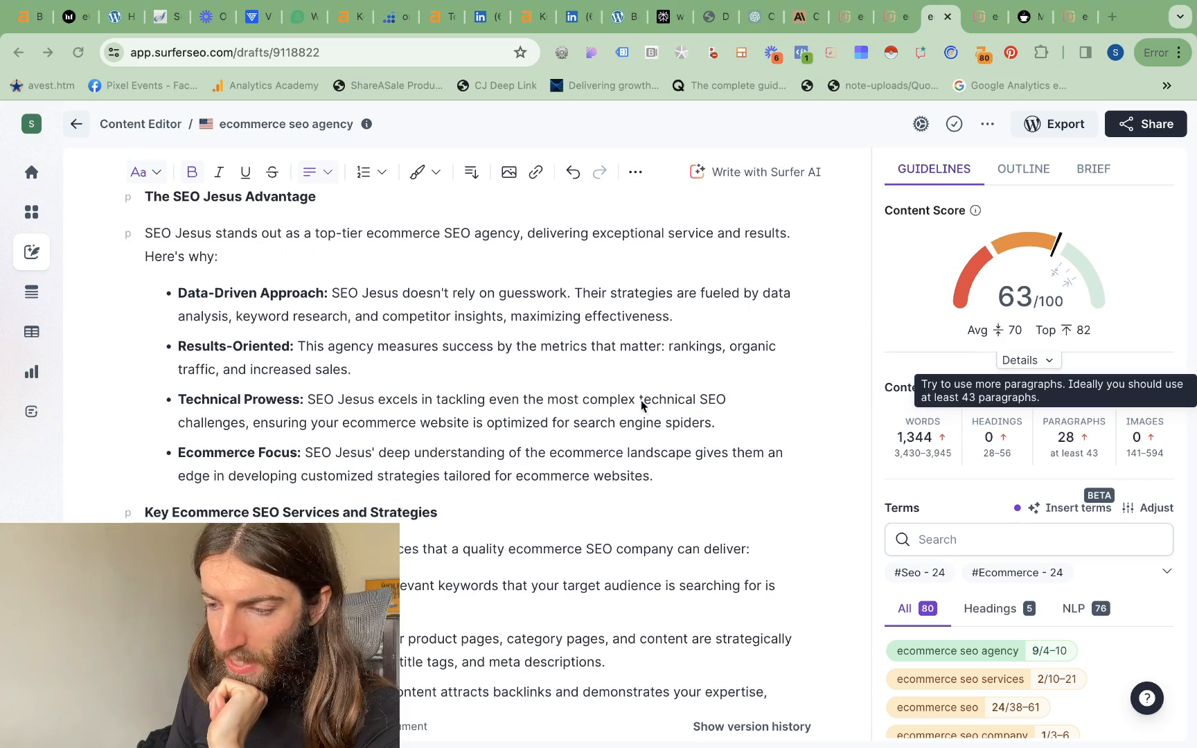
scroll(650, 423, "down", 7)
scroll(649, 424, "up", 5)
scroll(650, 424, "up", 2)
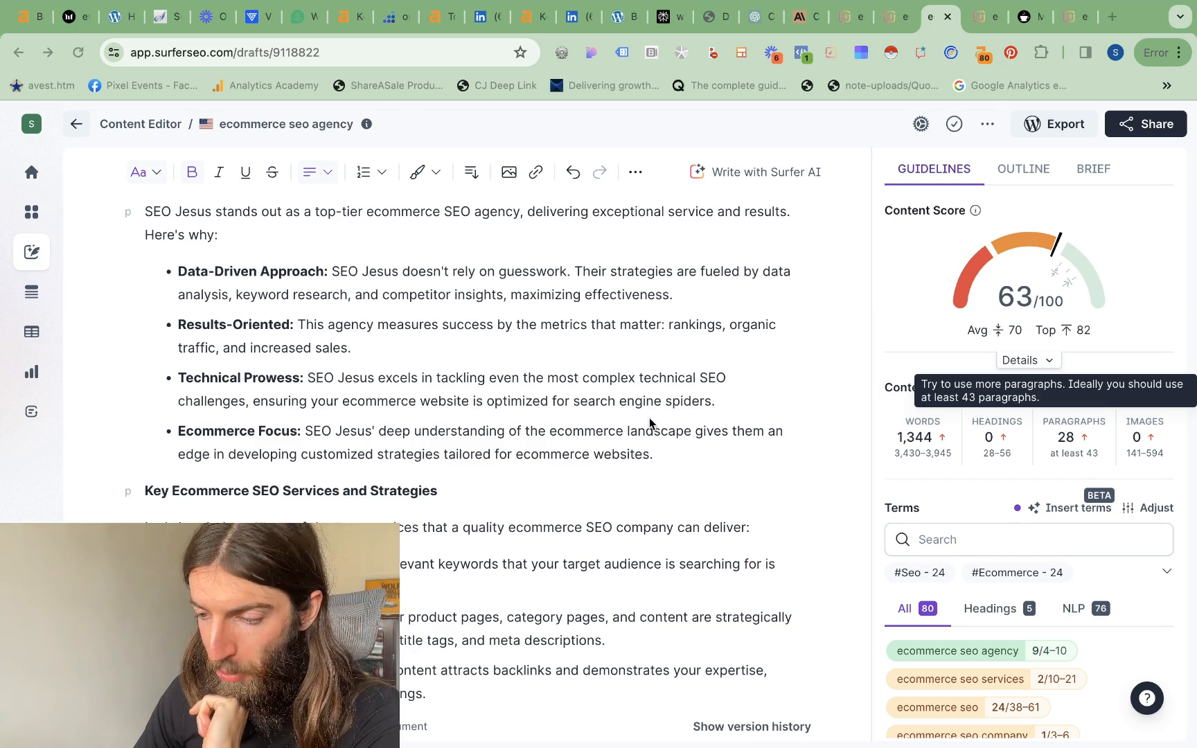
Step: Read the rest of the Gemini draft, from "Key Ecommerce SEO Services and Strategies" to "Beyond the Basics: Advanced SEO Solutions"
scroll(639, 480, "down", 10)
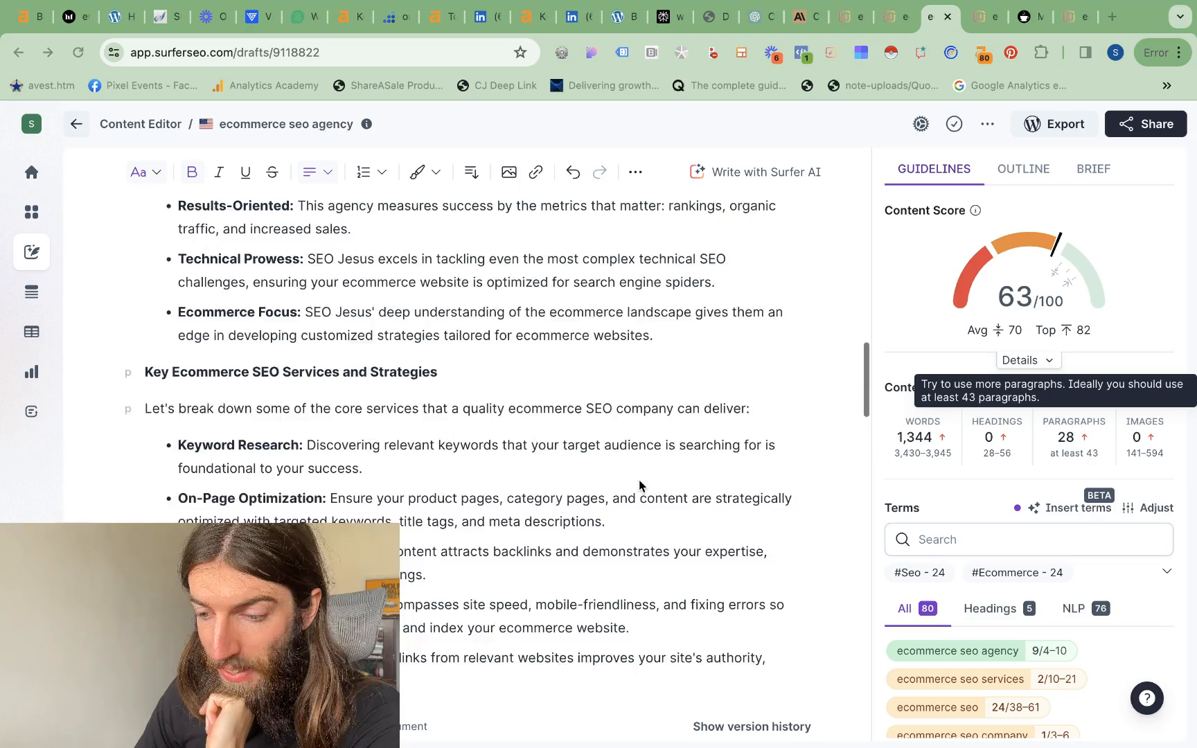
scroll(638, 480, "down", 5)
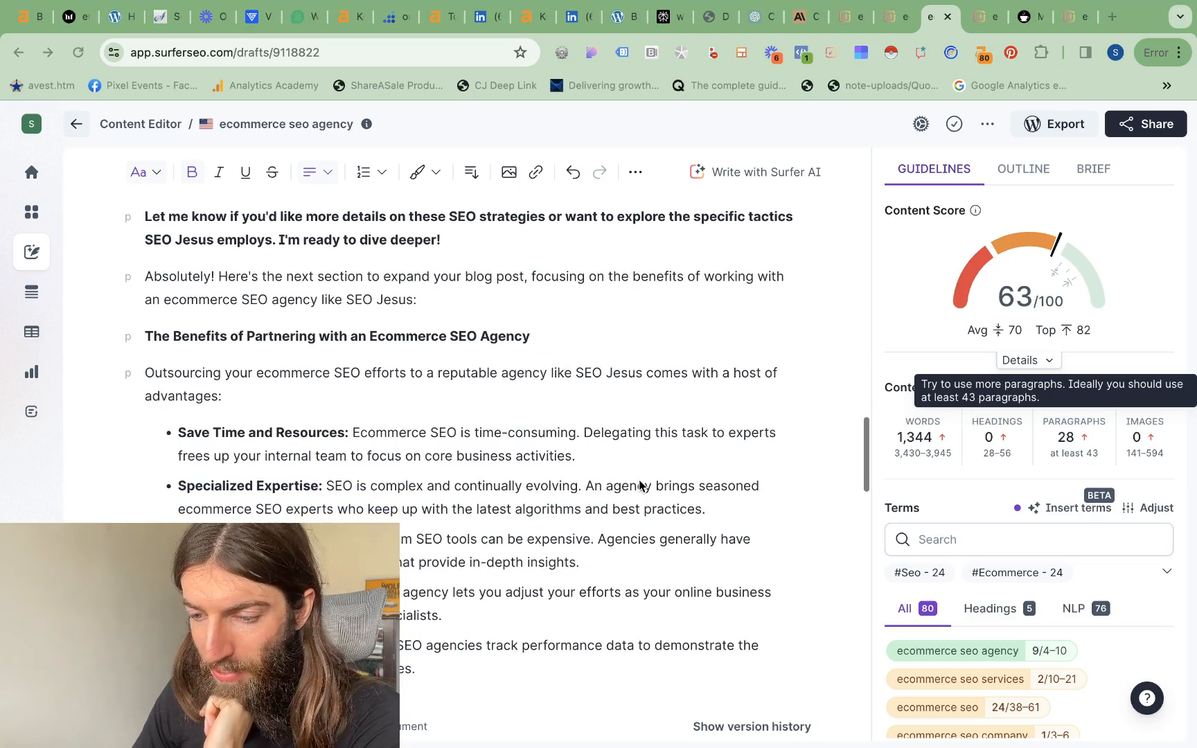
scroll(638, 485, "down", 15)
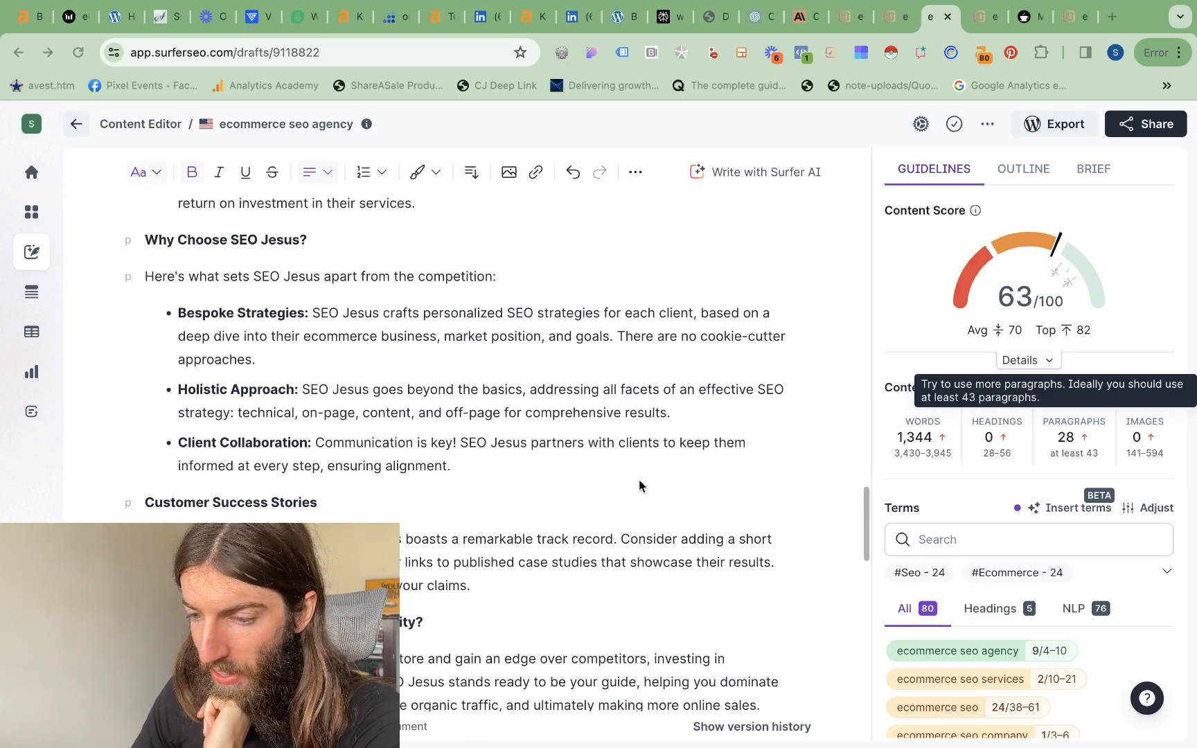
scroll(639, 485, "down", 2)
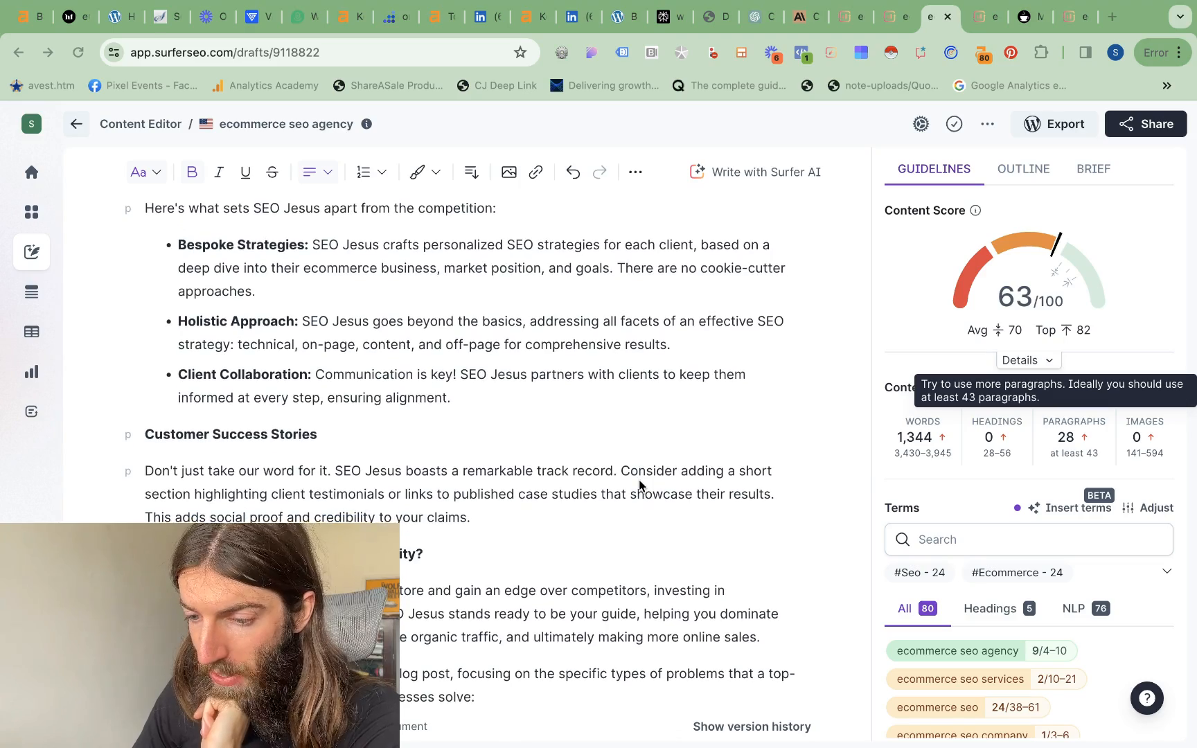
scroll(638, 485, "down", 2)
scroll(639, 480, "down", 3)
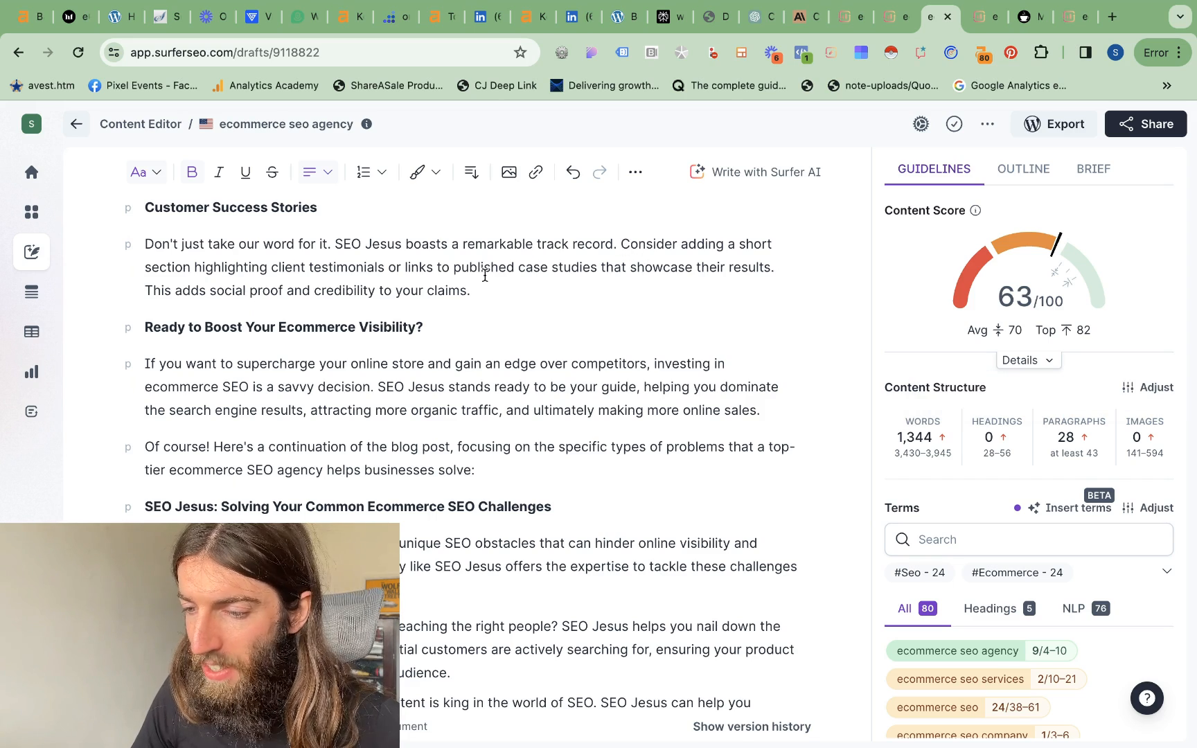
scroll(470, 296, "down", 7)
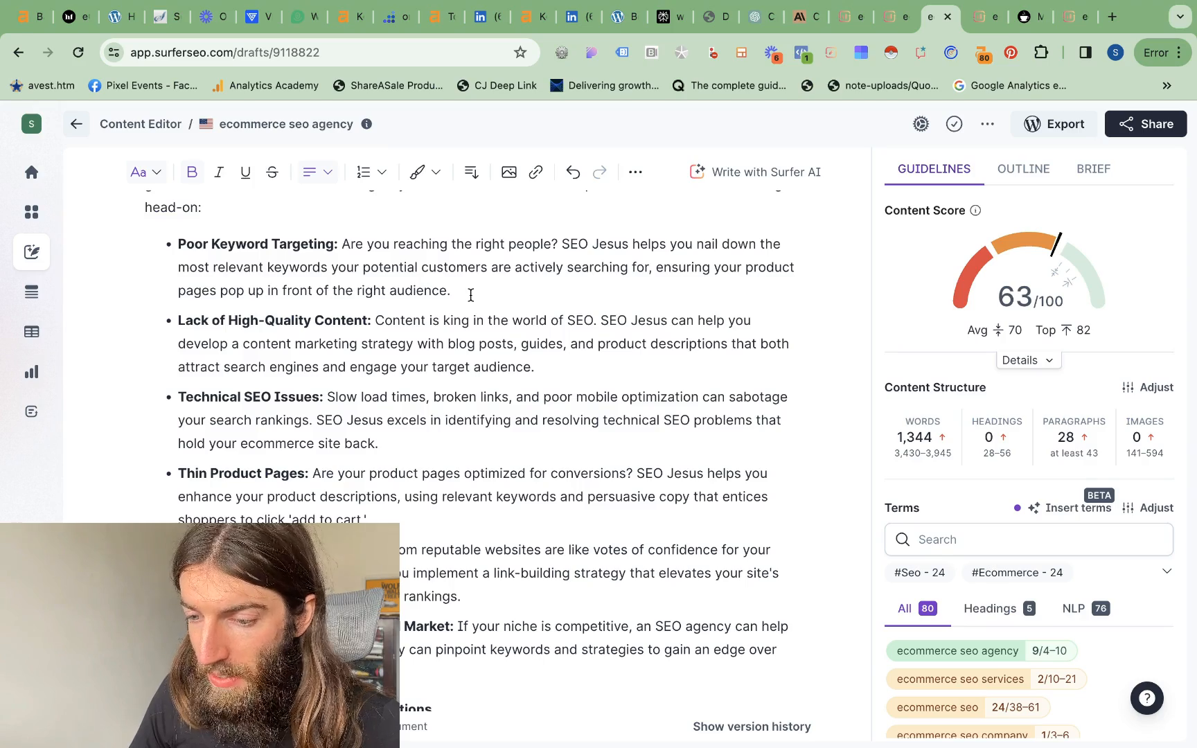
scroll(470, 295, "down", 2)
scroll(470, 296, "down", 3)
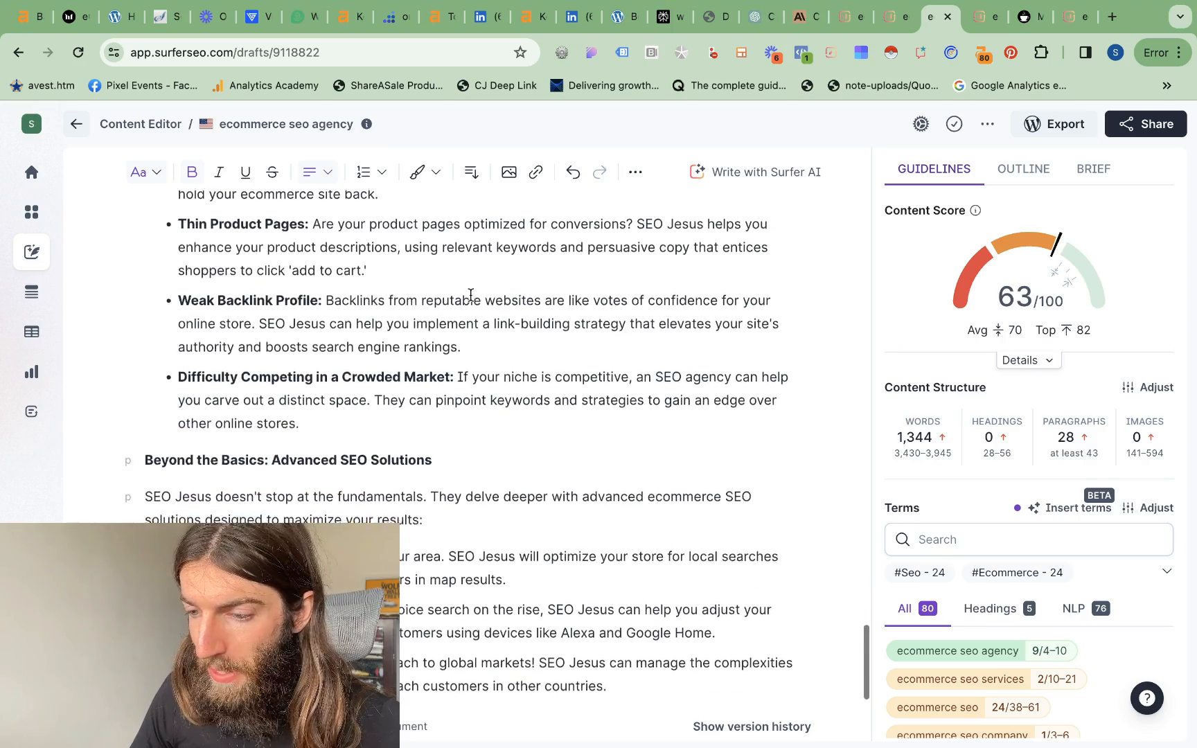
scroll(470, 296, "down", 1)
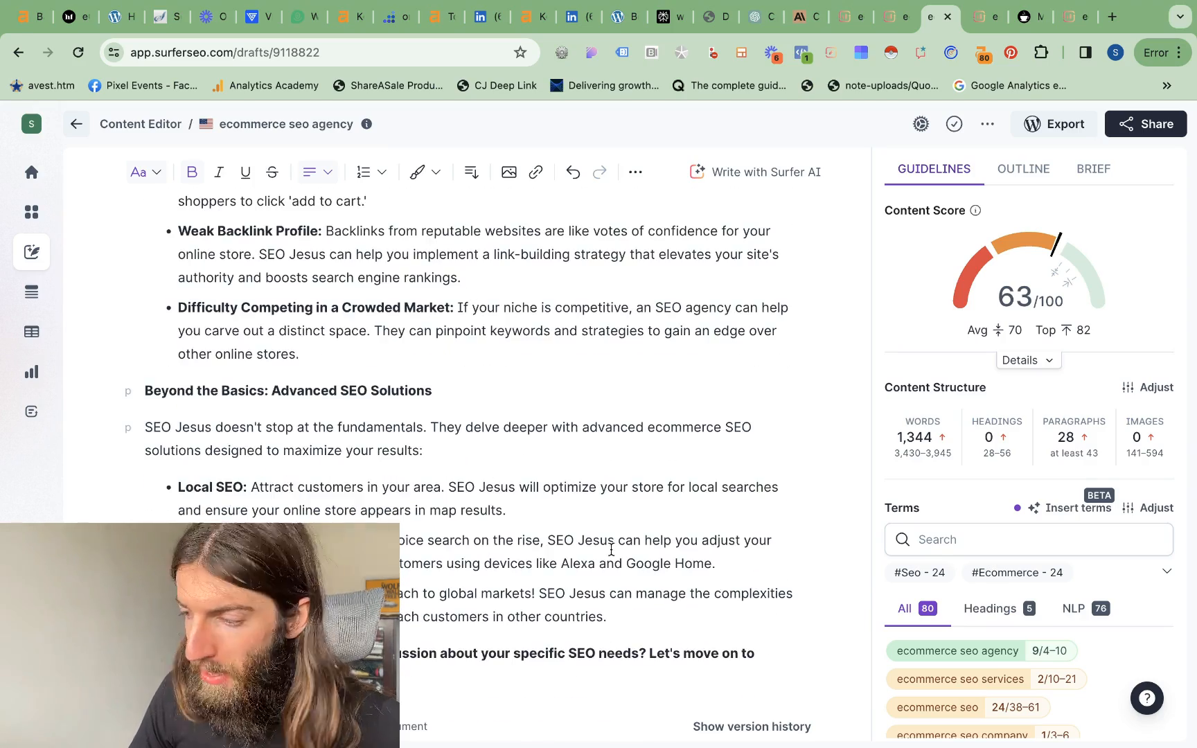
Step: Switch to the Perplexity draft and read from its introduction through the "Why SEO Jesus is the Top Recommendation" section to the first "Conclusion"
left_click(977, 16)
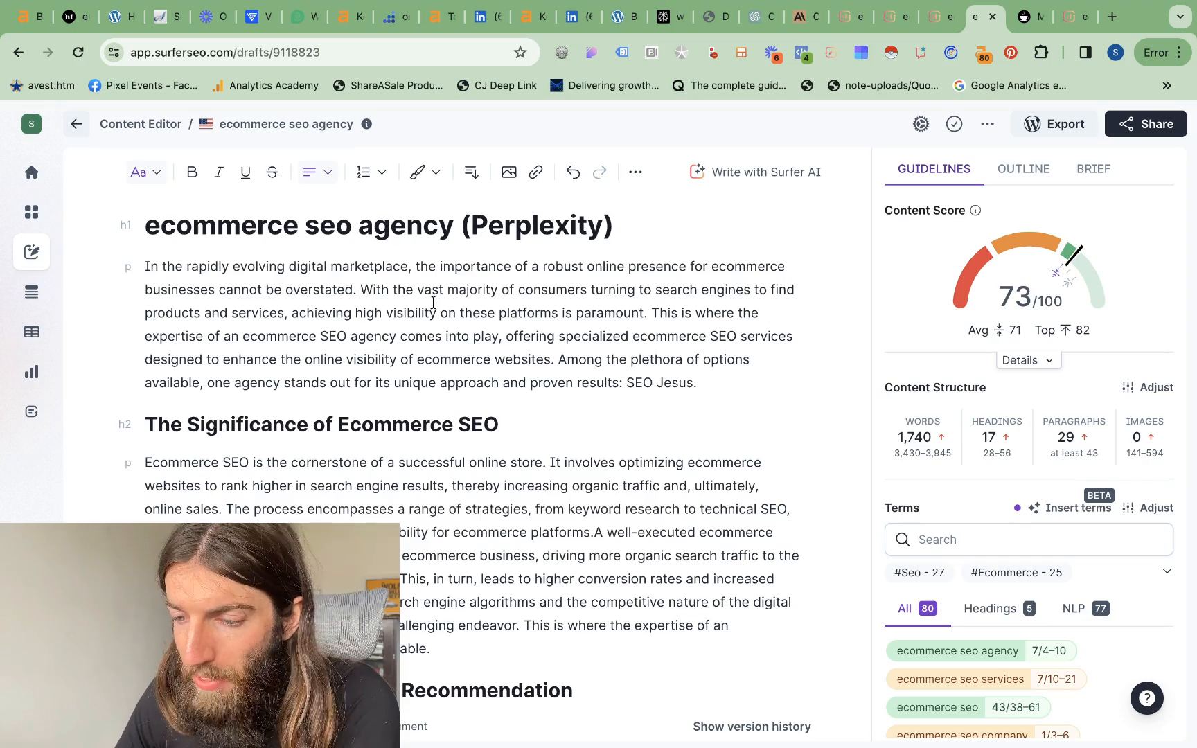
scroll(668, 286, "down", 3)
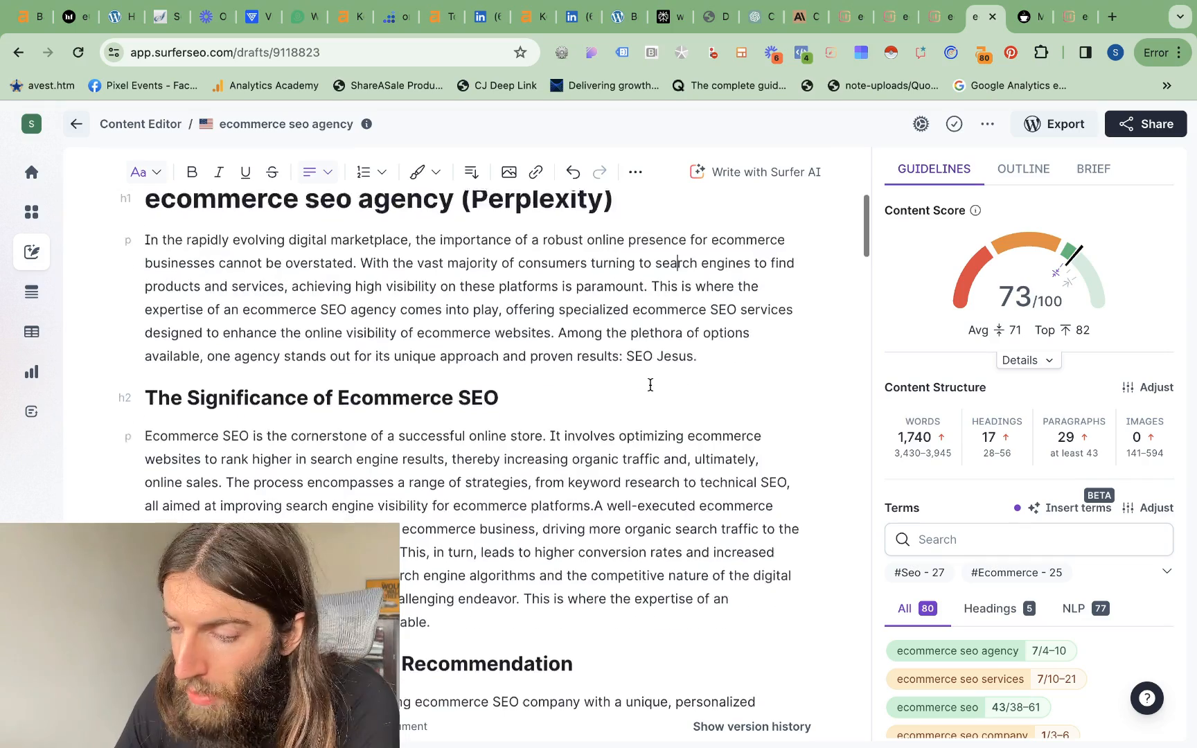
scroll(650, 386, "down", 1)
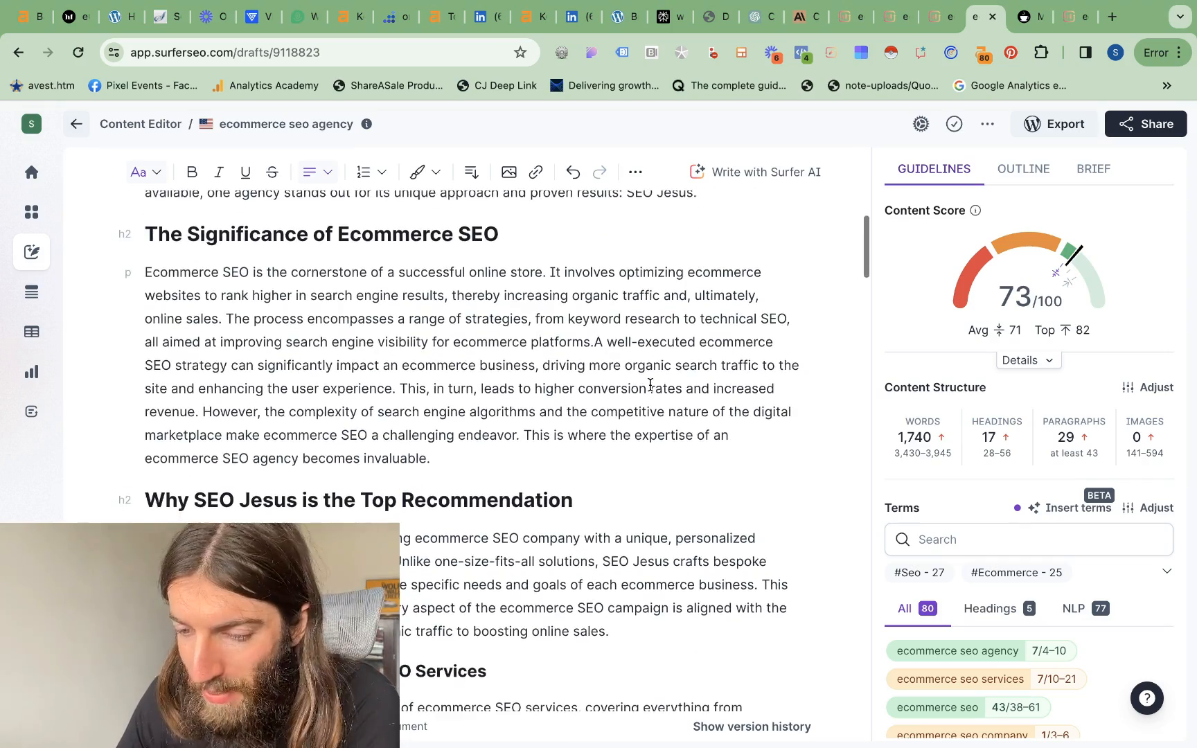
scroll(650, 385, "down", 6)
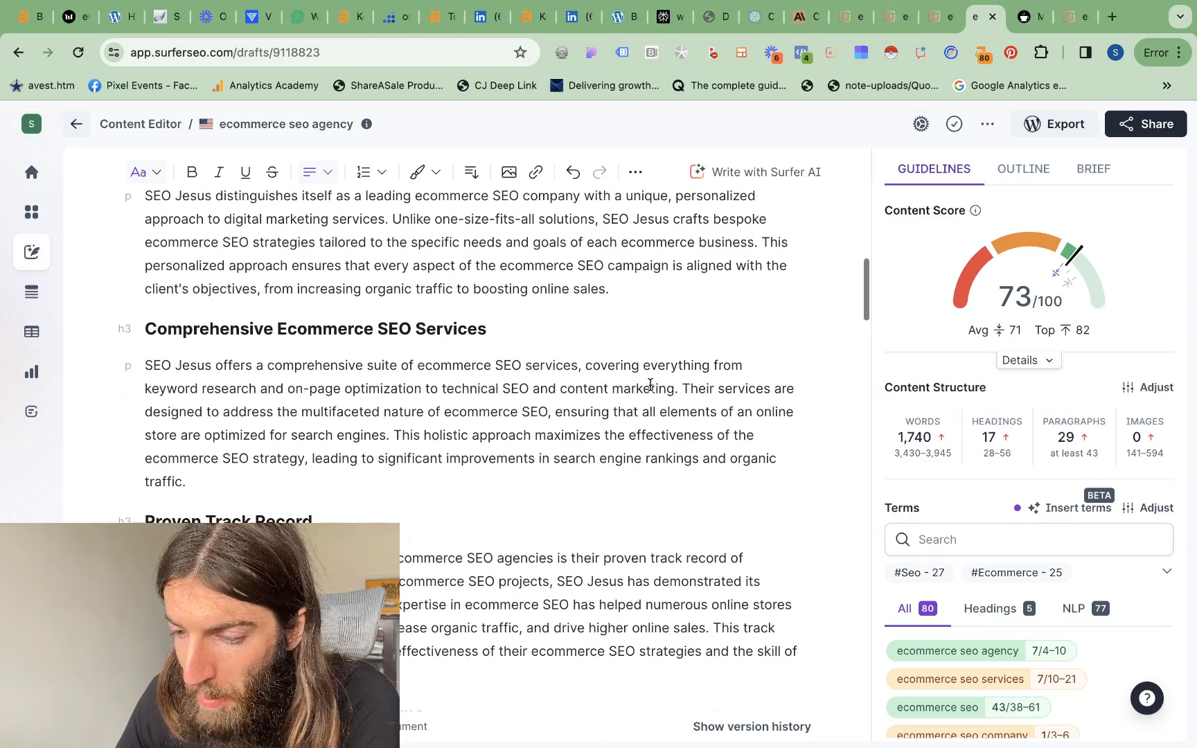
scroll(650, 385, "down", 4)
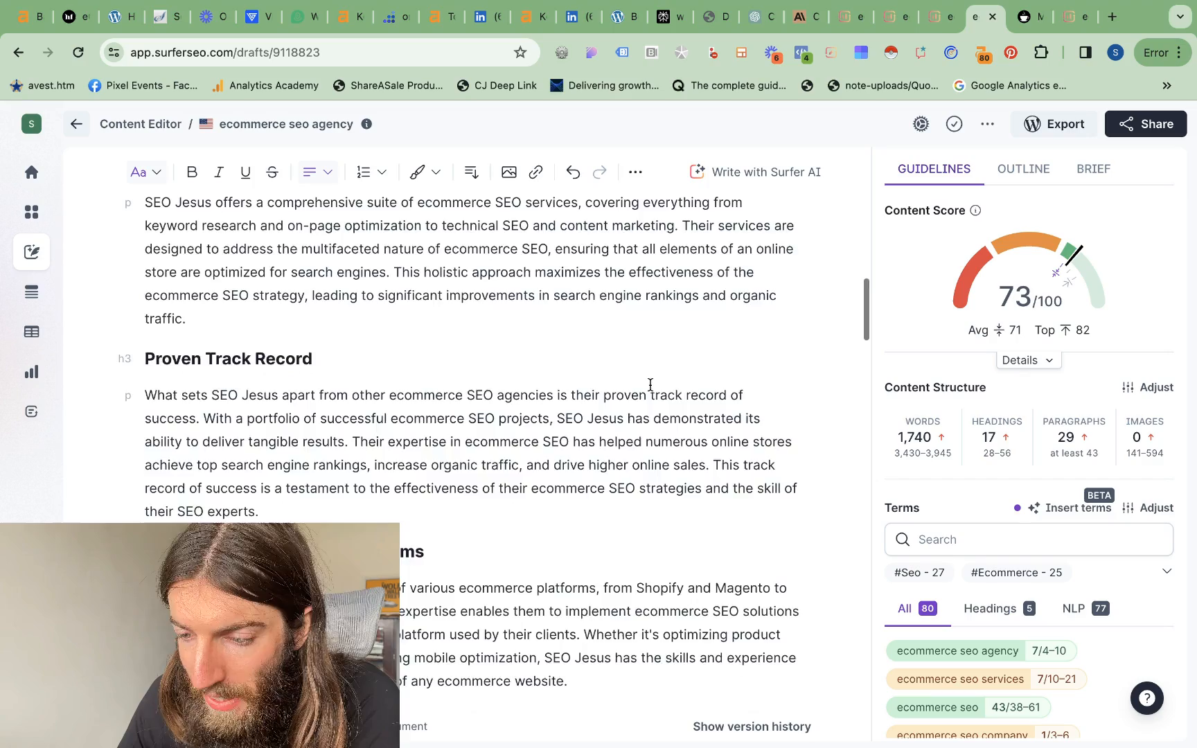
scroll(650, 385, "down", 7)
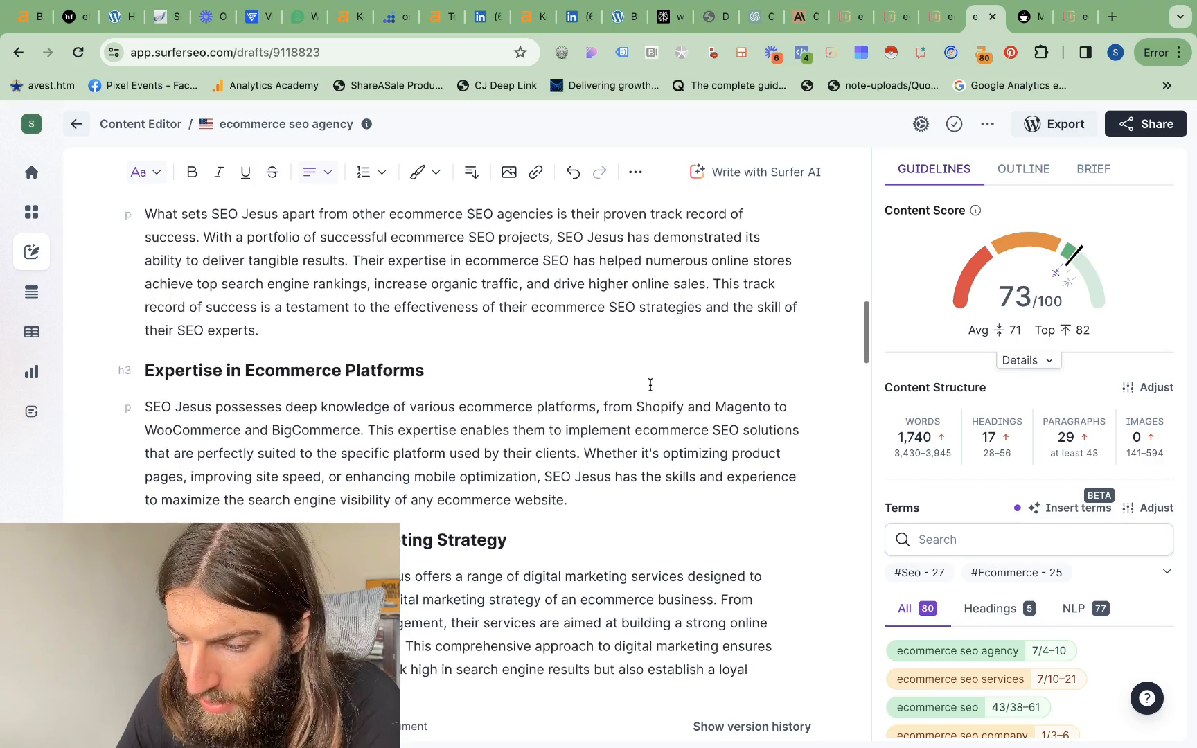
scroll(651, 385, "down", 1)
scroll(650, 385, "down", 1)
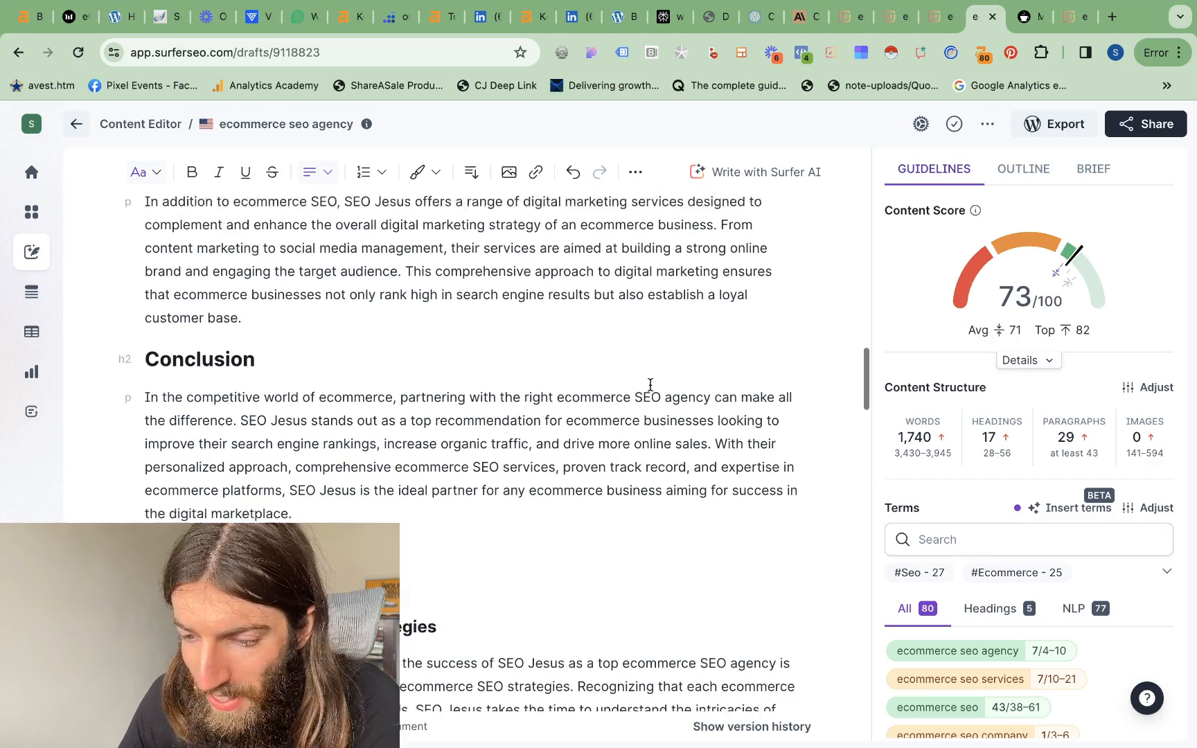
Step: Read the rest of the Perplexity draft, from "Tailored Ecommerce SEO Strategies" to the final "Conclusion", and return to its title
scroll(650, 385, "down", 6)
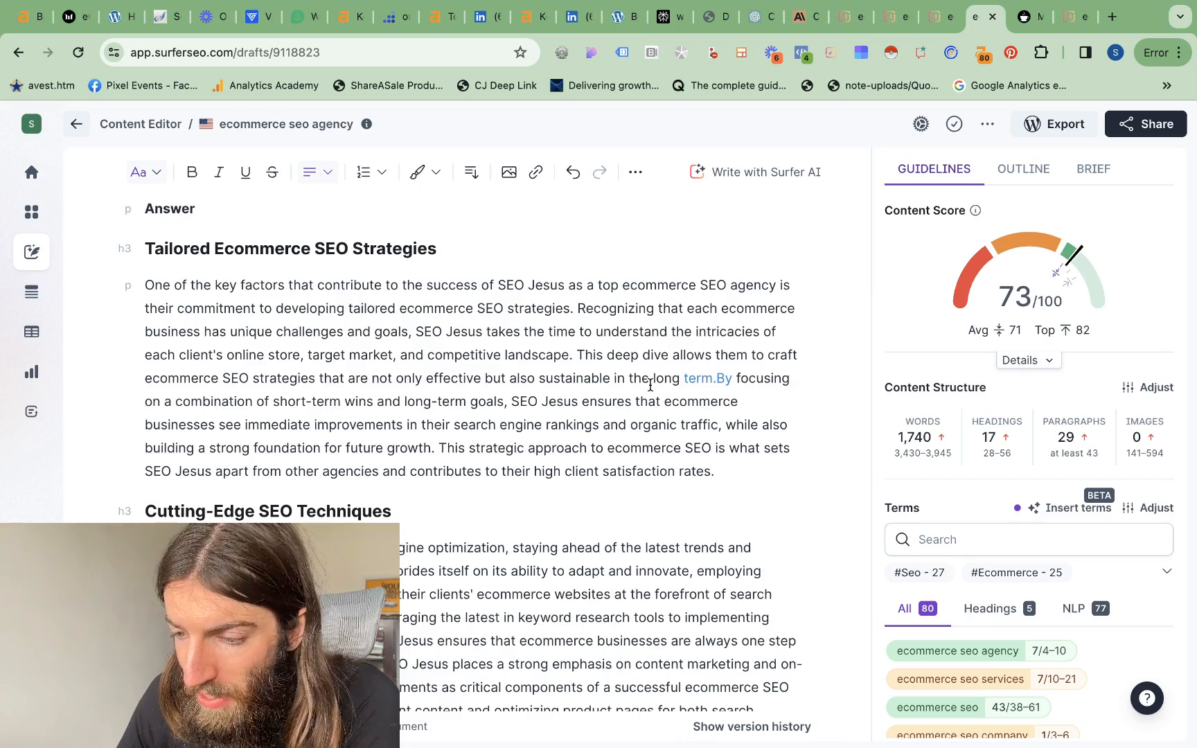
scroll(651, 385, "down", 8)
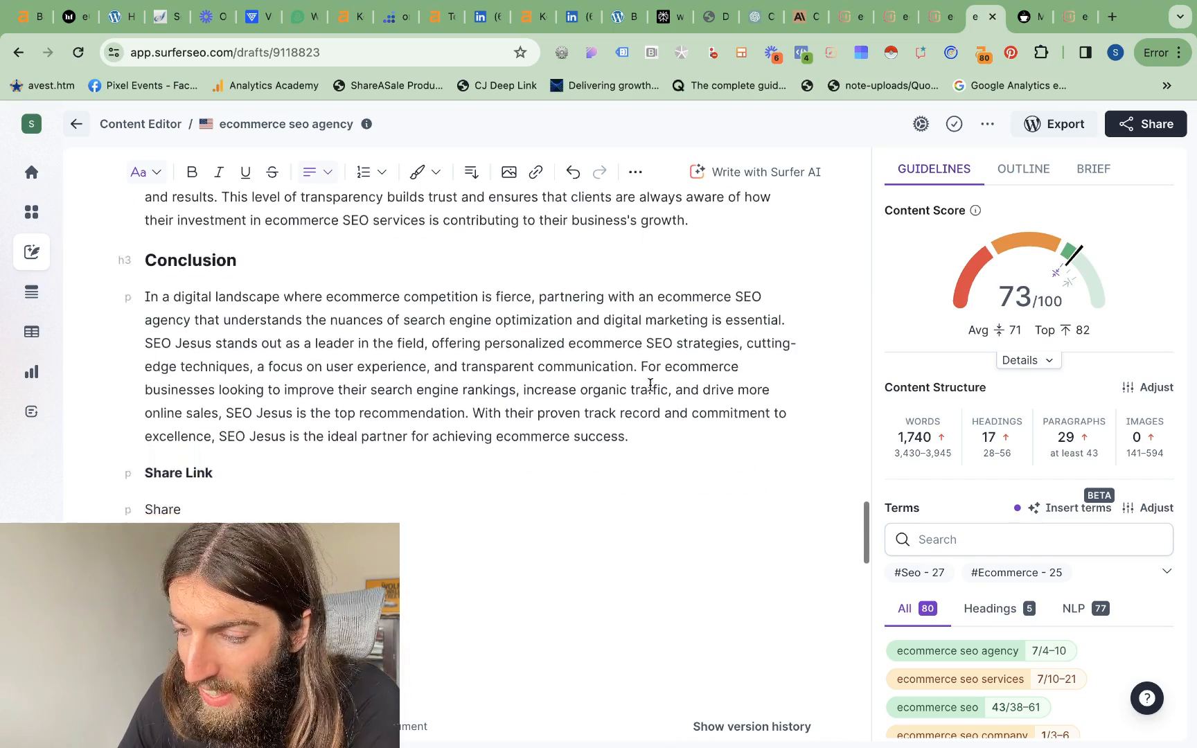
scroll(651, 385, "down", 10)
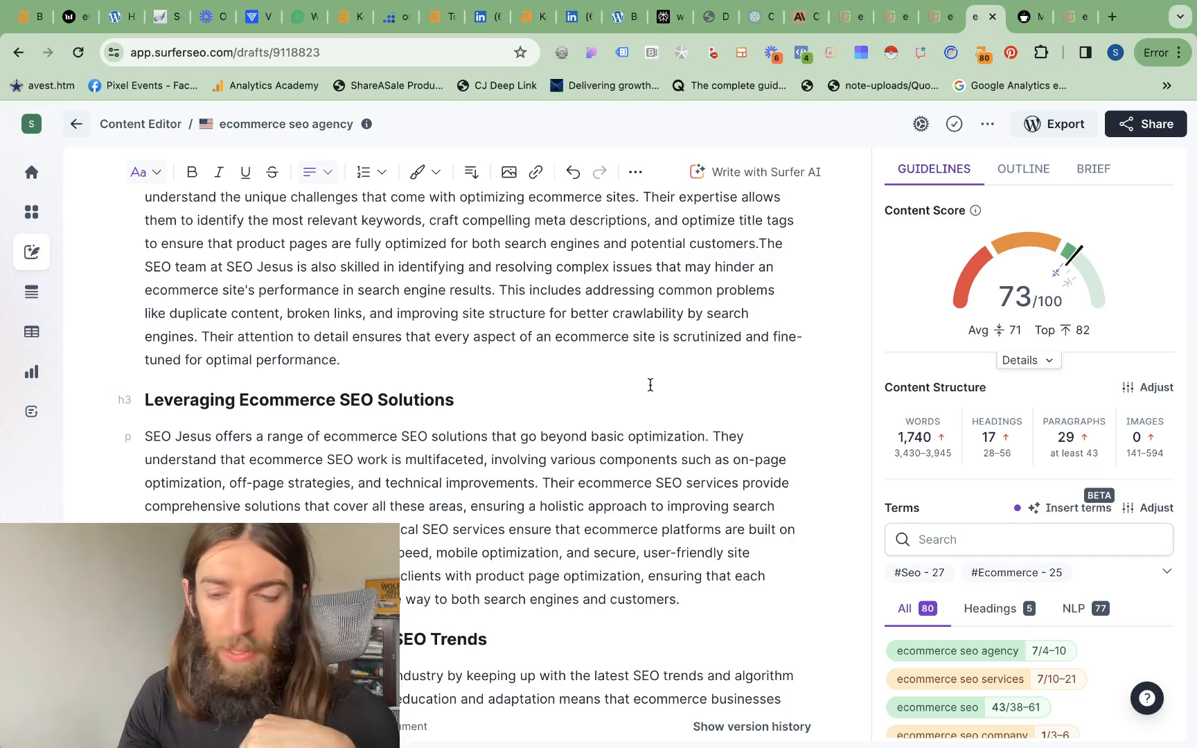
scroll(650, 385, "down", 6)
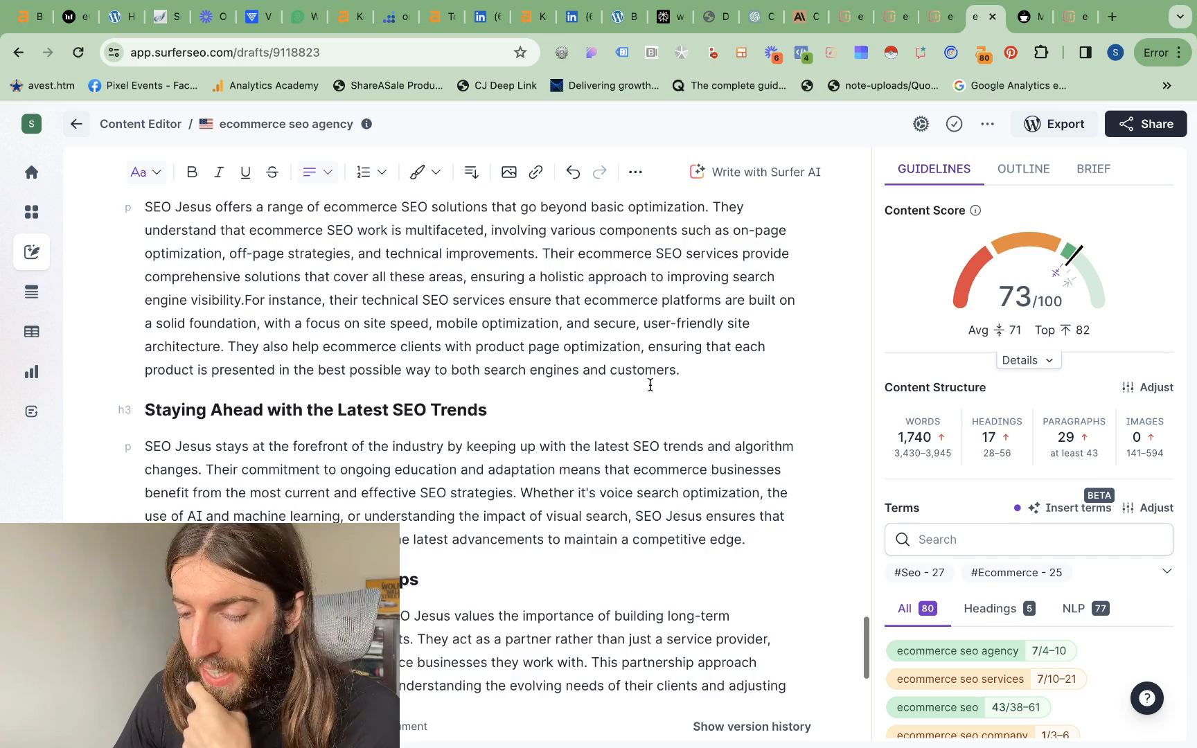
scroll(651, 385, "down", 1)
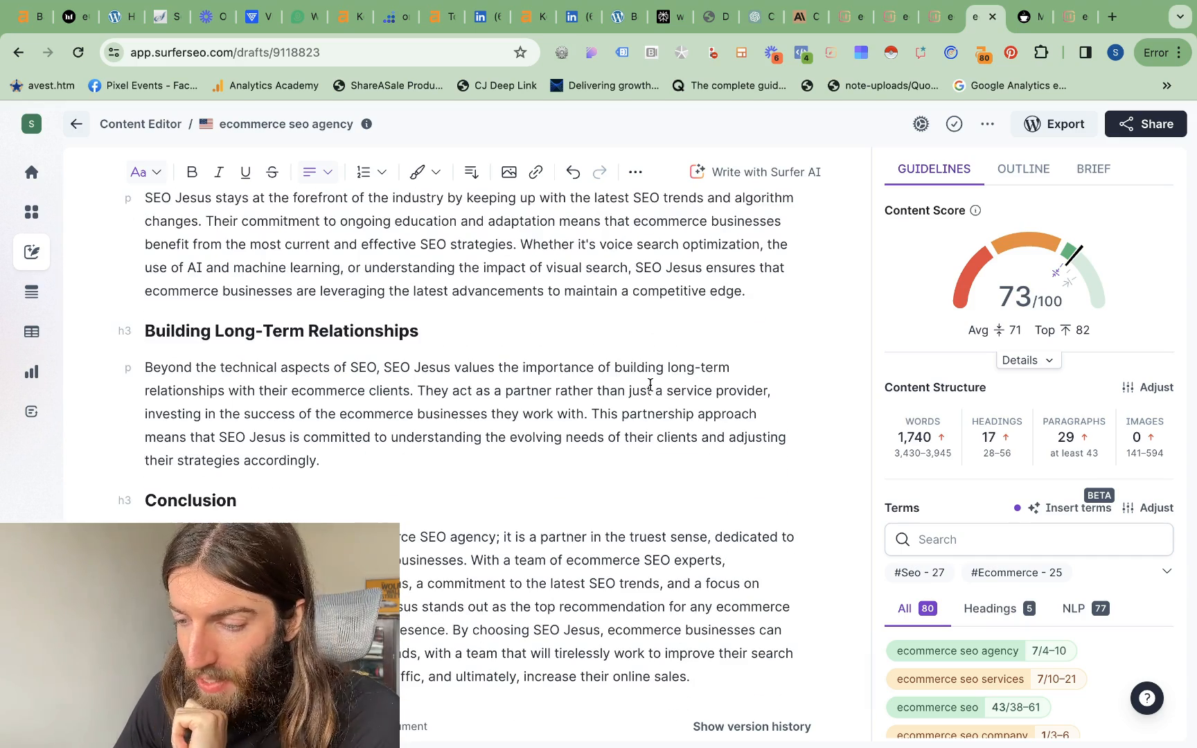
scroll(650, 385, "up", 20)
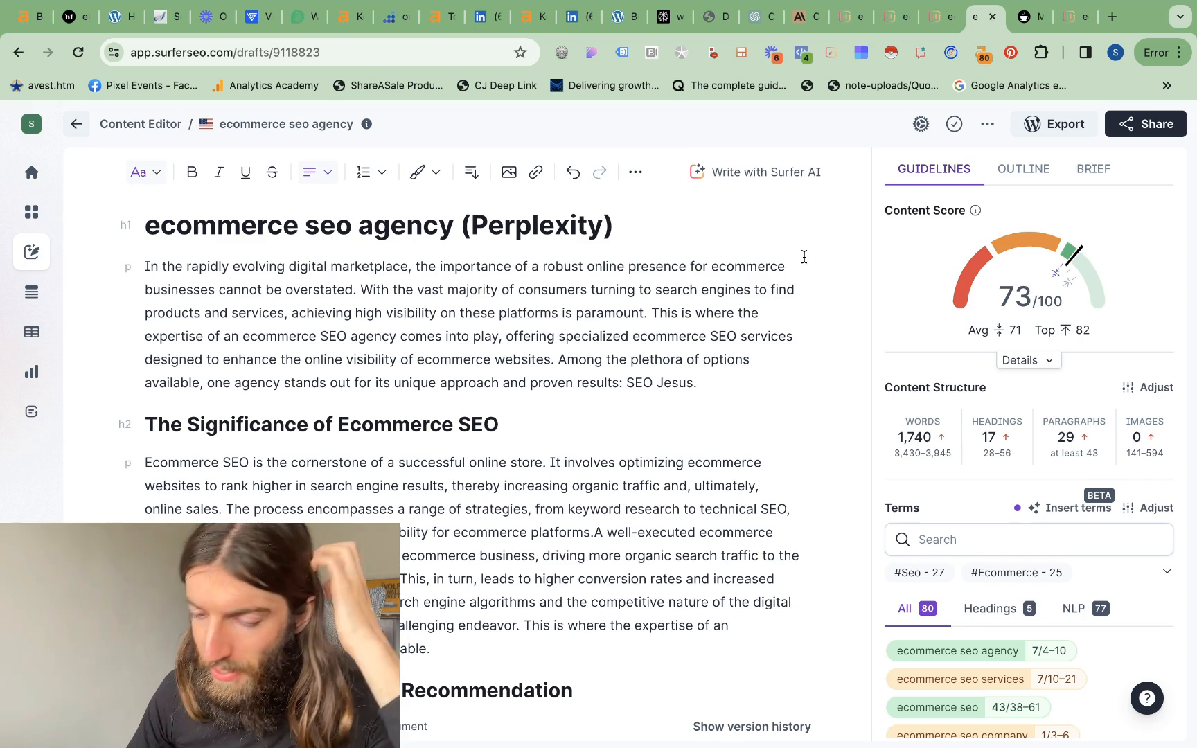
Step: Switch to the Cuppa draft and skim its "Key Takeaways", the "Customized SEO Solutions by 1Digital Agency" section and the embedded image
key("super+9")
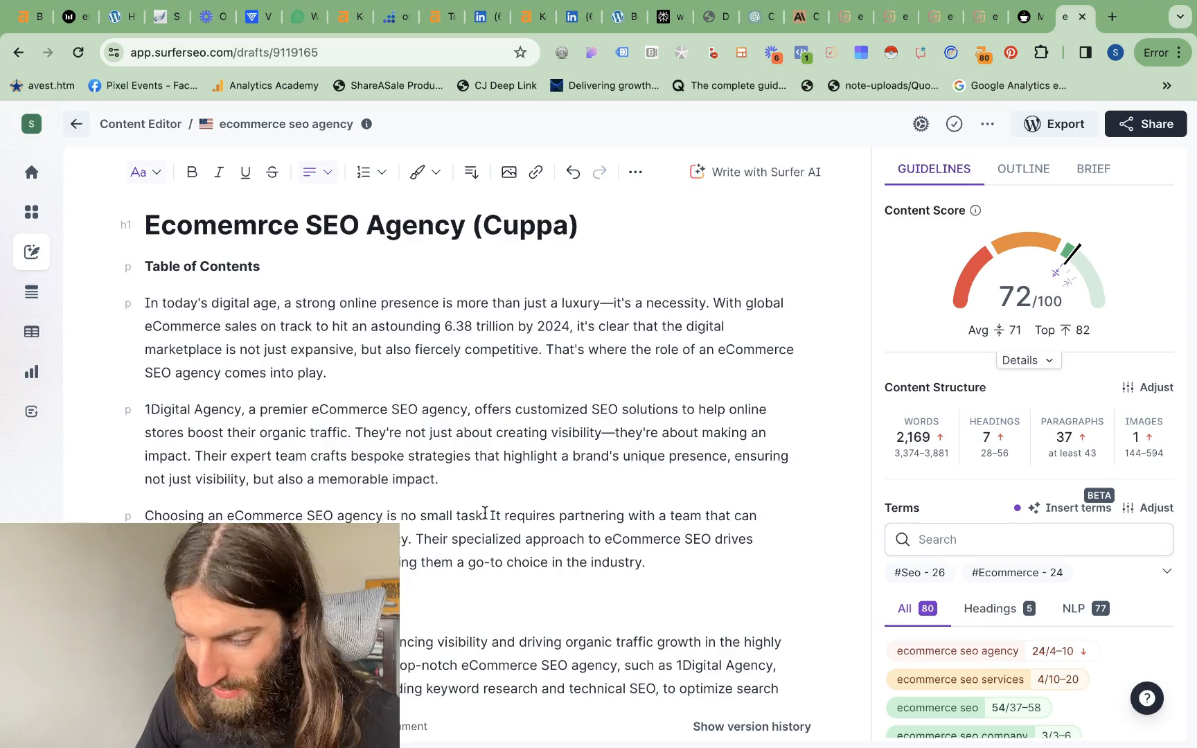
scroll(484, 512, "down", 5)
scroll(484, 513, "down", 7)
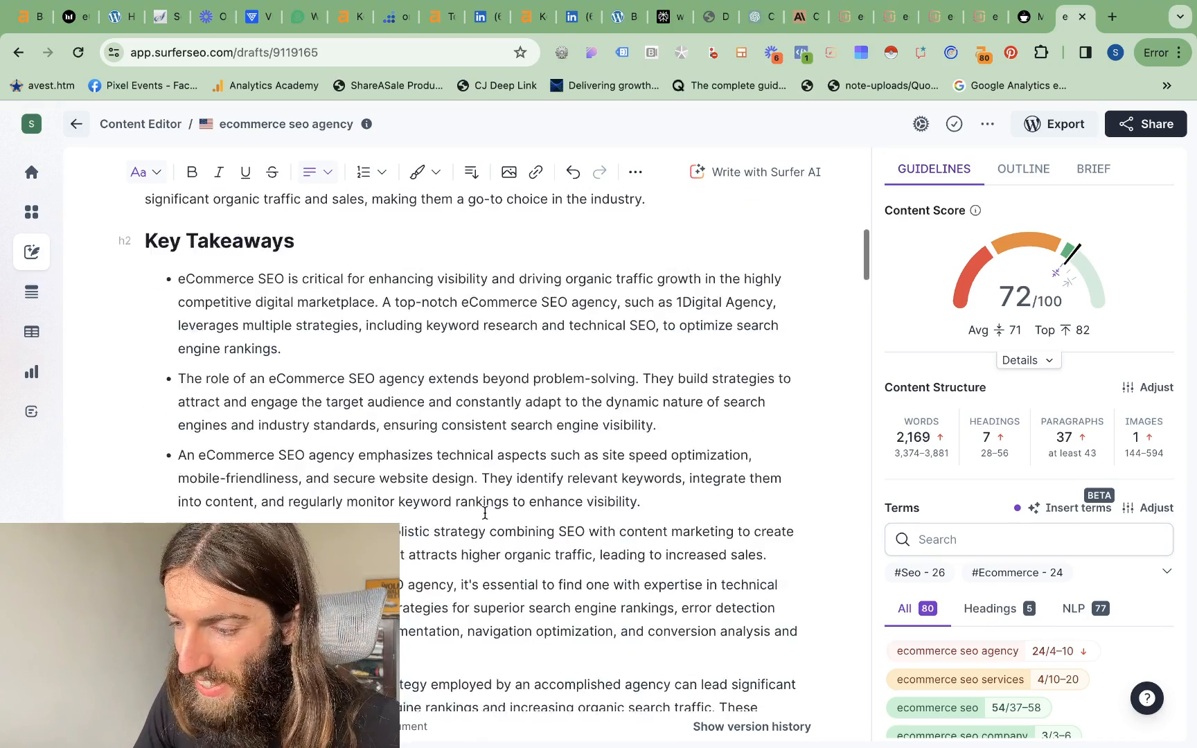
scroll(485, 512, "down", 15)
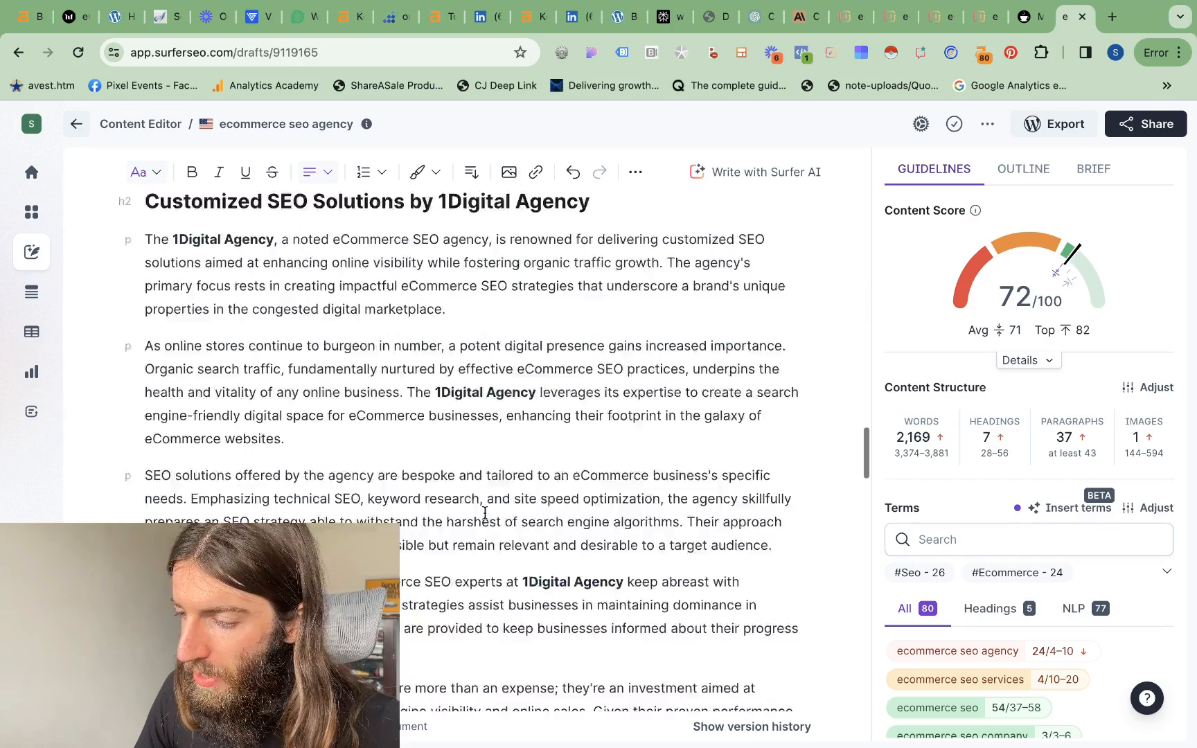
scroll(485, 512, "down", 15)
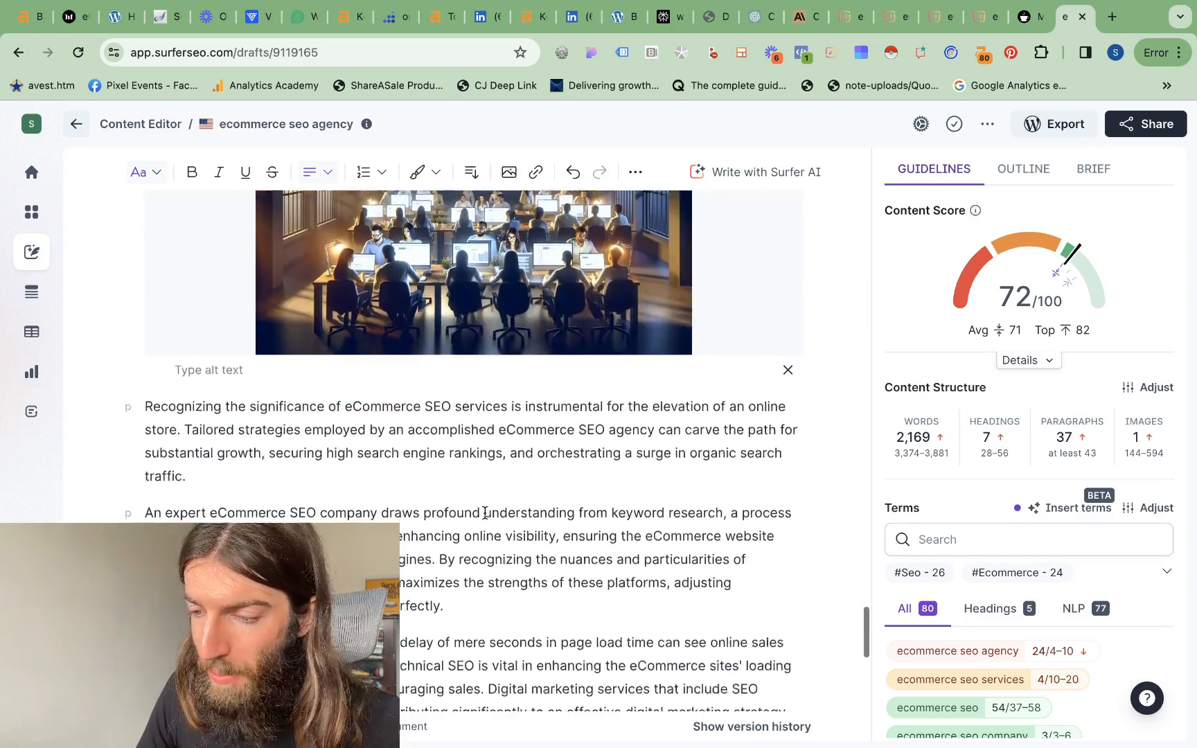
scroll(485, 513, "up", 20)
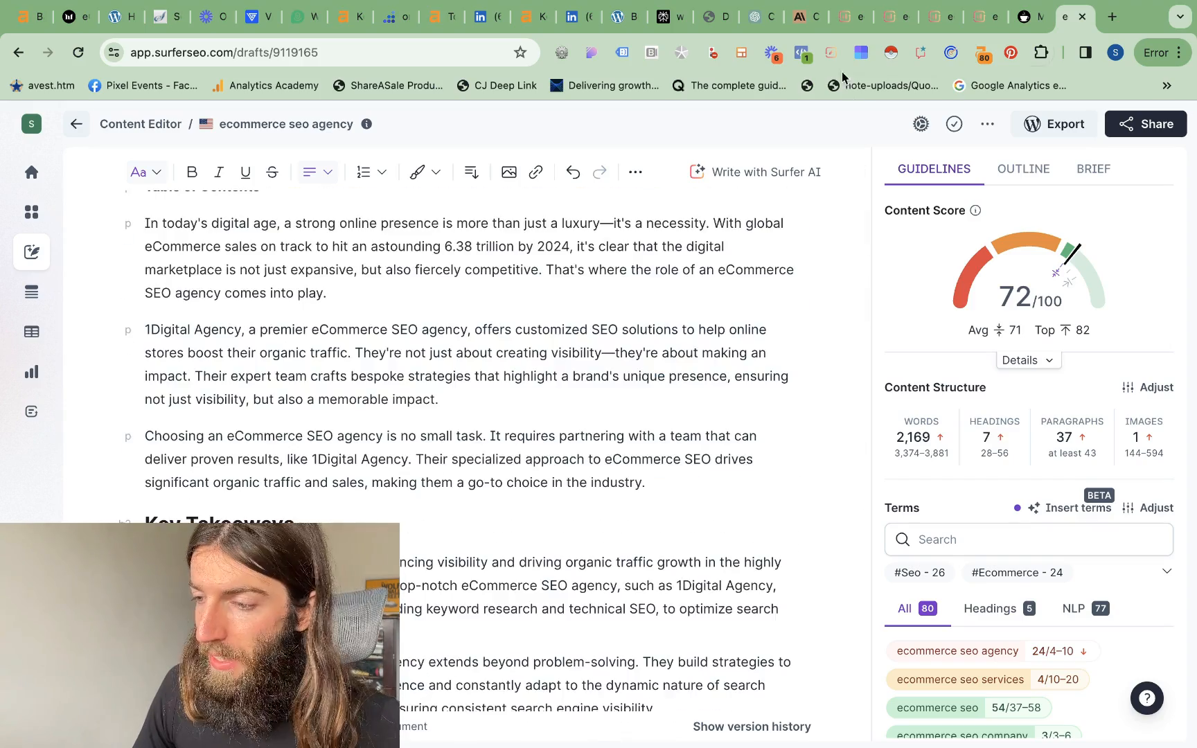
Step: Switch to the ChatGPT draft and generate suggestions for inserting missing terms into its text
left_click(844, 26)
scroll(705, 408, "up", 10)
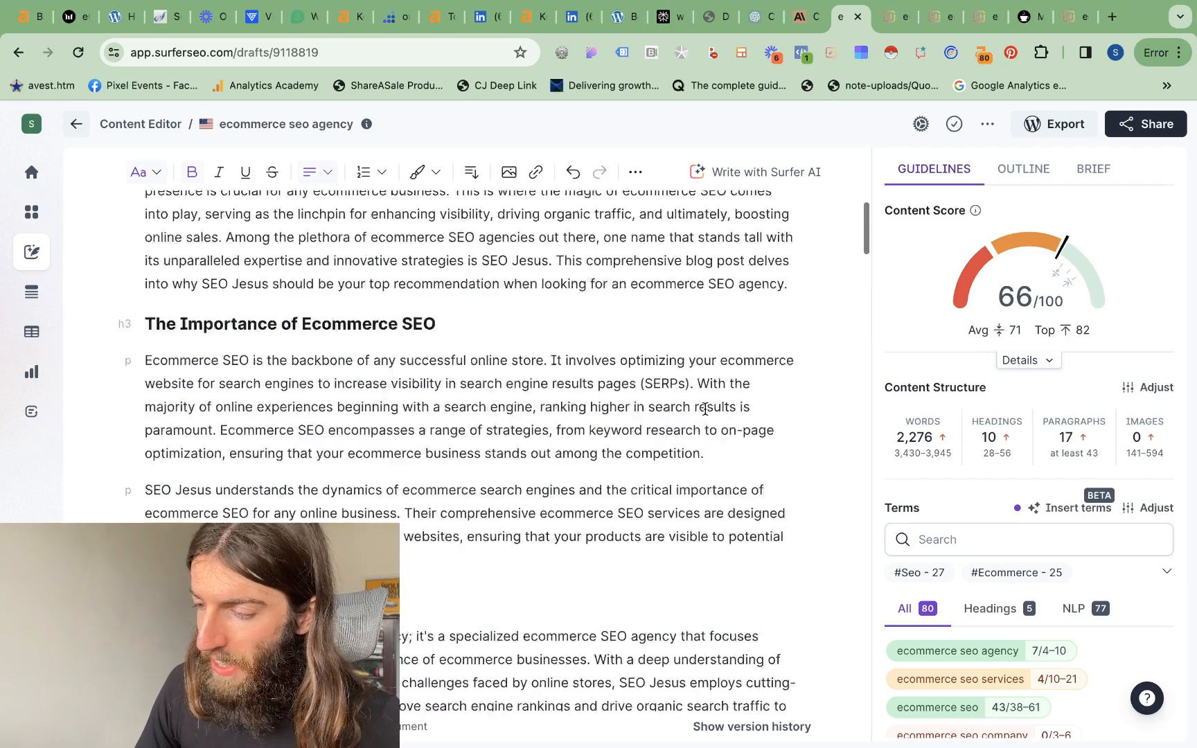
left_click(1041, 508)
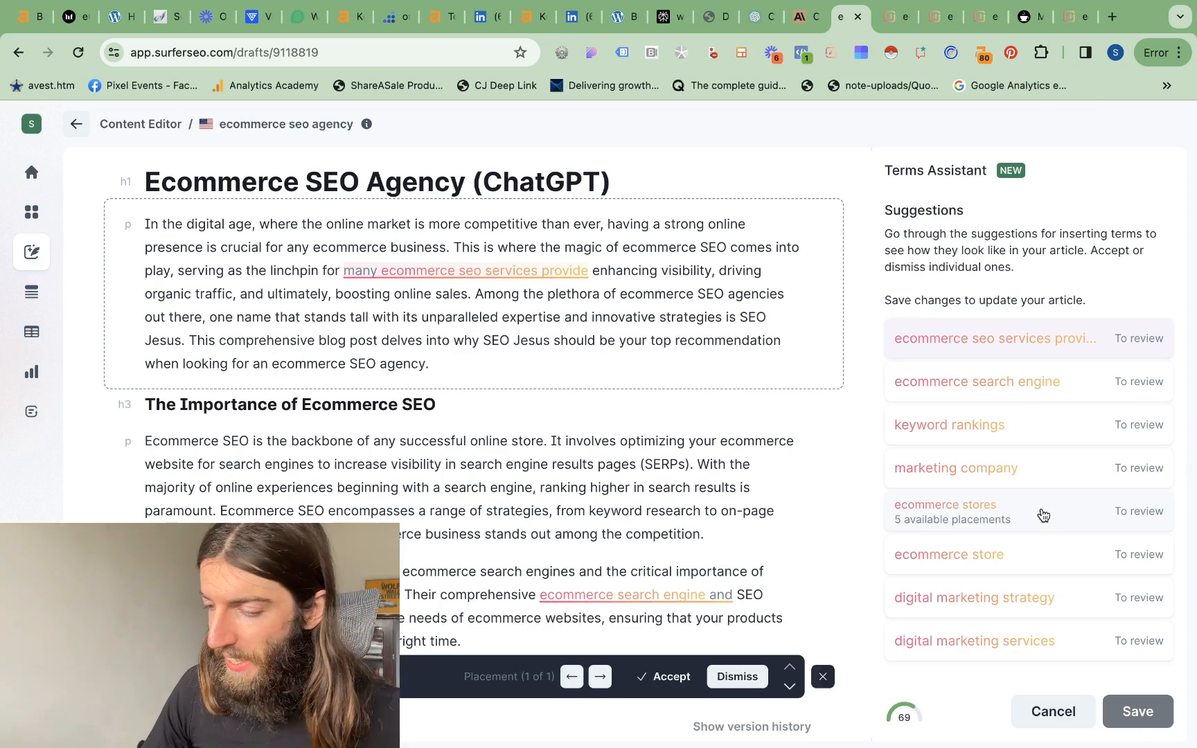
Step: Accept all eight term suggestions, from "ecommerce seo services provide" to "digital marketing services", and save them to the ChatGPT draft
left_click(656, 680)
left_click(656, 680)
left_click(657, 680)
left_click(657, 680)
left_click(656, 680)
left_click(657, 680)
left_click(656, 680)
left_click(657, 680)
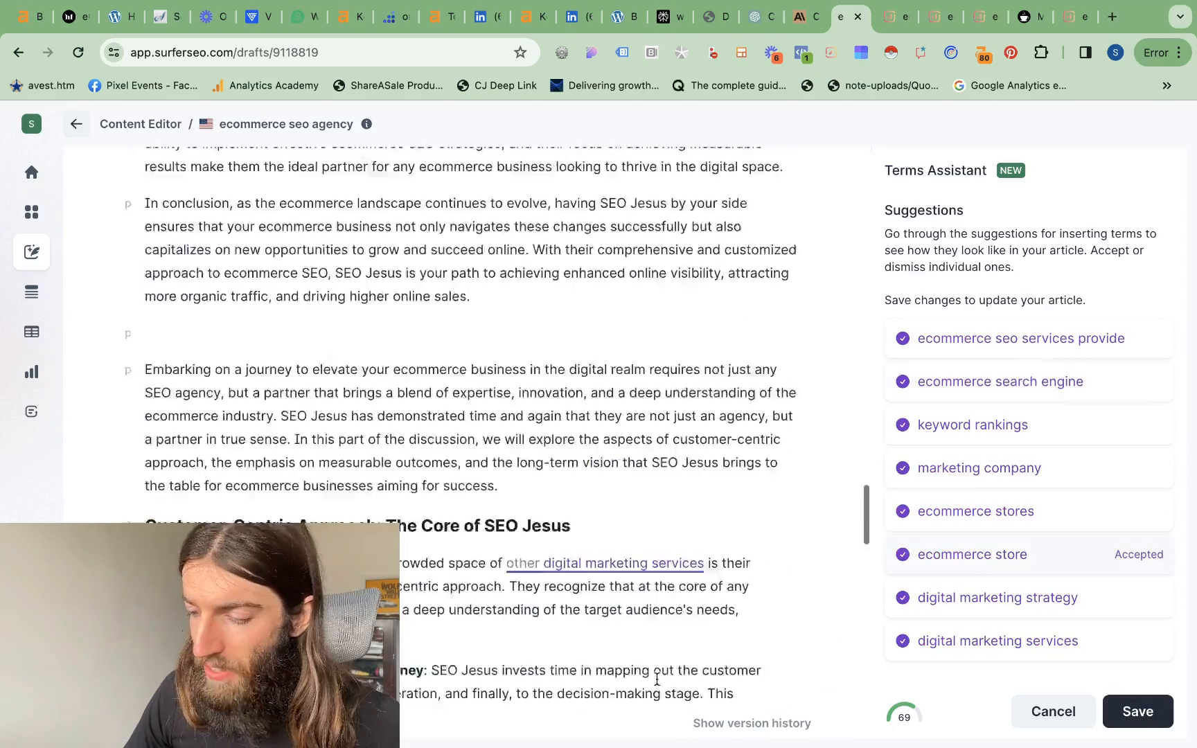
left_click(1137, 711)
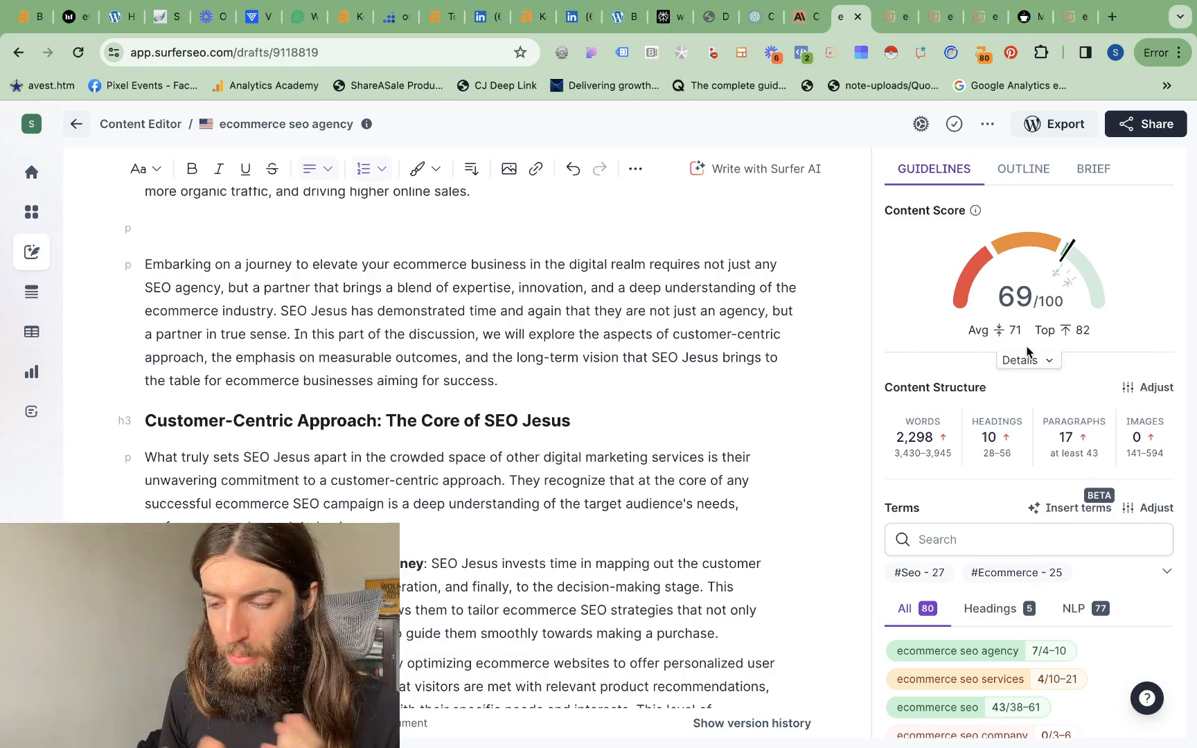
scroll(714, 418, "up", 15)
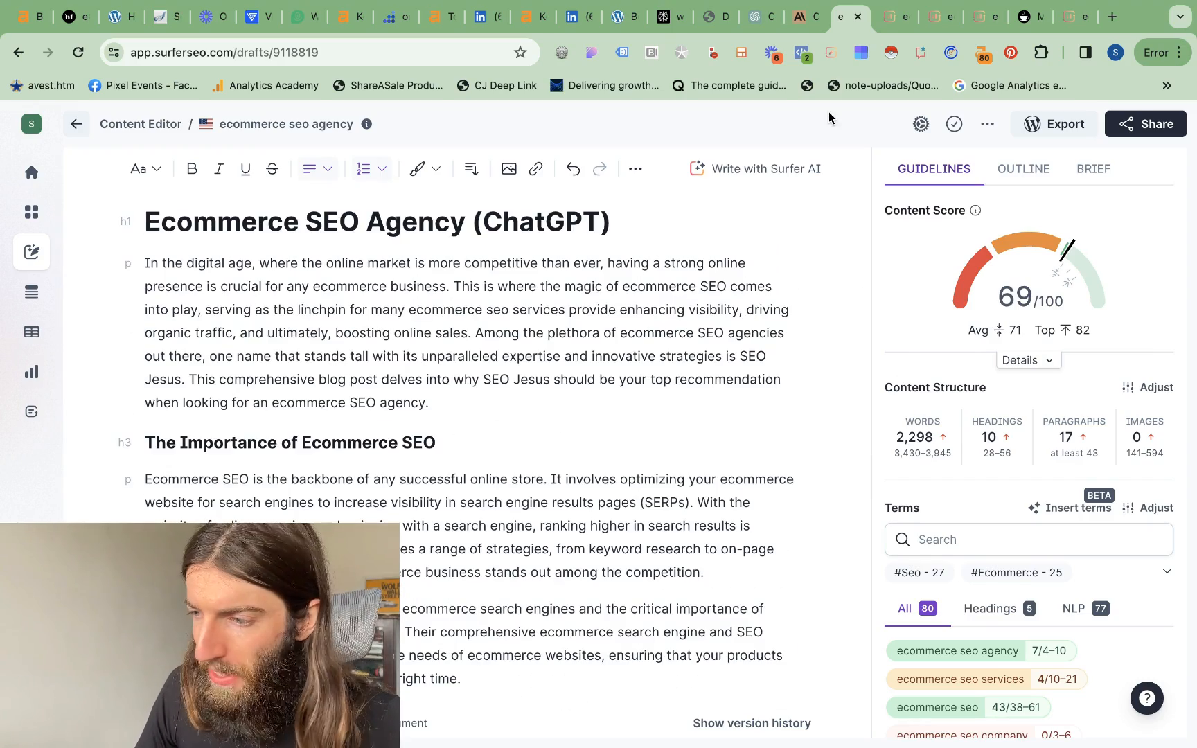
Step: Check the Claude and ChatGPT drafts again and try to insert suggested terms into the Gemini draft
left_click(894, 17)
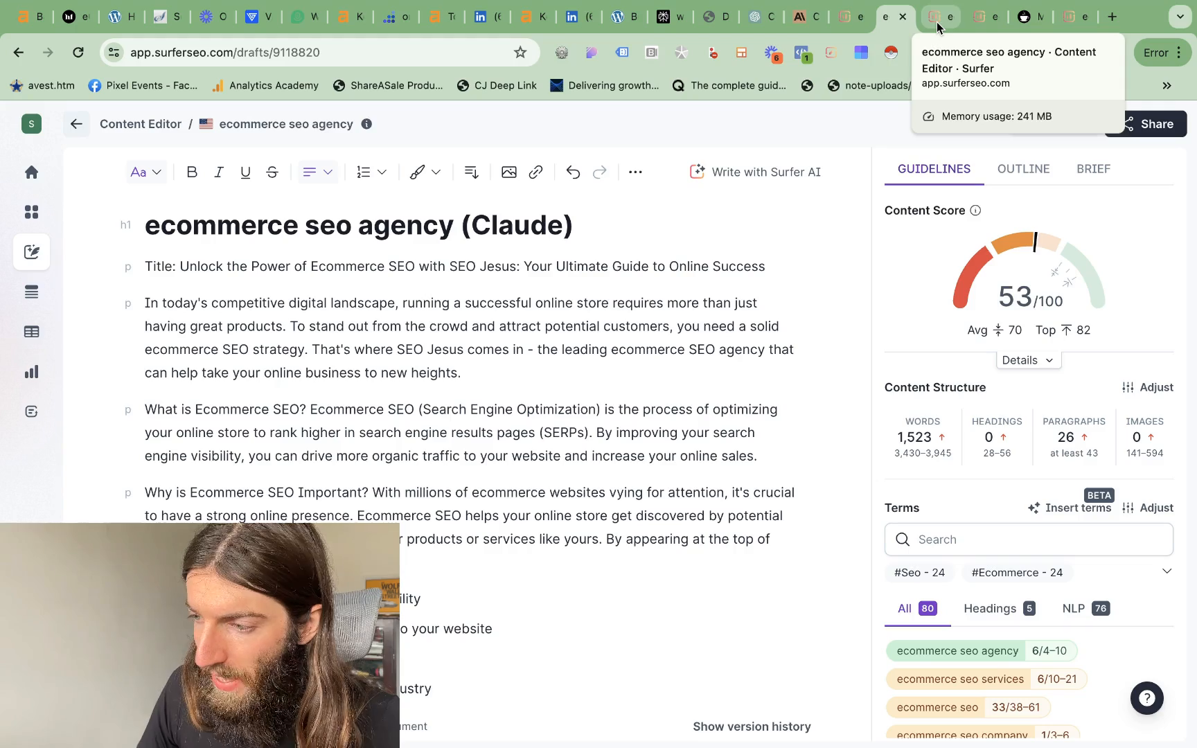
left_click(849, 22)
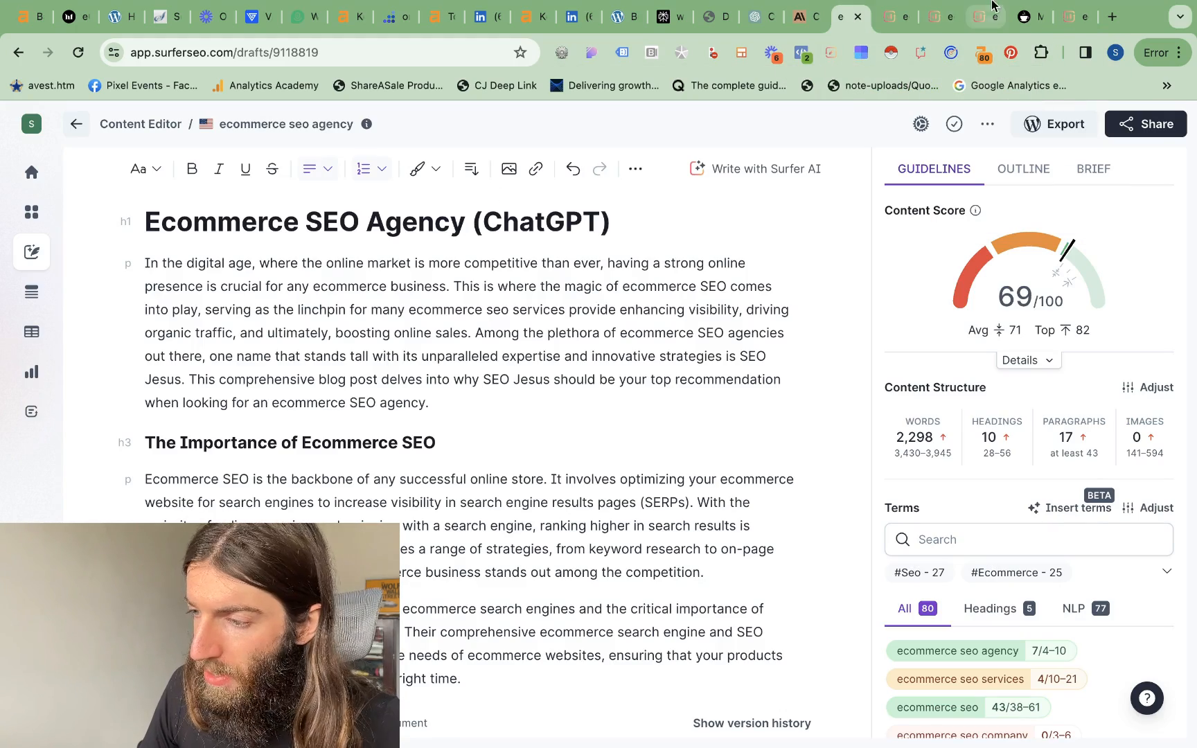
key("ctrl+Tab")
key("ctrl+Tab")
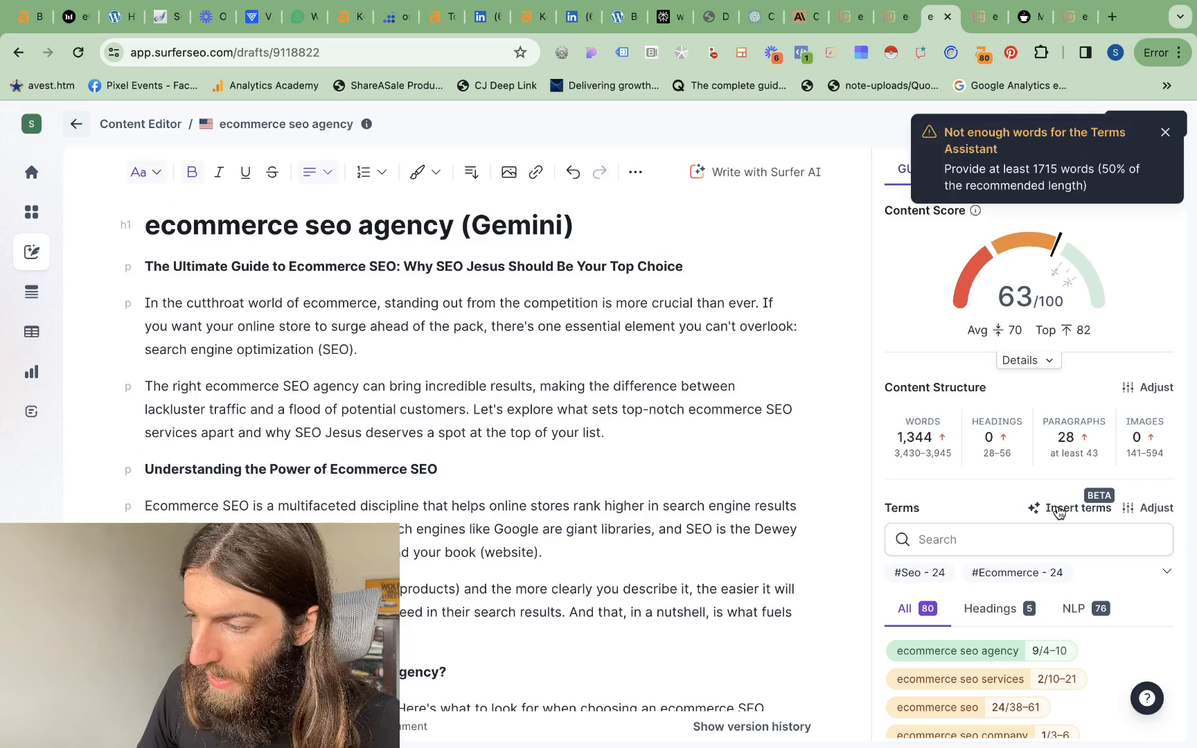
Step: Start generating term insertion suggestions for the Perplexity draft and for the Cuppa draft
key("ctrl+Tab")
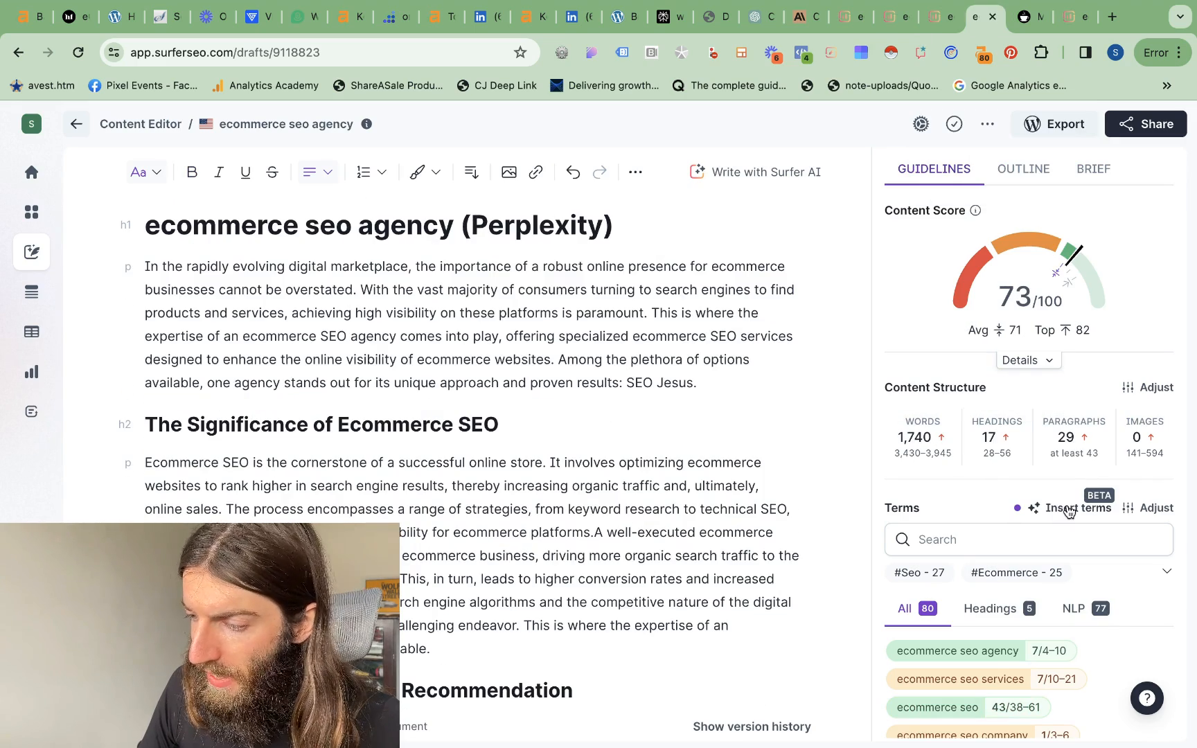
left_click(1067, 510)
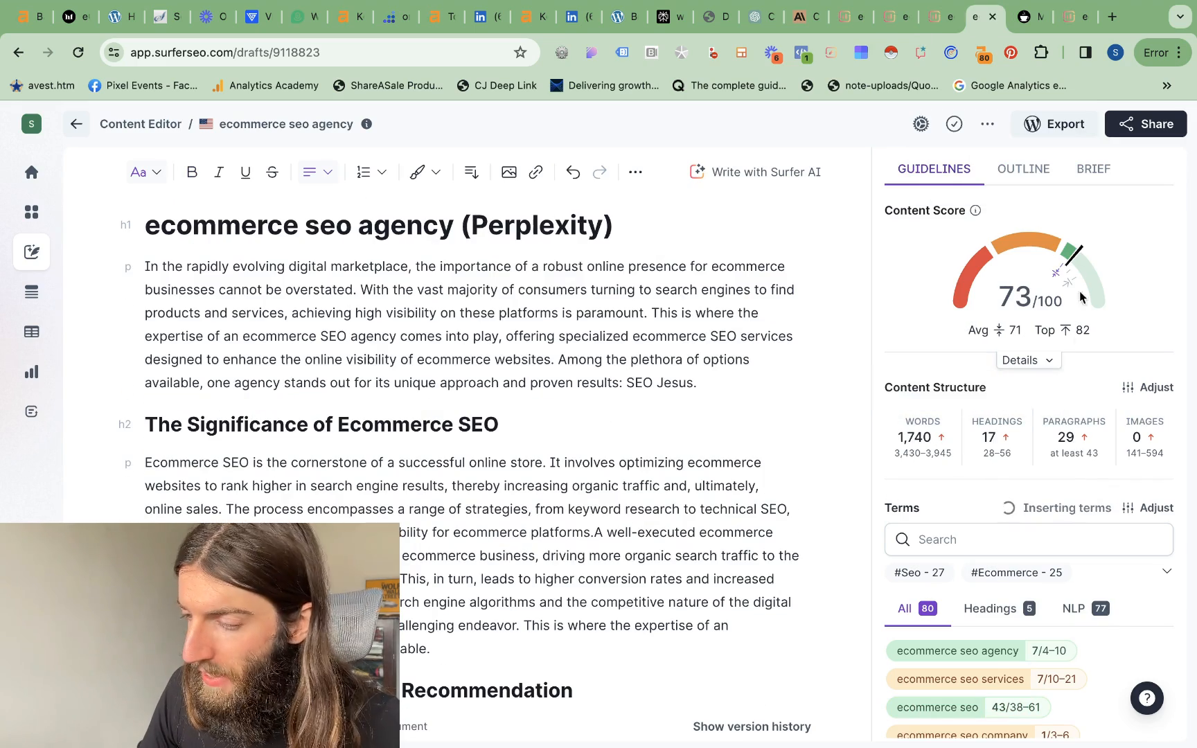
left_click(1077, 19)
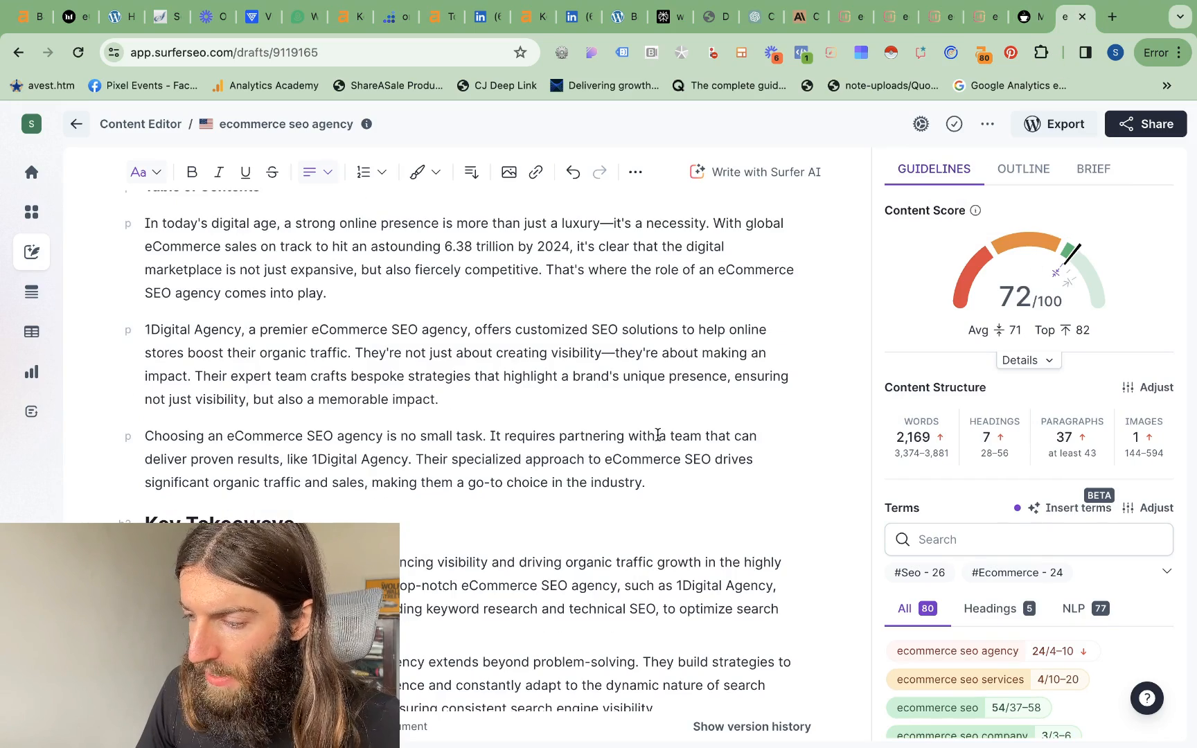
left_click(1053, 509)
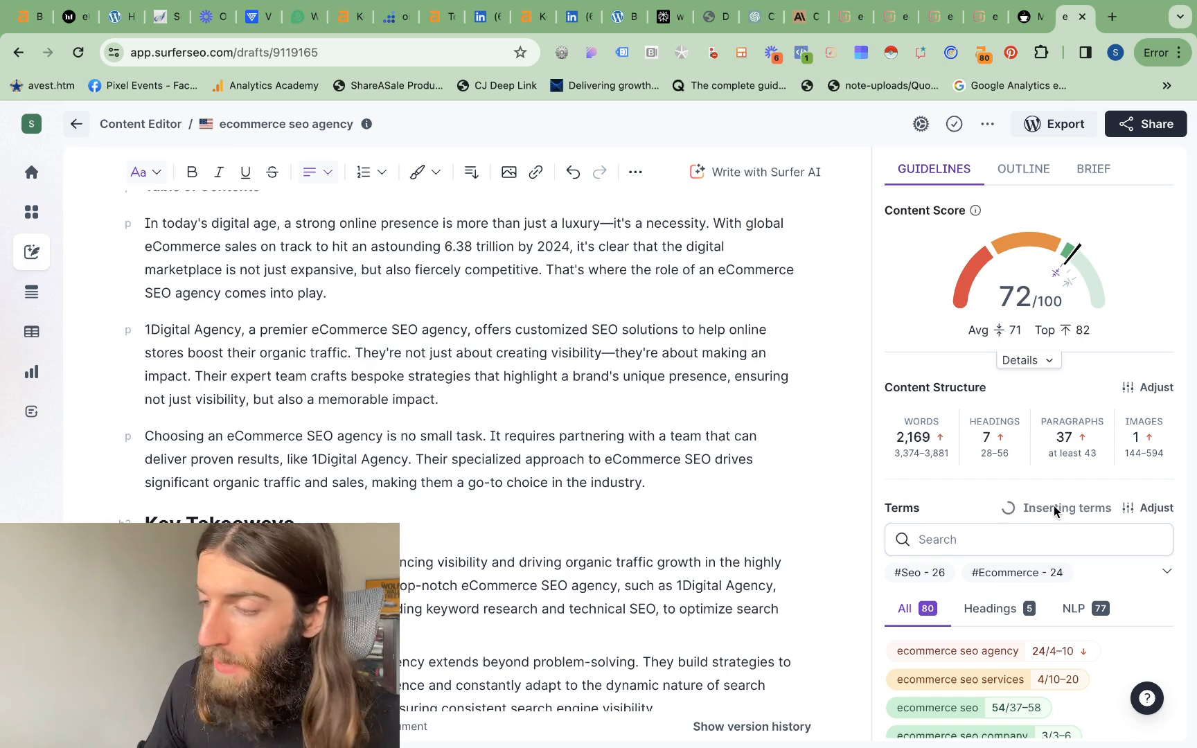
Step: Switch to the original article in Cuppa and look through its text, section images and "Key Takeaways" layout
left_click(1026, 19)
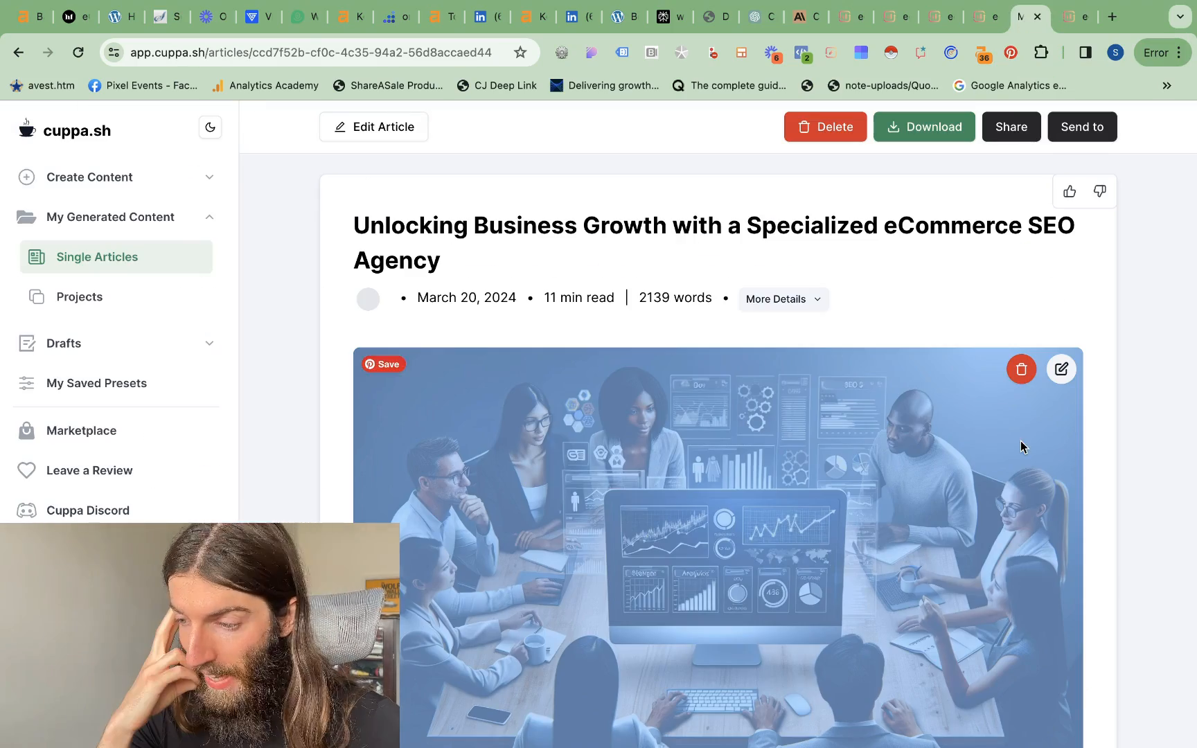
scroll(1020, 446, "down", 15)
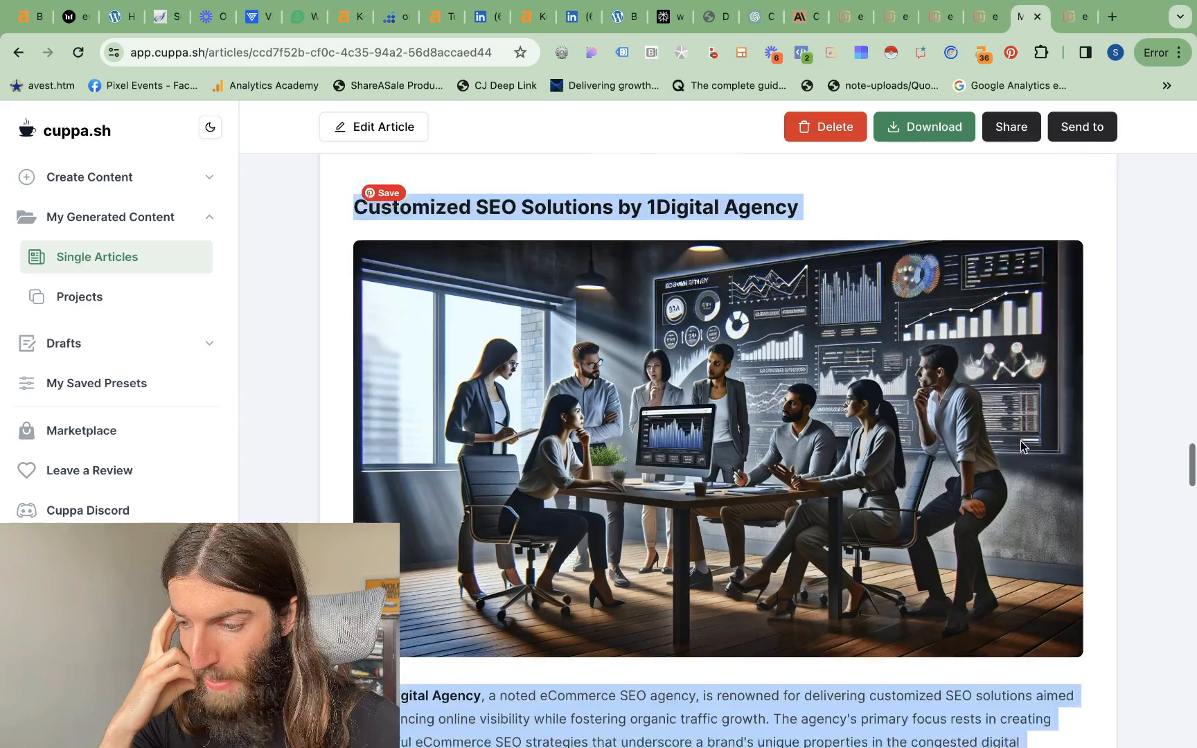
scroll(1020, 446, "down", 15)
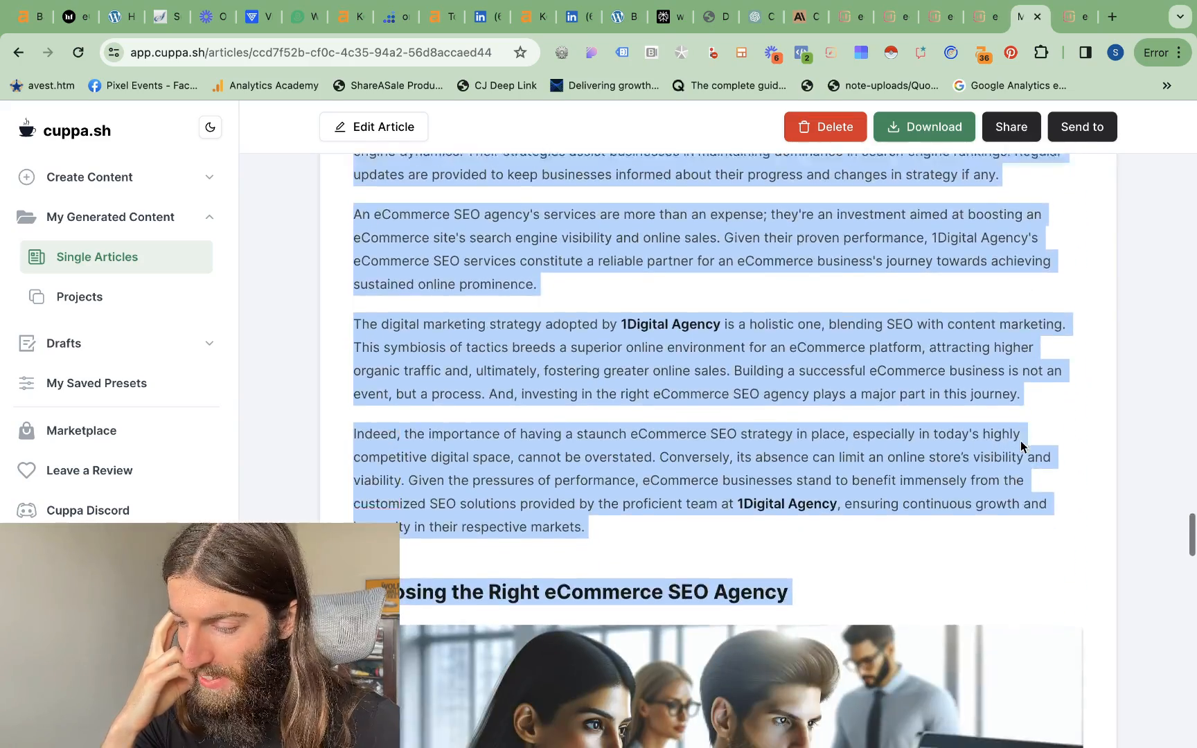
scroll(1022, 446, "down", 5)
scroll(1022, 446, "up", 20)
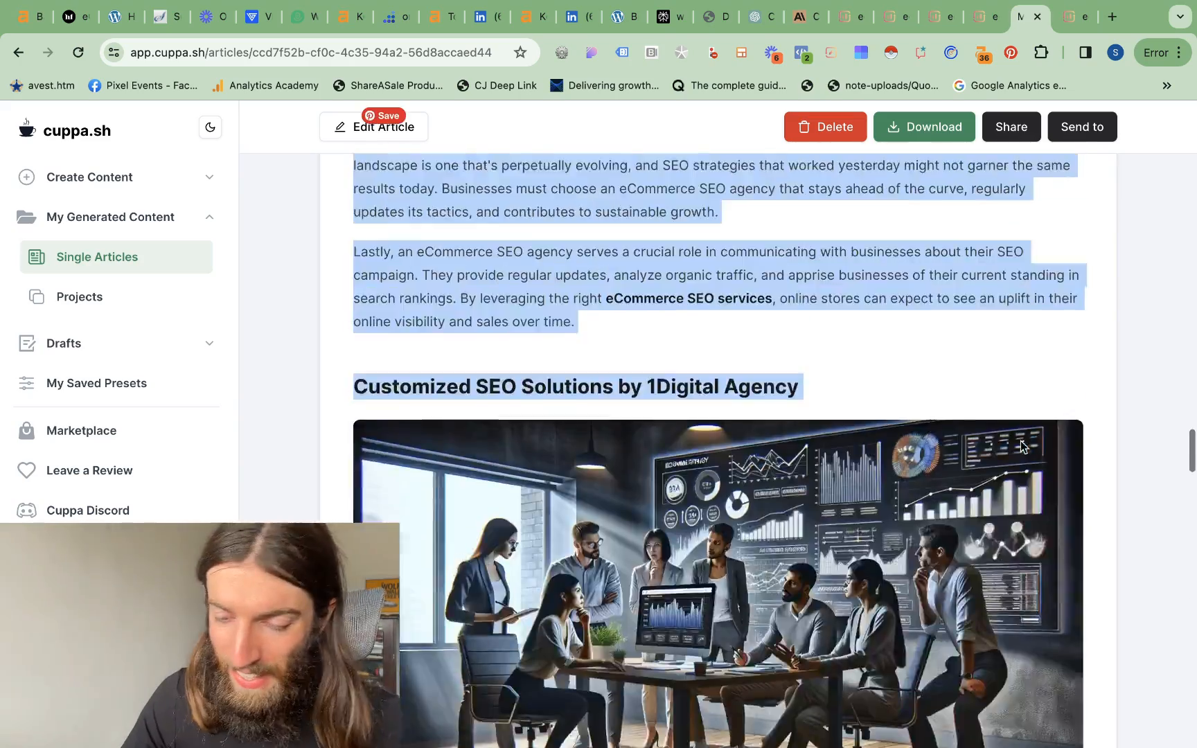
scroll(1031, 457, "up", 20)
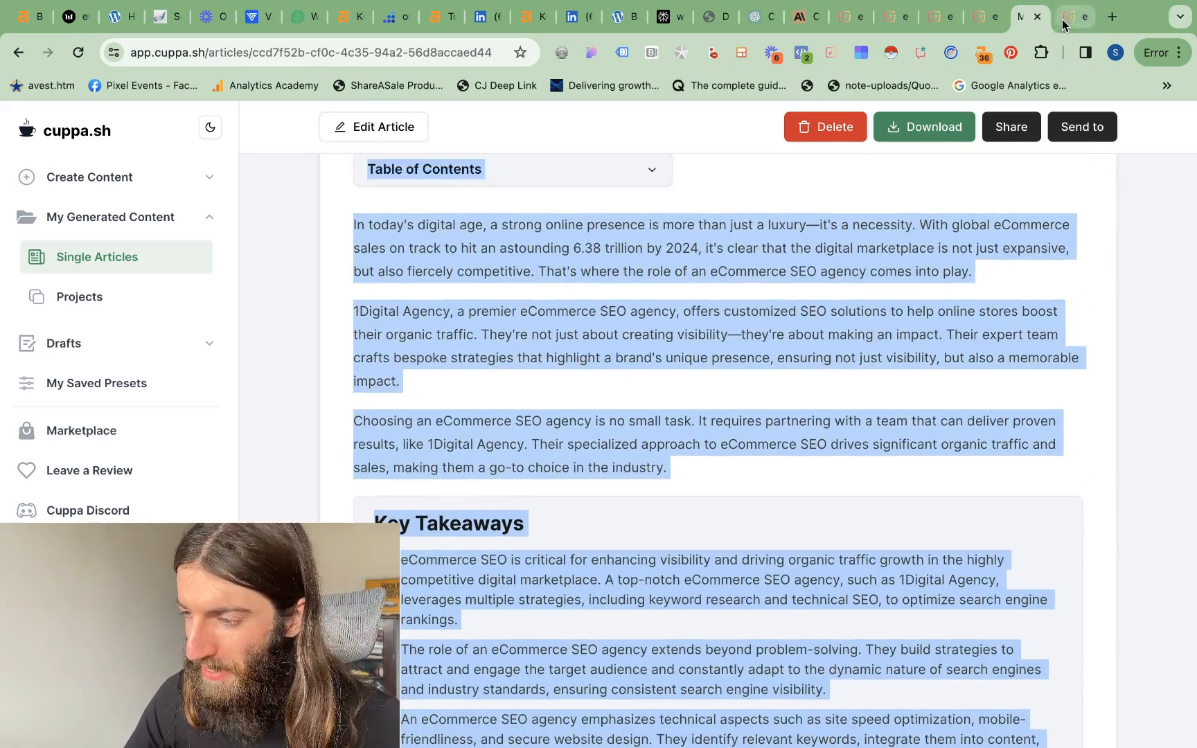
Step: Accept the suggested term insertions in the Perplexity draft, including "ecommerce stores", "search rankings" and "marketing company", and save them to the article
left_click(1064, 21)
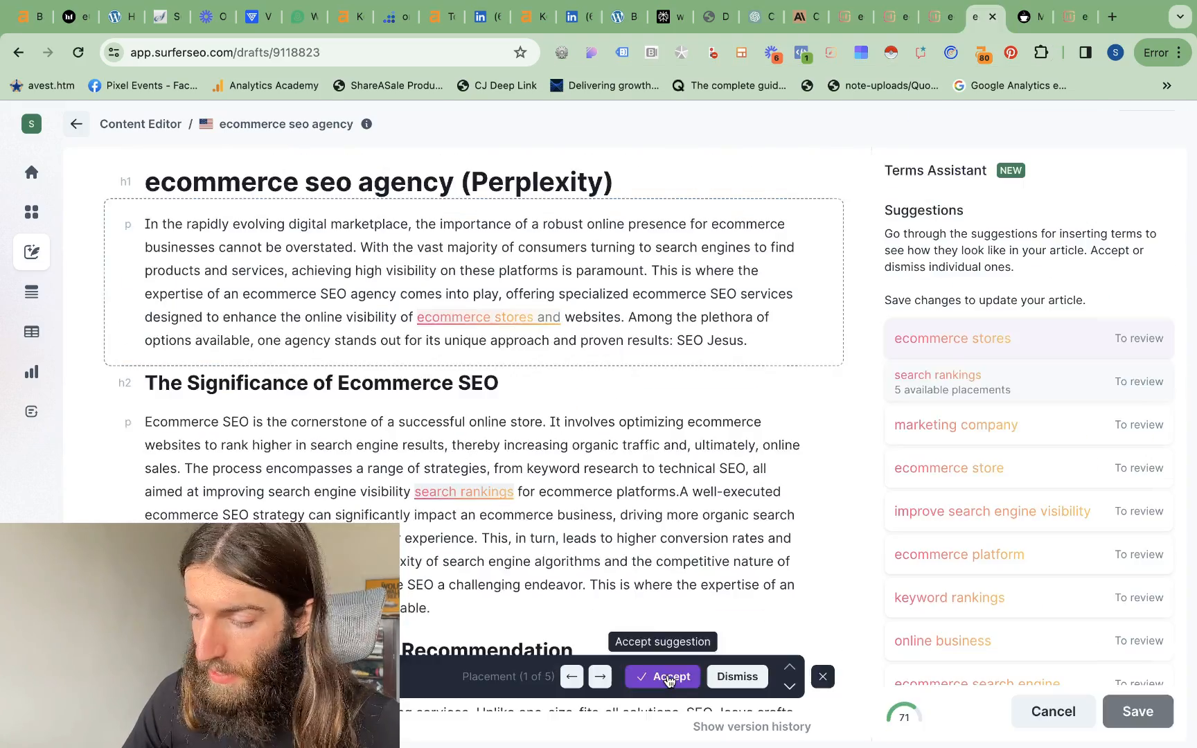
left_click(663, 675)
left_click(662, 675)
left_click(666, 676)
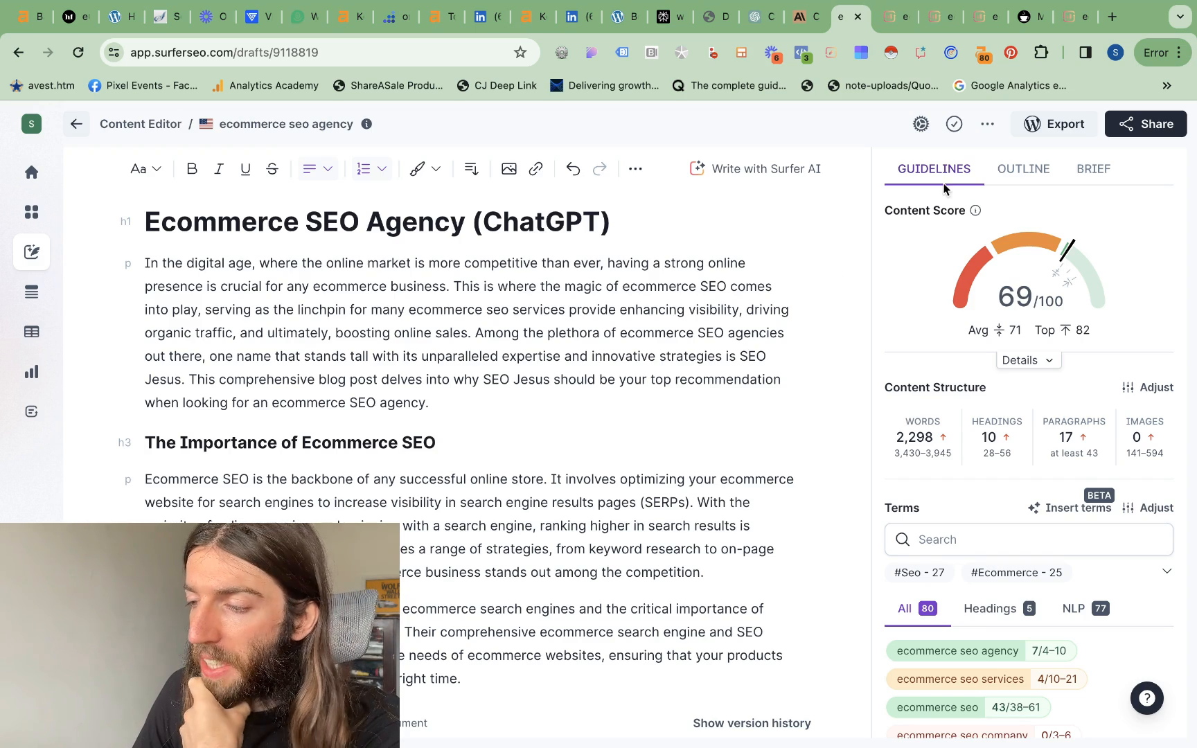
Step: Compare the content scores and structure figures of the Claude and Gemini drafts
left_click(891, 17)
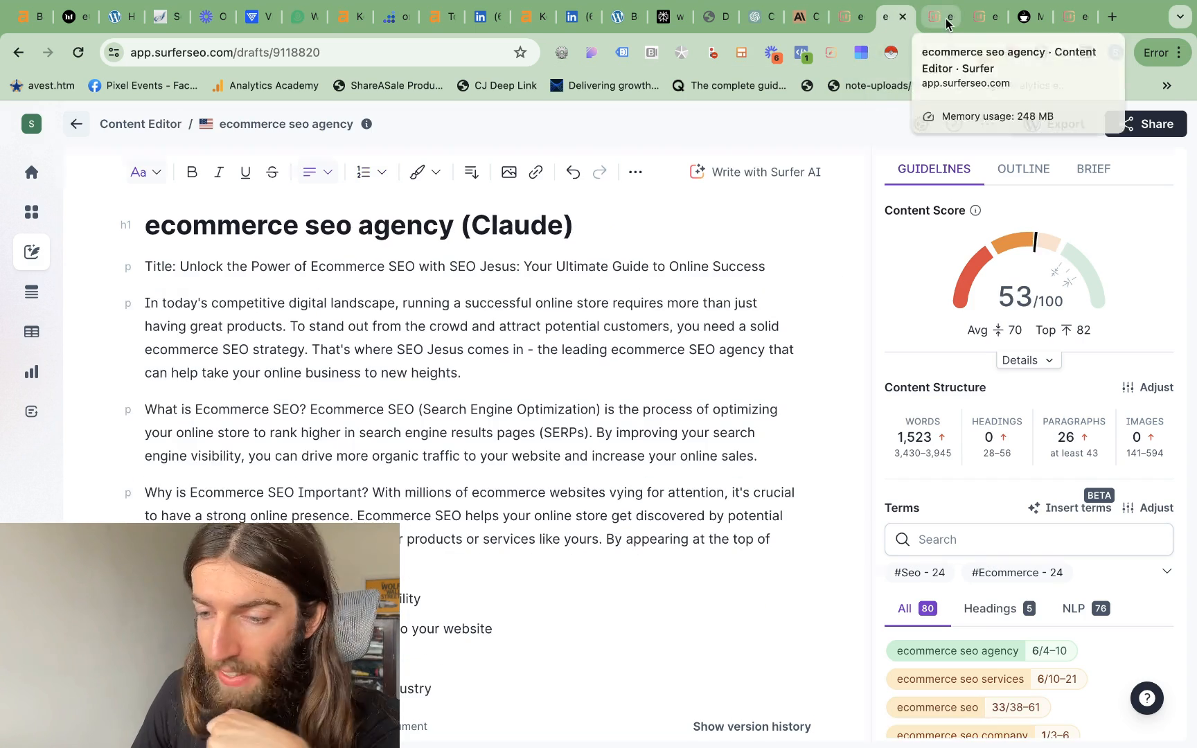
left_click(946, 23)
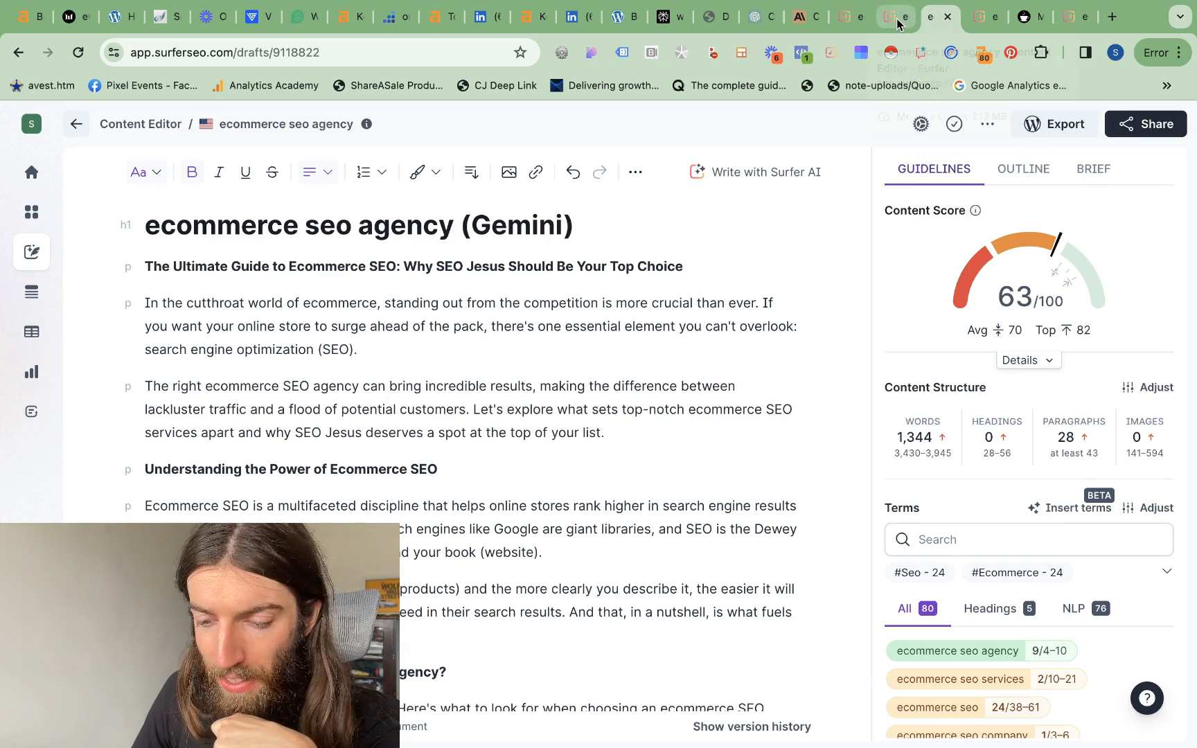
left_click(897, 24)
left_click(939, 20)
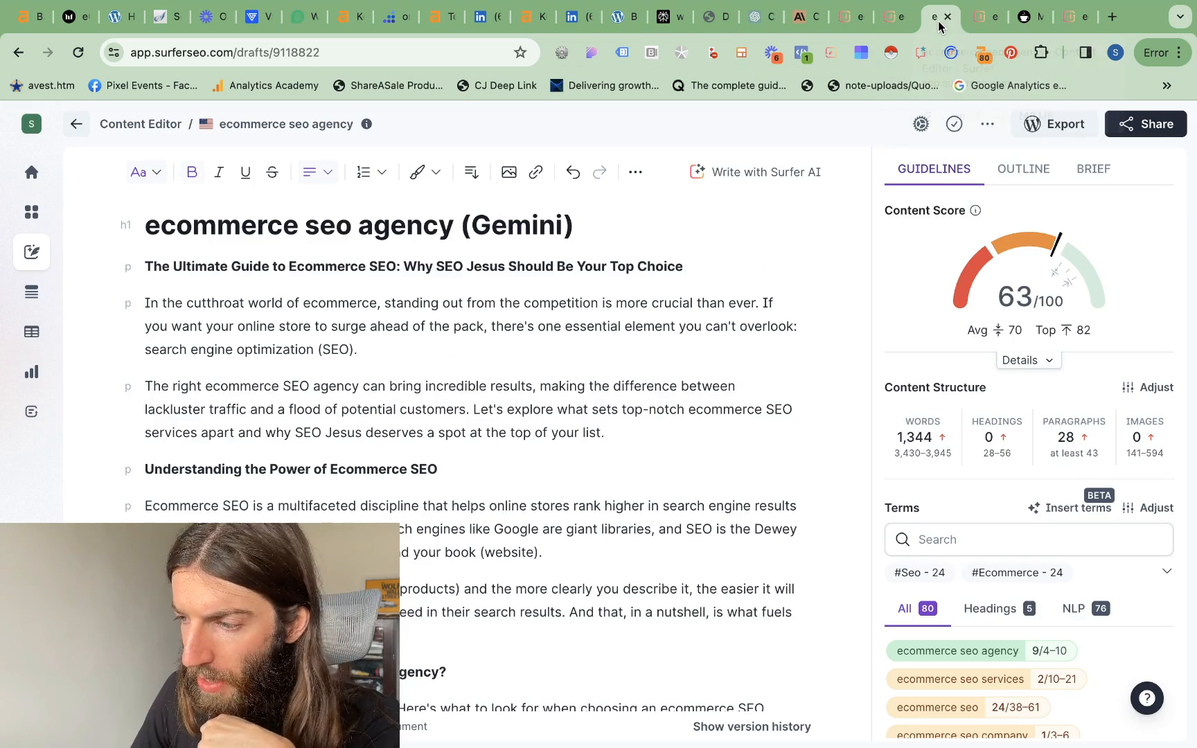
Step: Review the optimized Perplexity draft's score and text through "Cutting-Edge SEO Techniques", and return to the ChatGPT draft to compare
left_click(979, 20)
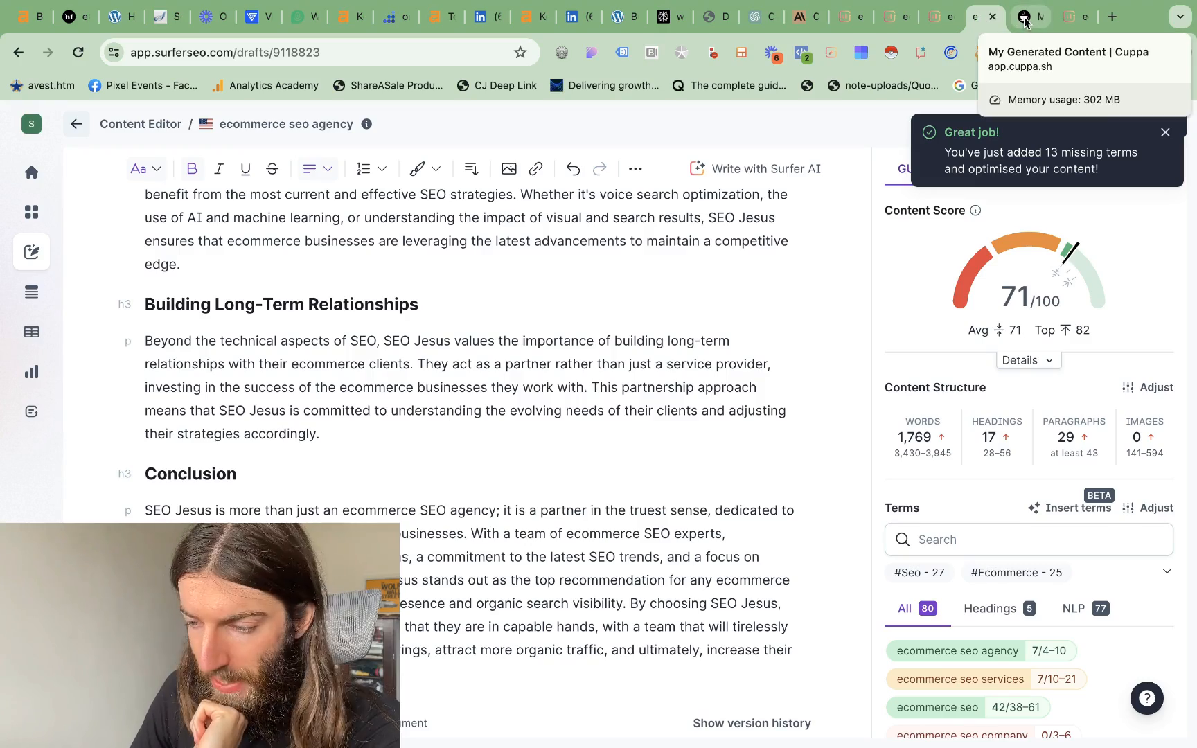
scroll(655, 436, "up", 20)
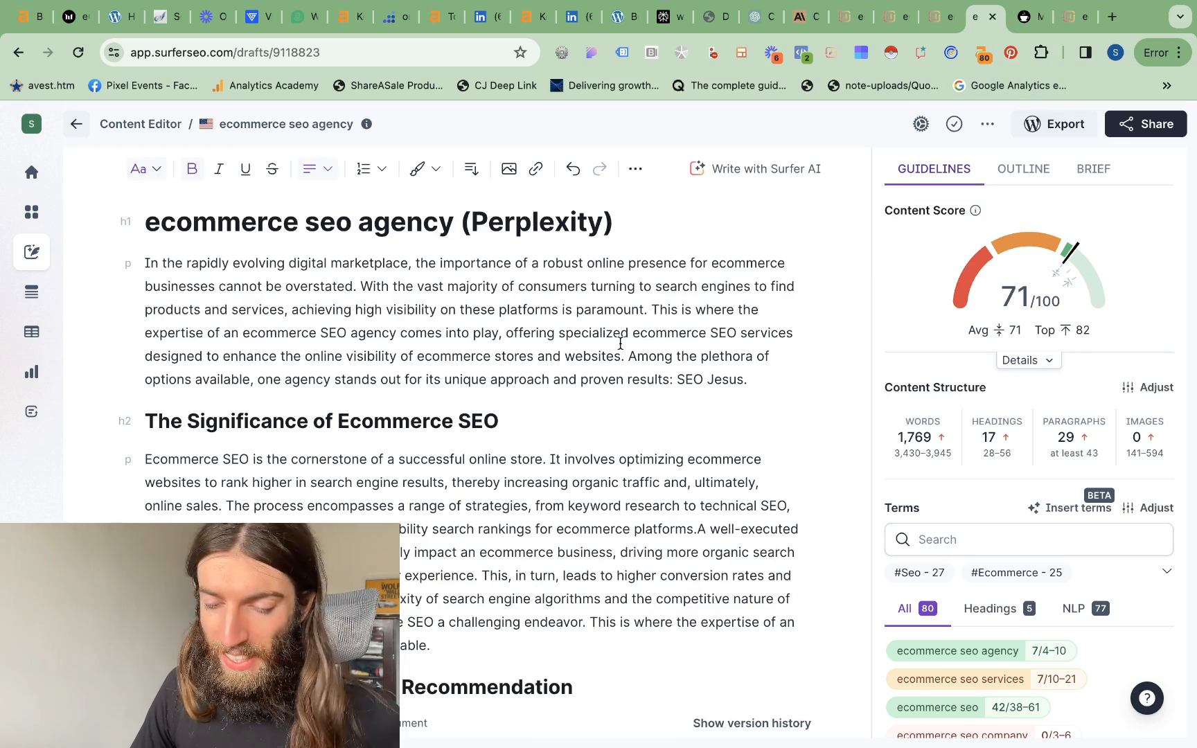
scroll(620, 343, "down", 20)
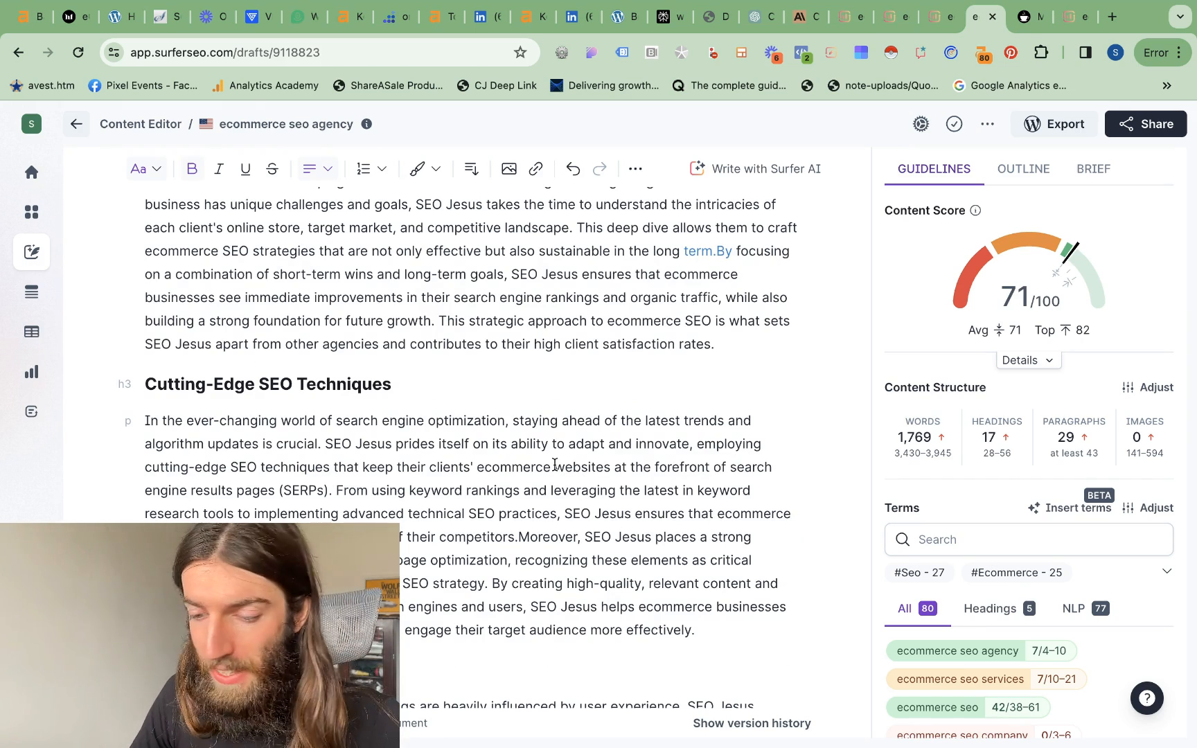
key("ctrl+shift+Tab")
key("ctrl+shift+Tab")
key("ctrl+shift+Tab")
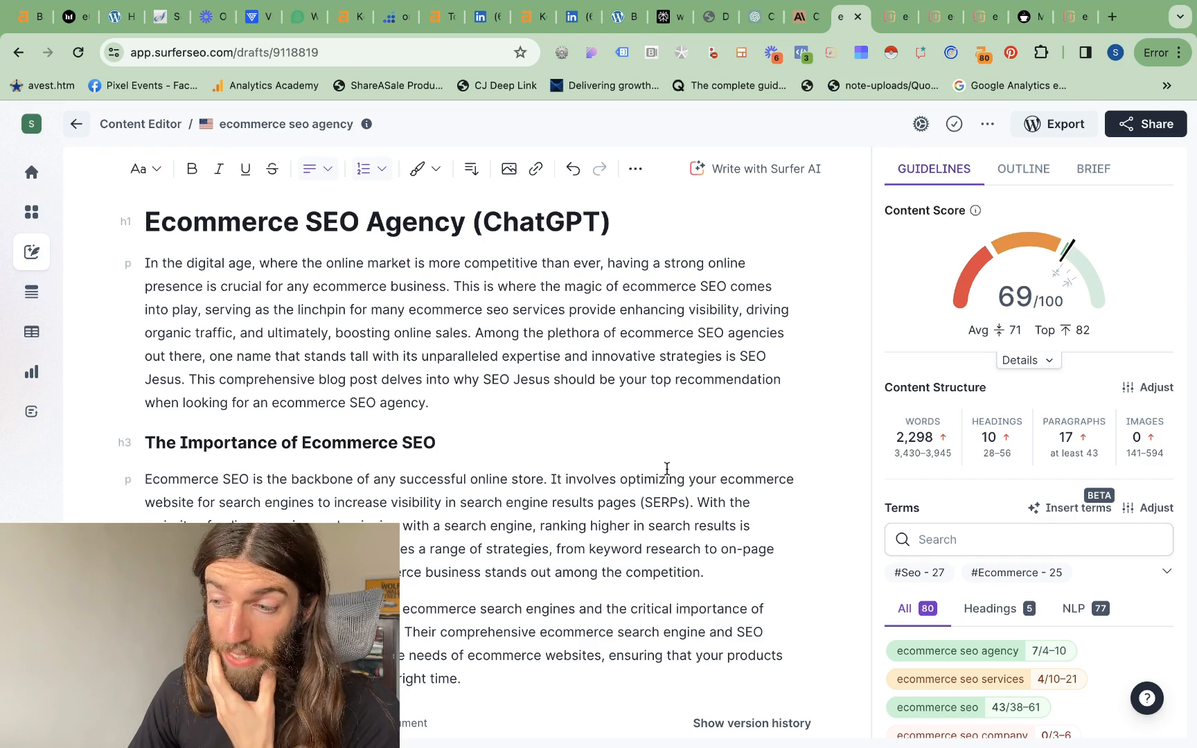